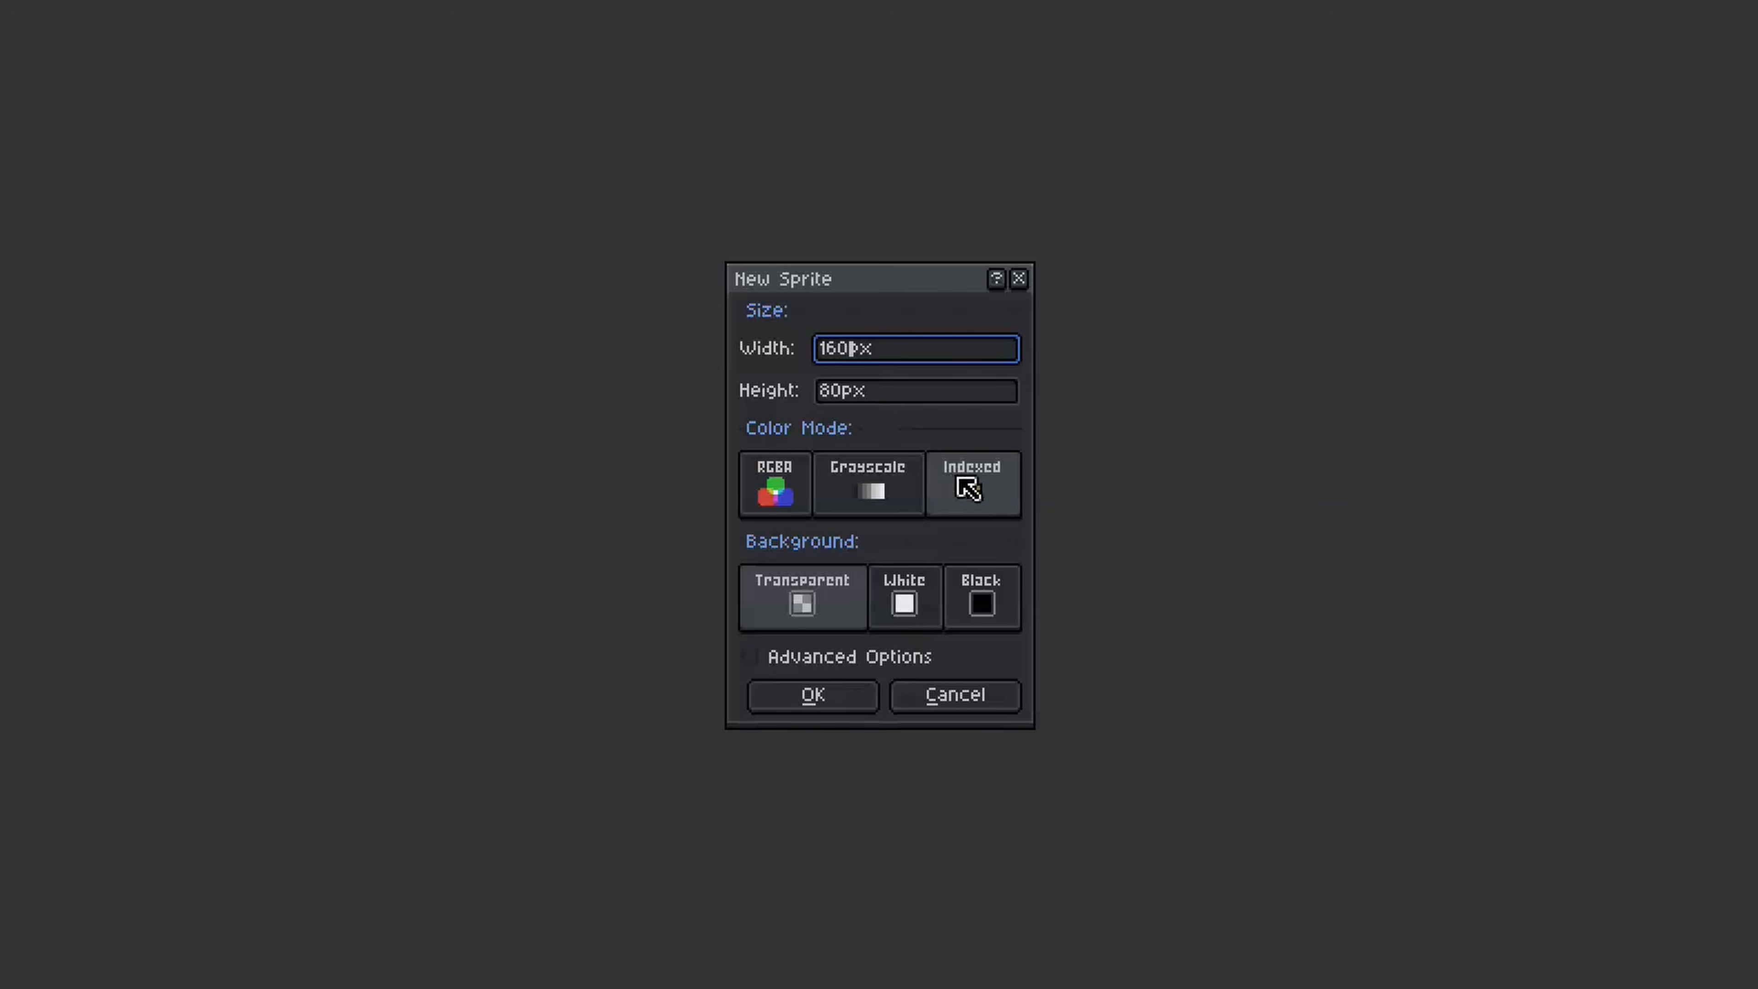
Create a 160 × 80 px indexed sprite with a transparent background and save it.
left_click(968, 494)
left_click(836, 617)
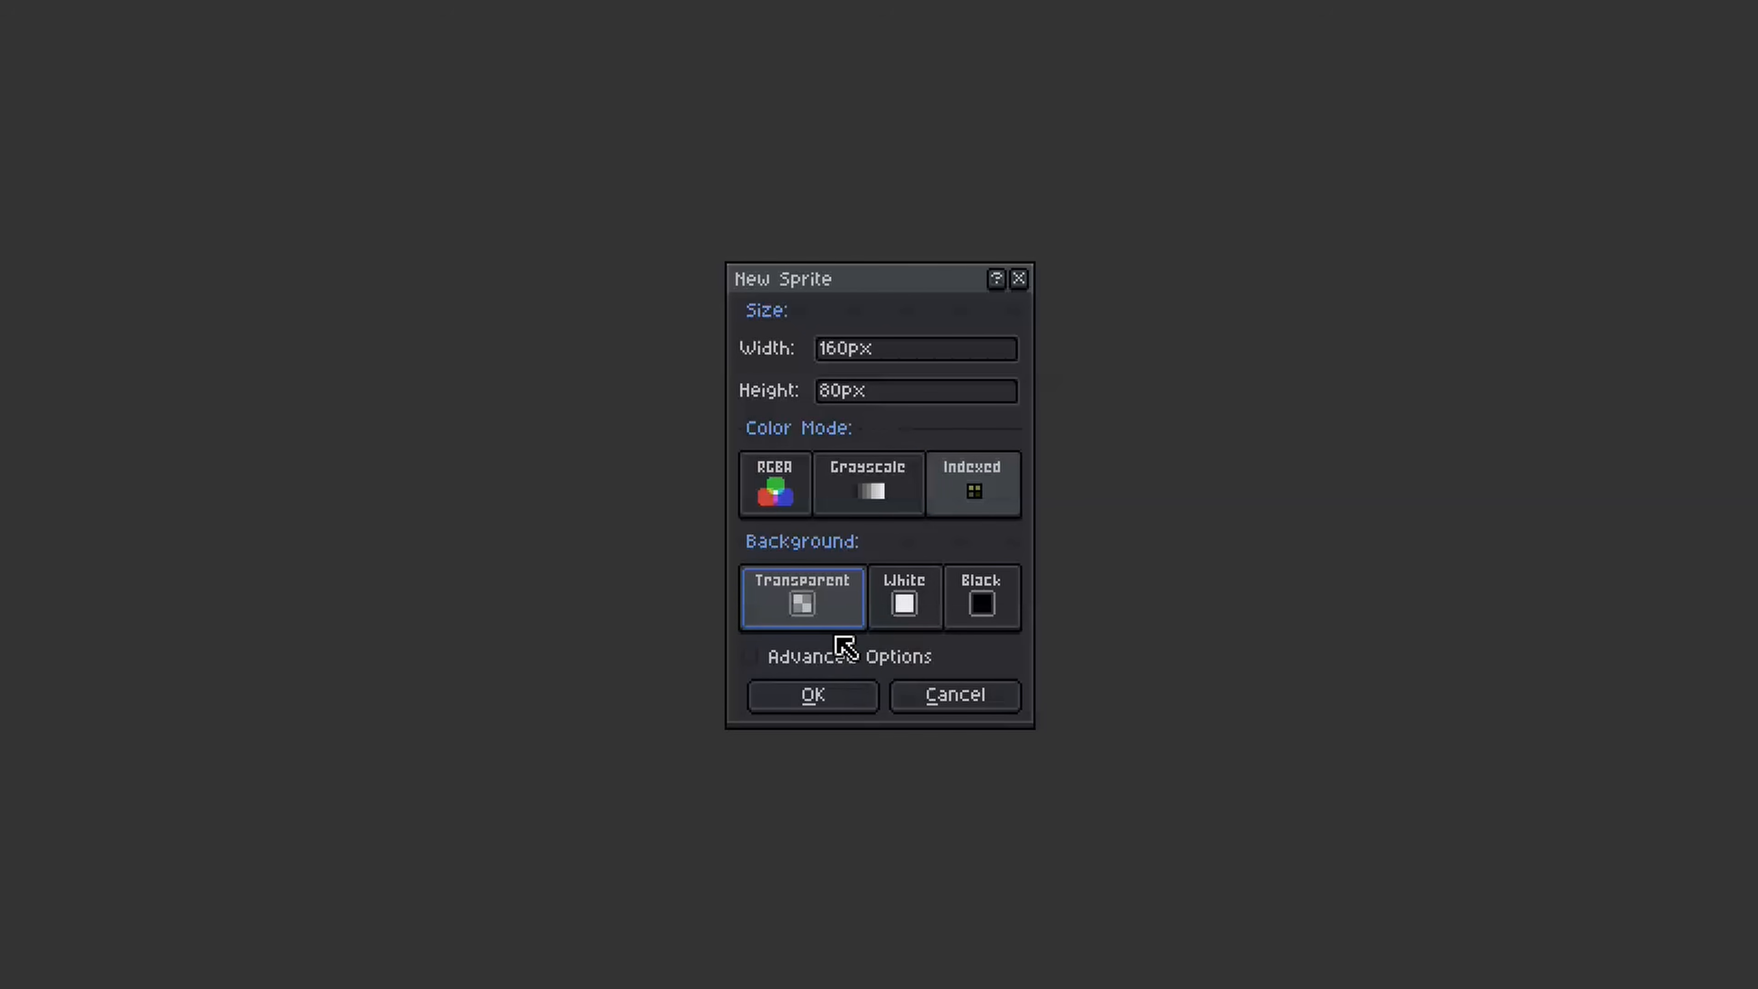
left_click(857, 702)
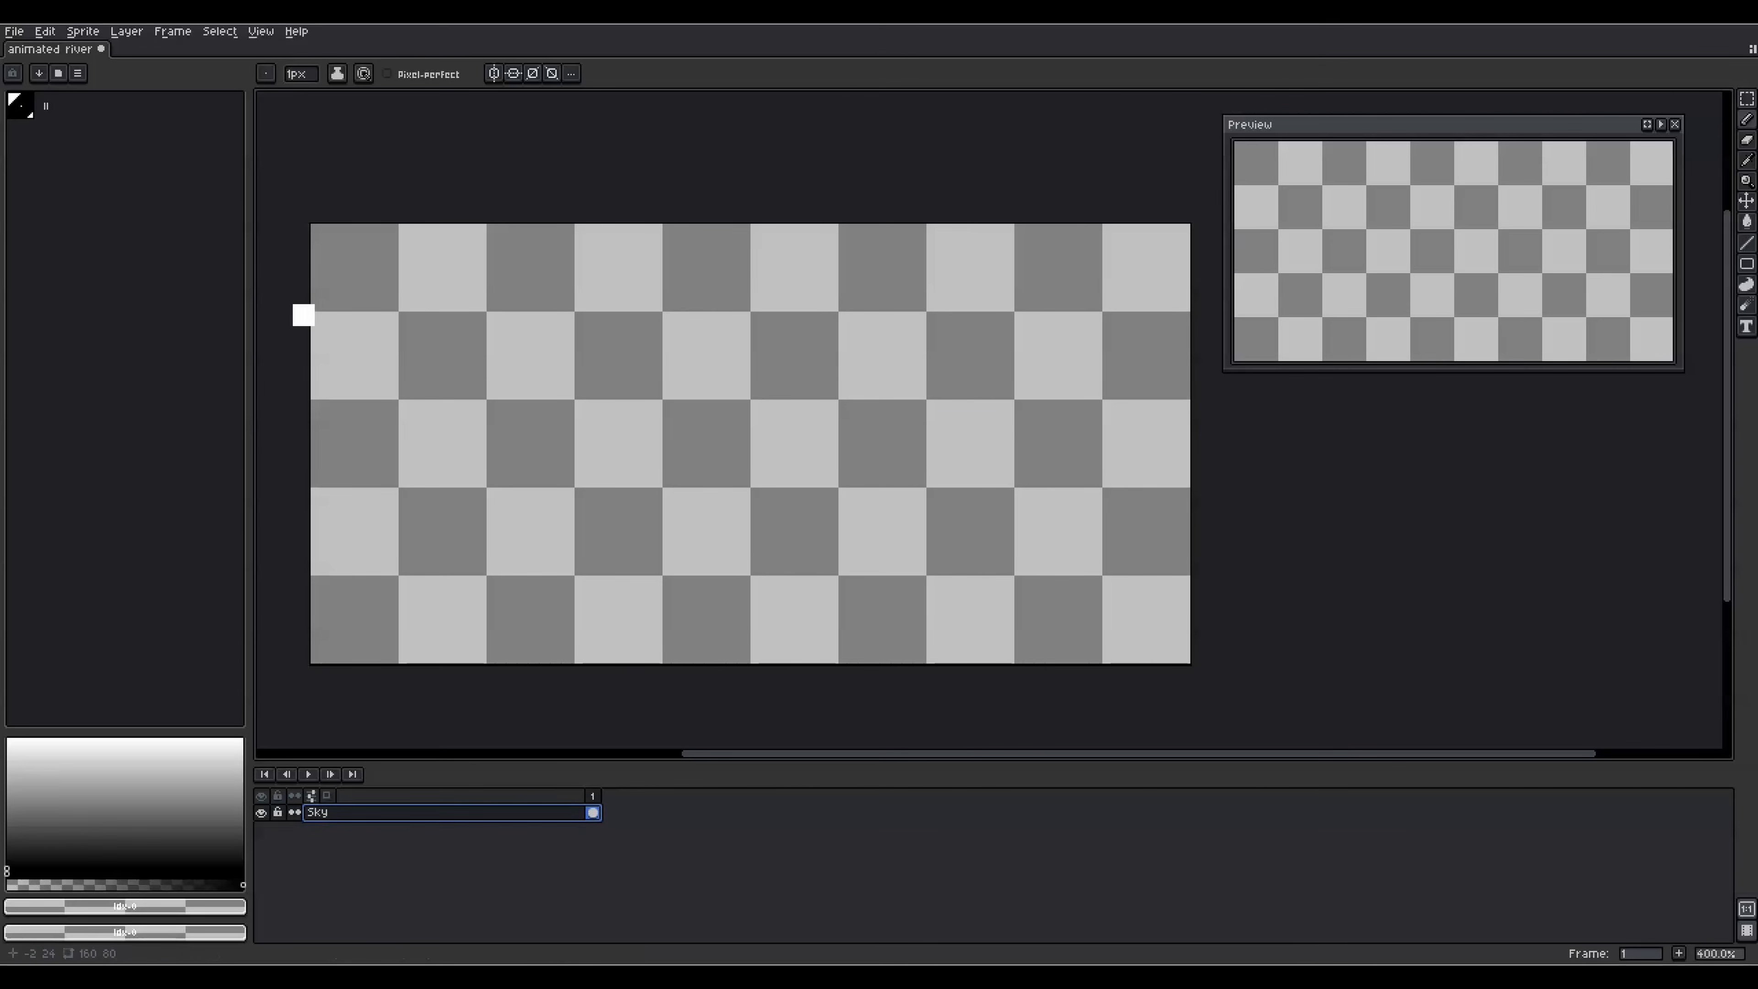
key("ctrl+s")
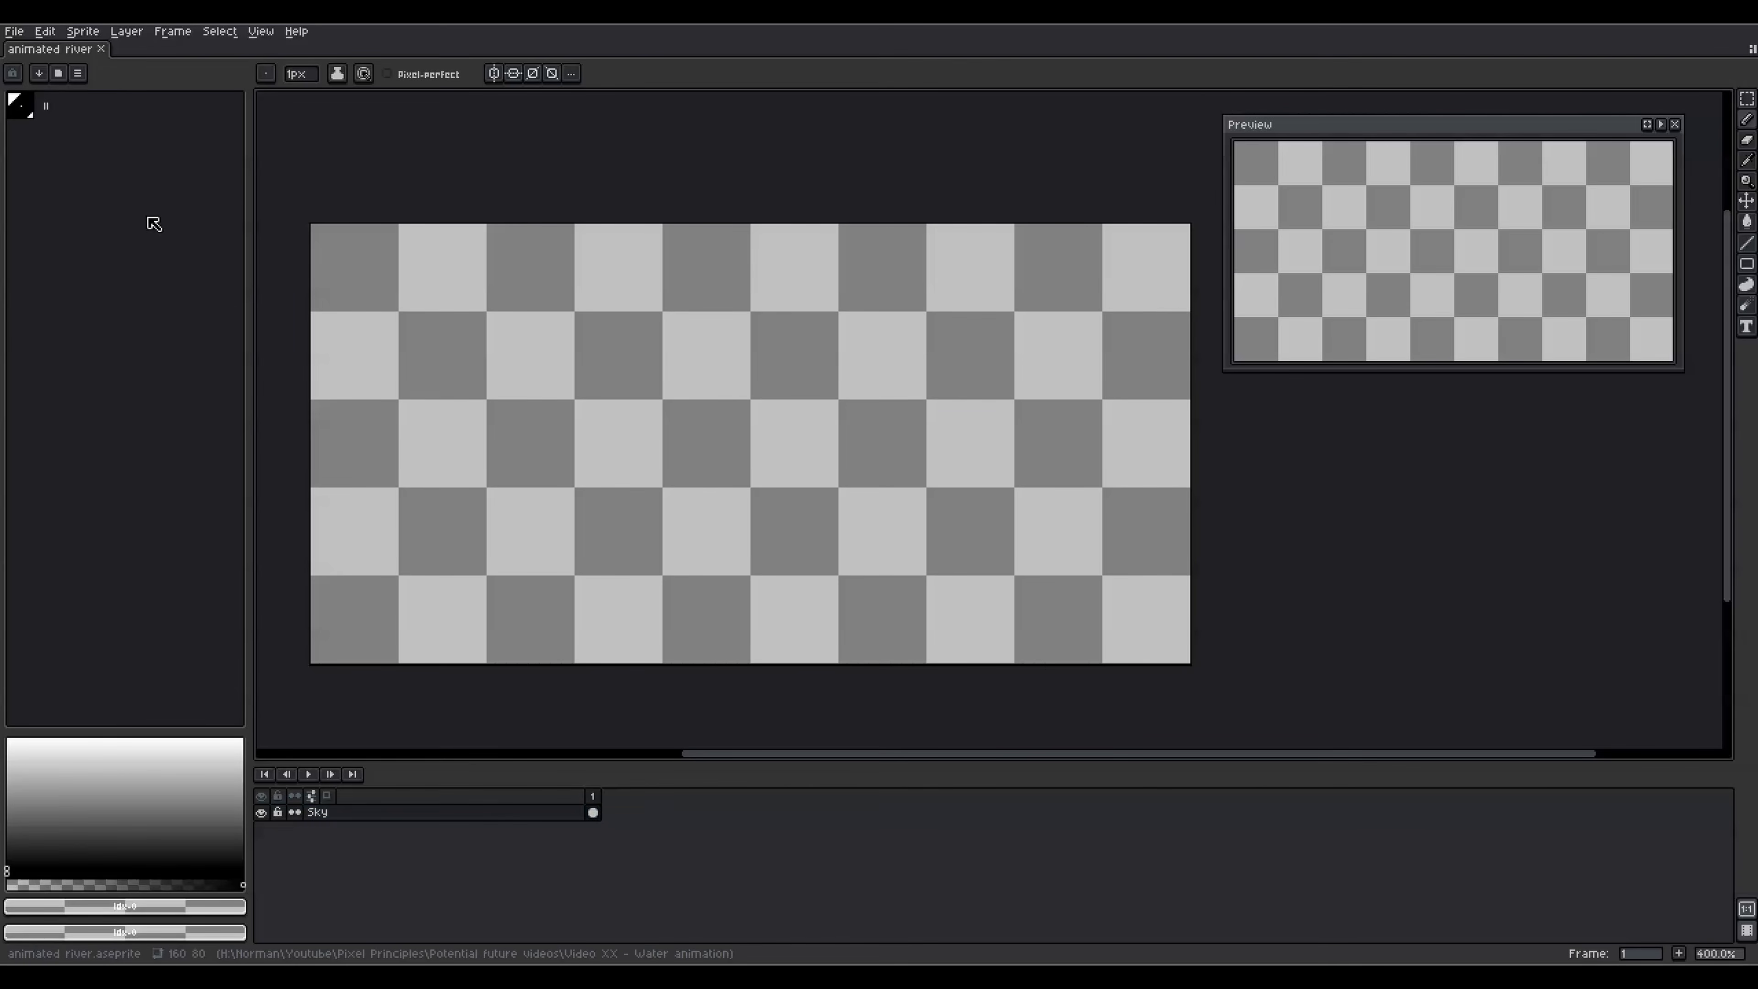
Extend the palette by one colour entry, select it, and remap the palette.
left_click_drag(69, 123, 70, 118)
left_click(52, 113)
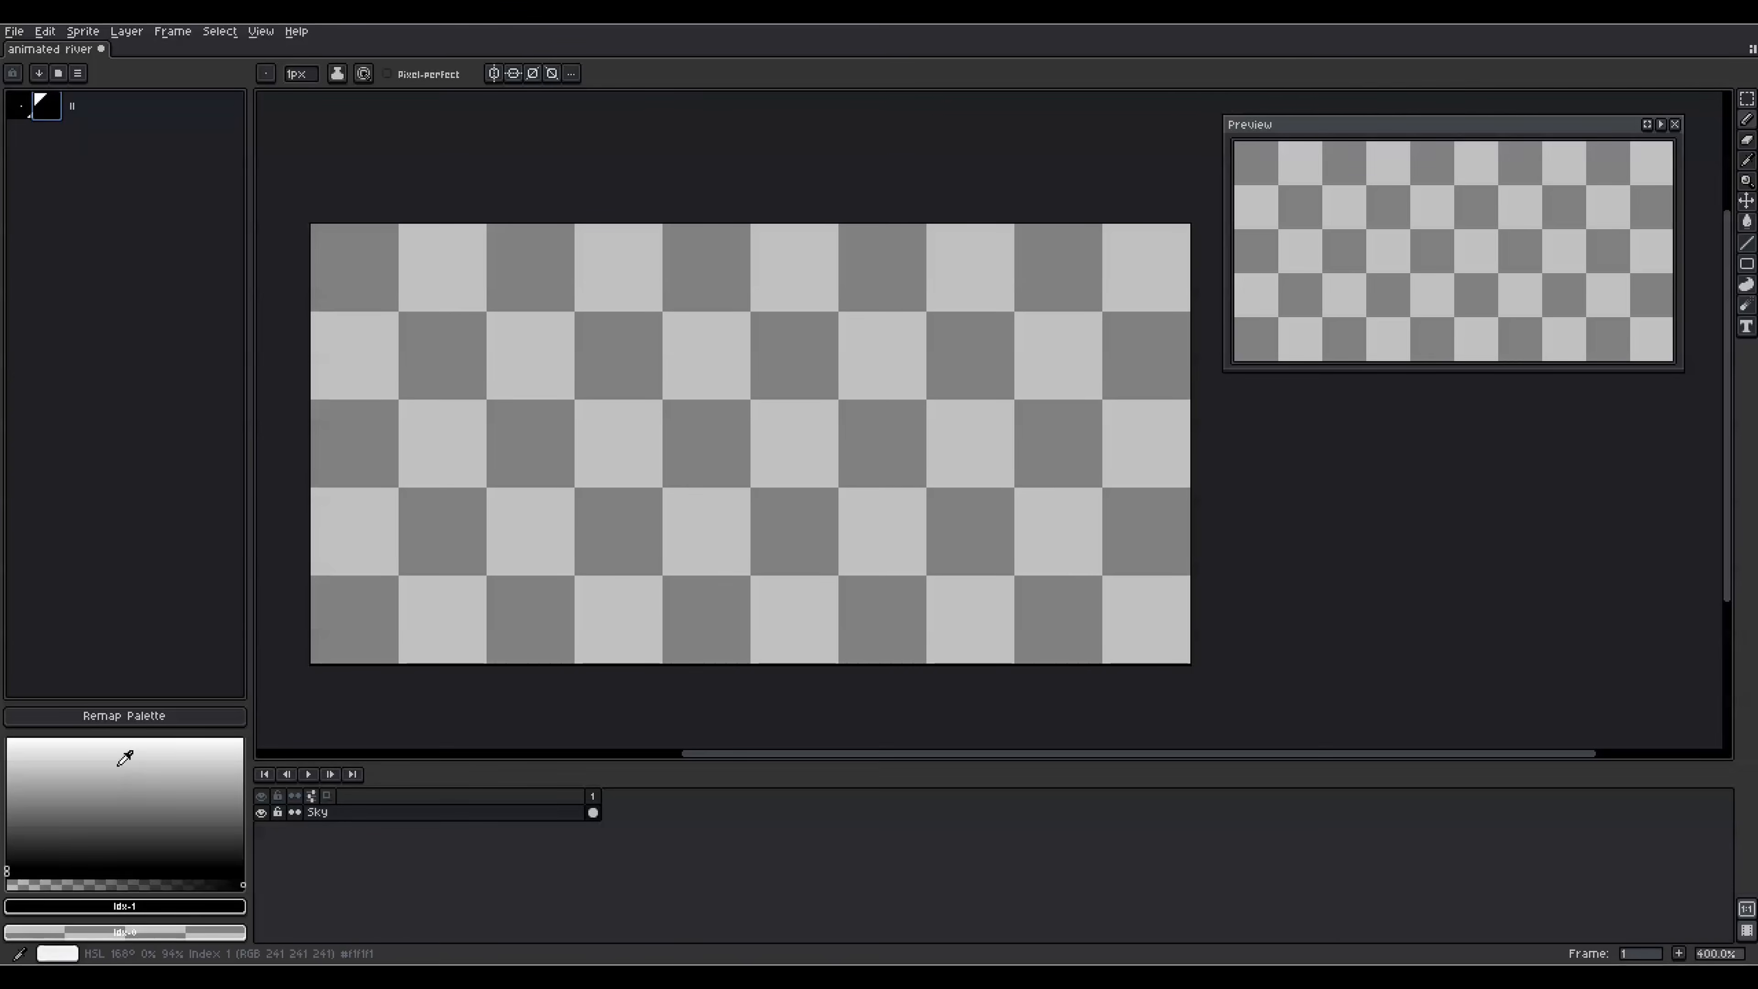
left_click(127, 716)
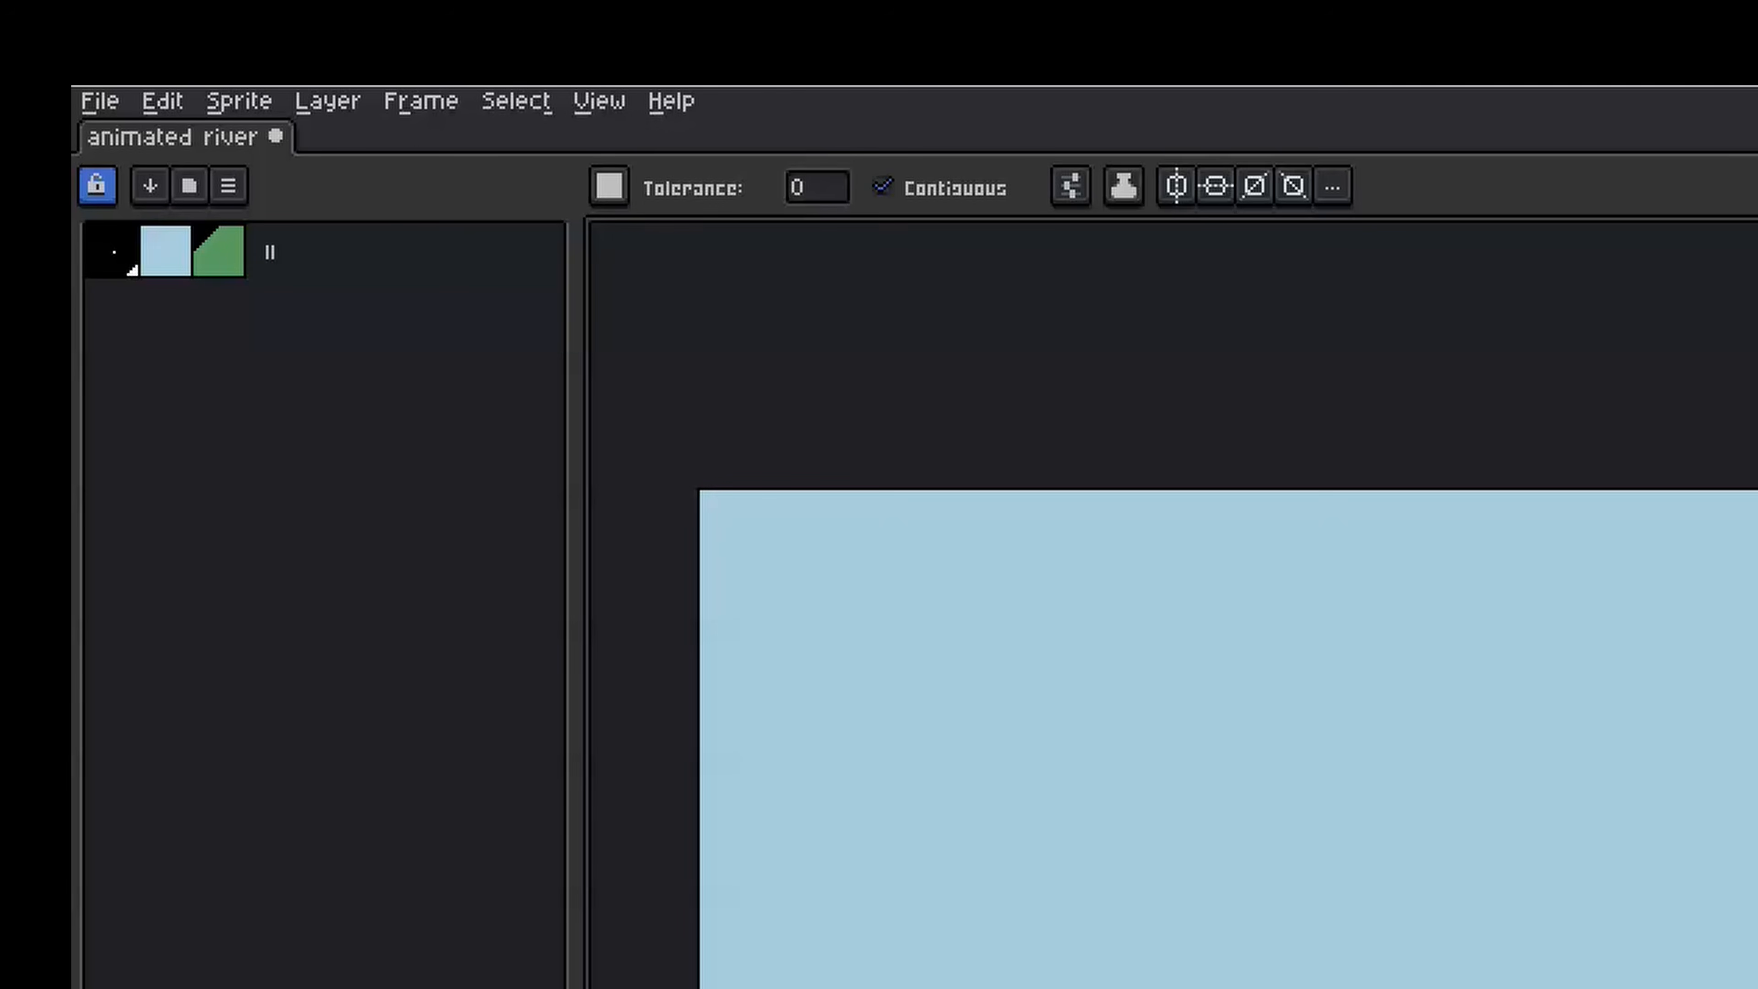
Paint a green 7 px band across the Land layer below the sky and fill the area beneath it with green.
key("b")
left_click_drag(283, 437, 1311, 440)
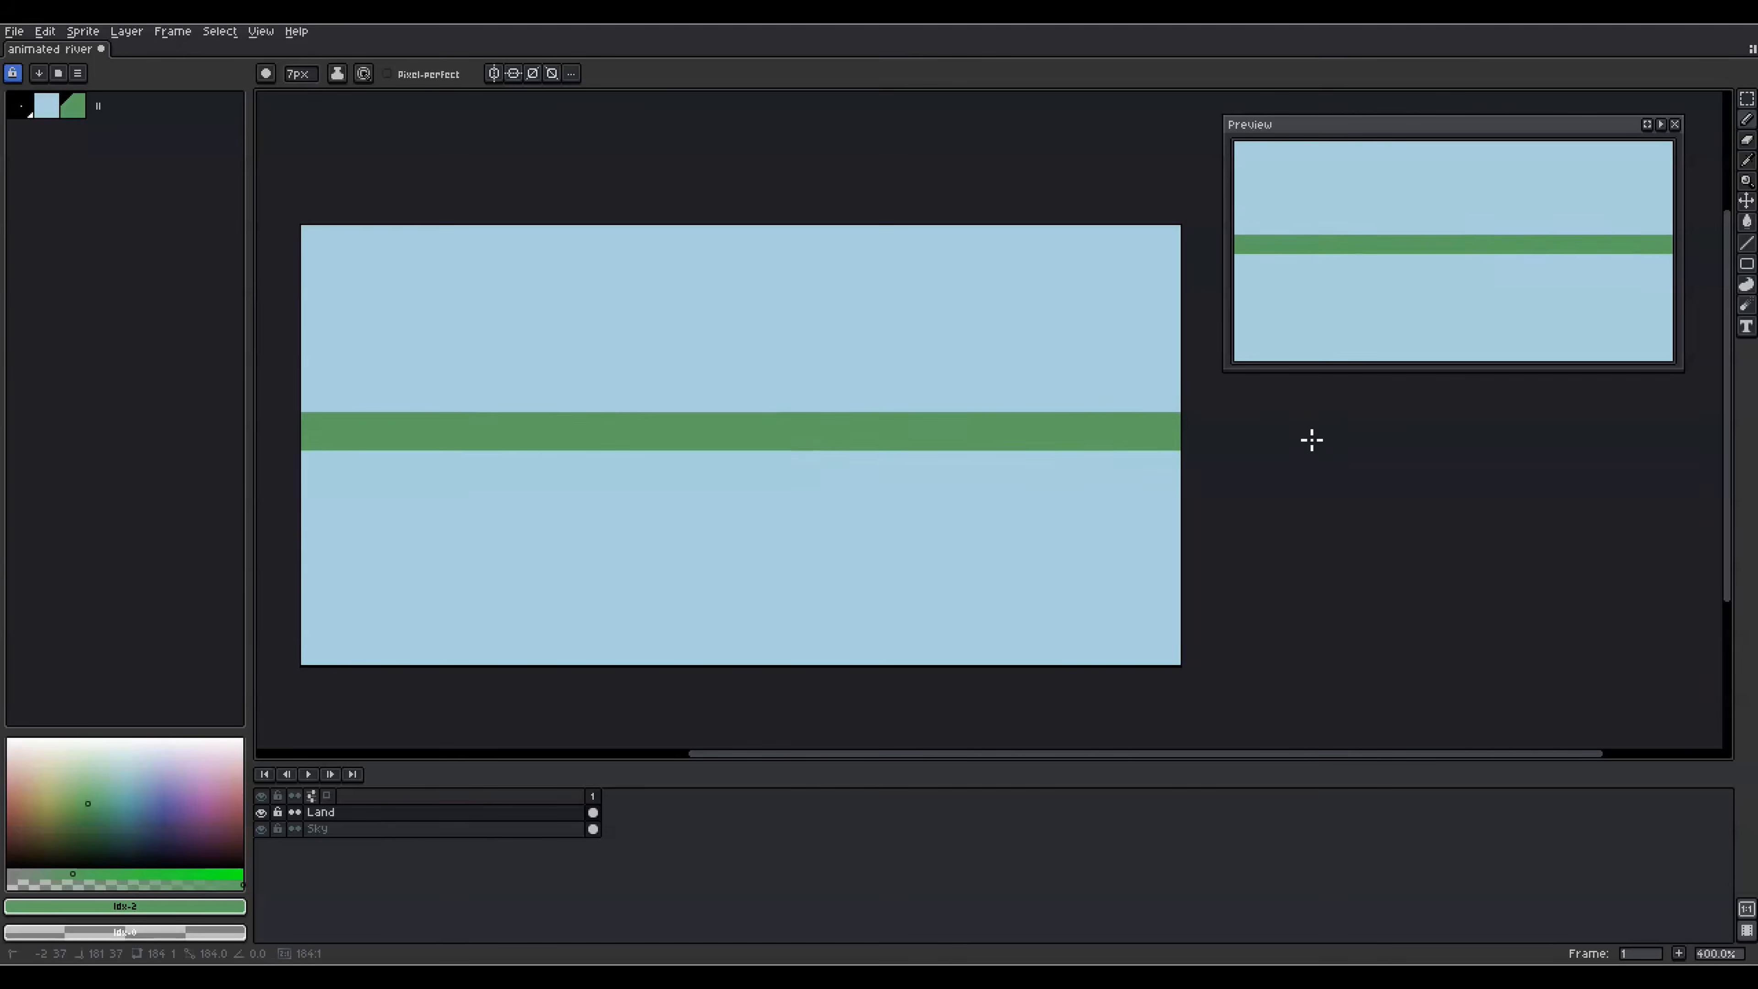
key("g")
left_click(1032, 522)
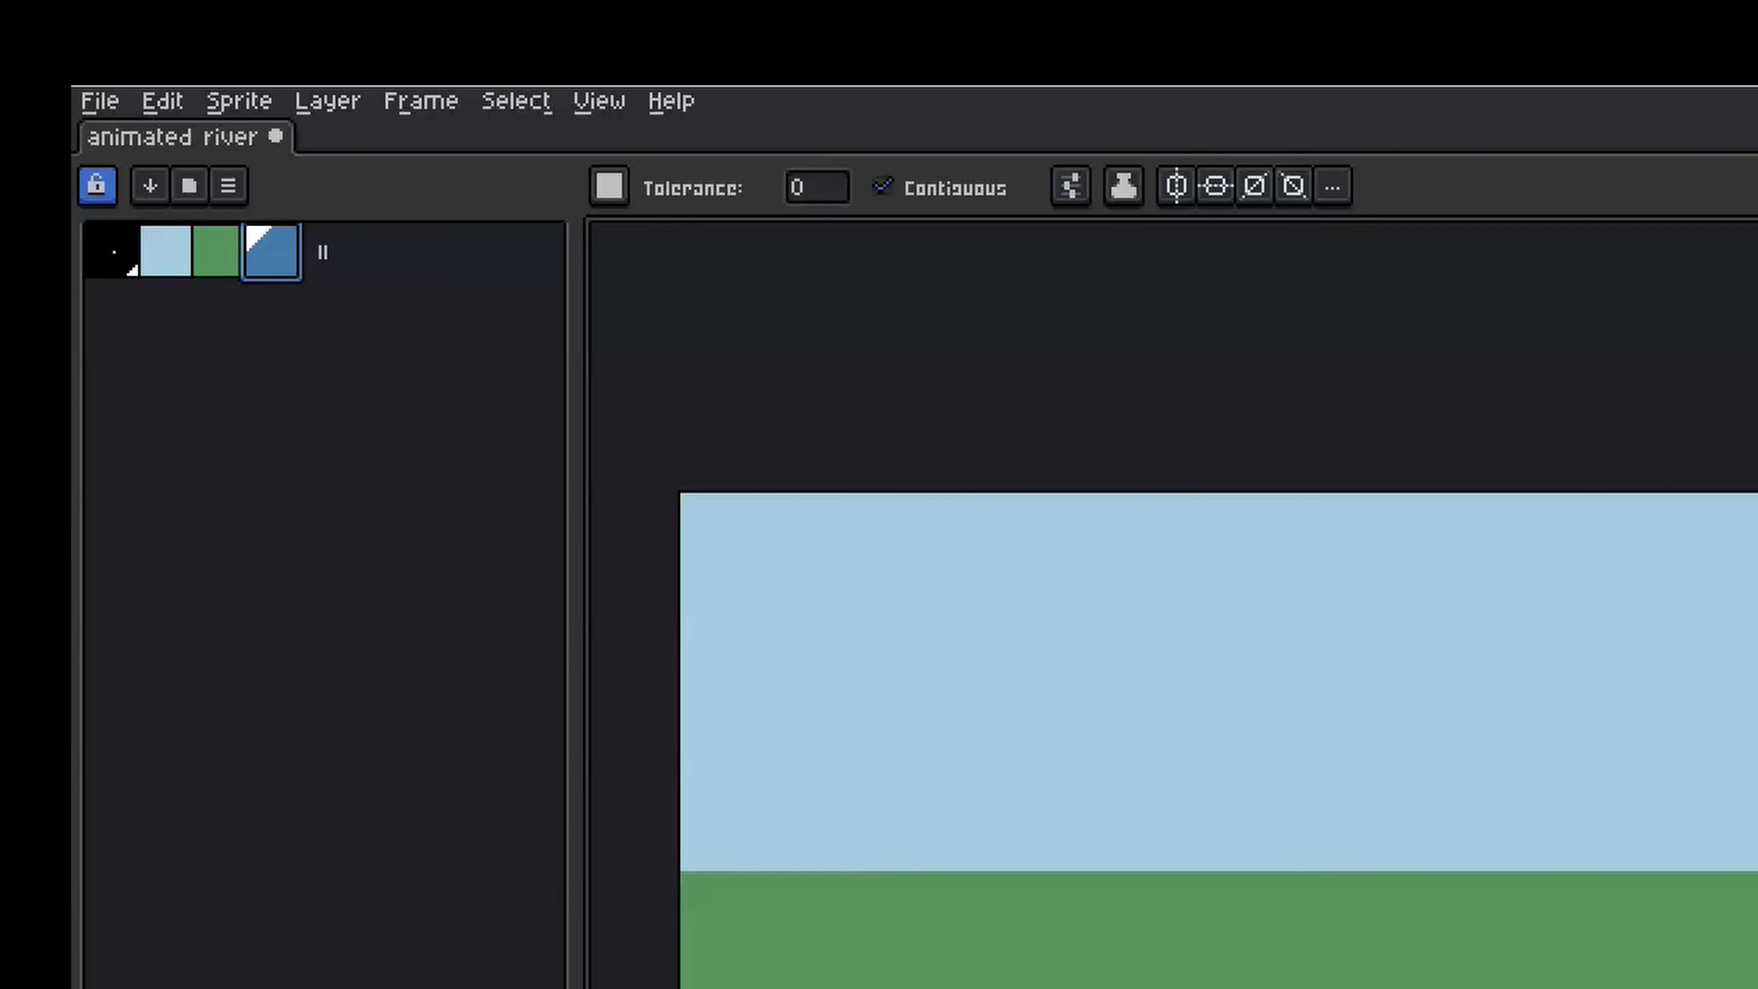
Extend the palette with two more water colours and paint a mid-blue test patch on the green land.
left_click_drag(323, 254, 360, 287)
left_click_drag(376, 254, 412, 277)
left_click(276, 259)
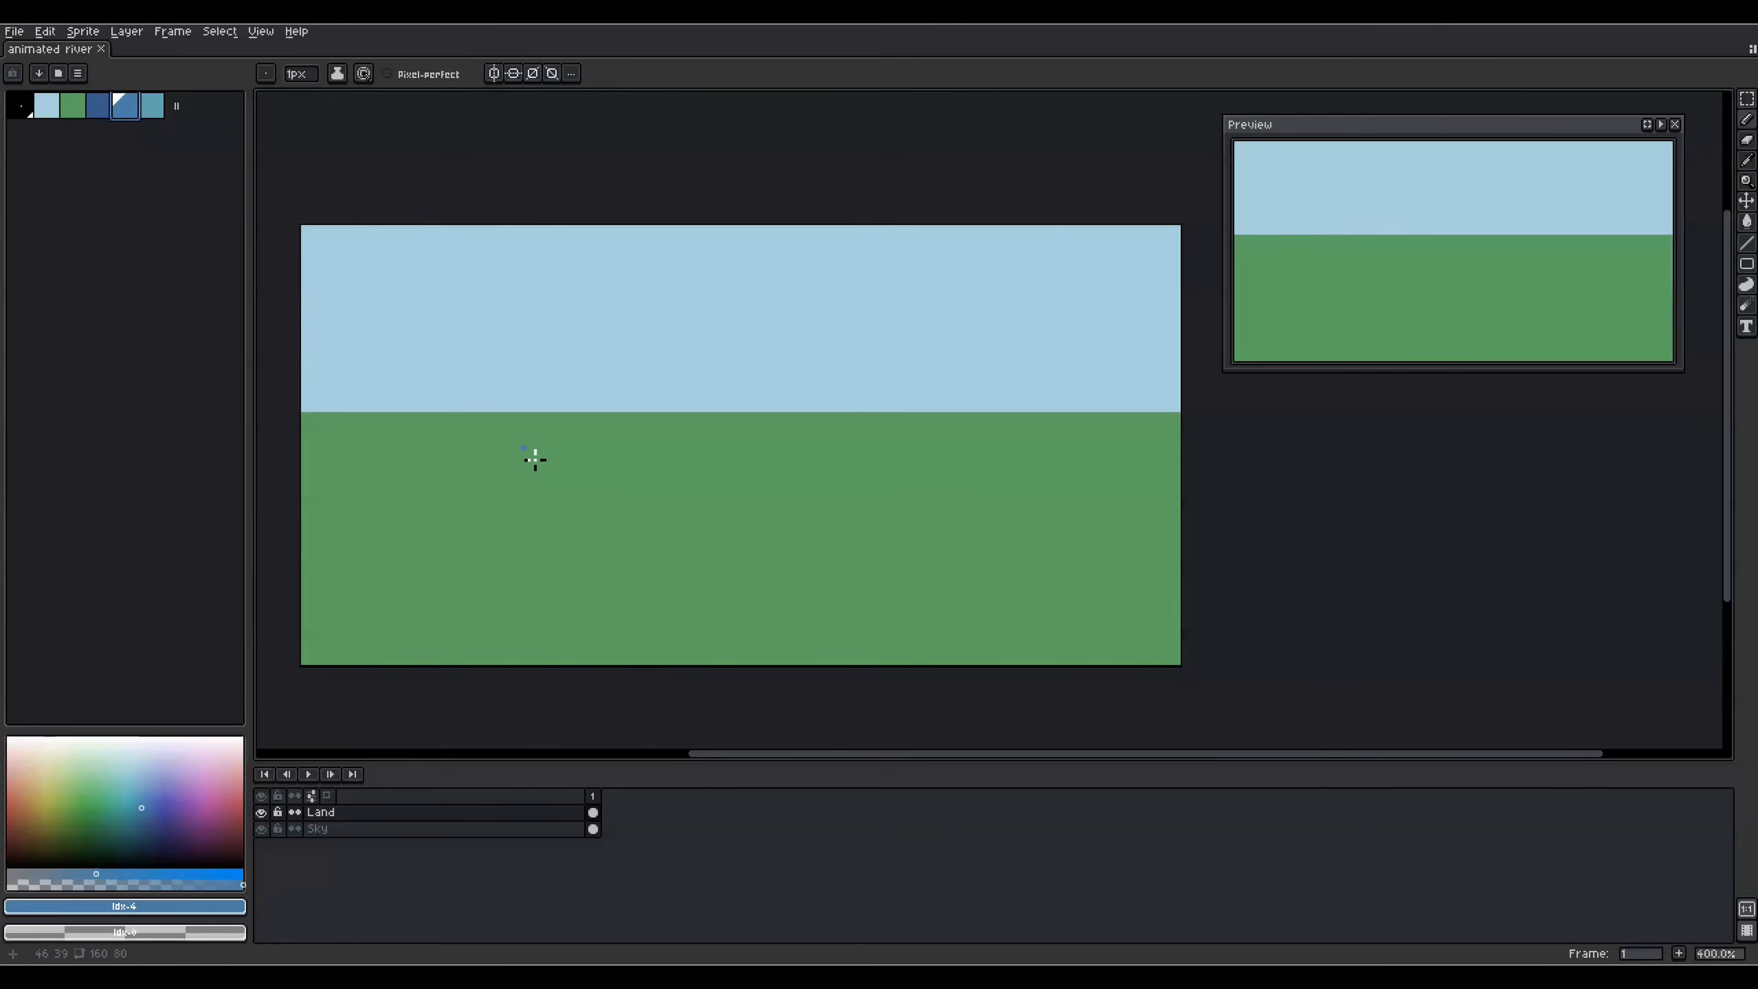
left_click_drag(546, 491, 608, 545)
Add a new layer named Grayscale above the Land layer.
right_click(354, 817)
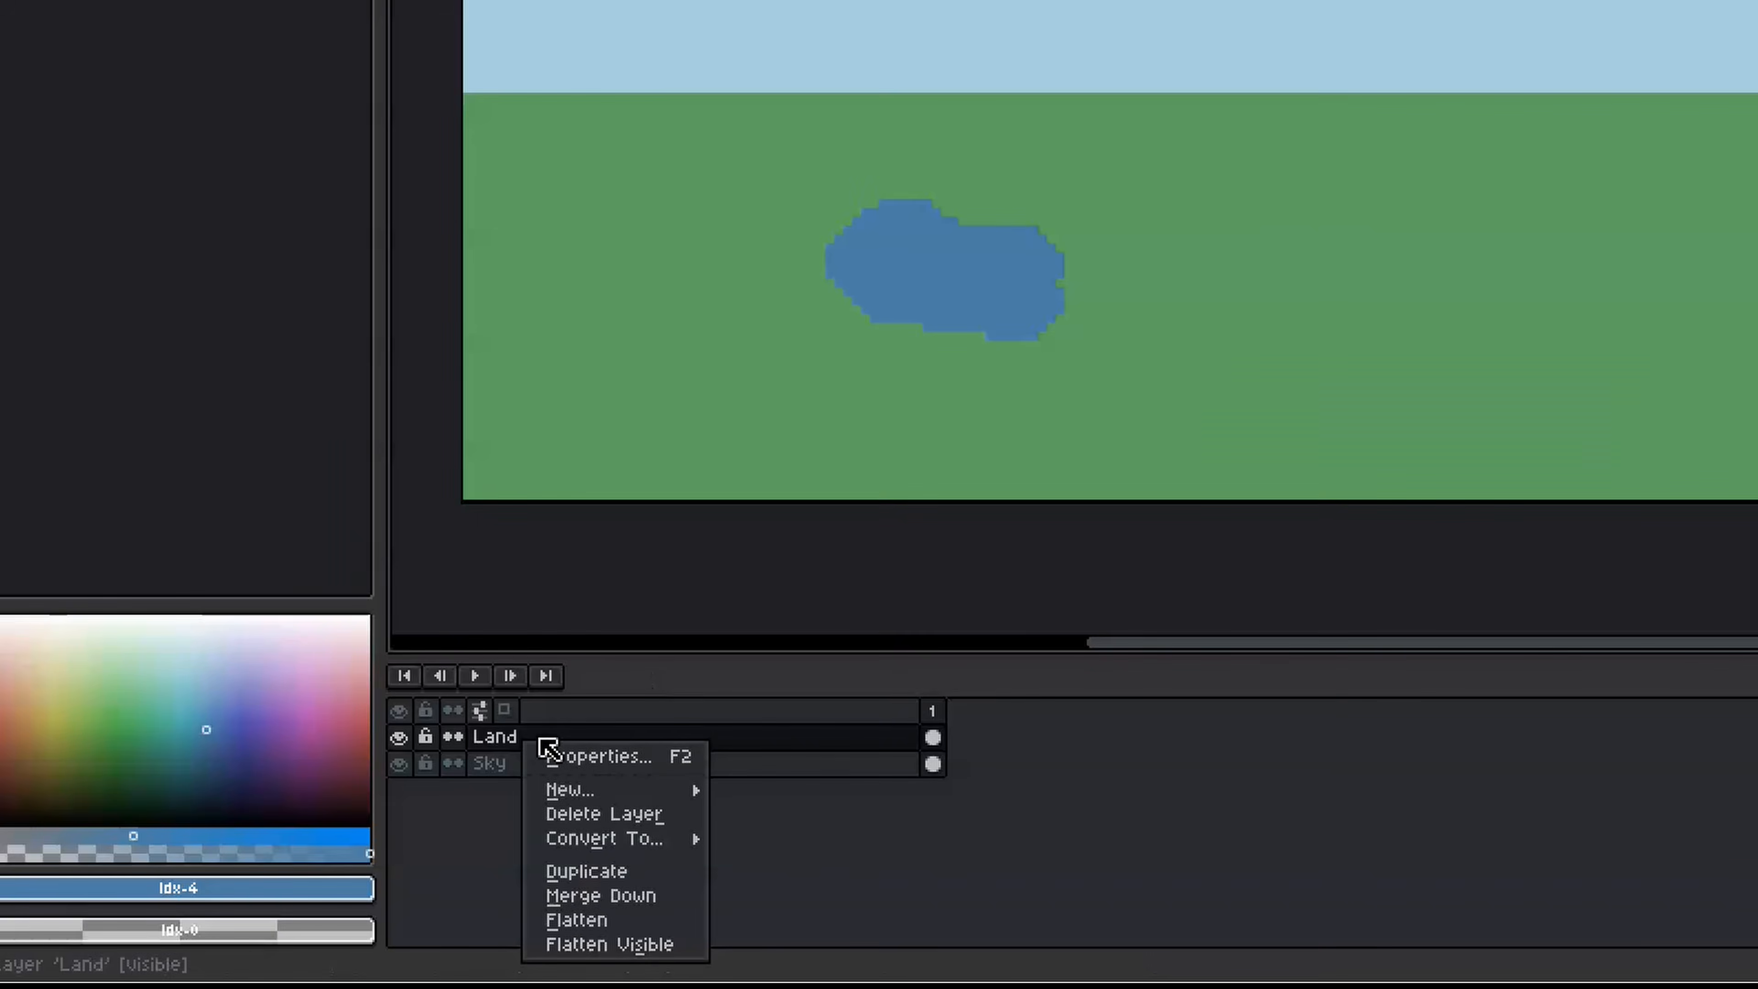
mouse_move(698, 787)
left_click(777, 794)
type("Gr")
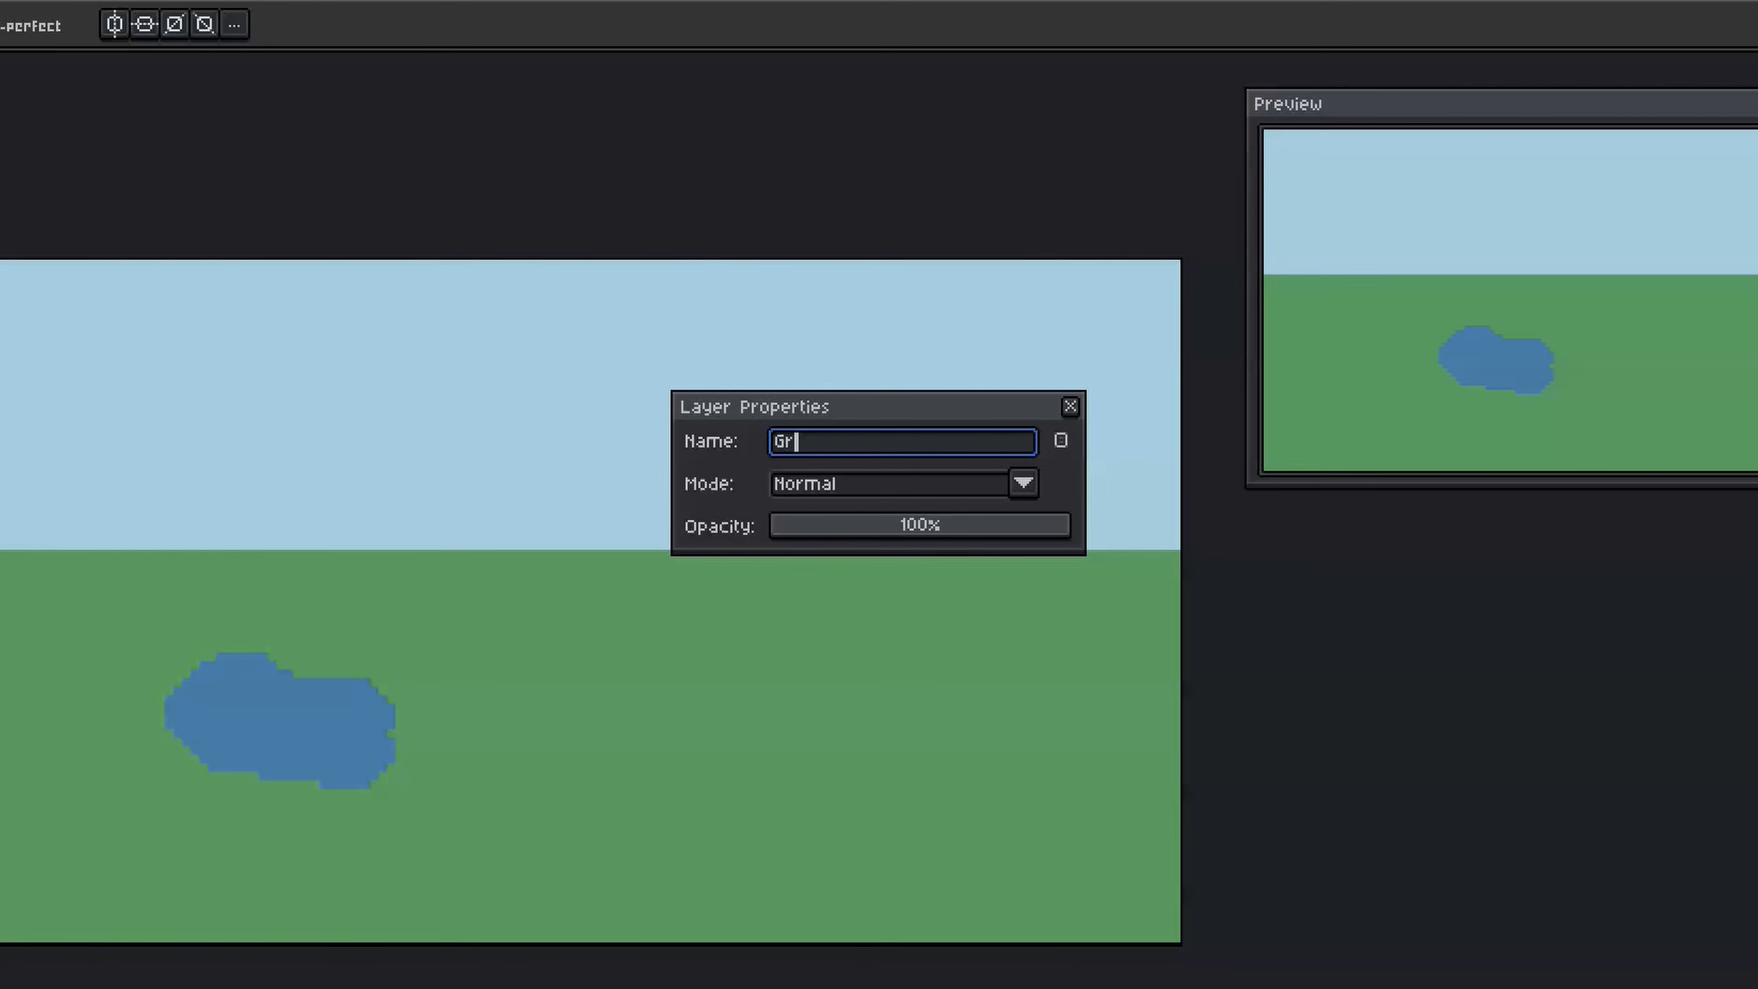
type("ayscale")
key("Return")
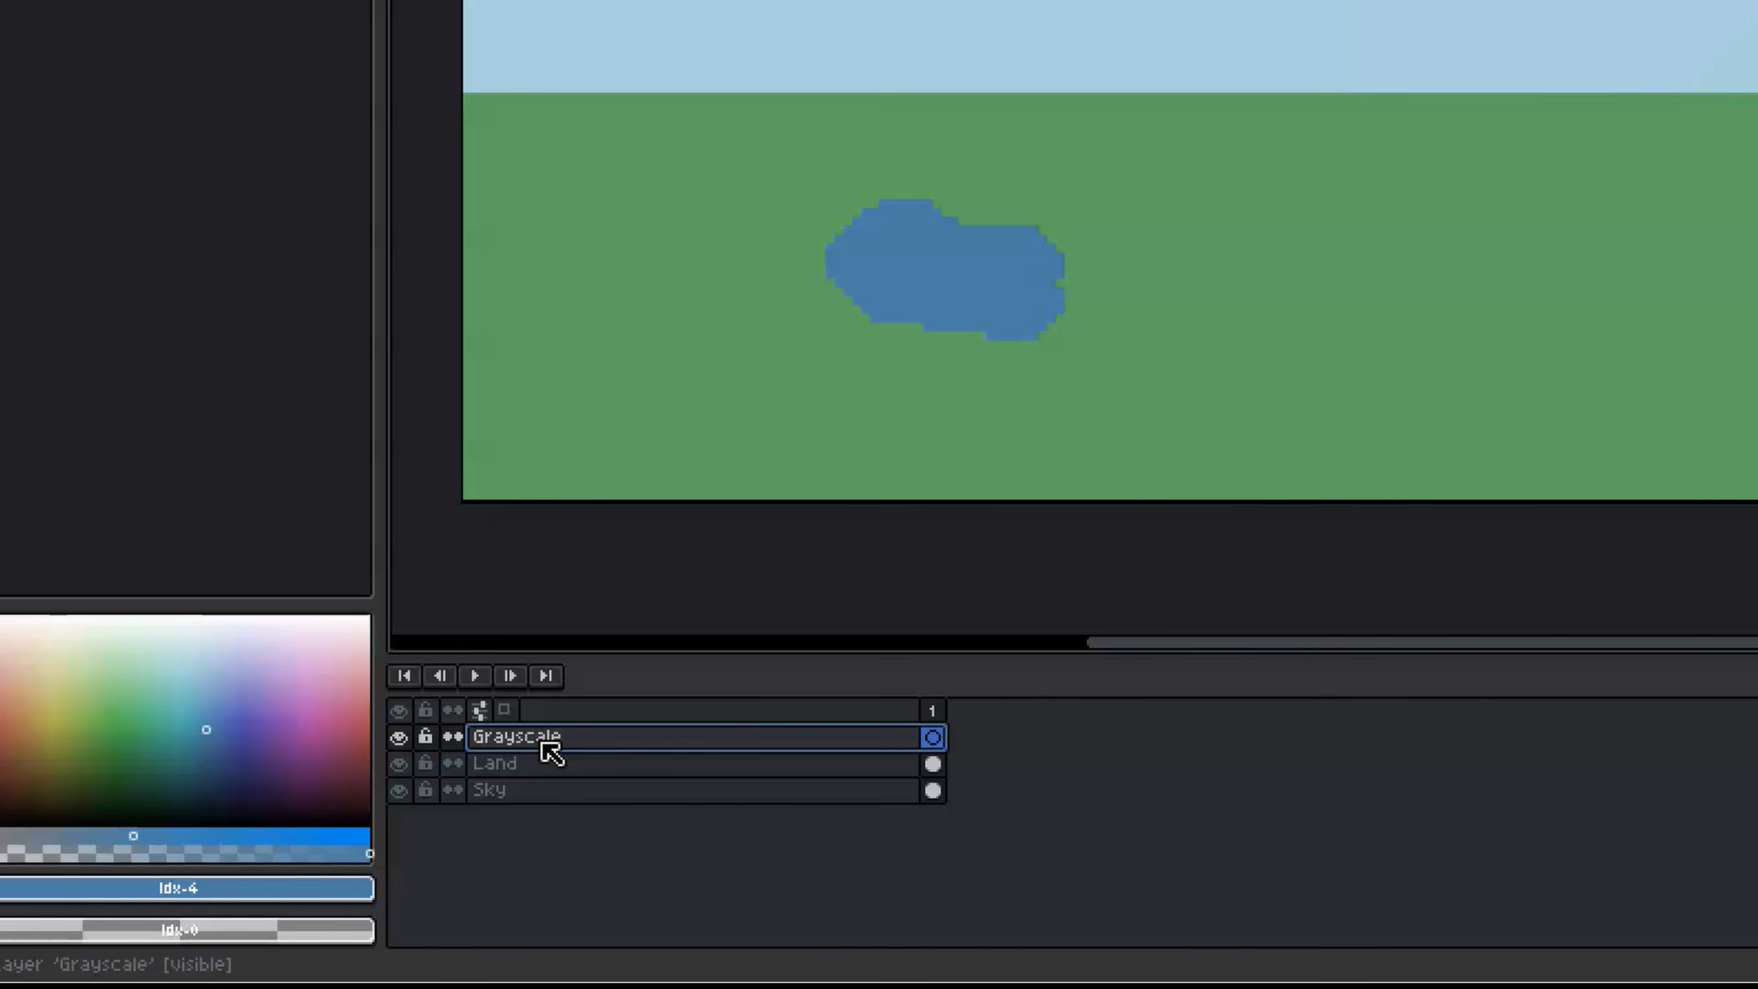
Fill the Grayscale layer with black and set its blend mode to Color.
left_click(178, 109)
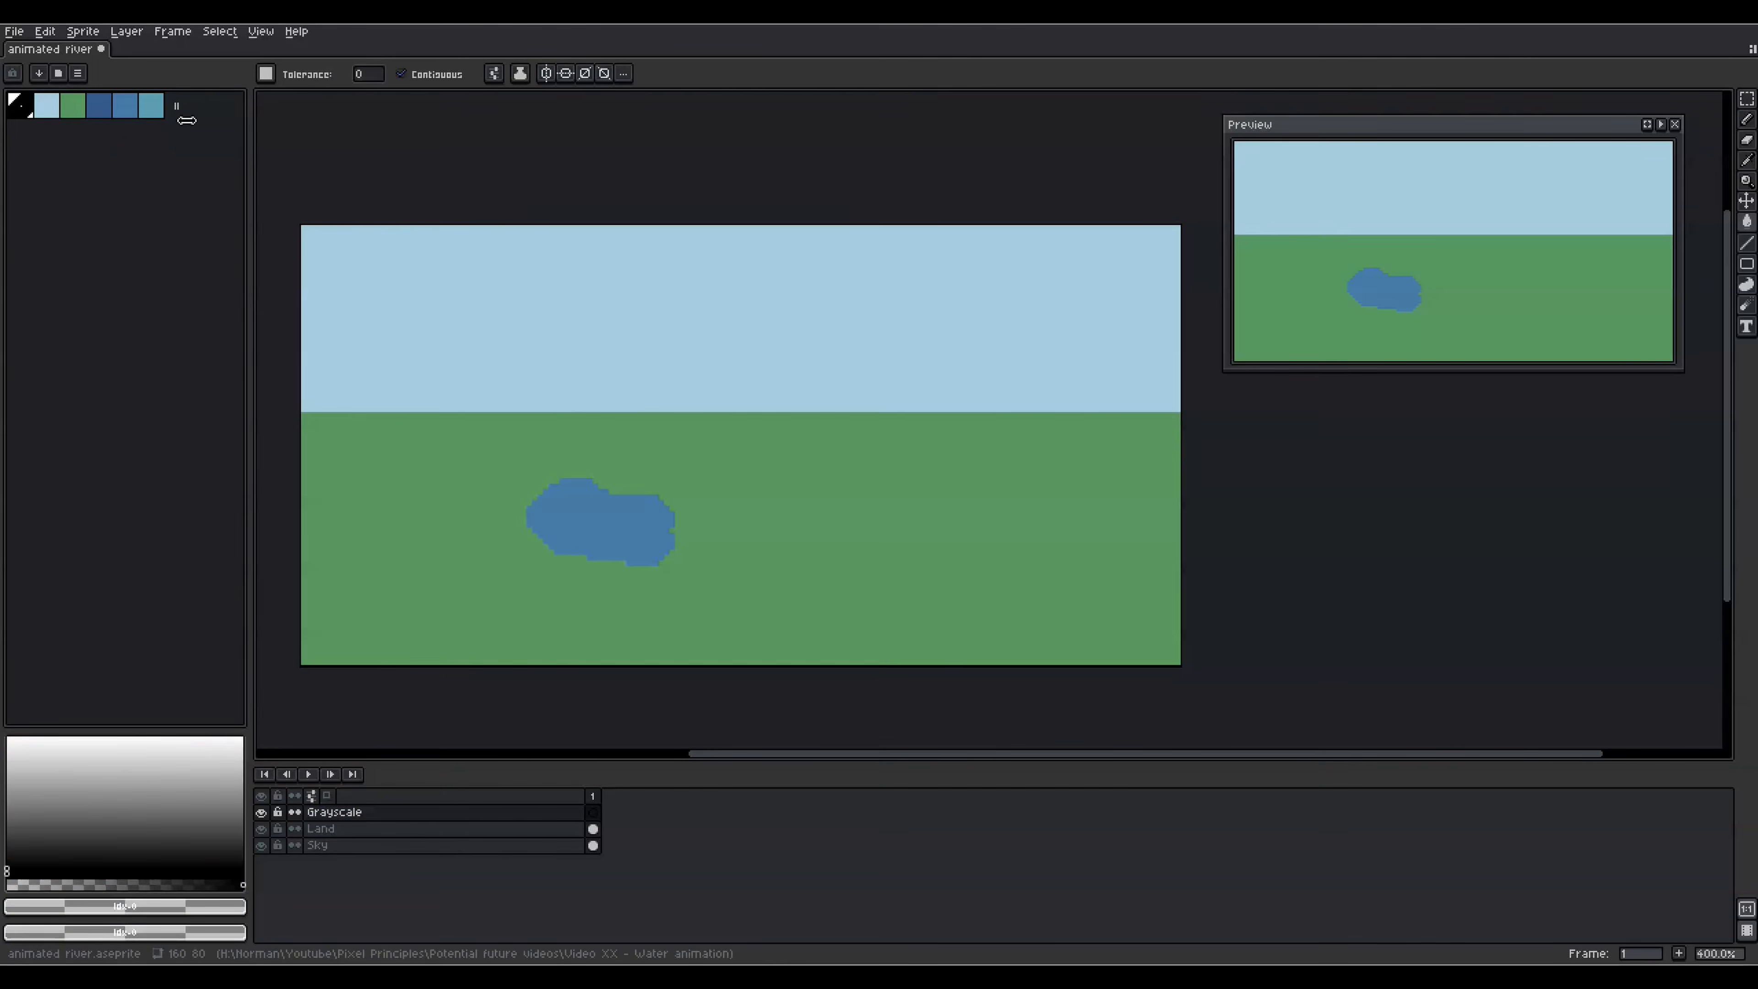
left_click(561, 405)
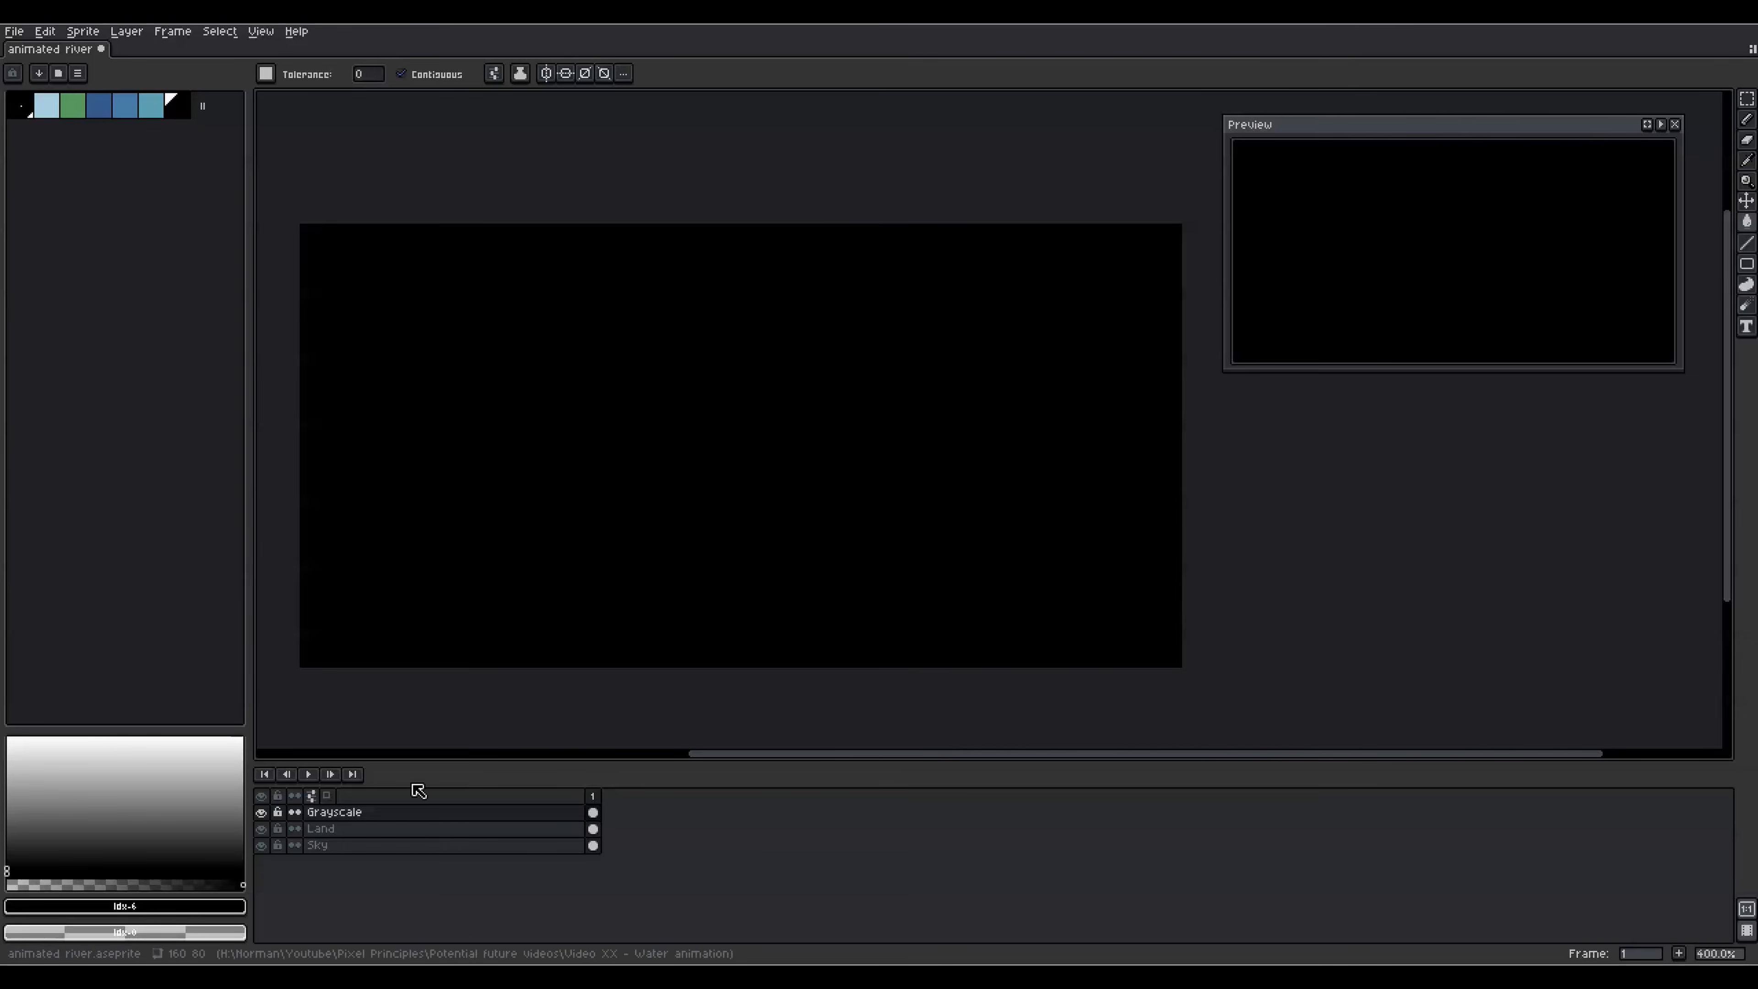
key("shift+p")
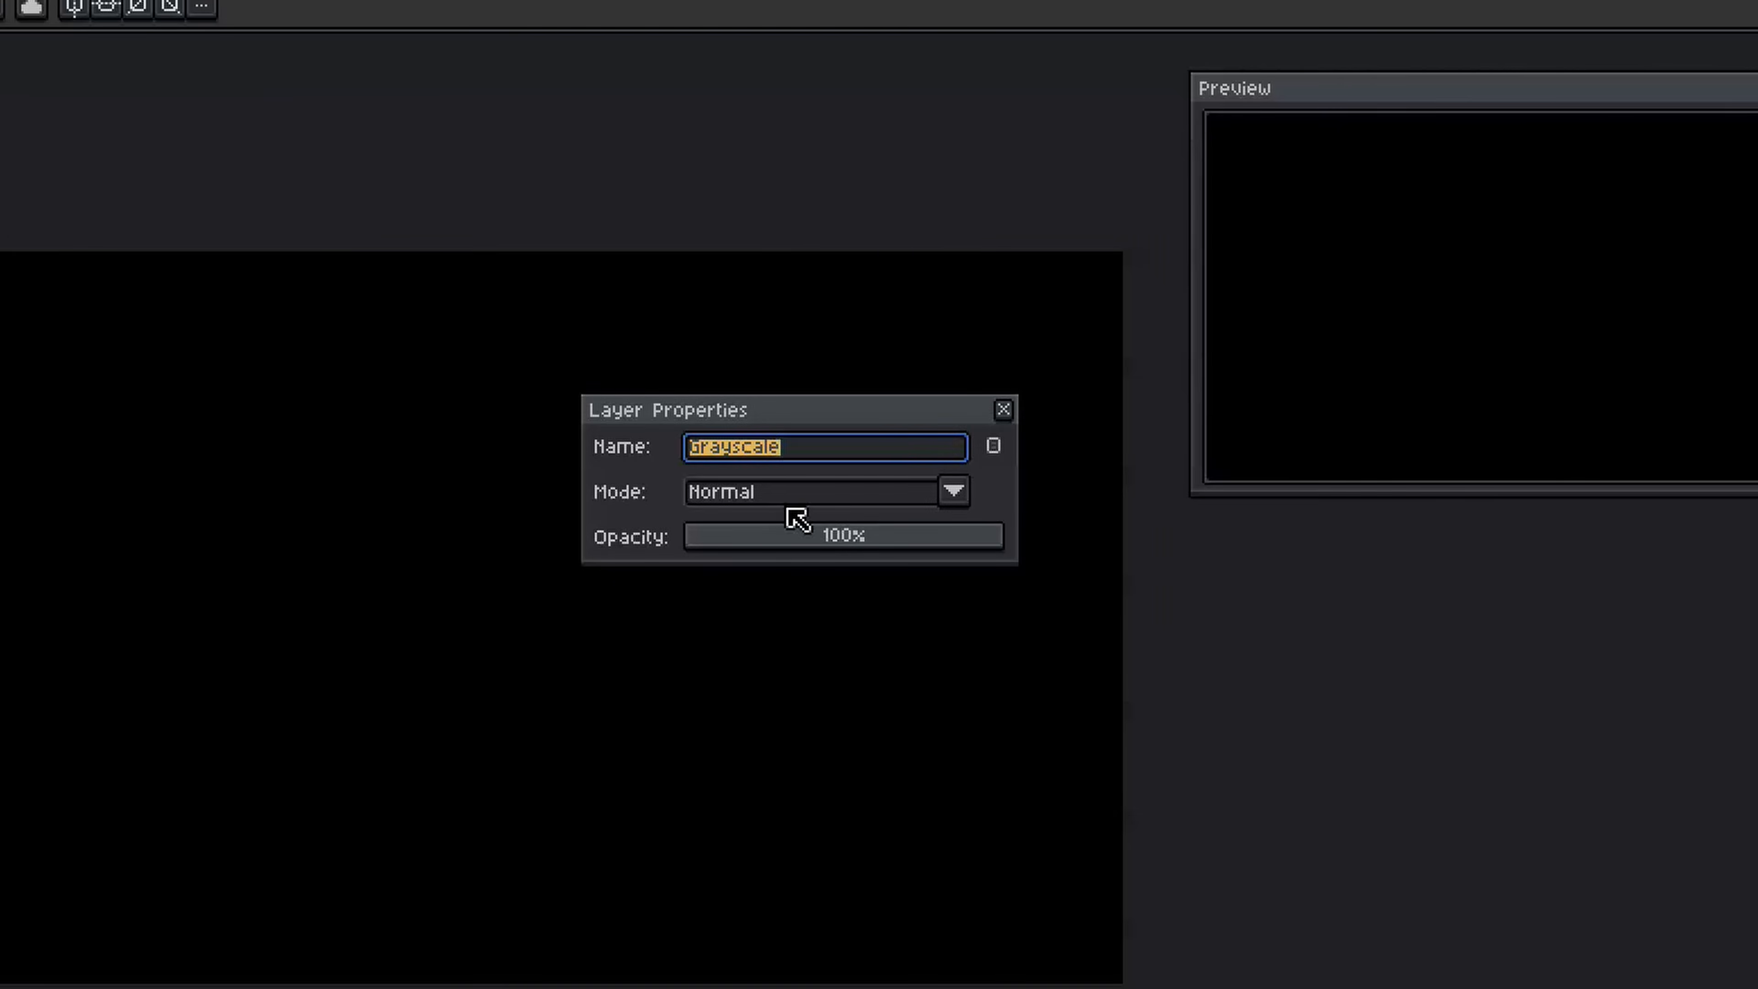
left_click(984, 369)
left_click(738, 964)
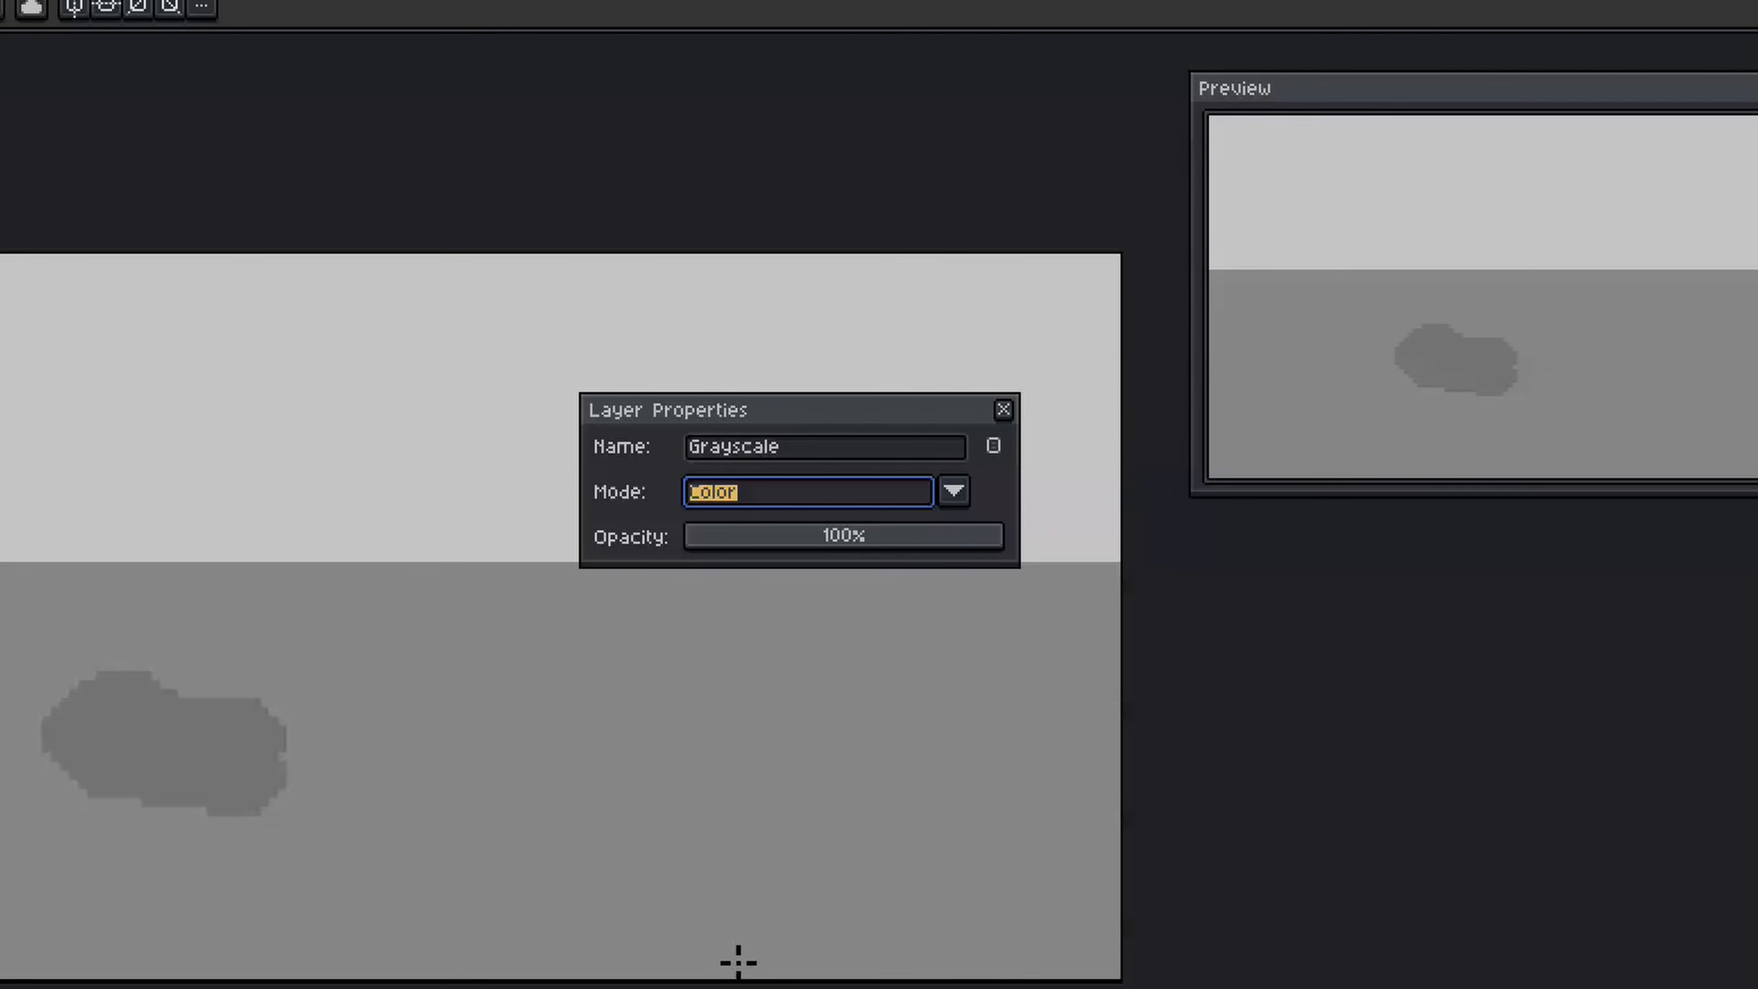
key("Return")
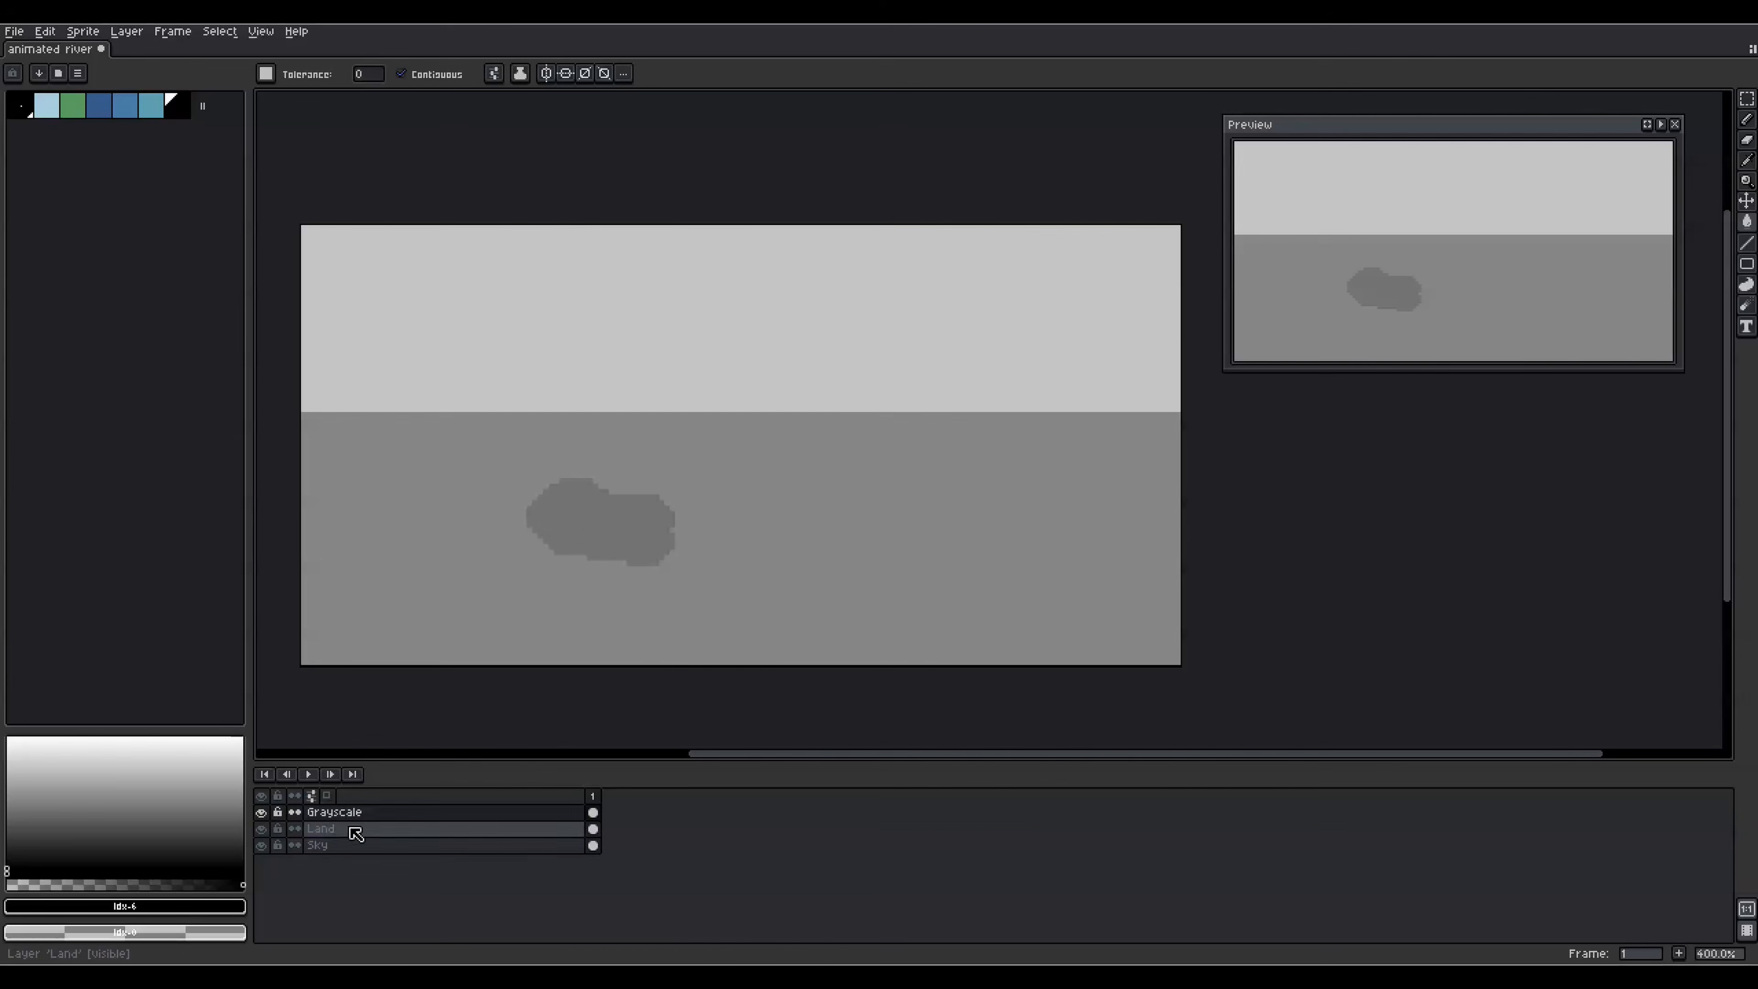
Paint a dark-blue and a light-blue test patch on either side of the mid-blue patch on the Land layer.
left_click(129, 116)
left_click(98, 108)
key("b")
left_click_drag(505, 546, 512, 527)
left_click(151, 108)
left_click_drag(690, 531, 694, 543)
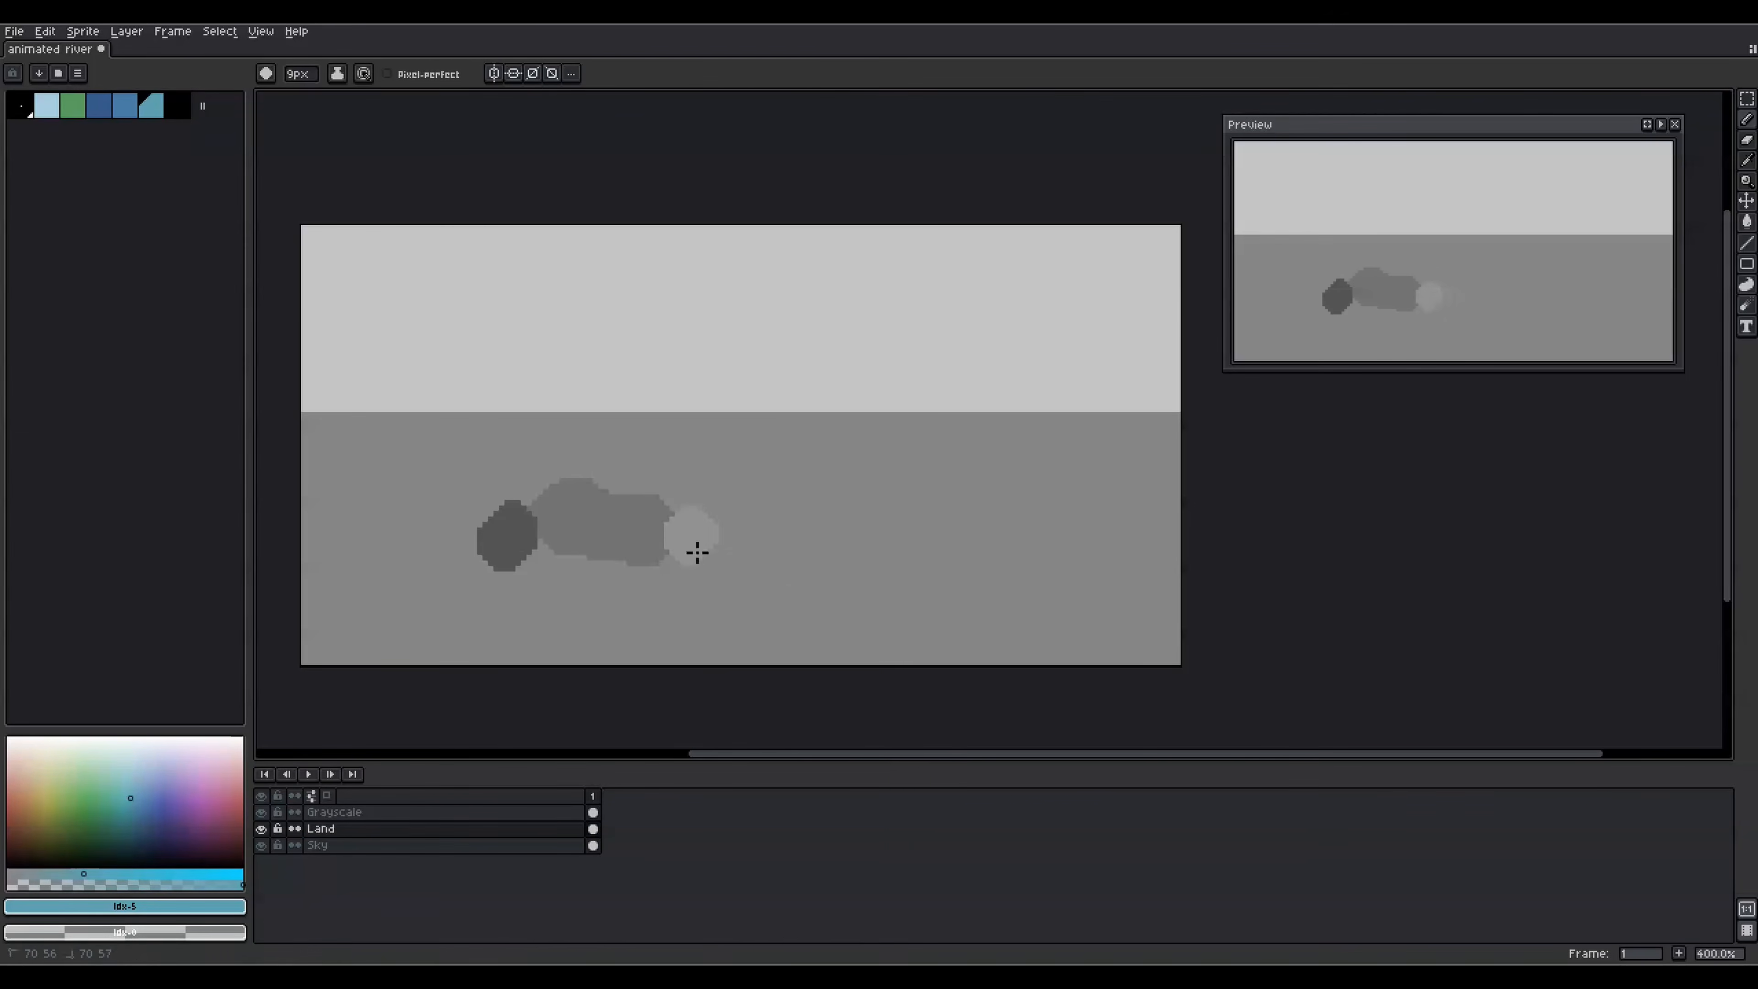
Enable palette editing, adjust the lightest water swatch's colour, and select the mid-blue swatch.
left_click(12, 73)
left_click_drag(130, 823, 137, 812)
left_click(126, 108)
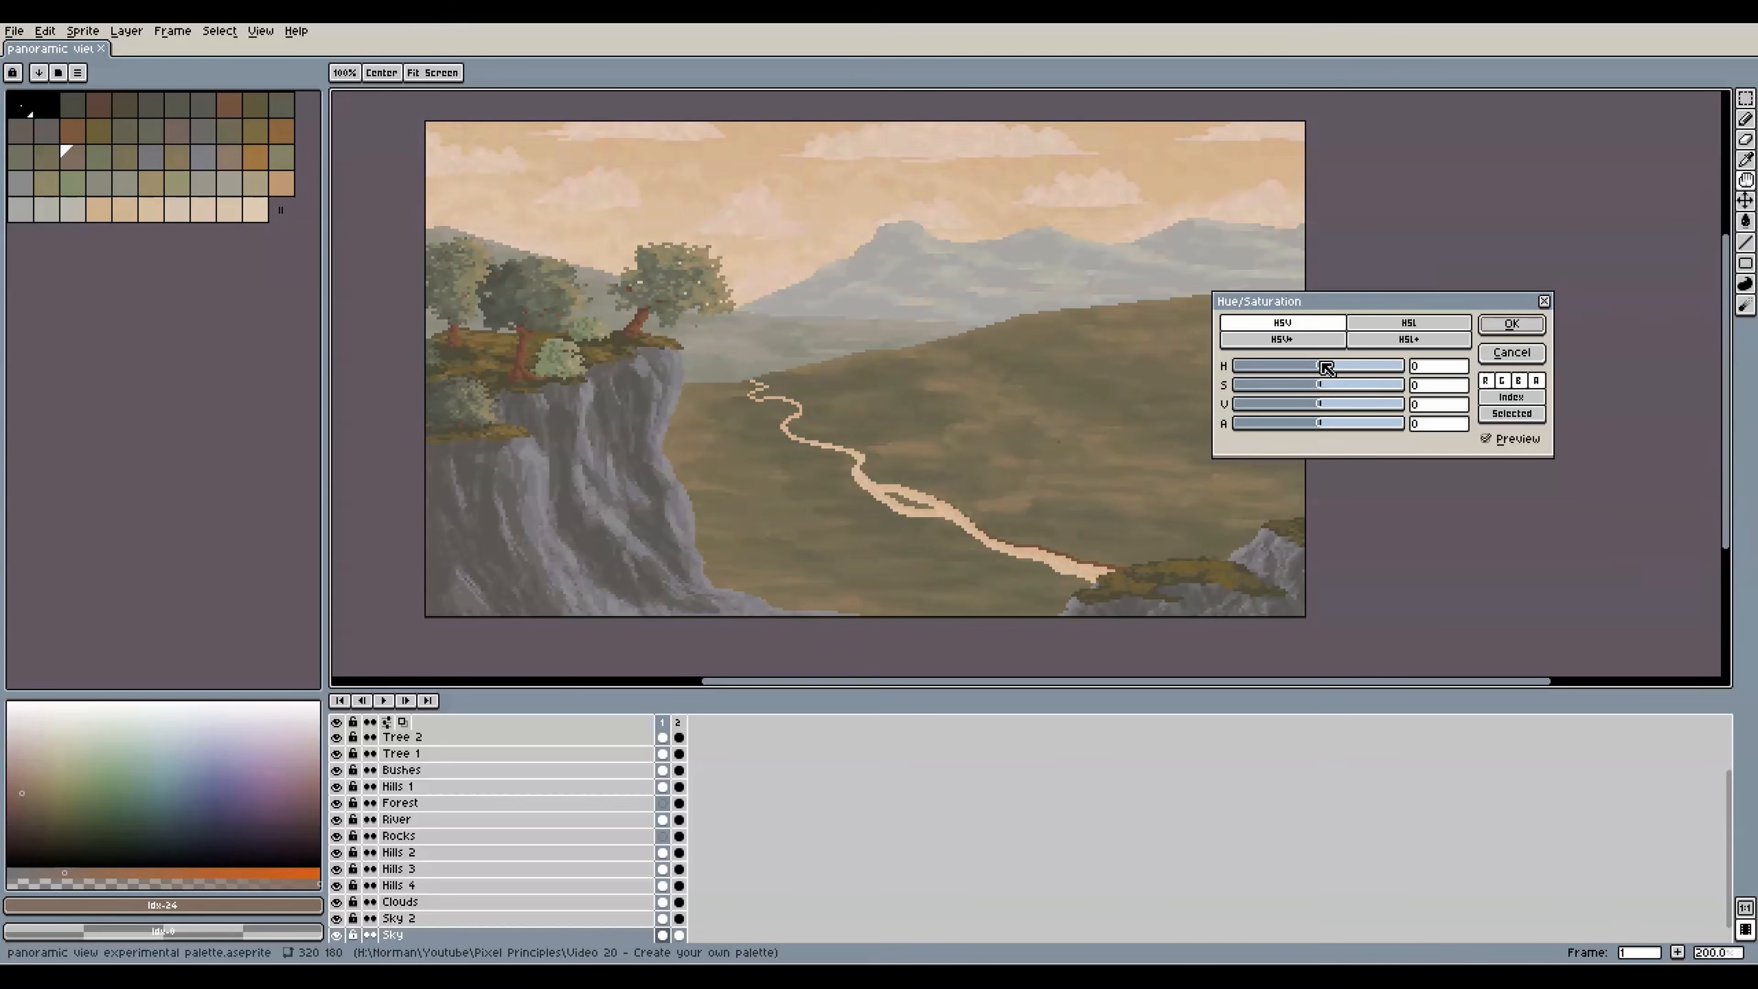
Switch to the panoramic landscape sprite and adjust its palette hue with Hue/Saturation.
mouse_move(1329, 380)
left_mouse_down()
mouse_move(1373, 388)
mouse_move(1283, 394)
mouse_move(1358, 404)
mouse_move(1315, 403)
left_mouse_up()
Add a new layer named River base above the Land layer and save the sprite.
right_click(353, 824)
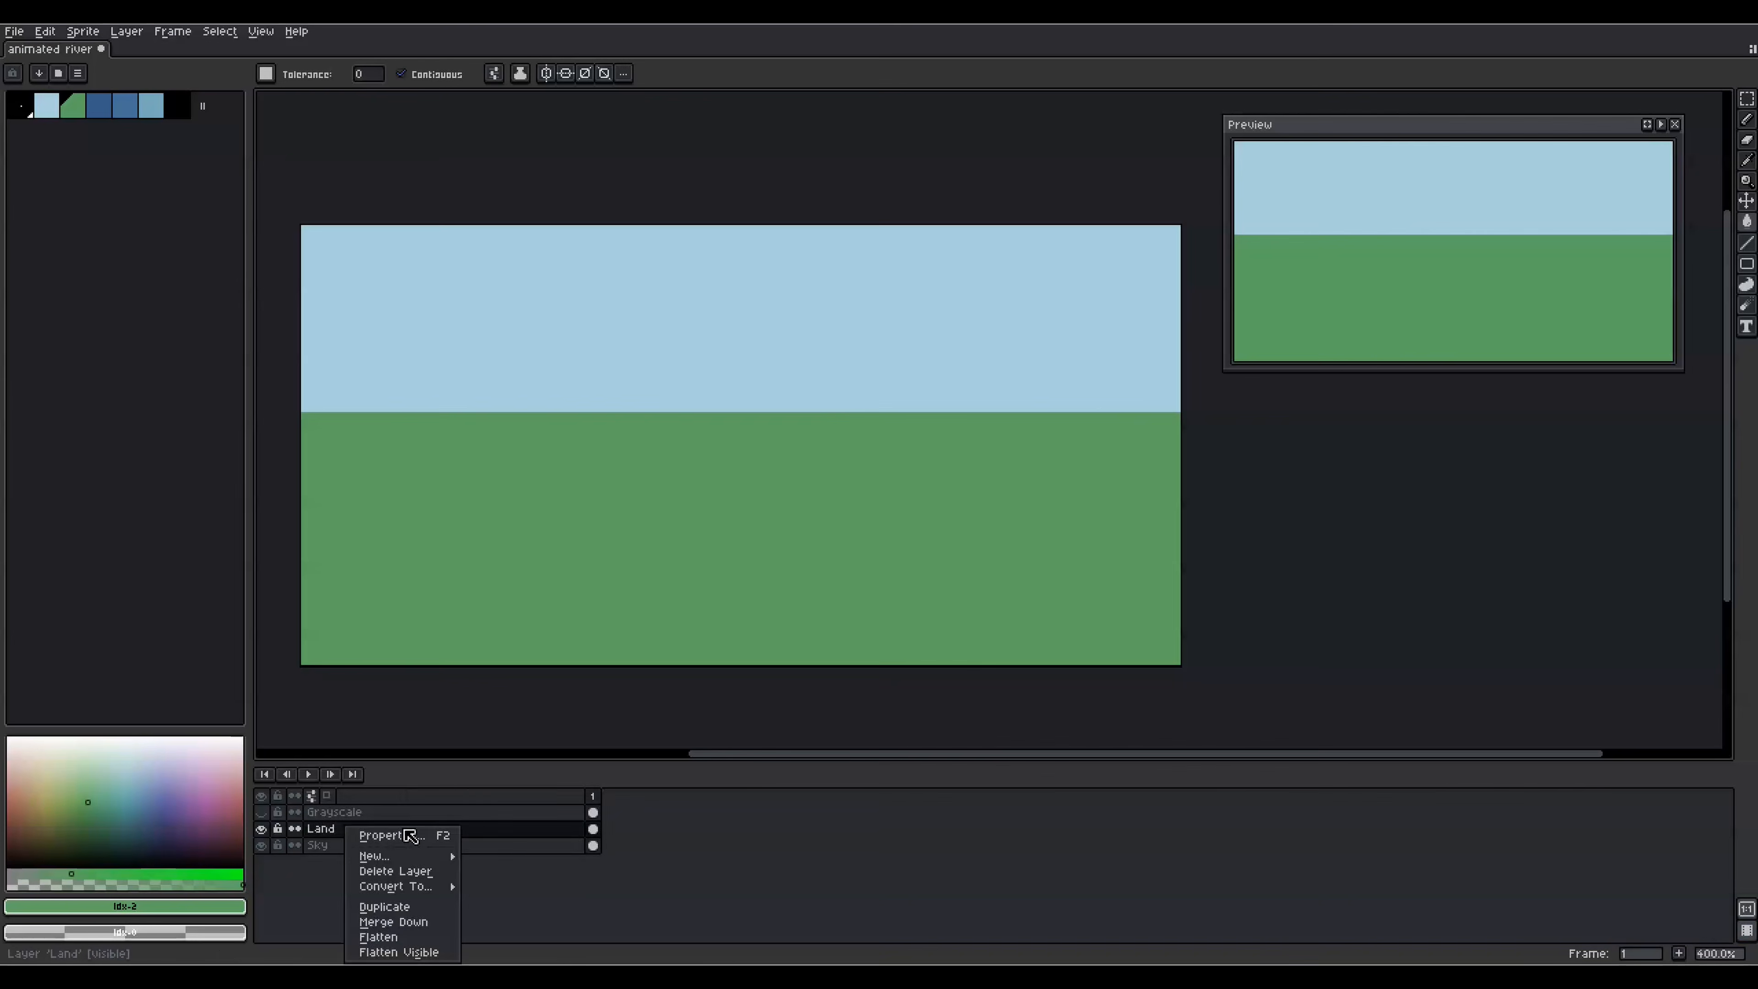
left_click(373, 831)
type("River base")
key("Return")
key("ctrl+s")
Outline the river's winding right bank in mid-blue from the horizon to the canvas's right edge, redrawing the inner bend more smoothly.
key("b")
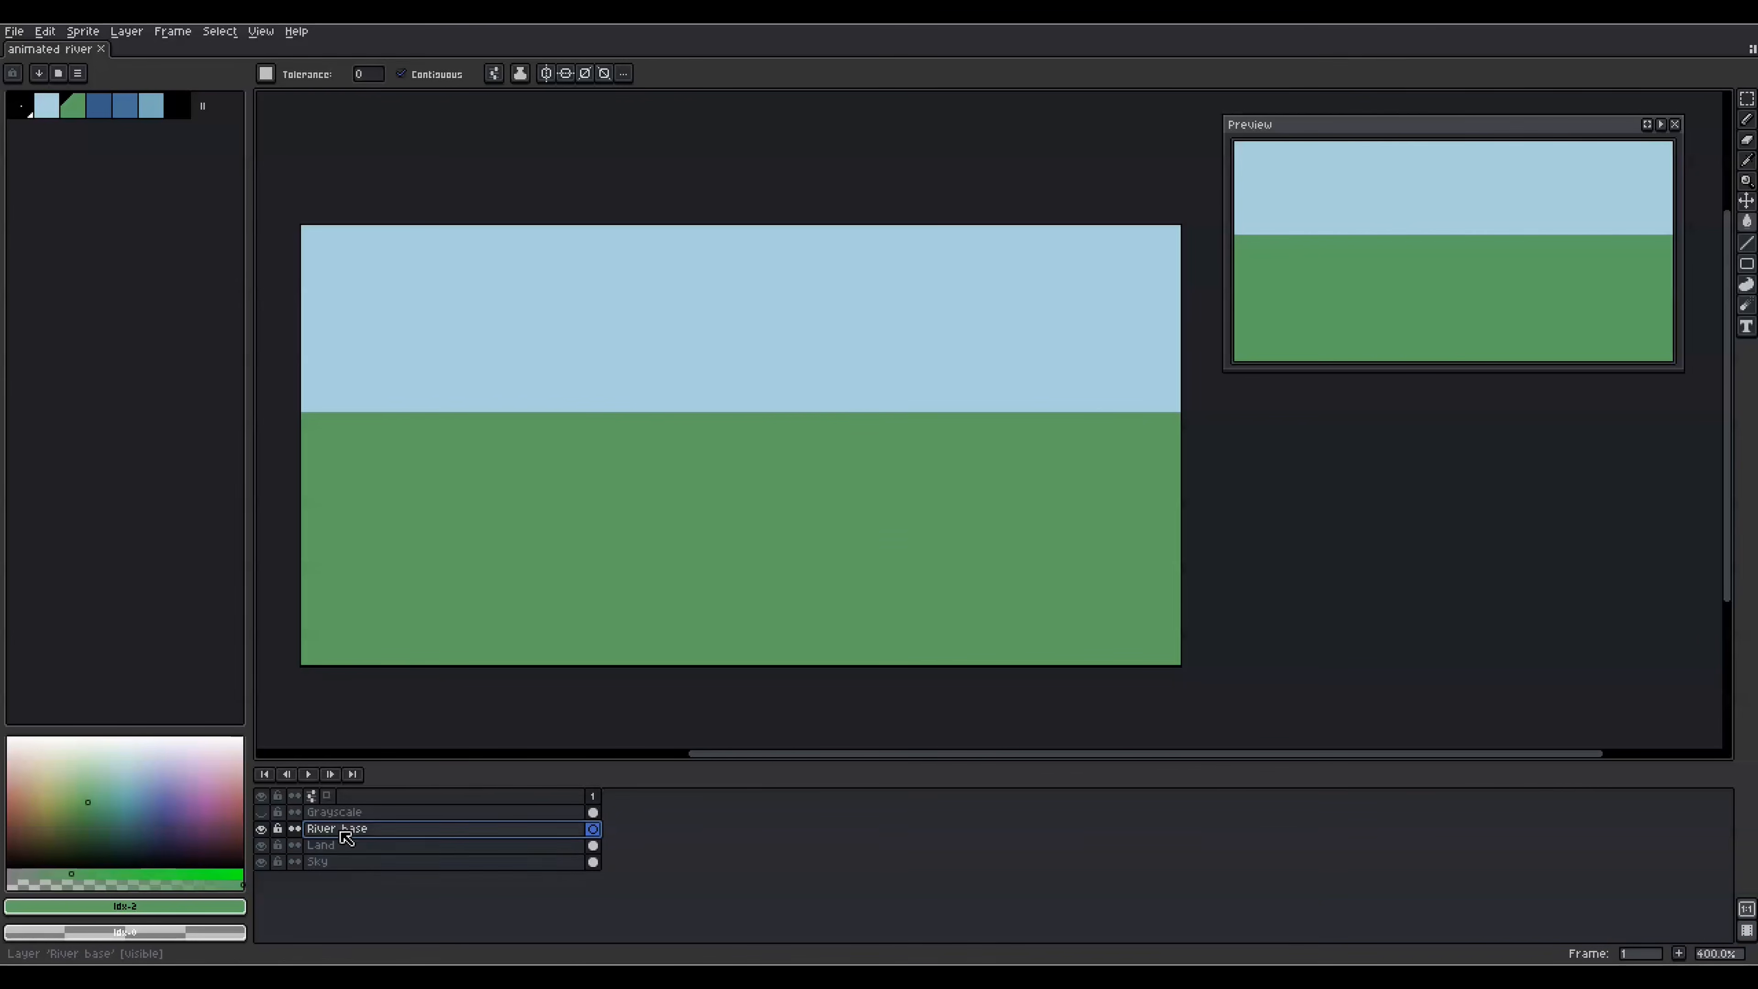
left_click(125, 106)
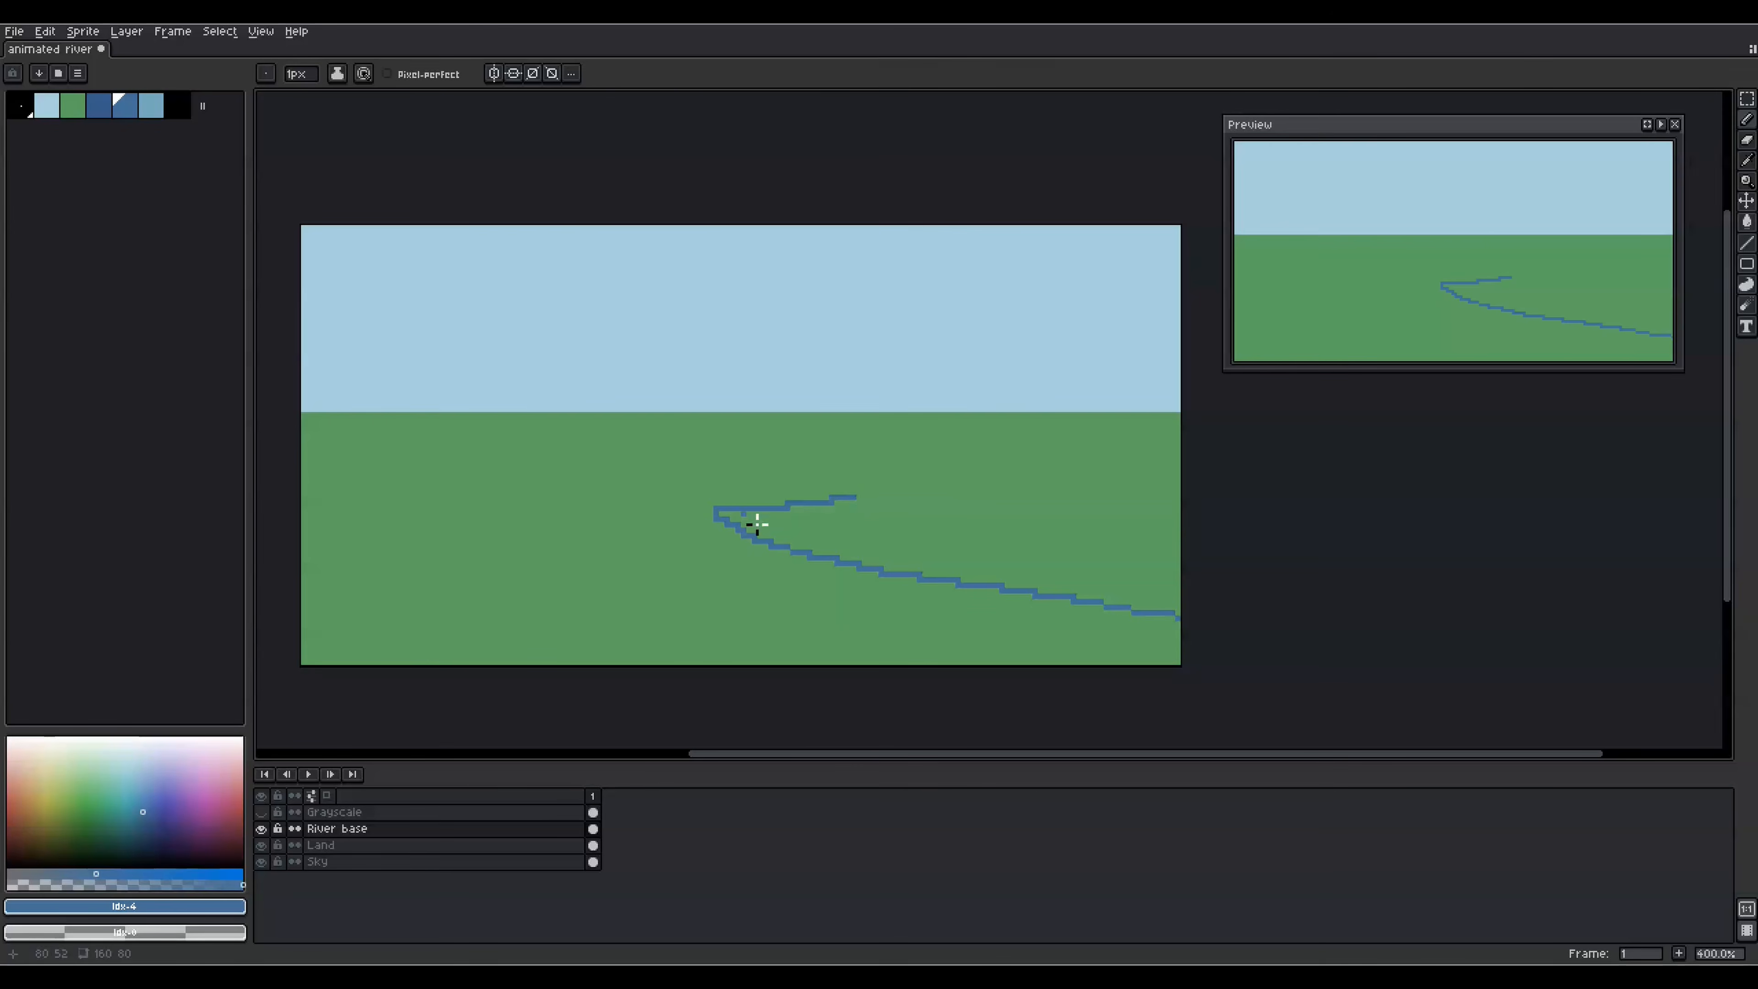
key("e")
left_click_drag(720, 512, 841, 504)
key("b")
left_click_drag(741, 532, 725, 529)
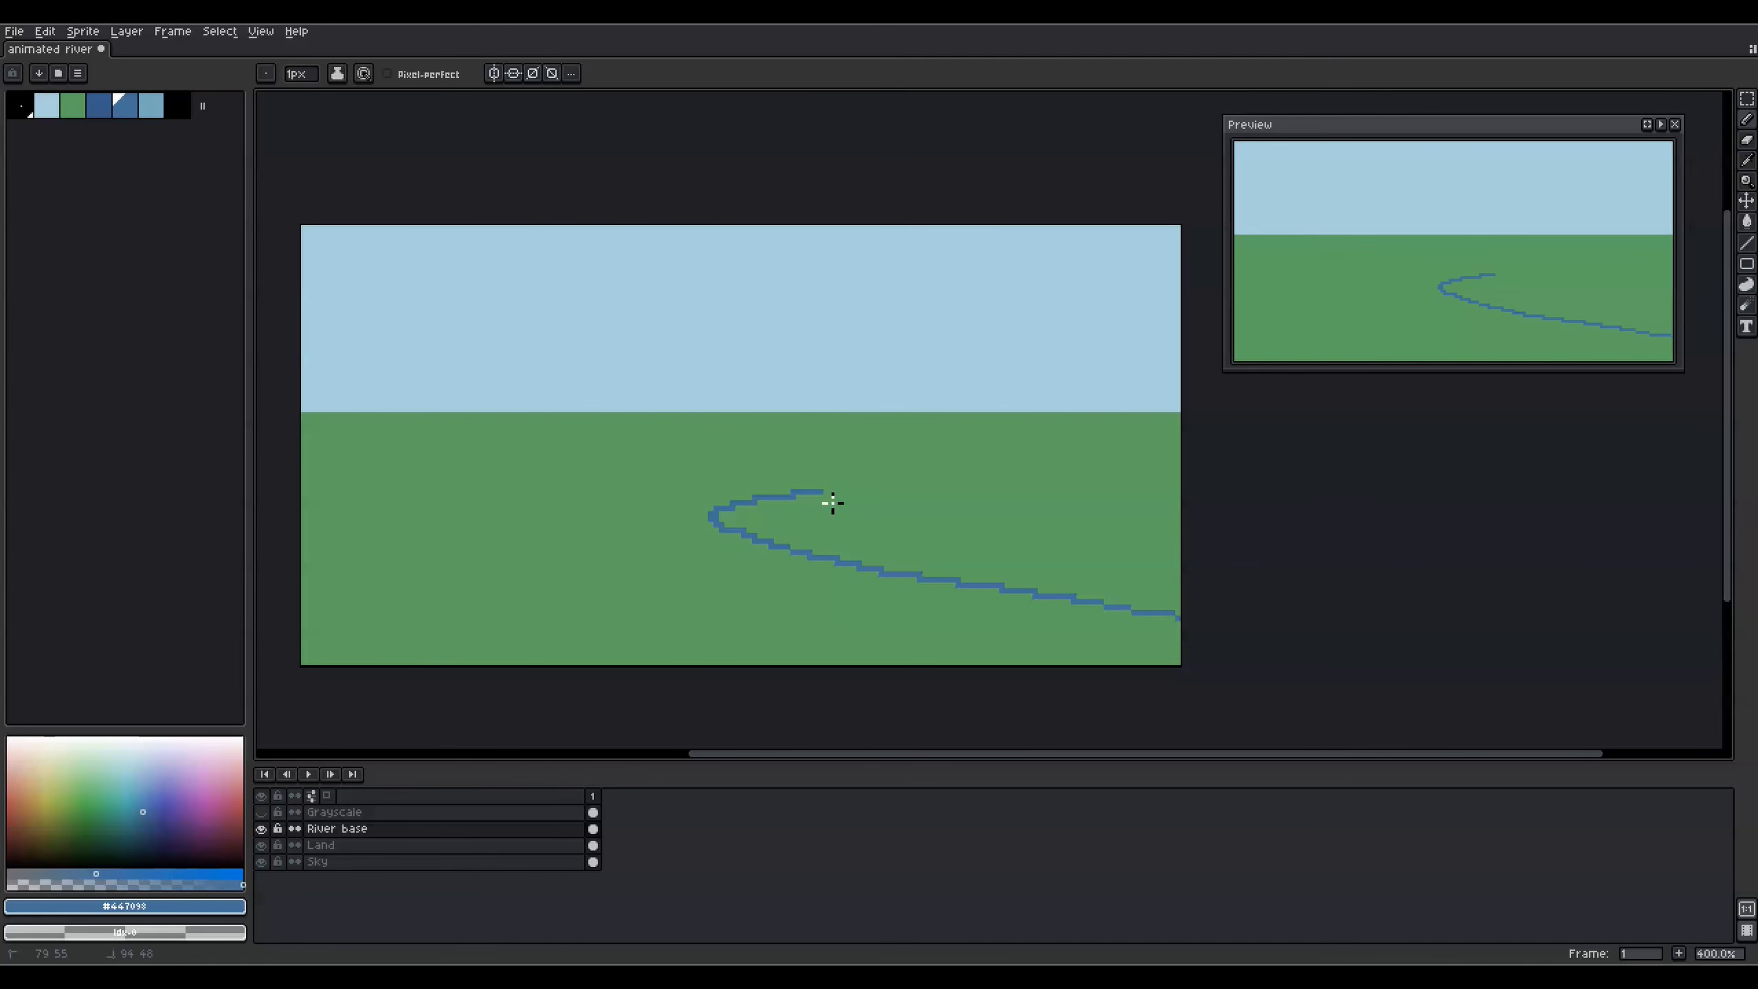
key("e")
left_click(572, 430)
Draw the river's curved left bank up to the horizon, clean up its bend, and fill the river with mid-blue.
key("b")
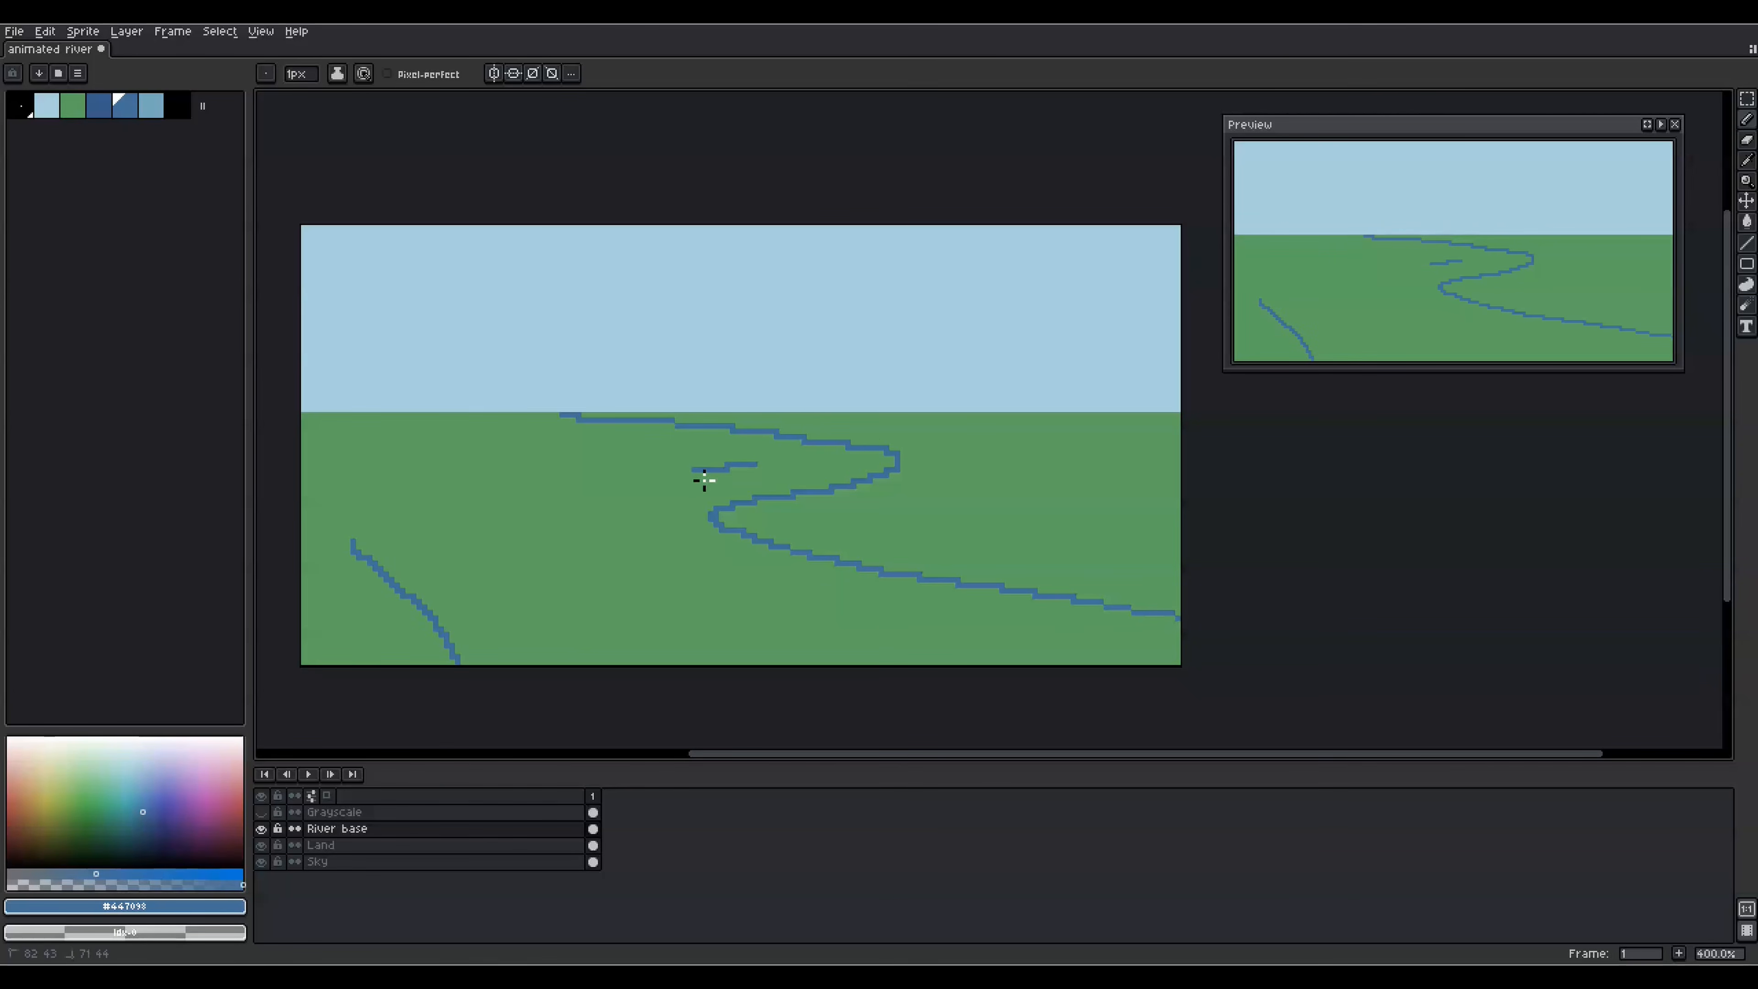
key("e")
left_click_drag(379, 569, 364, 559)
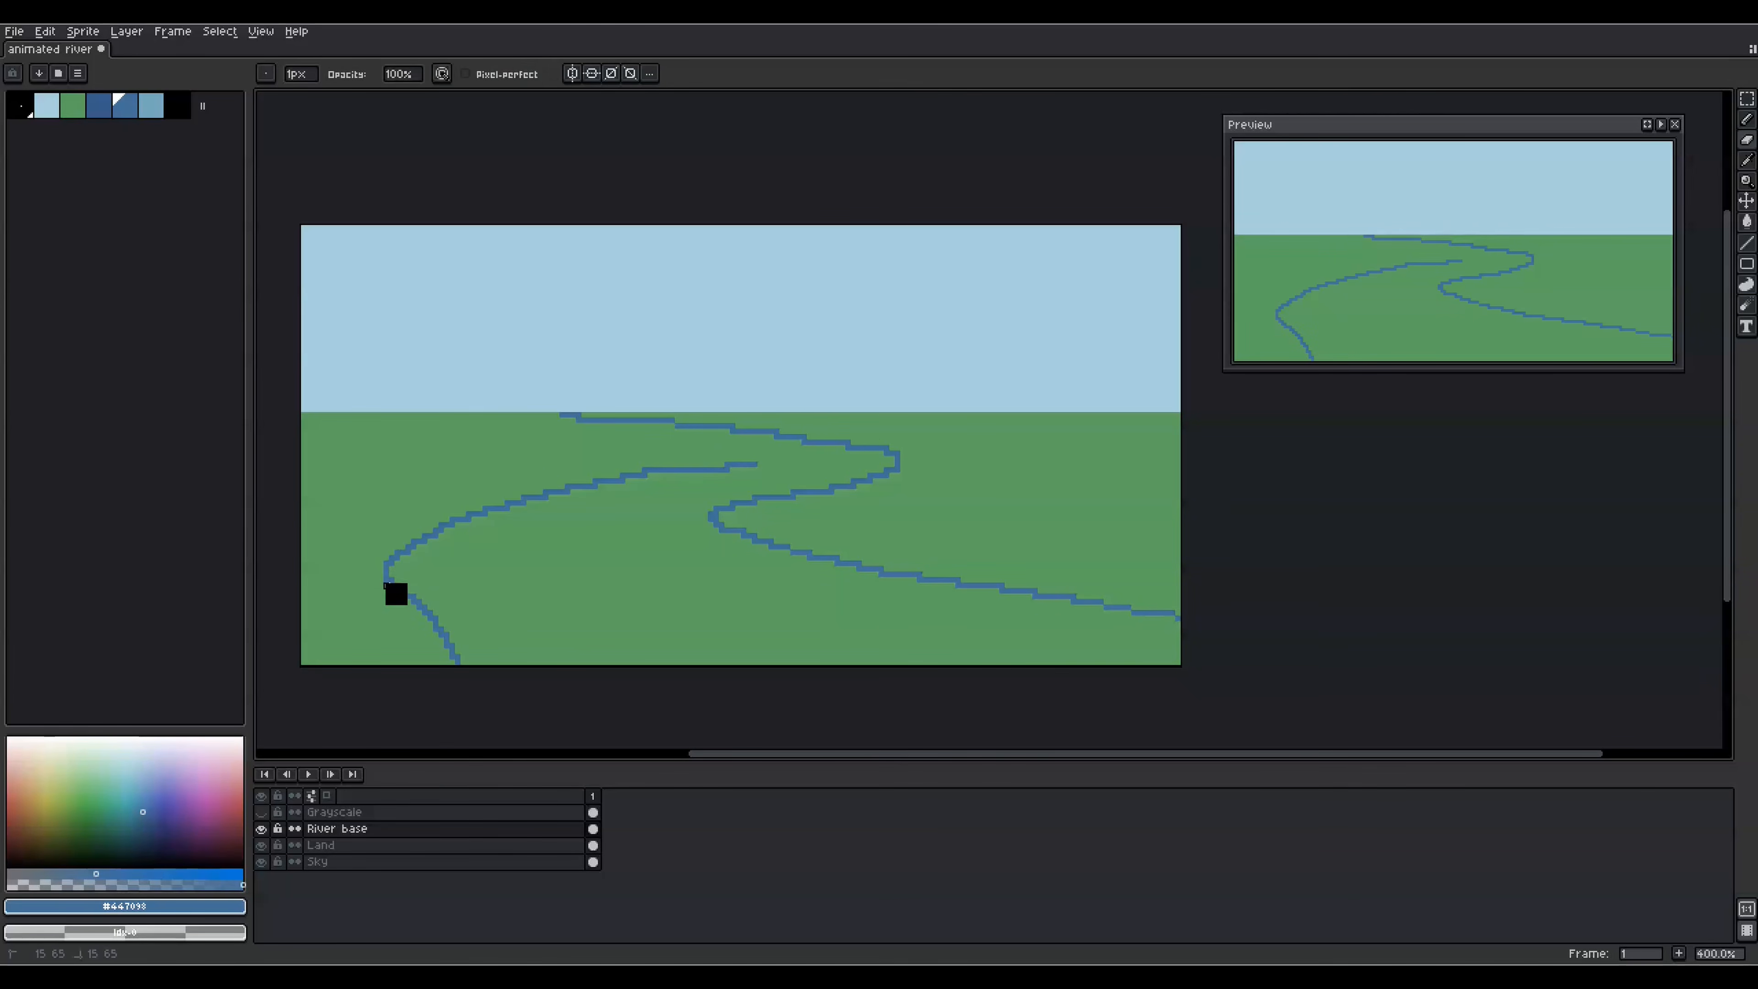
key("b")
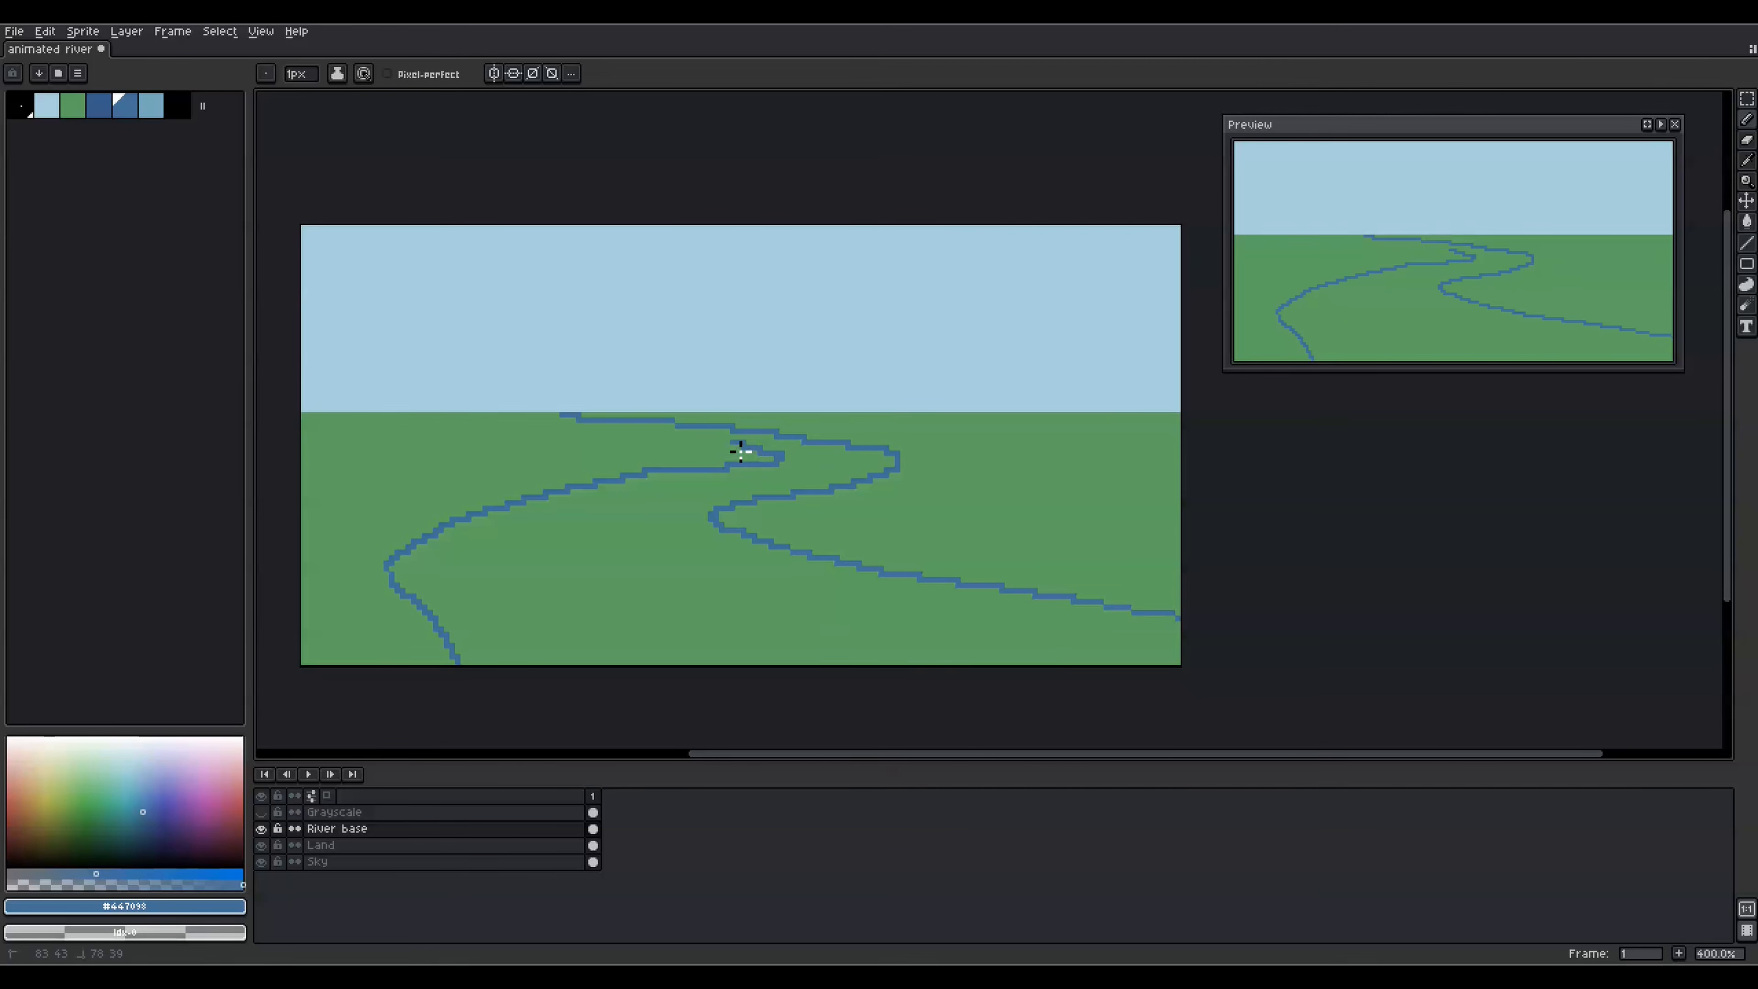
key("g")
left_click(663, 438)
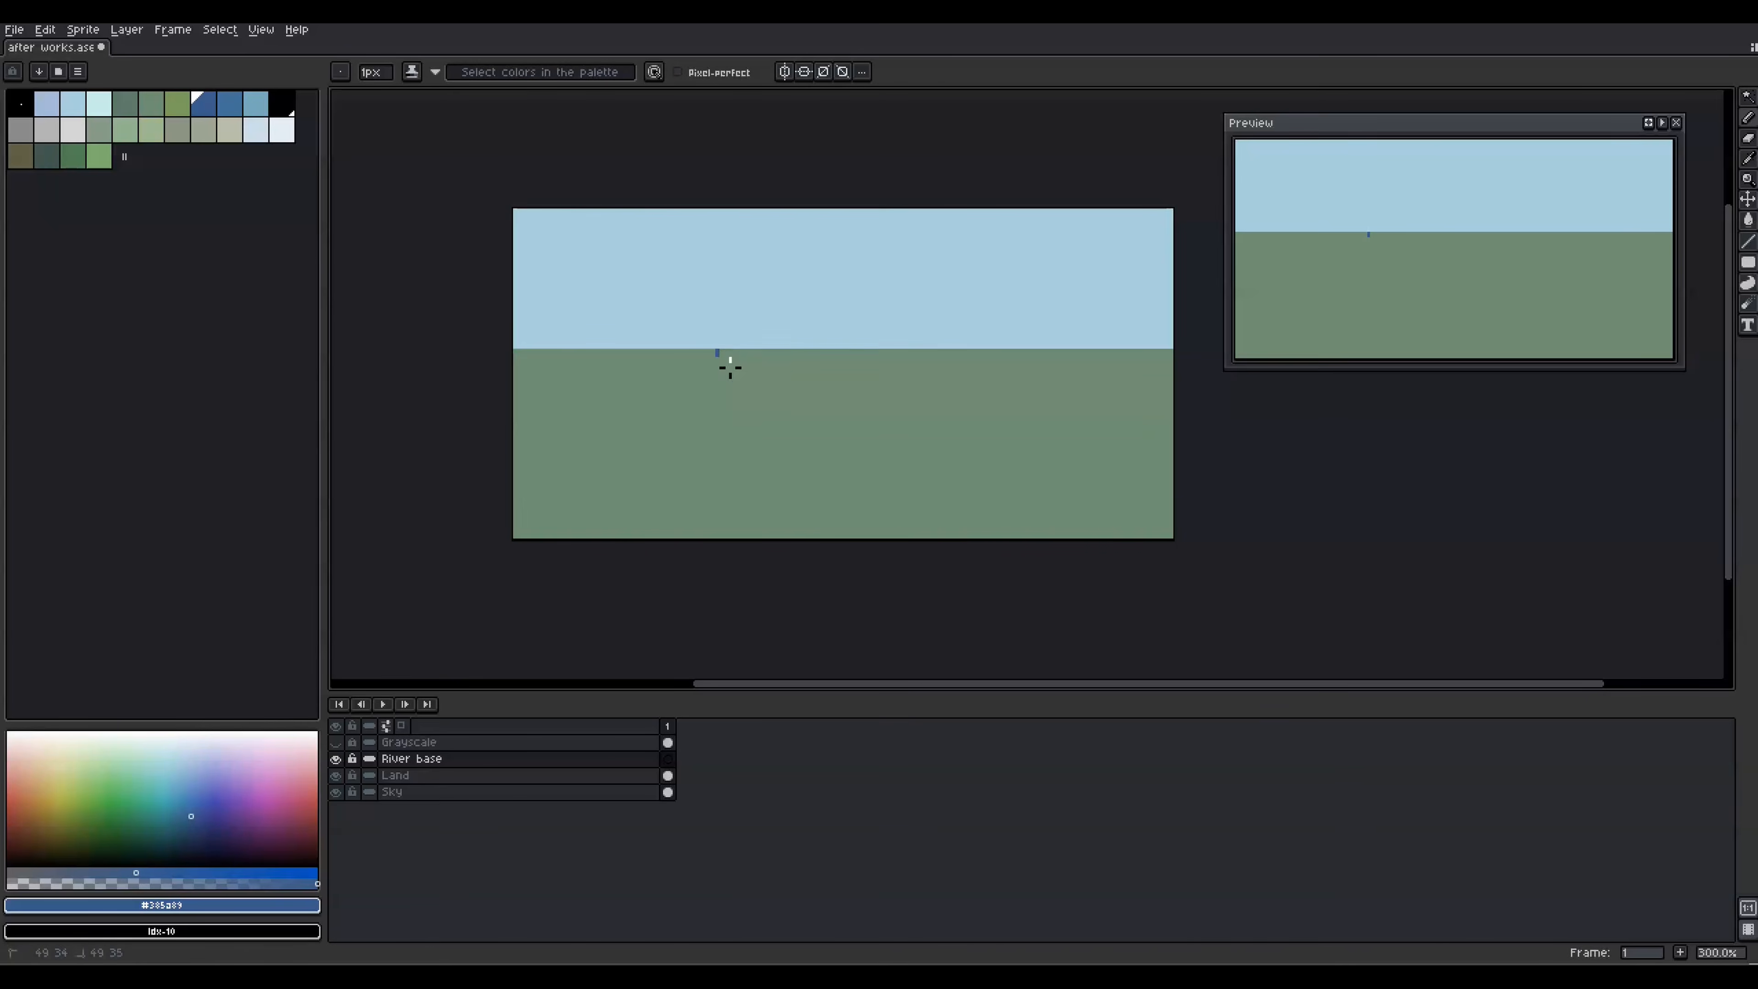
In the after works.ase sprite, try a filled dark-blue river running diagonally from the horizon to the lower edge, and clear it.
left_click_drag(731, 367, 935, 540)
mouse_move(720, 351)
left_mouse_down()
mouse_move(1010, 529)
mouse_move(777, 396)
mouse_move(1145, 539)
left_mouse_up()
key("g")
left_click(994, 527)
key("ctrl+a")
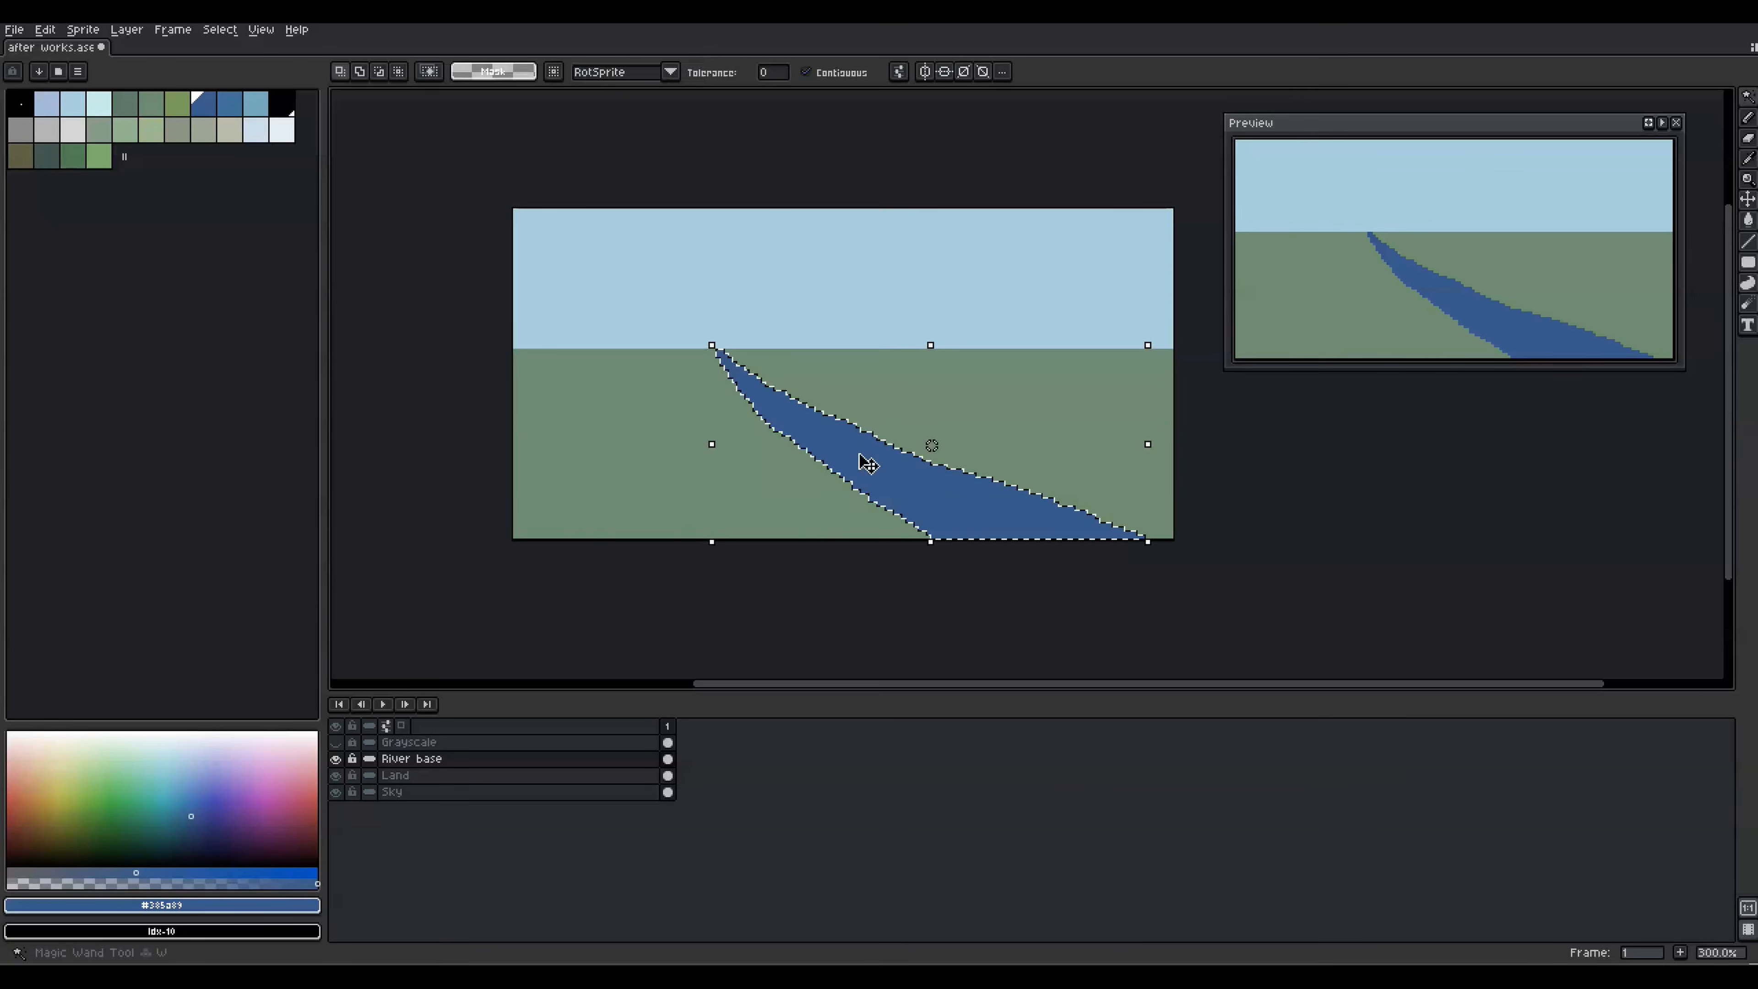
key("Delete")
Draw two river banks running sideways across the land from the left canvas edge and fill the area between them with dark blue.
key("b")
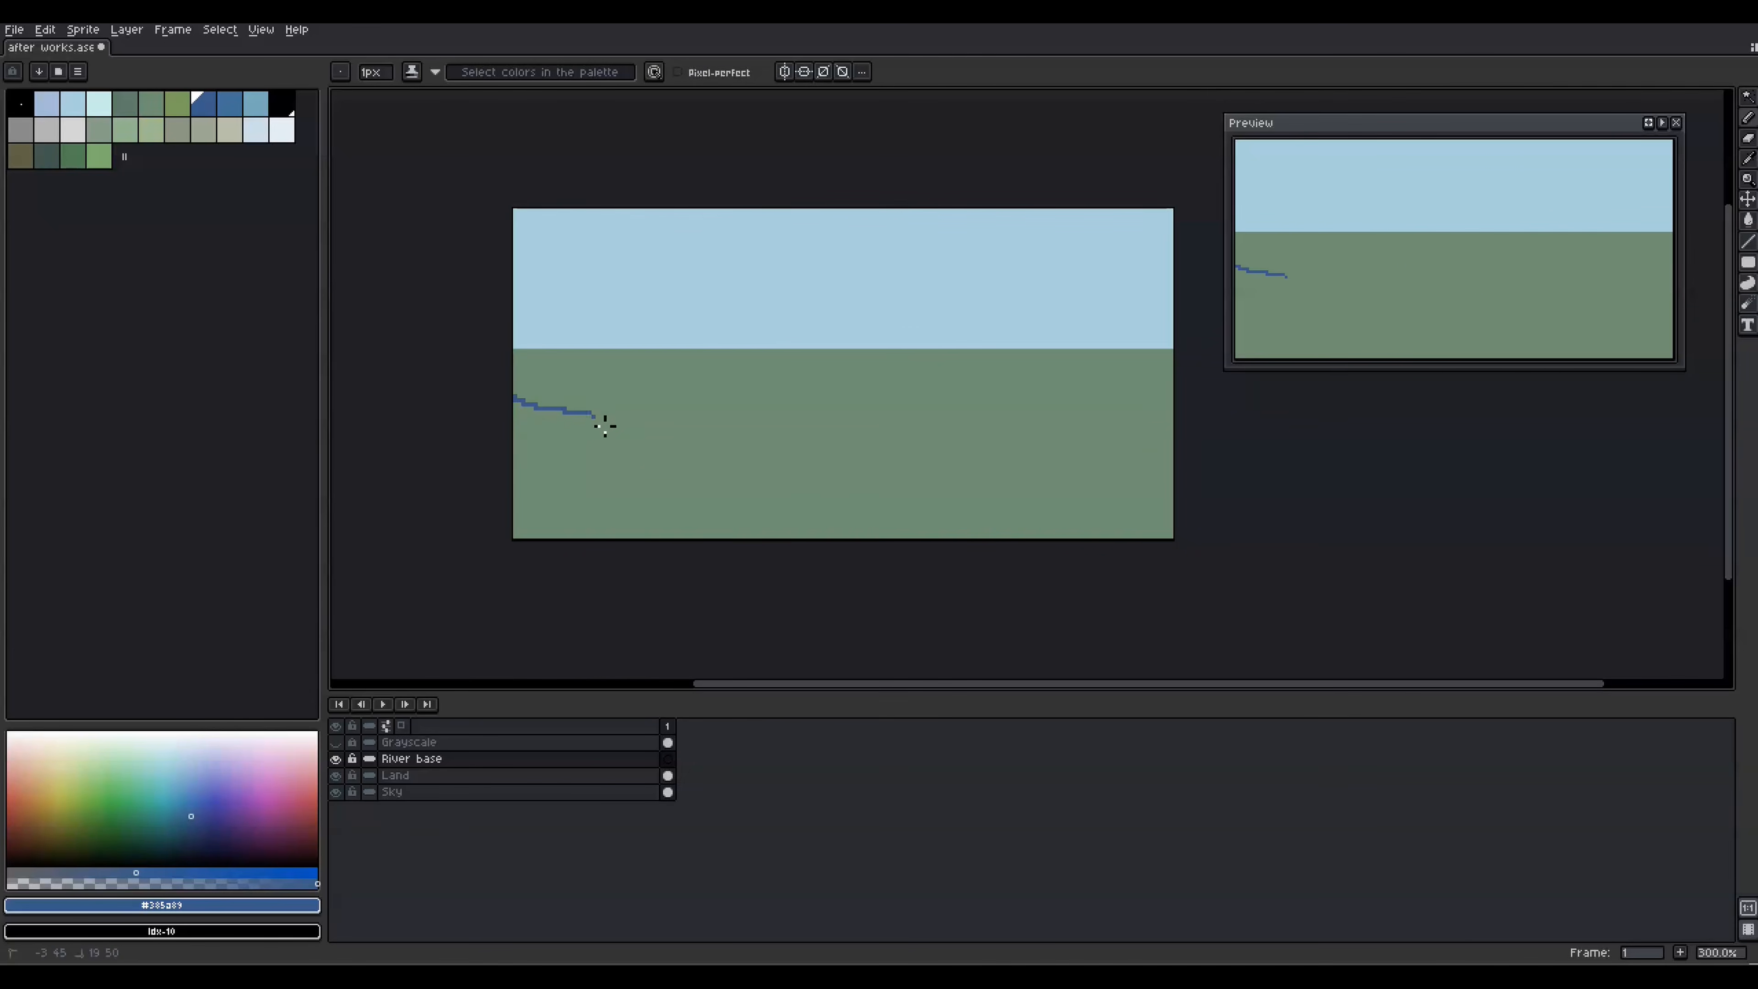
key("ctrl+z")
left_click_drag(514, 414, 1177, 471)
left_click_drag(514, 478, 1318, 546)
key("g")
left_click(609, 471)
key("b")
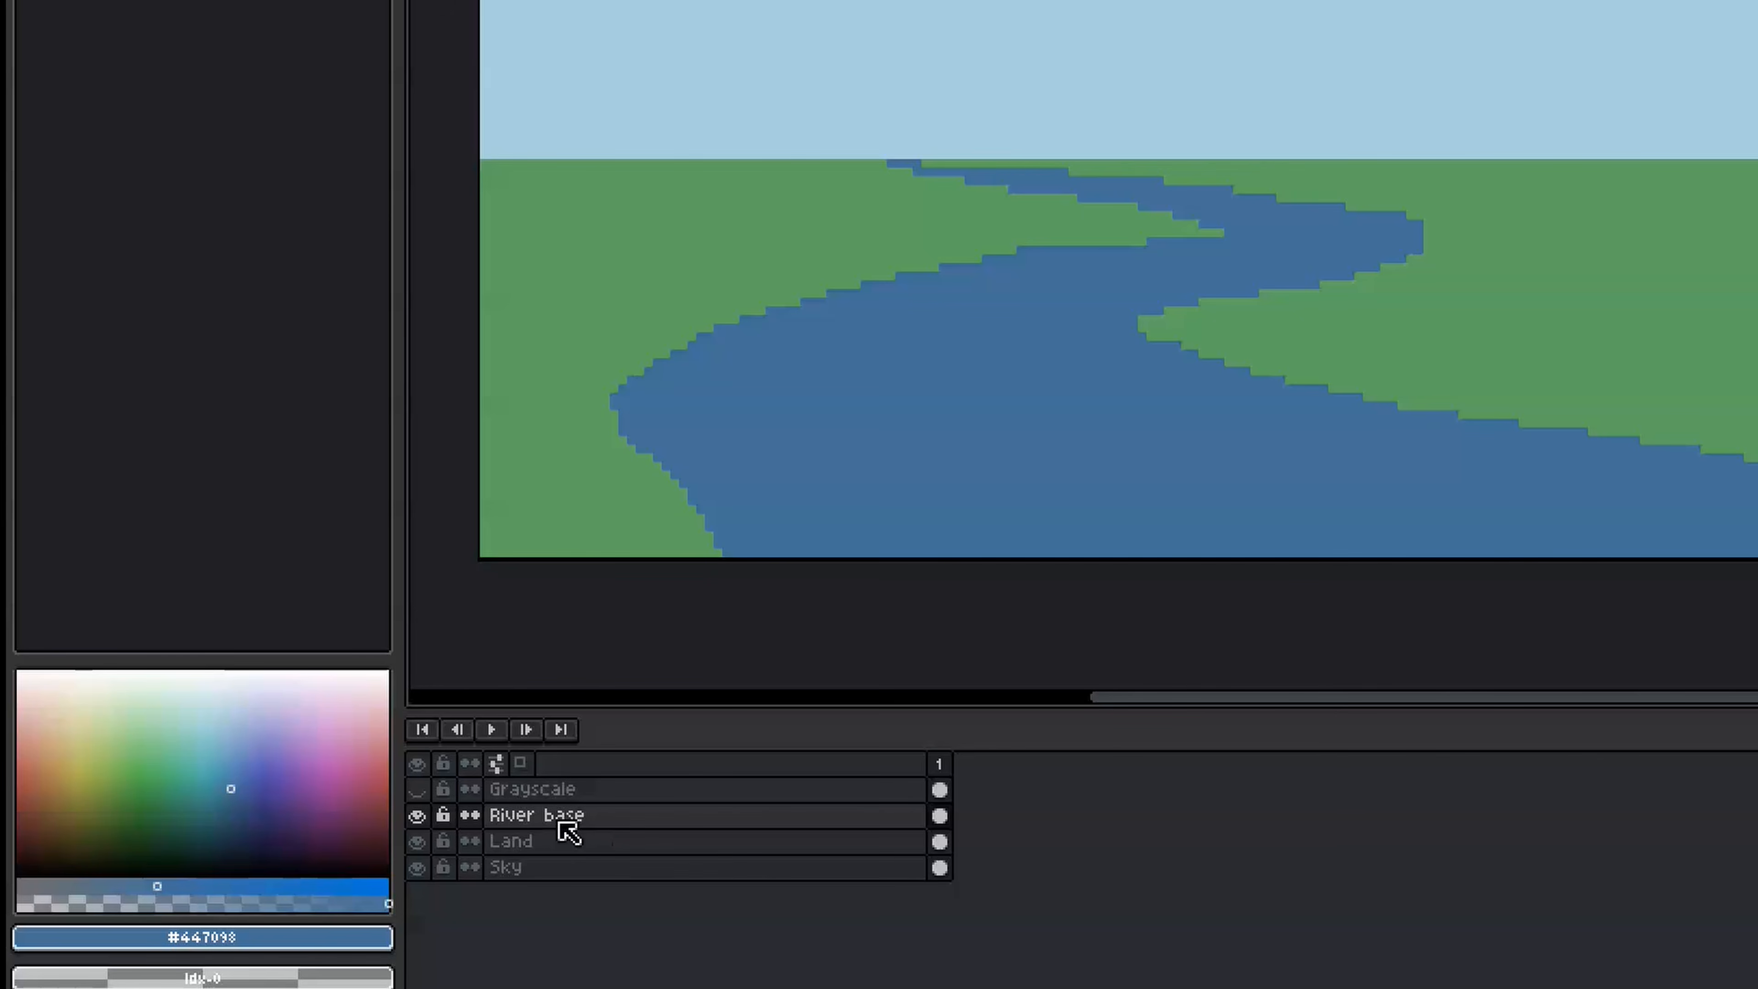
In the animated river sprite, merge River base down into Land and delete all the green pixels from the merged layer.
right_click(559, 822)
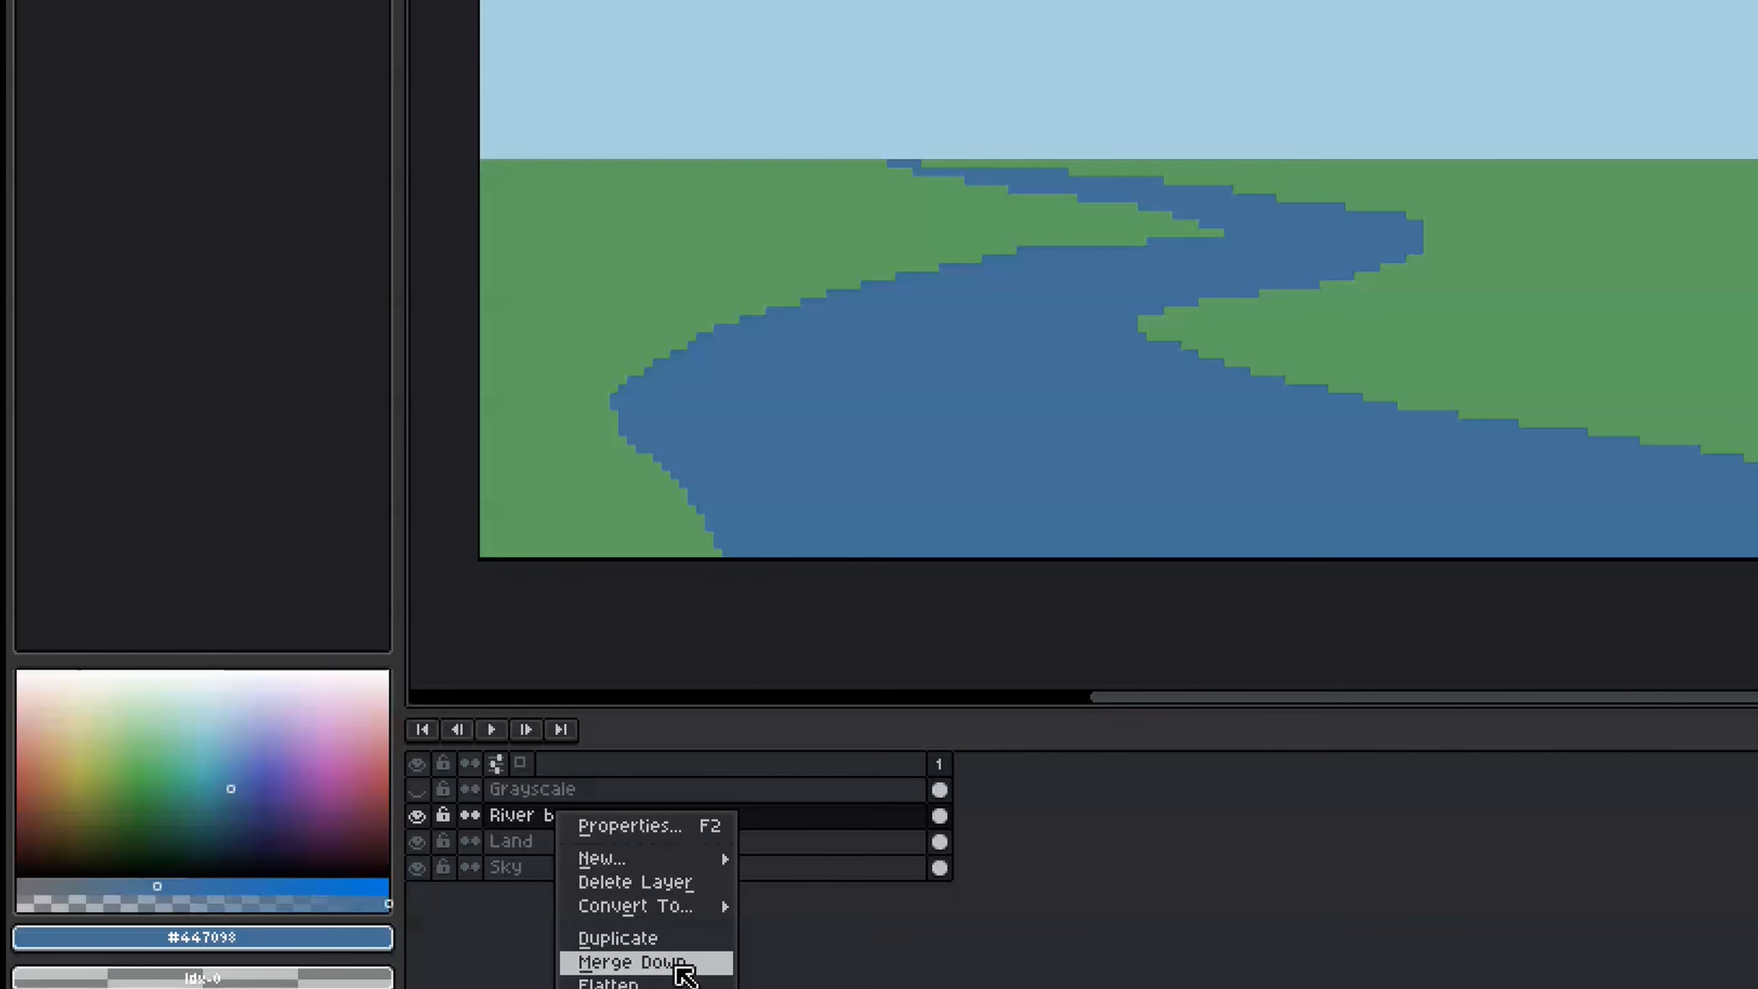
left_click(678, 963)
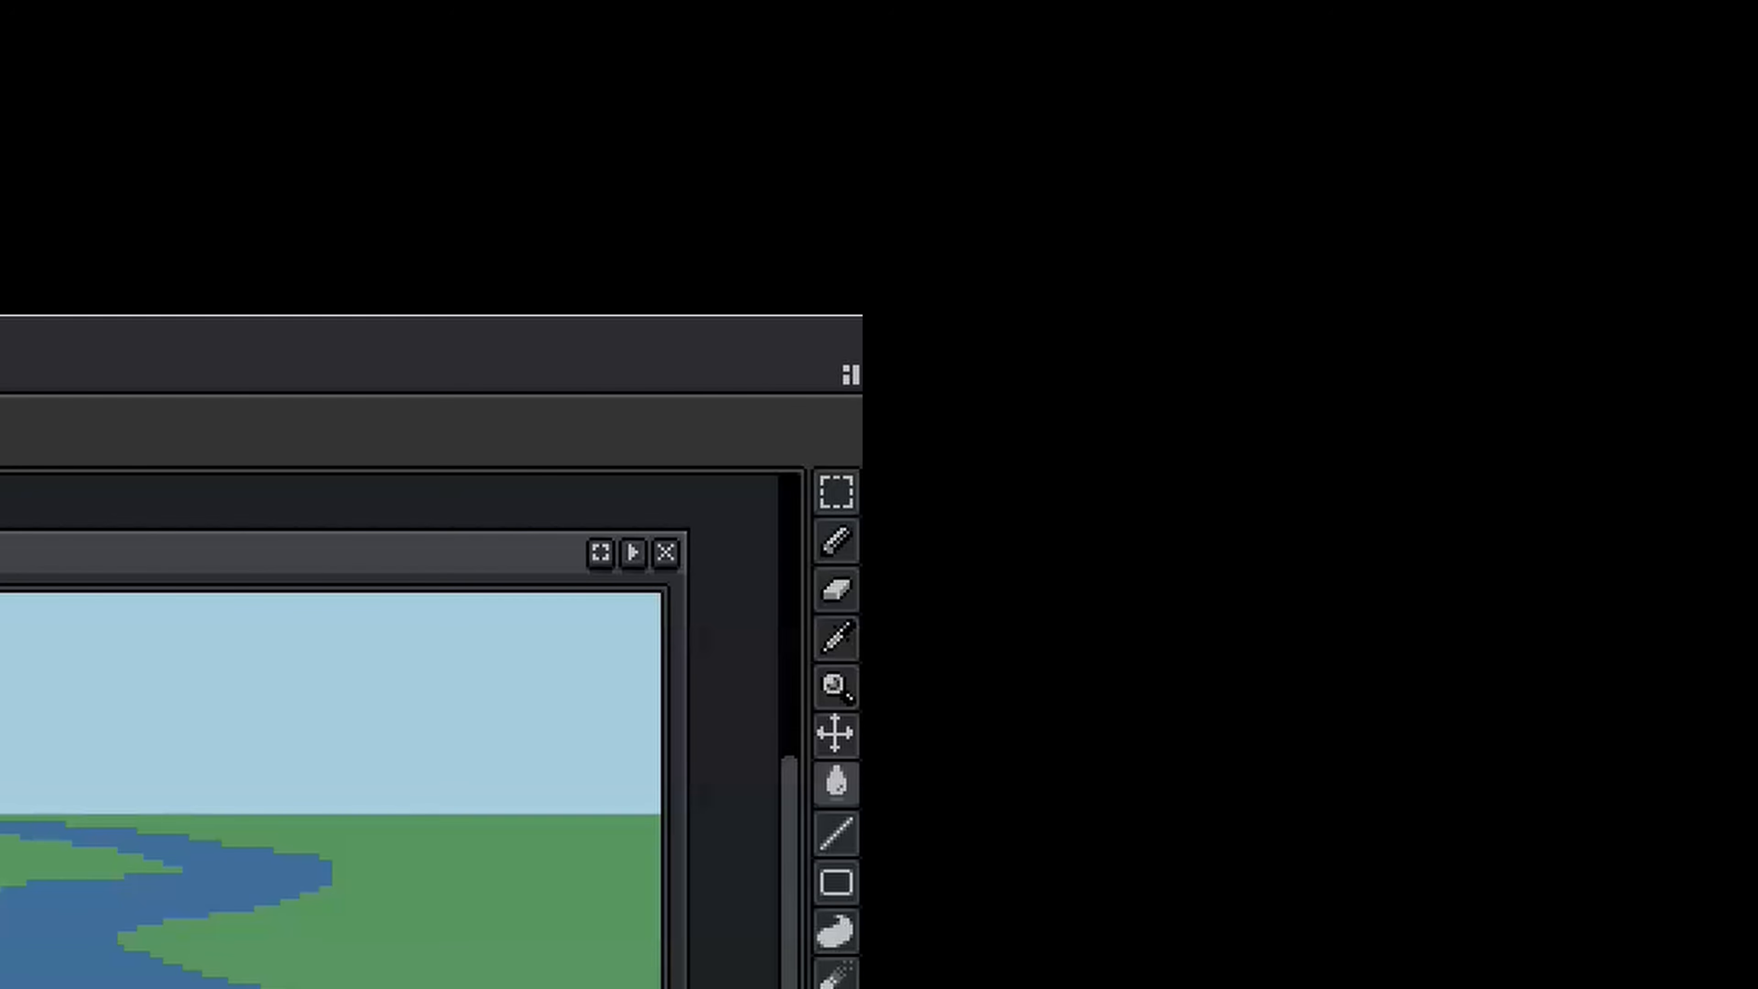
key("w")
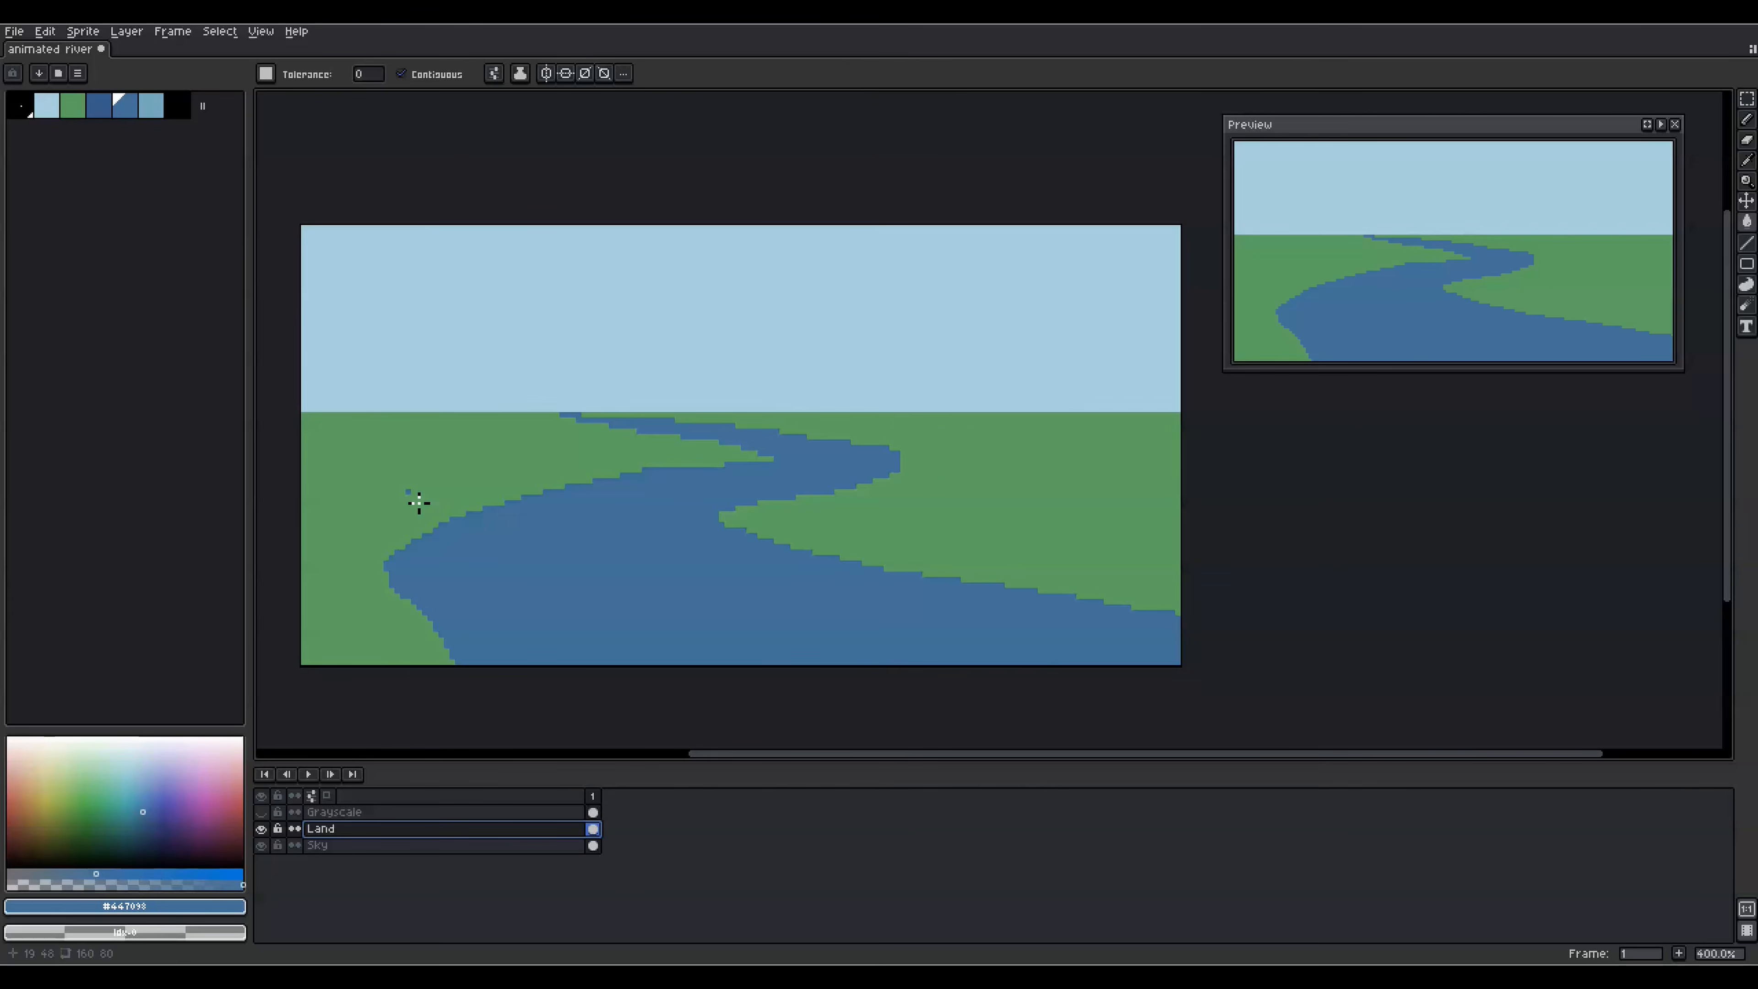
left_click(419, 503)
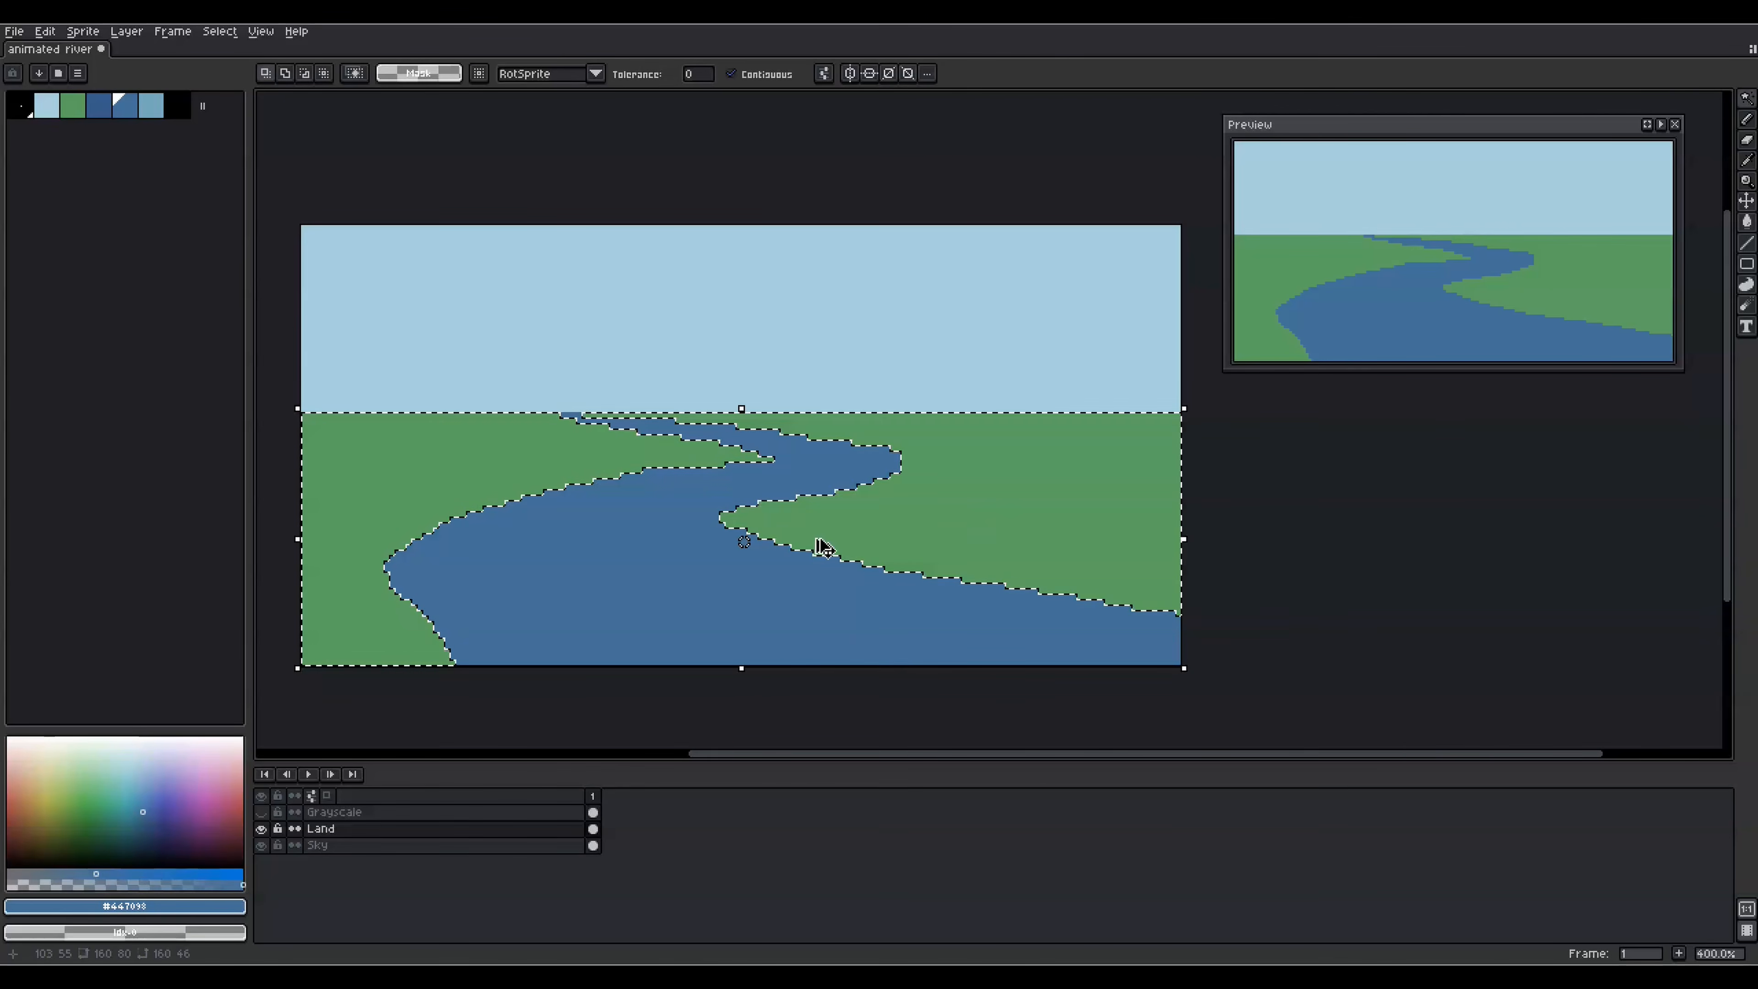
key("Delete")
Add a new empty layer directly above the Land layer.
right_click(352, 829)
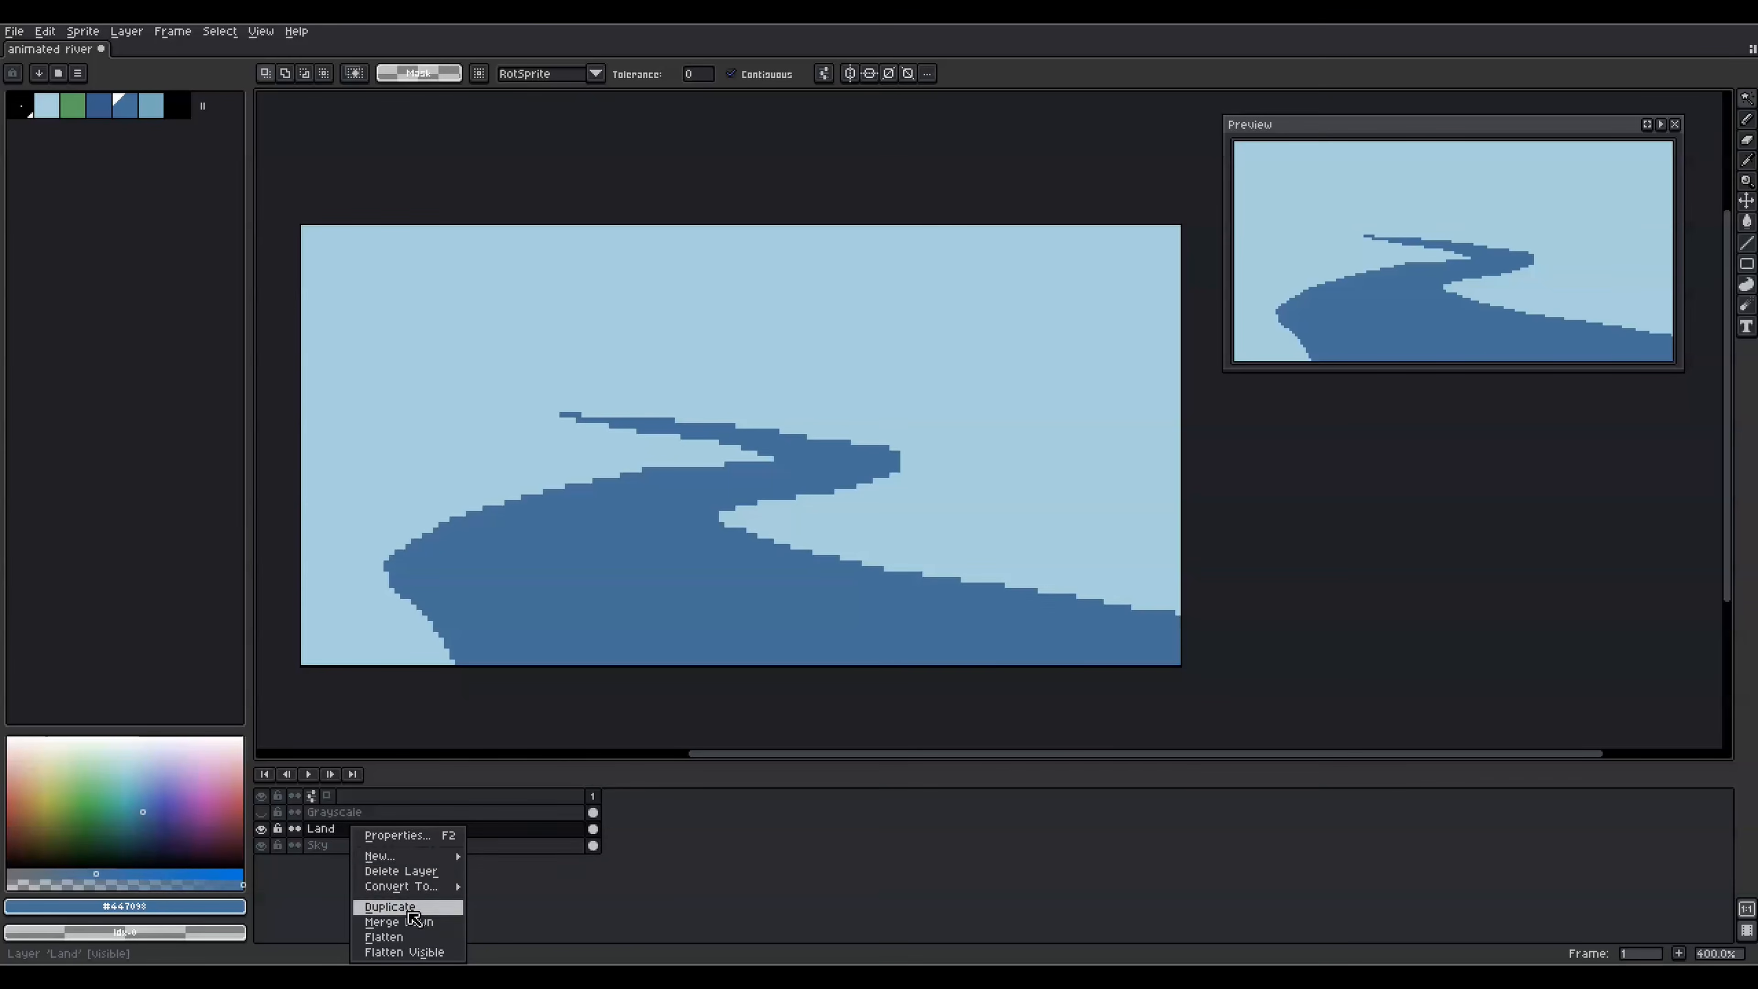
mouse_move(410, 858)
left_click(519, 858)
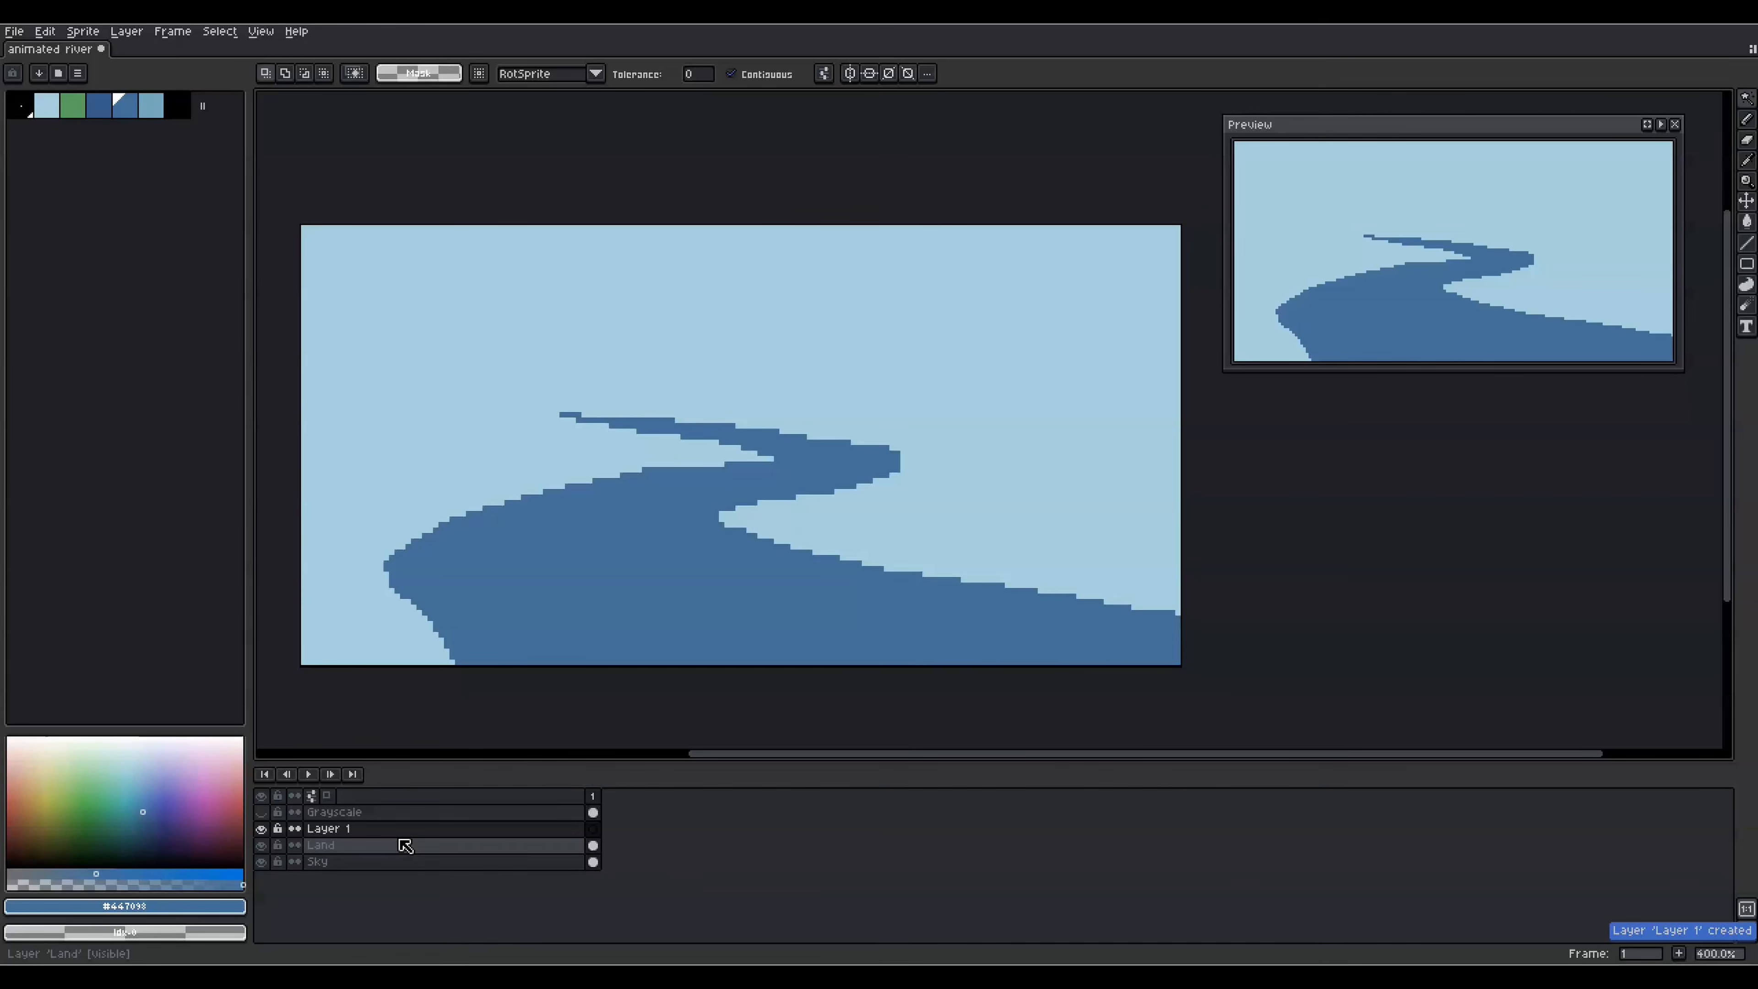
Paste the green land onto the new layer, name that layer Land, and rename the river layer below it River base.
key("ctrl+v")
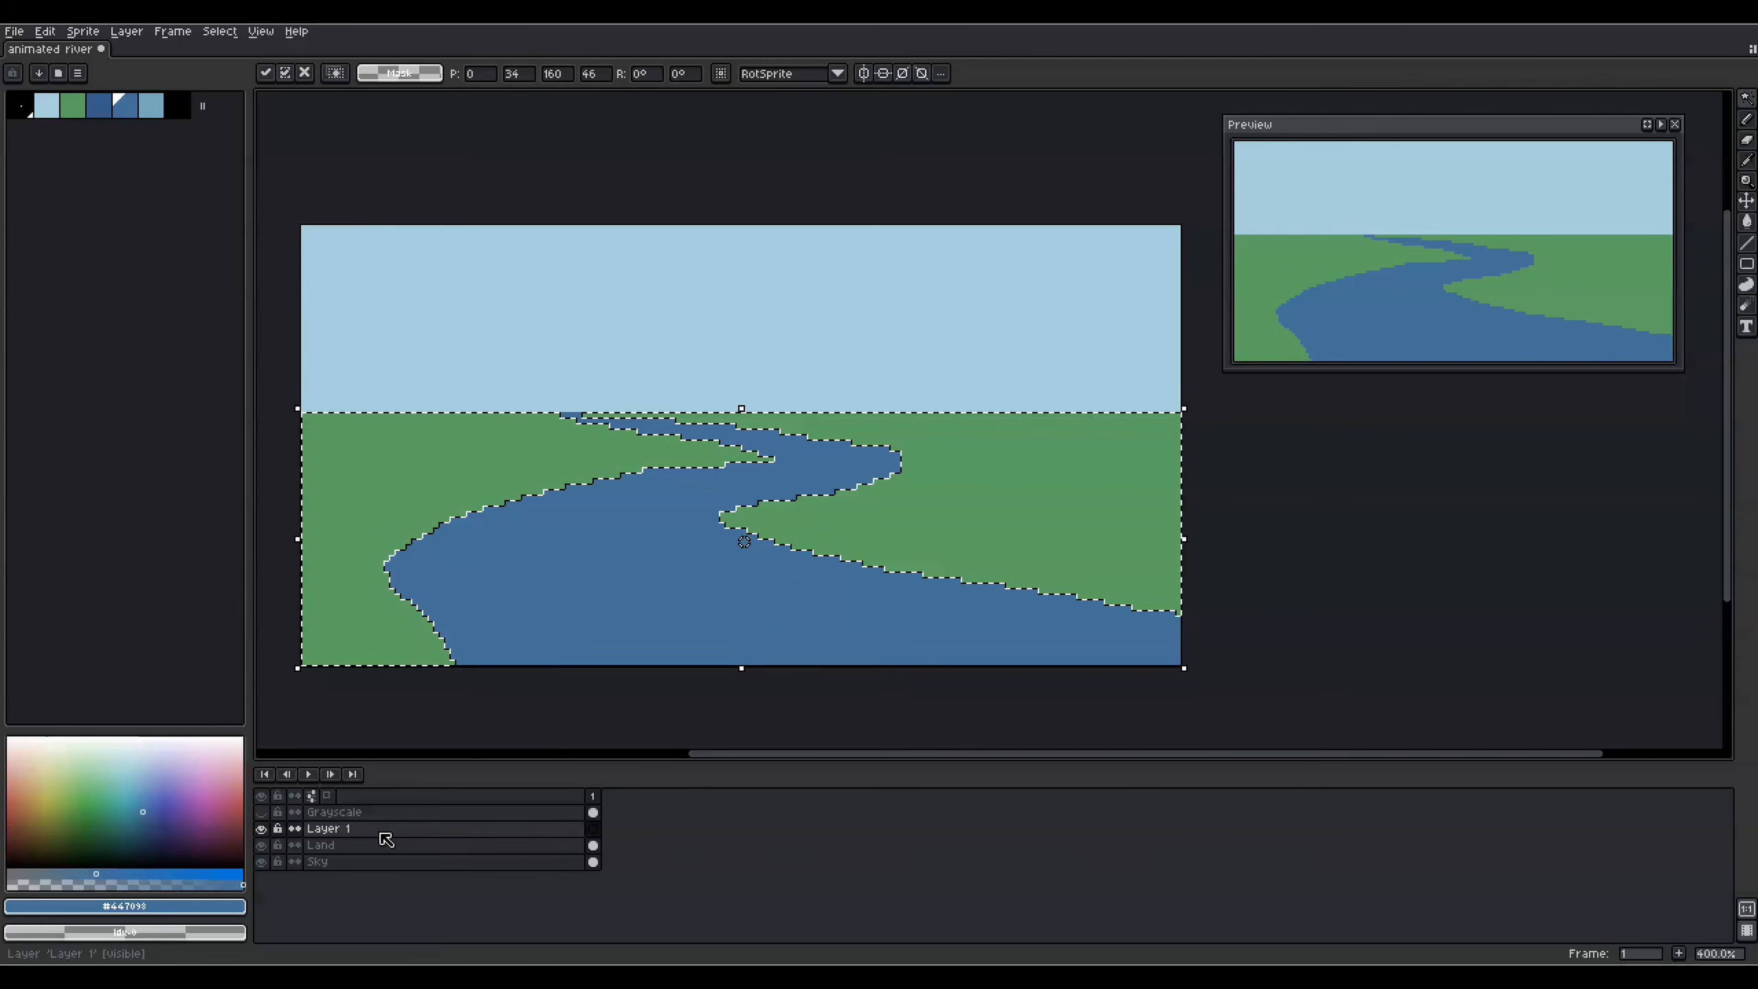
key("ctrl+d")
double_click(363, 832)
type("Land")
key("Return")
double_click(359, 845)
type("River base")
key("Return")
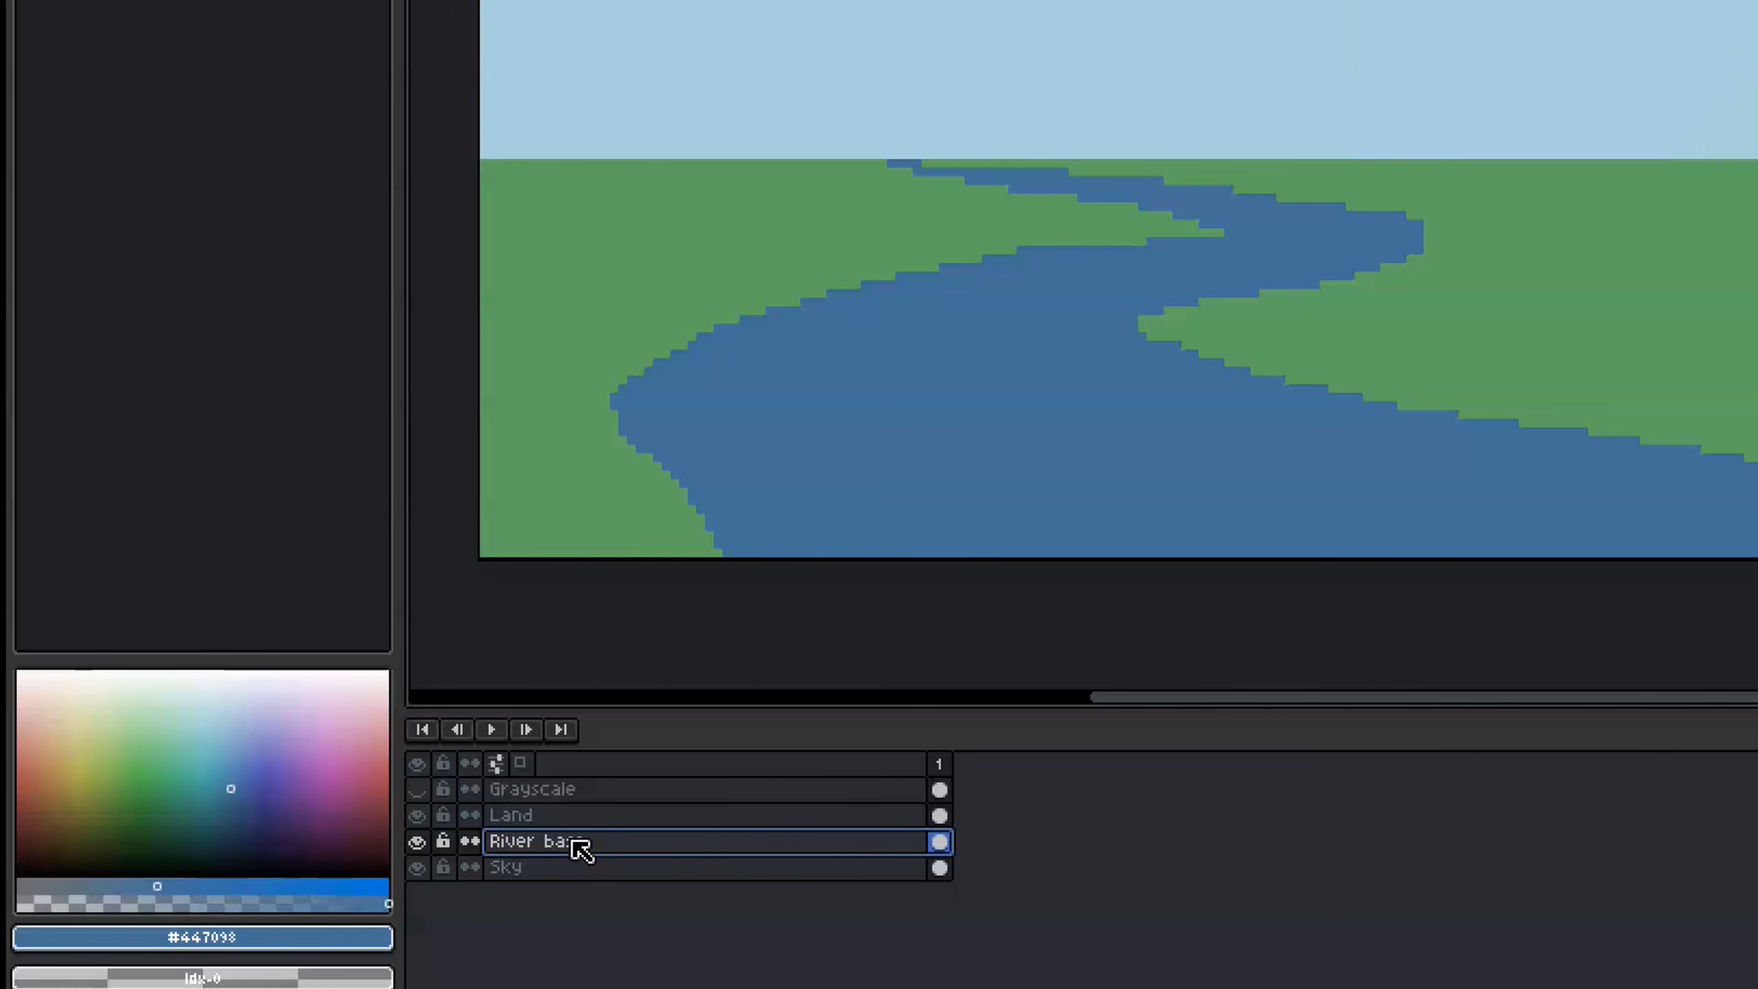
Try darker blue brush strokes along the river's edges on the River base layer, and undo them.
left_click(98, 106)
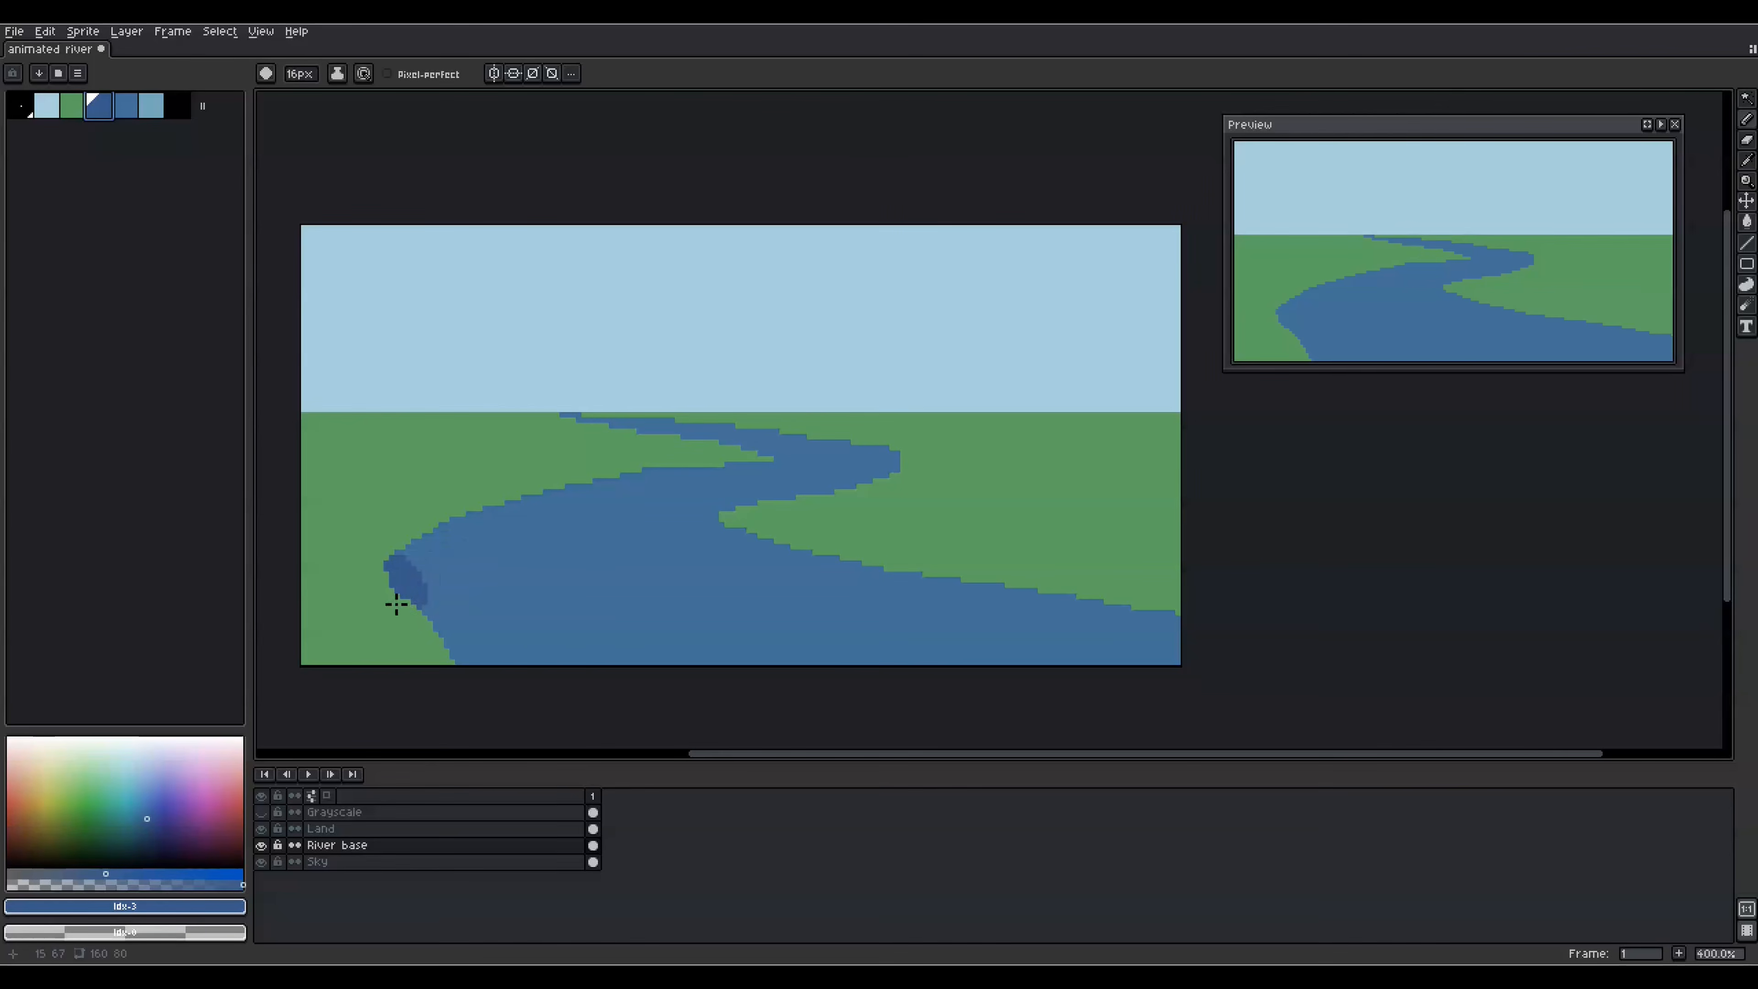
left_click_drag(417, 590, 481, 639)
left_click_drag(841, 550, 806, 529)
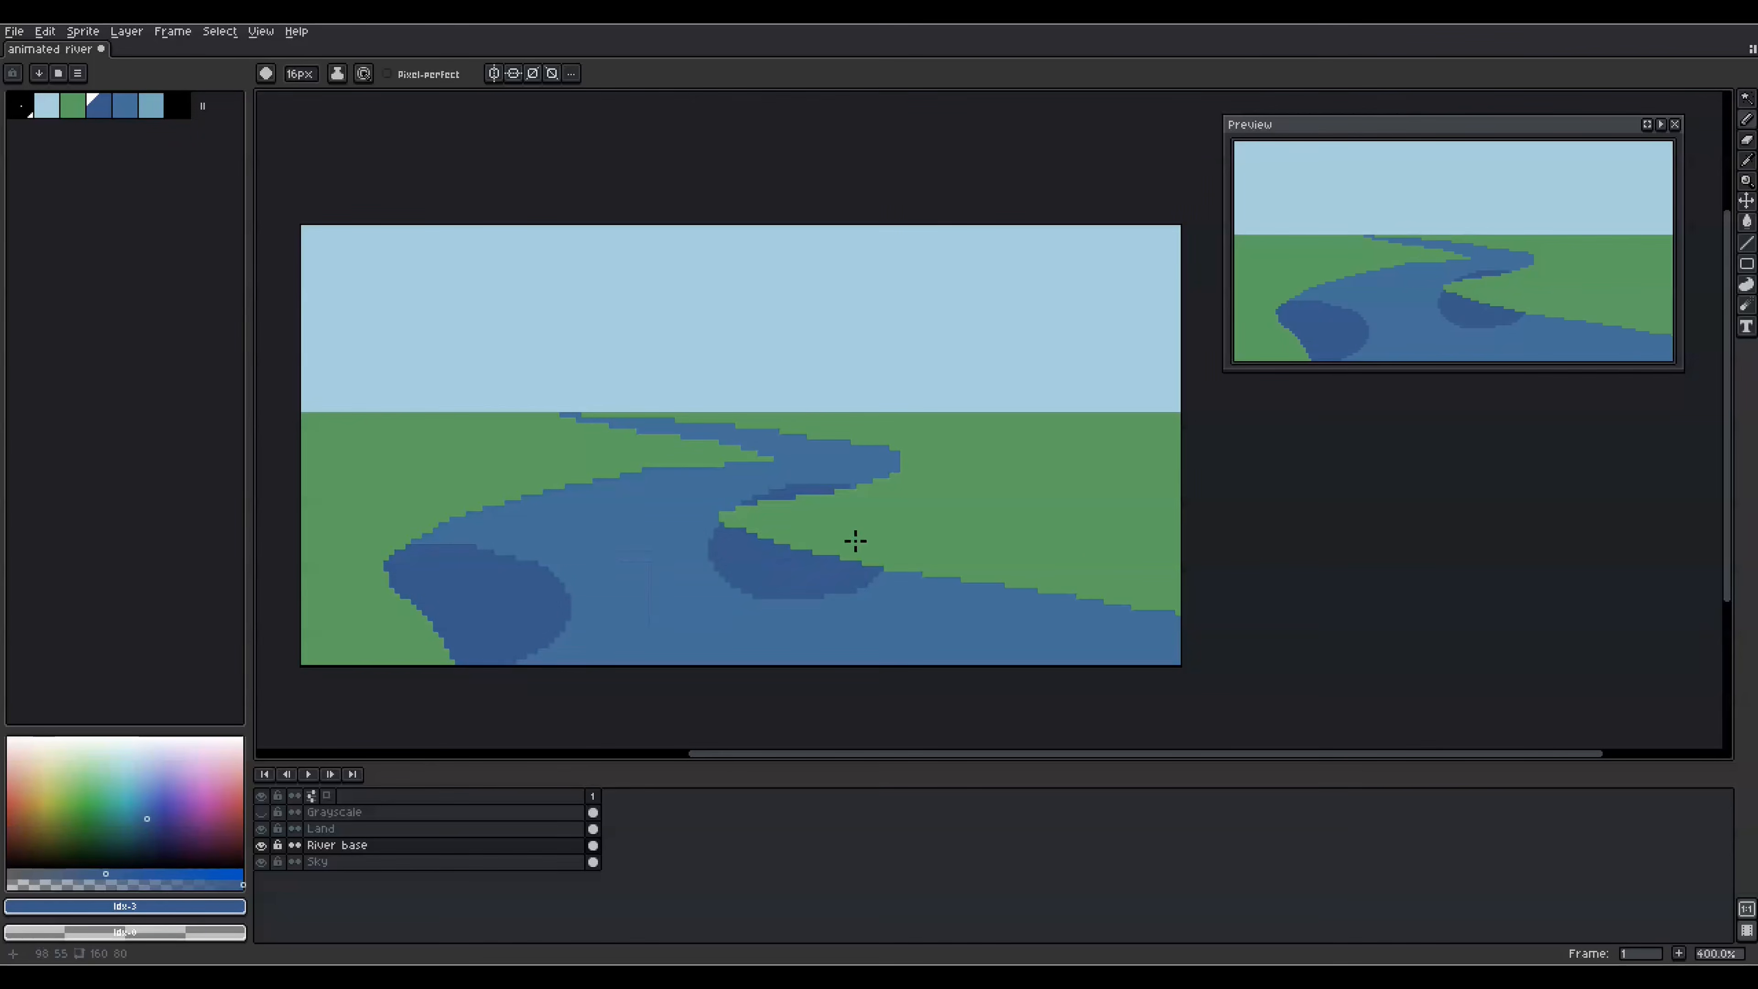
left_click_drag(1061, 593, 1176, 627)
key("ctrl+z")
key("ctrl+z")
key("ctrl+z")
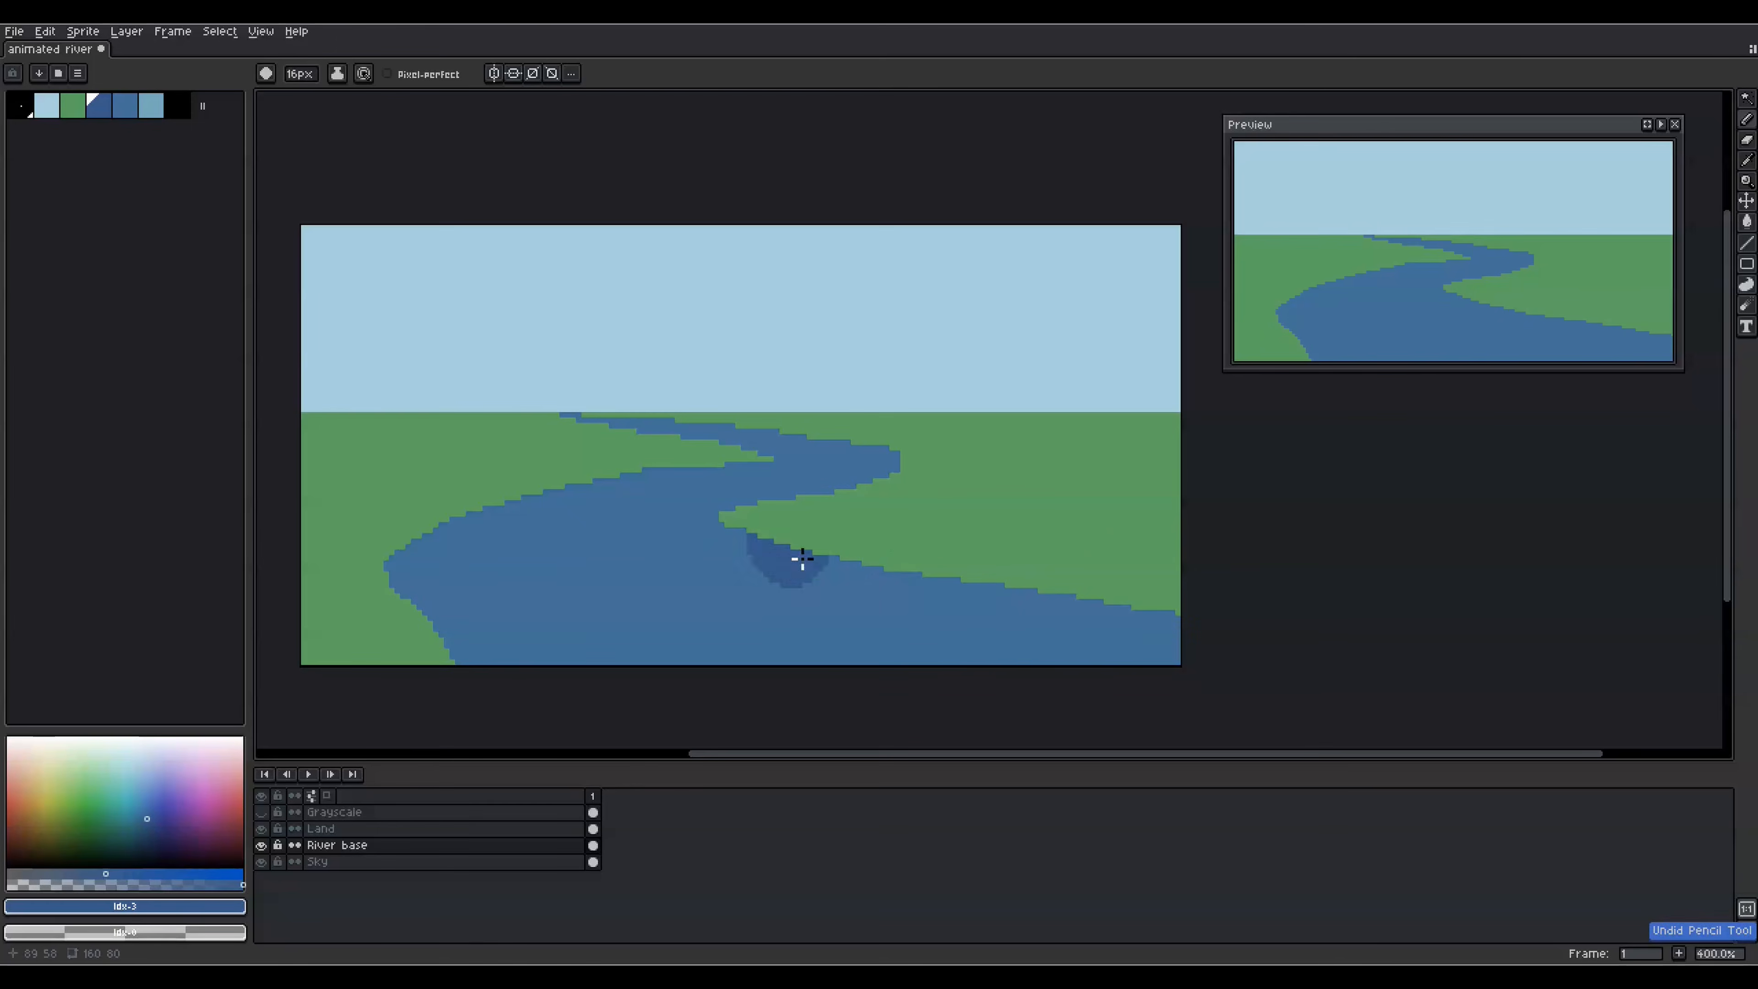
Expand the palette's land green into three shades by adding a darker and a lighter green around it.
right_click(73, 106)
left_click_drag(202, 106, 224, 111)
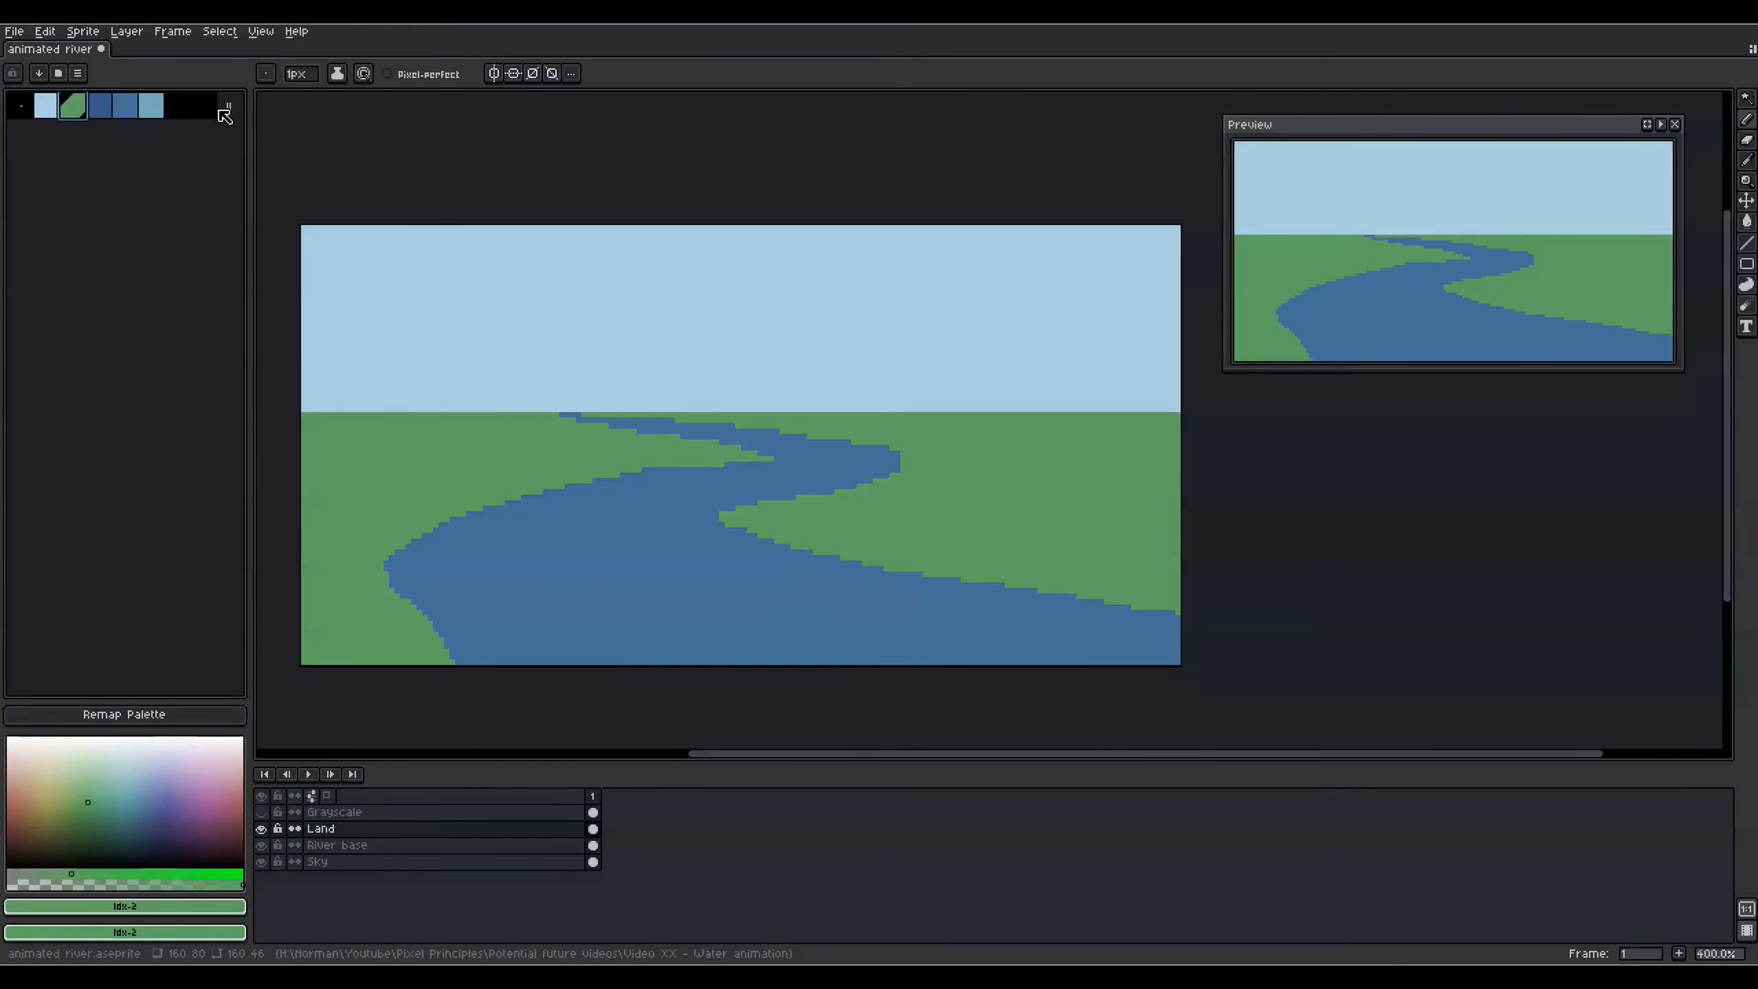
left_click(132, 712)
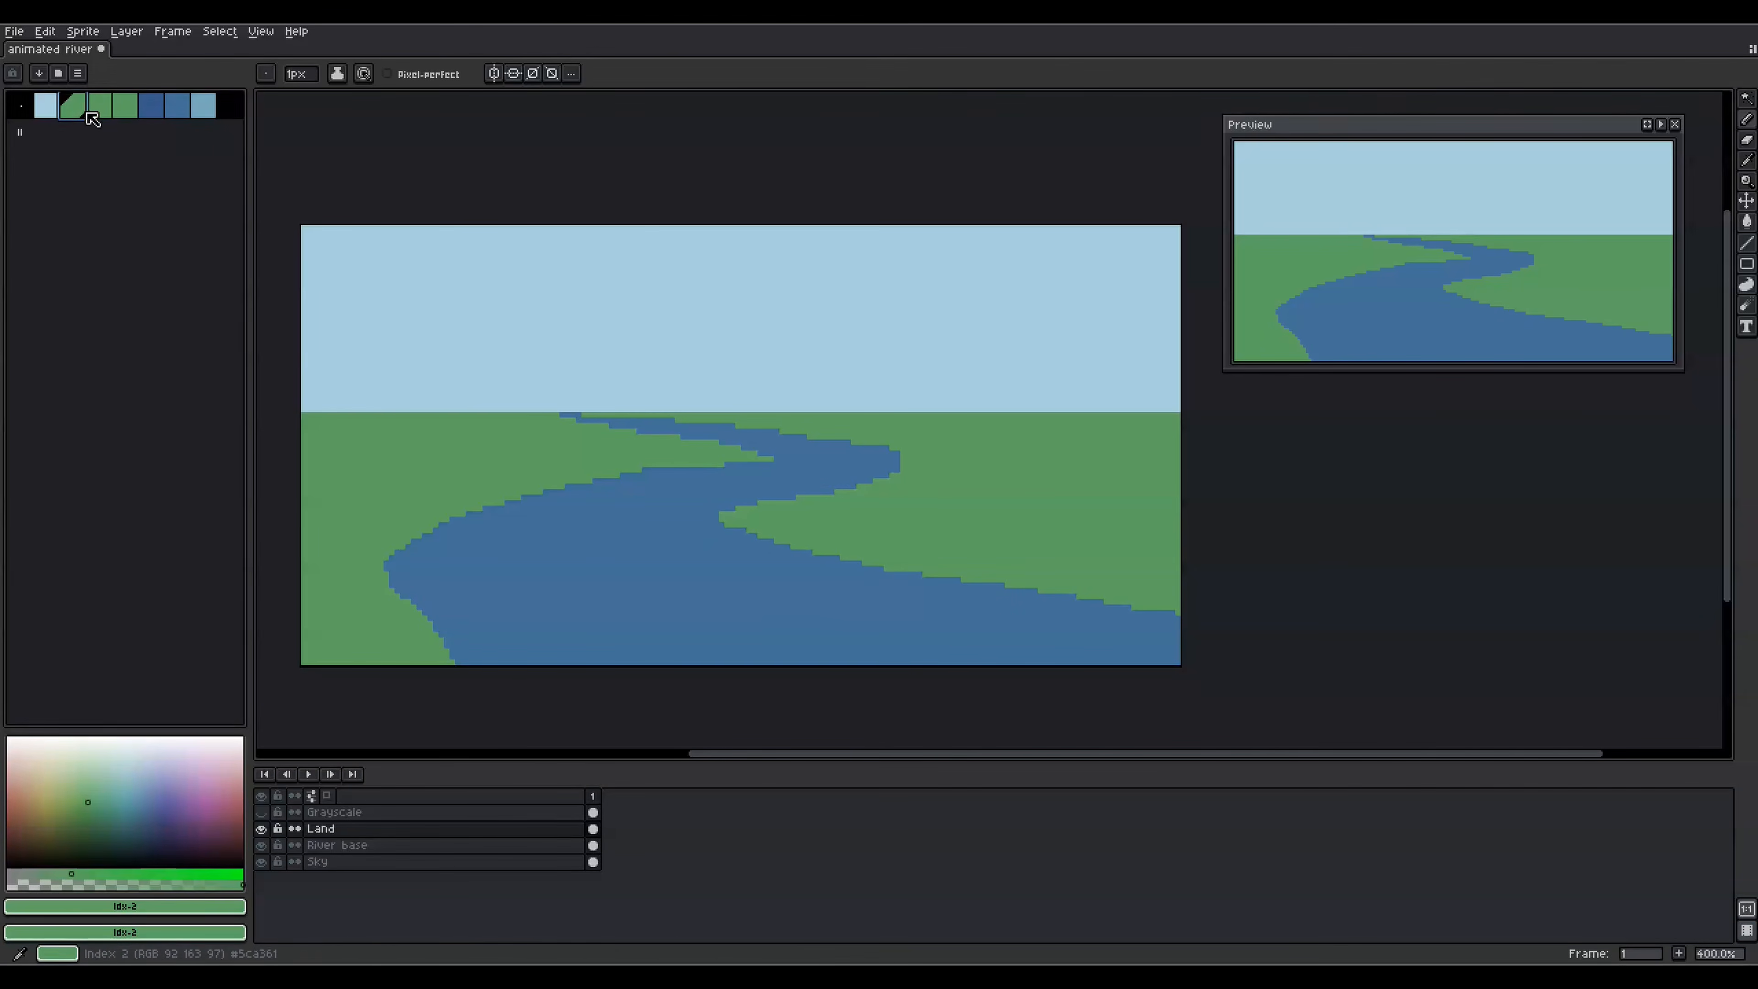
left_click(13, 75)
left_click_drag(94, 812, 98, 820)
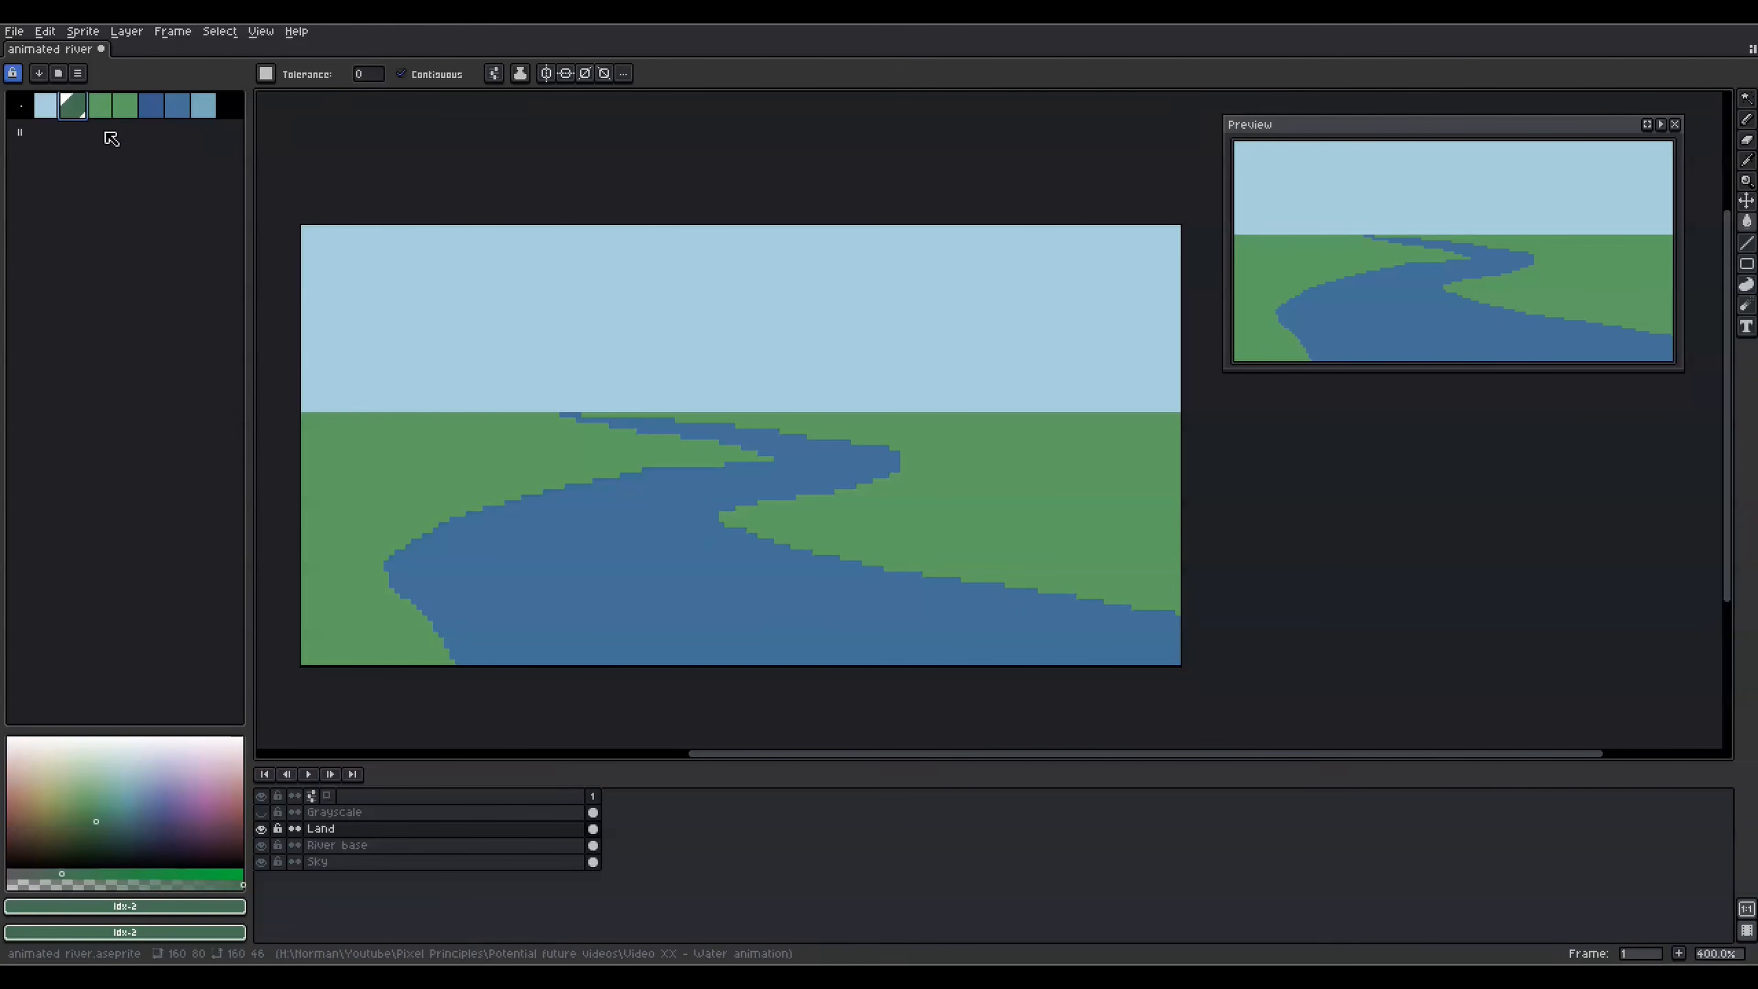
left_click(124, 105)
left_click(77, 792)
left_click(12, 74)
Add an extra entry at the end of the palette and recolor it medium gray.
left_click_drag(716, 518, 671, 524)
key("ctrl+z")
left_click(226, 106)
left_click_drag(20, 132, 35, 144)
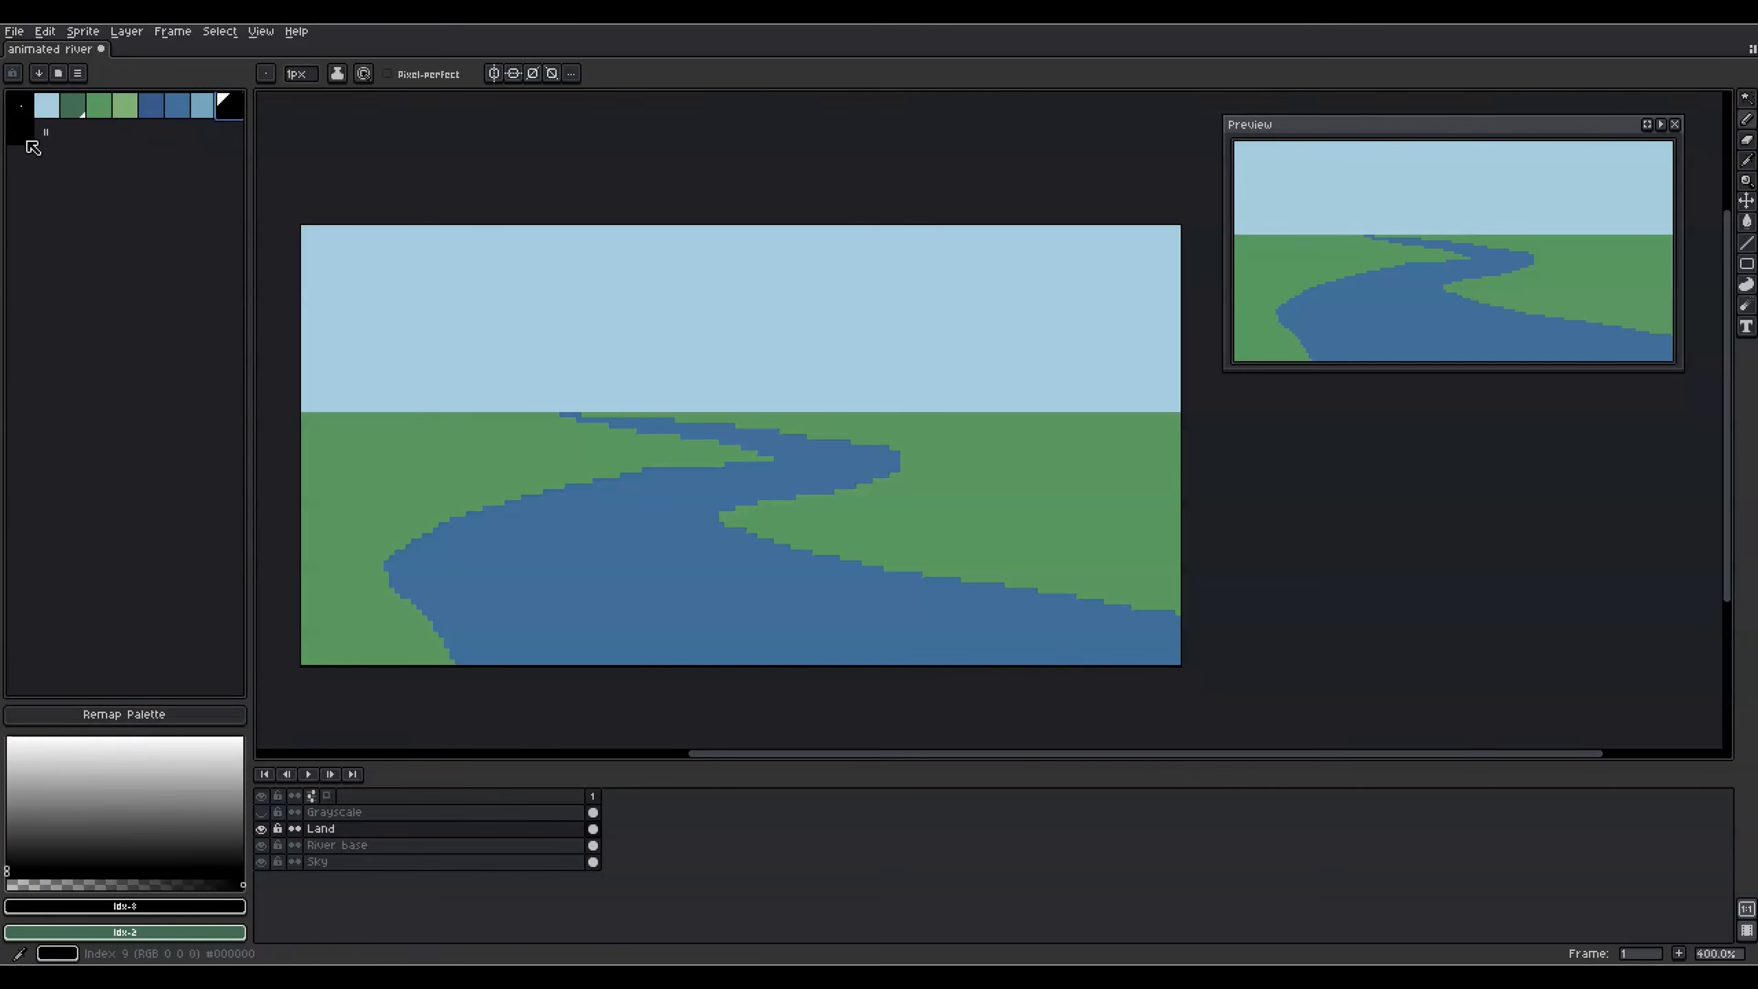
left_click(20, 132)
left_click(12, 74)
left_click(103, 773)
mouse_move(104, 875)
left_mouse_down()
mouse_move(158, 878)
mouse_move(19, 907)
left_mouse_up()
left_click(7, 796)
left_click(125, 714)
Refine the new gray palette entry to the neutral gray #7e7e7e.
scroll(783, 536, "up", 1)
left_click(94, 875)
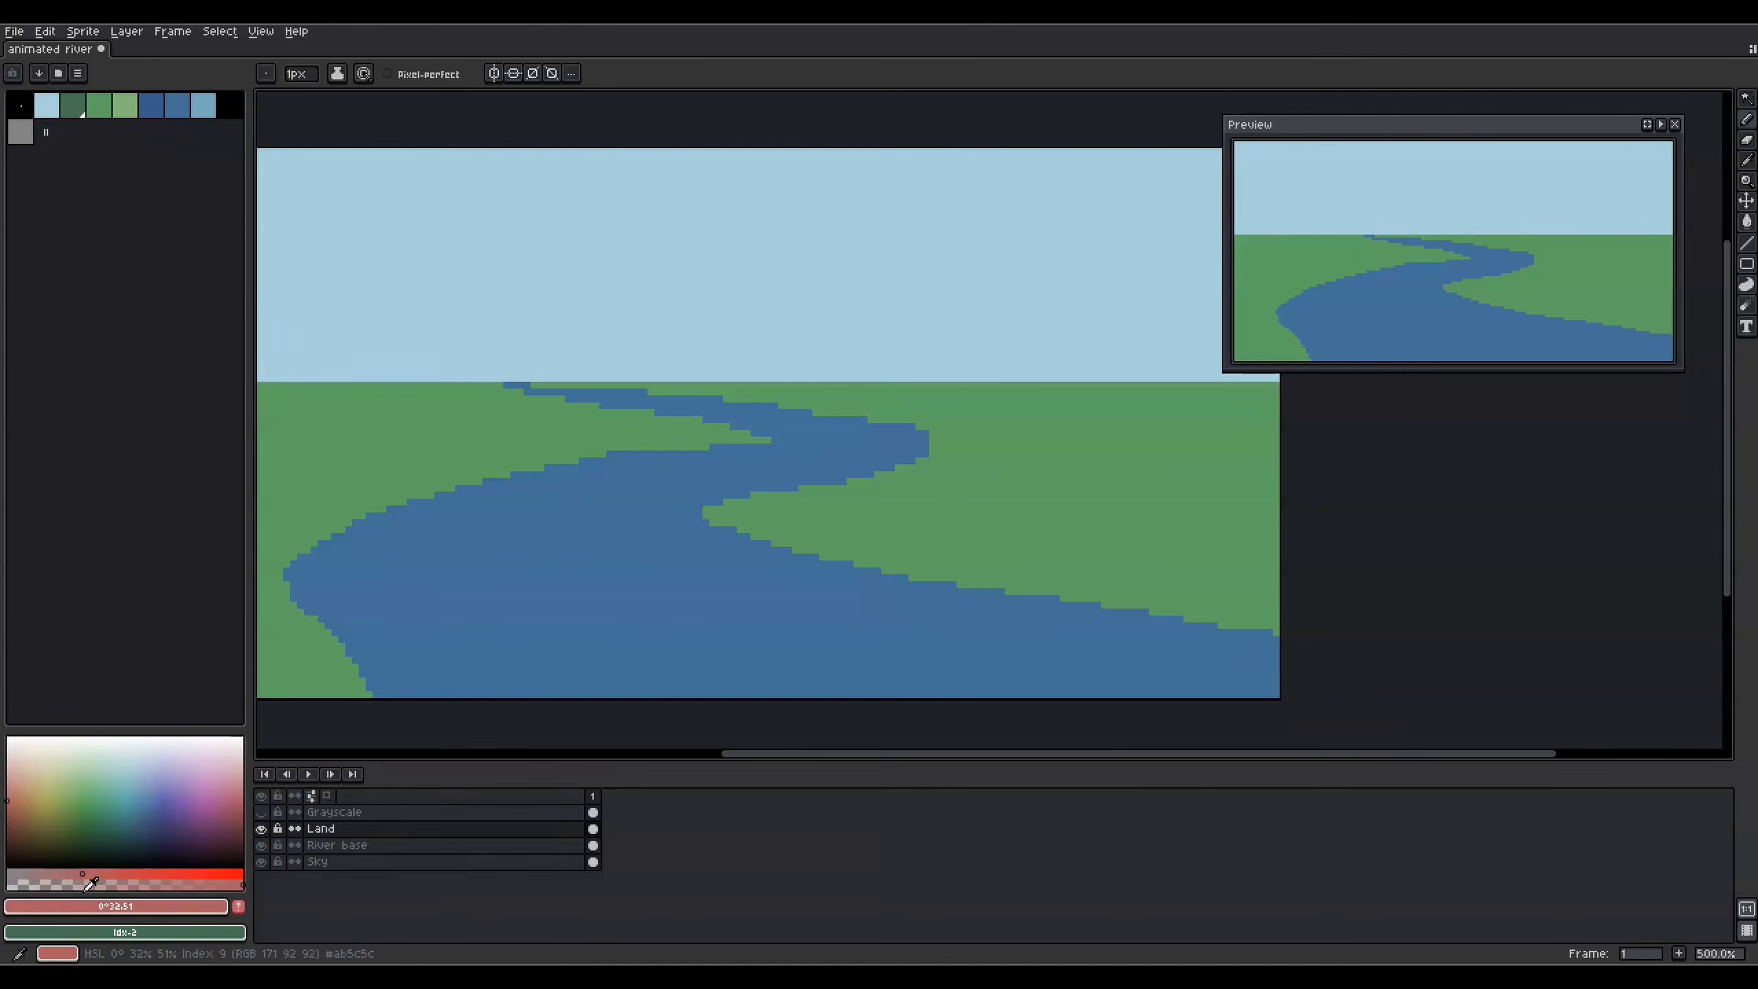
left_click(83, 808)
left_click(20, 132)
left_click(12, 74)
left_click(114, 874)
left_click_drag(126, 895, 6, 893)
left_click(12, 75)
Draw and fill a gray pointed sandbank on the Land layer at the near river bend, and trim its edges with the Eraser.
left_click_drag(699, 516, 614, 537)
mouse_move(912, 590)
left_mouse_down()
mouse_move(562, 544)
mouse_move(594, 529)
left_mouse_up()
key("g")
left_click(648, 536)
key("e")
left_click_drag(759, 565, 939, 585)
key("b")
key("e")
left_click_drag(576, 530, 672, 516)
Add a thin gray shore strip at the tip of the far river bend, clean it up, and save the sprite.
key("b")
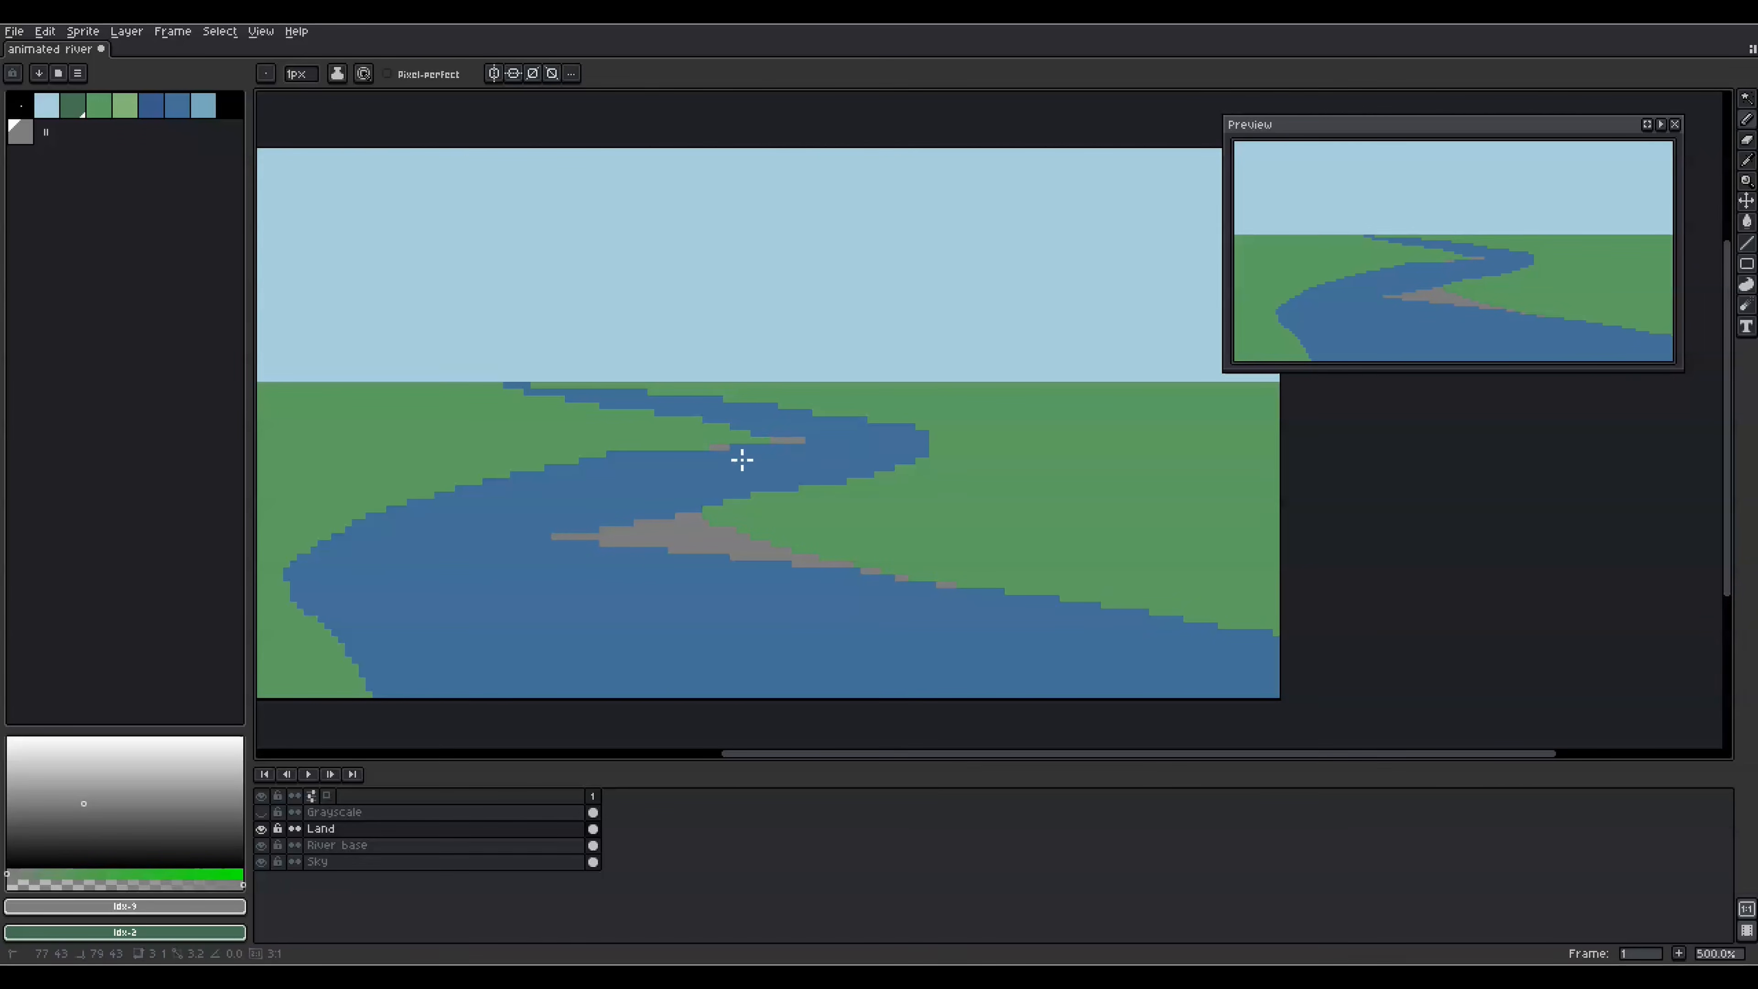
key("e")
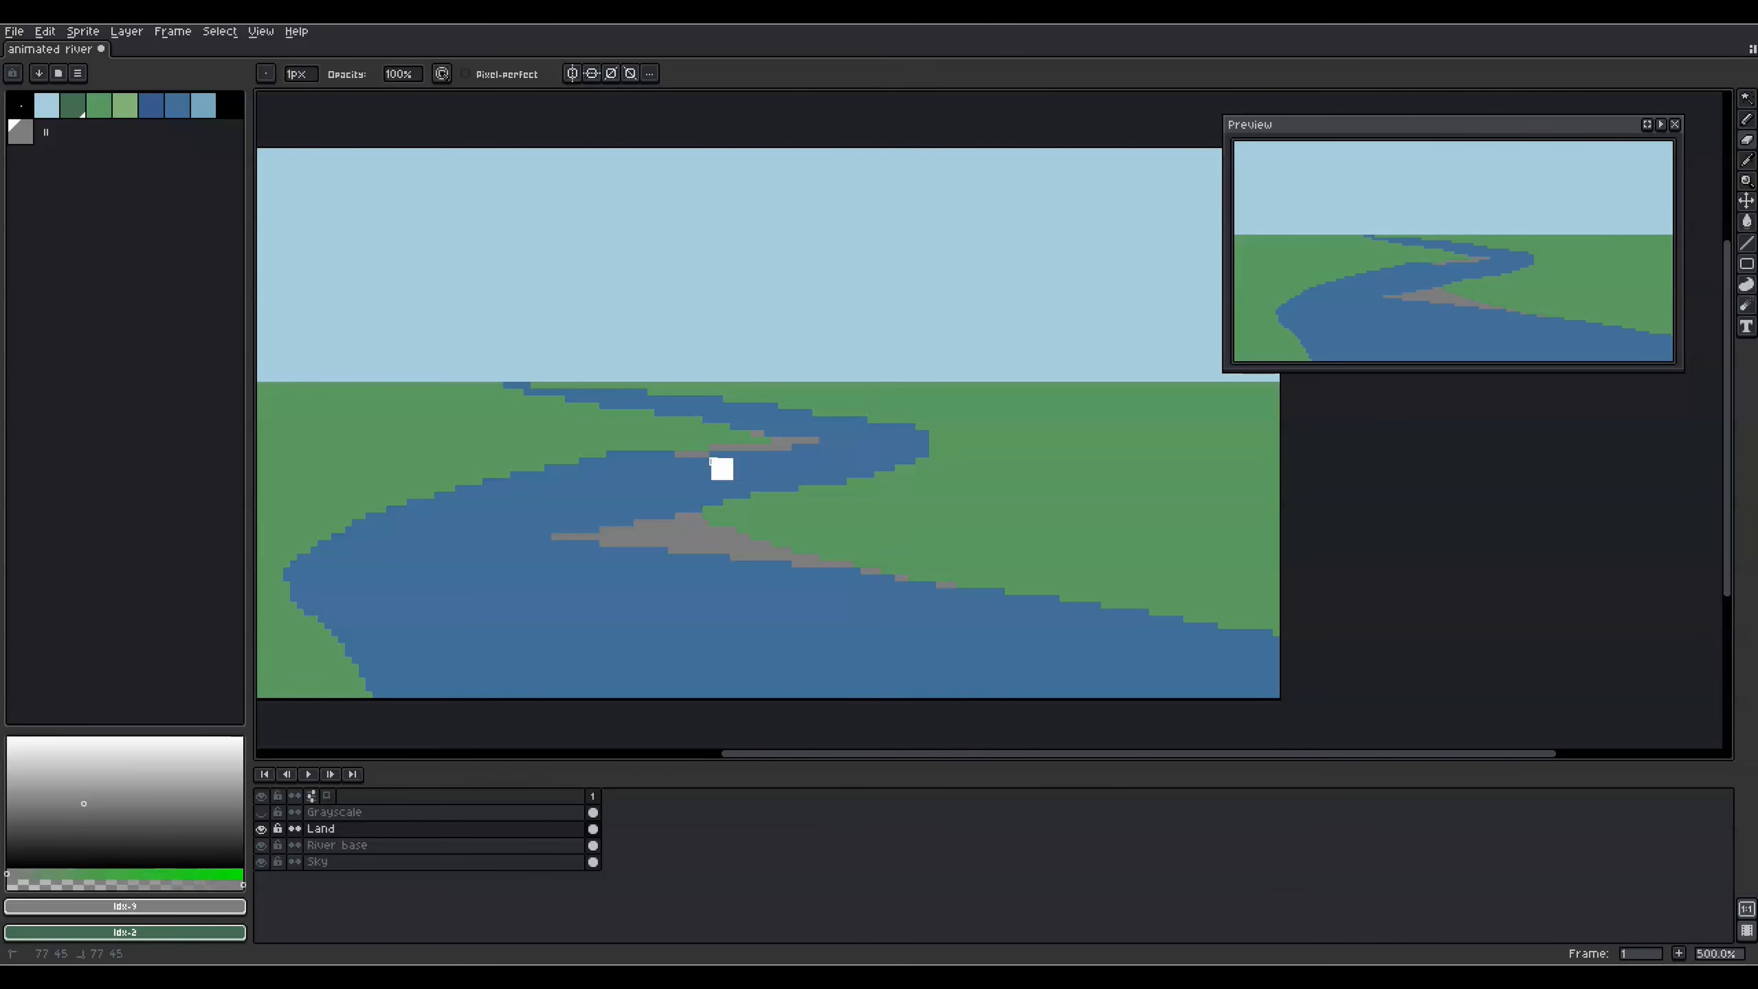
key("b")
key("ctrl+s")
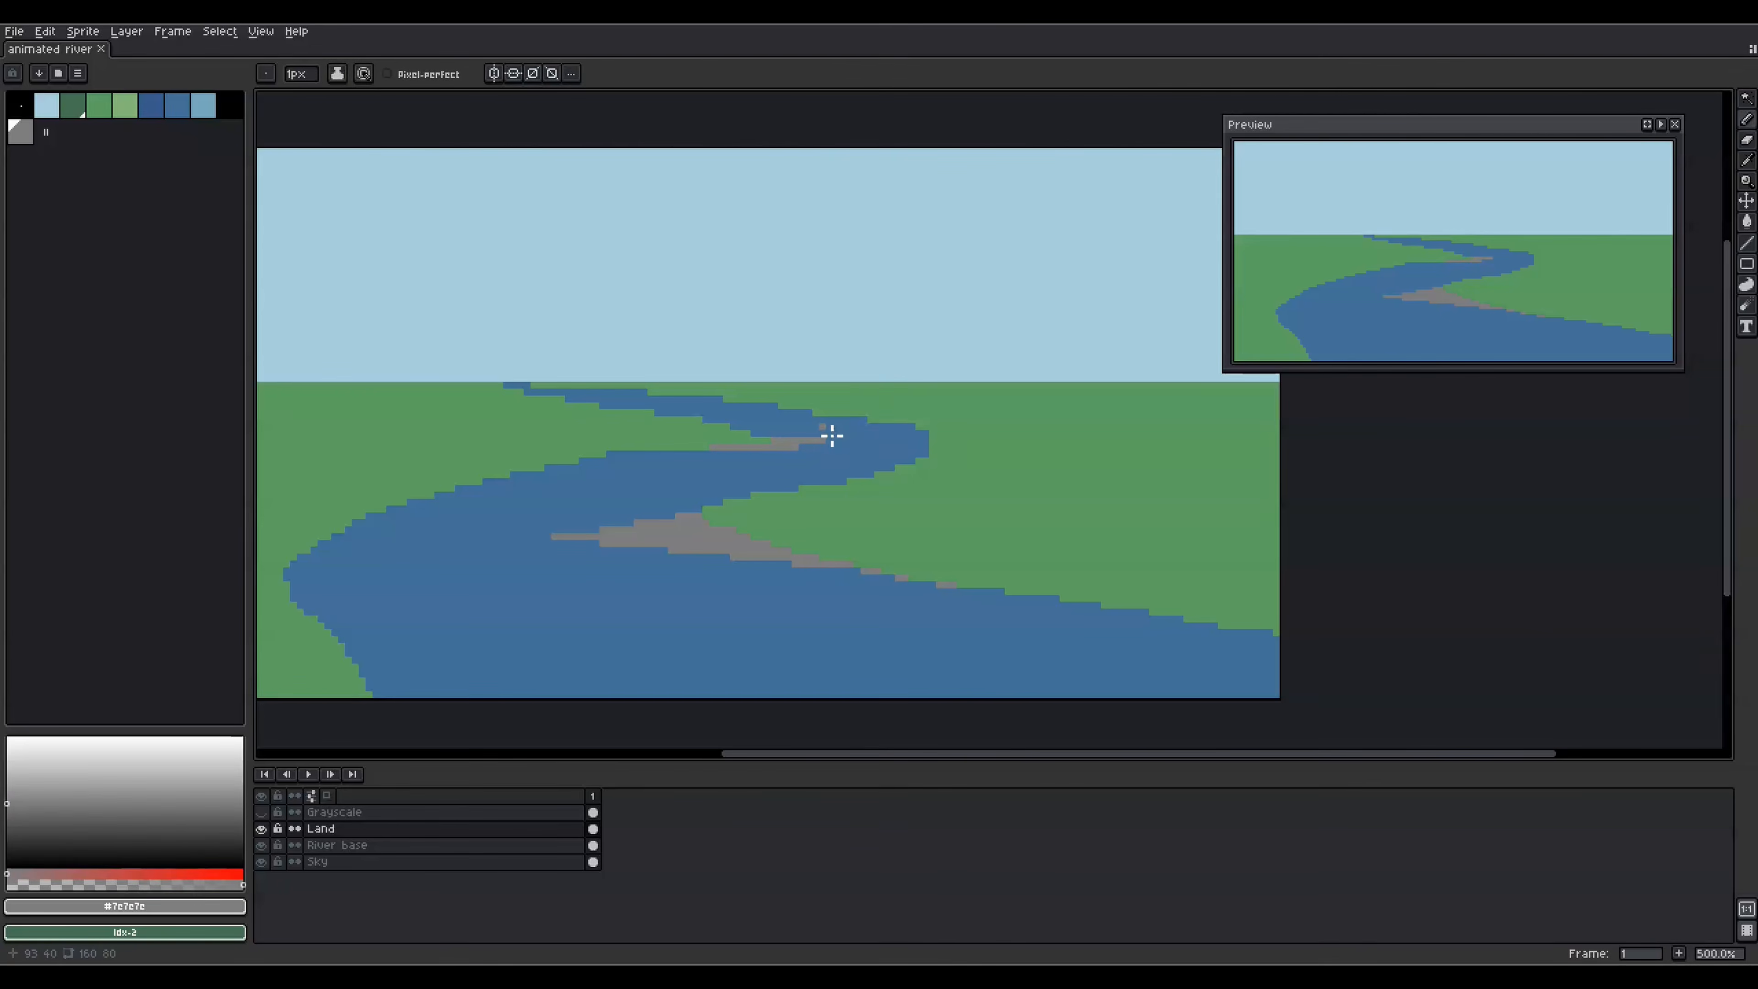
Adjust the gray shore color in the palette with the Grayscale layer shown, and hide that layer again.
scroll(832, 435, "down", 1)
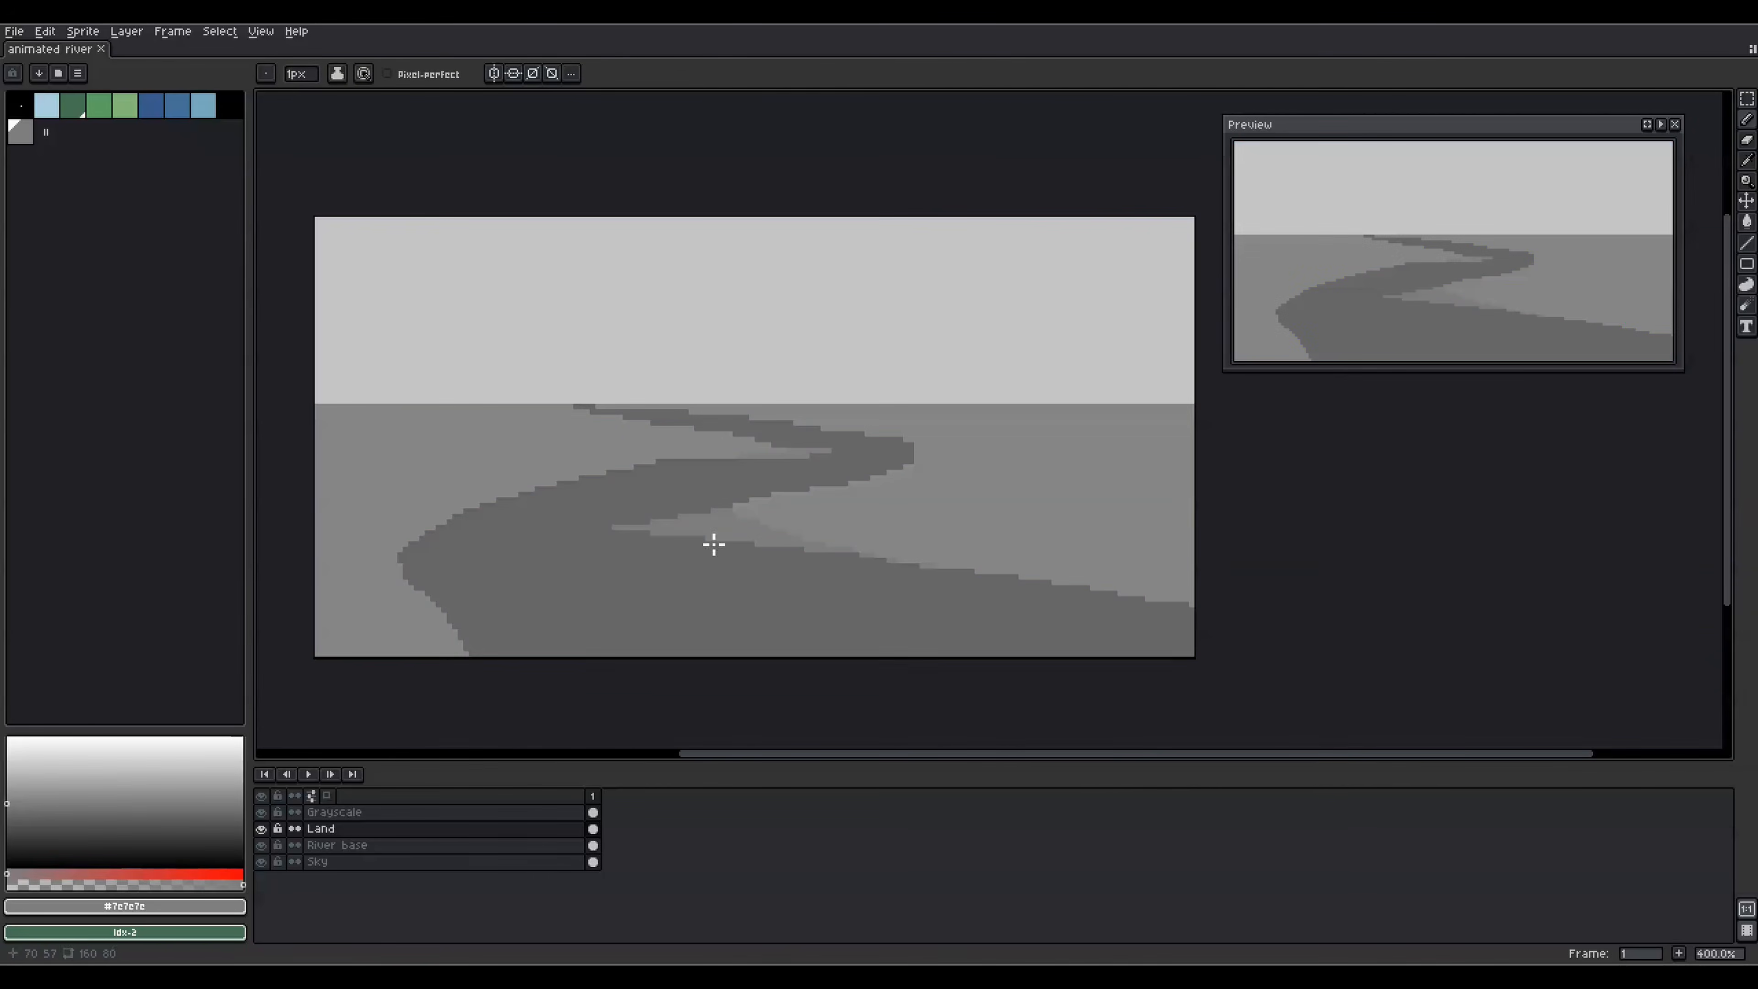
left_click(13, 73)
left_click(20, 132)
left_click_drag(9, 812, 70, 807)
left_click(13, 73)
left_click(261, 813)
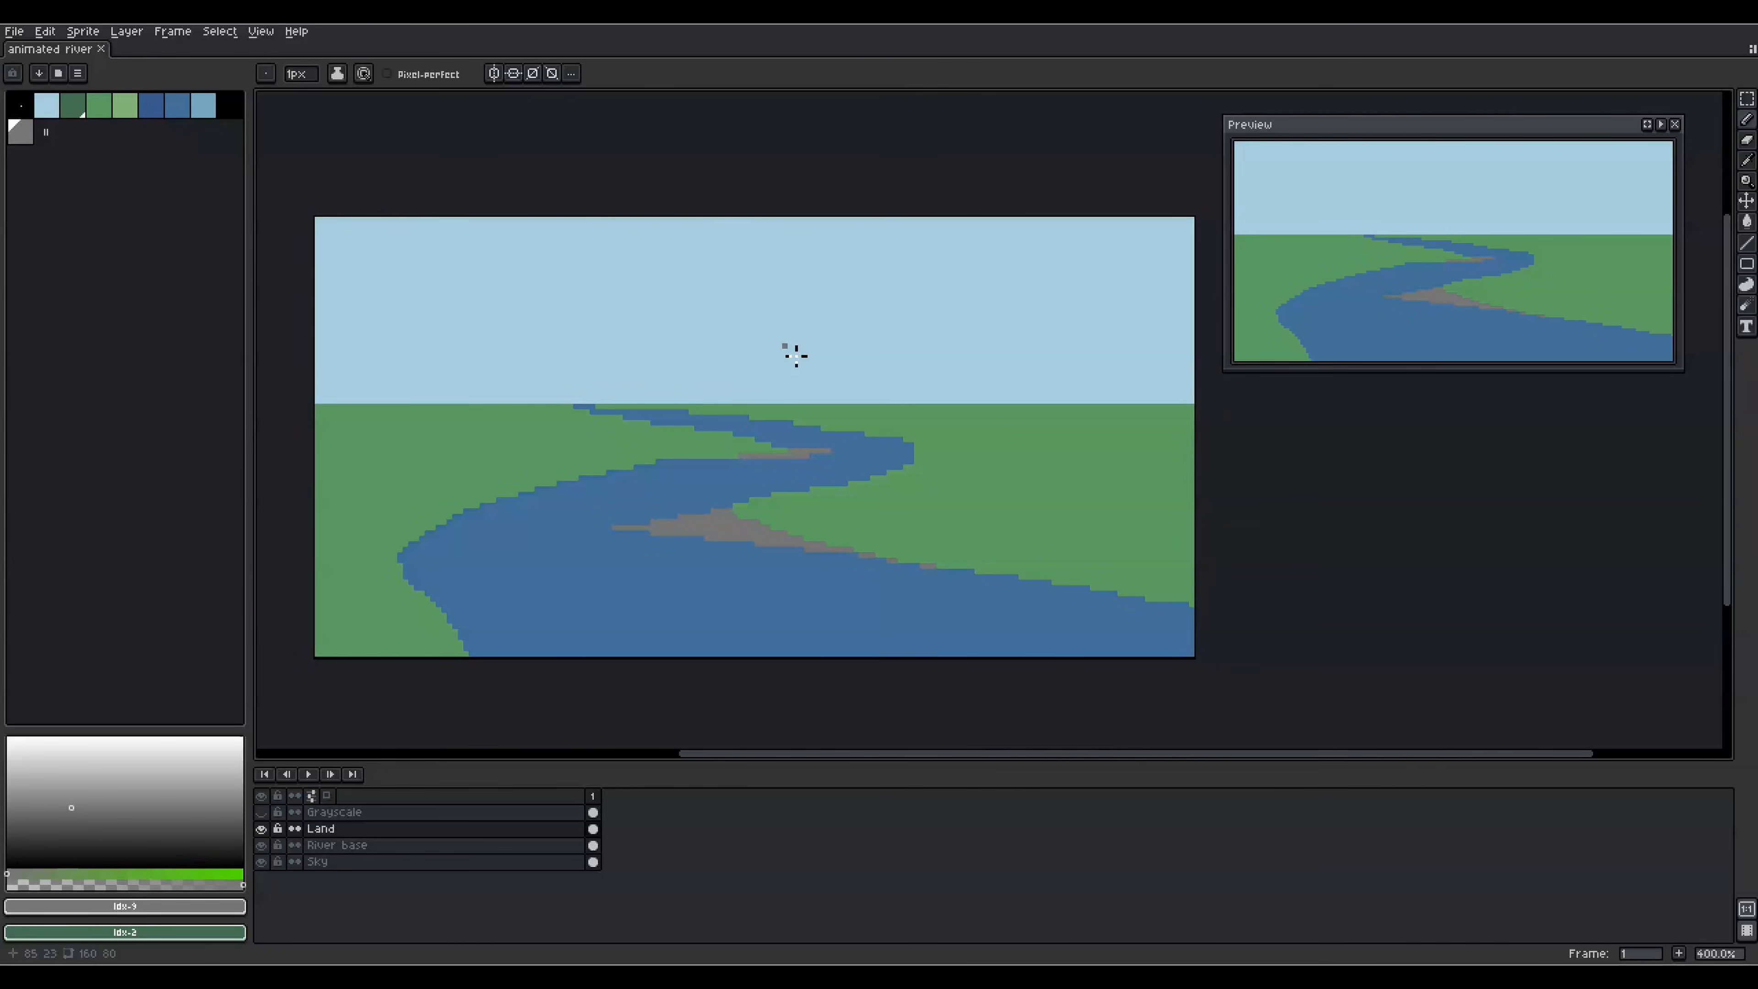
double_click(365, 829)
key("Escape")
scroll(875, 455, "up", 1)
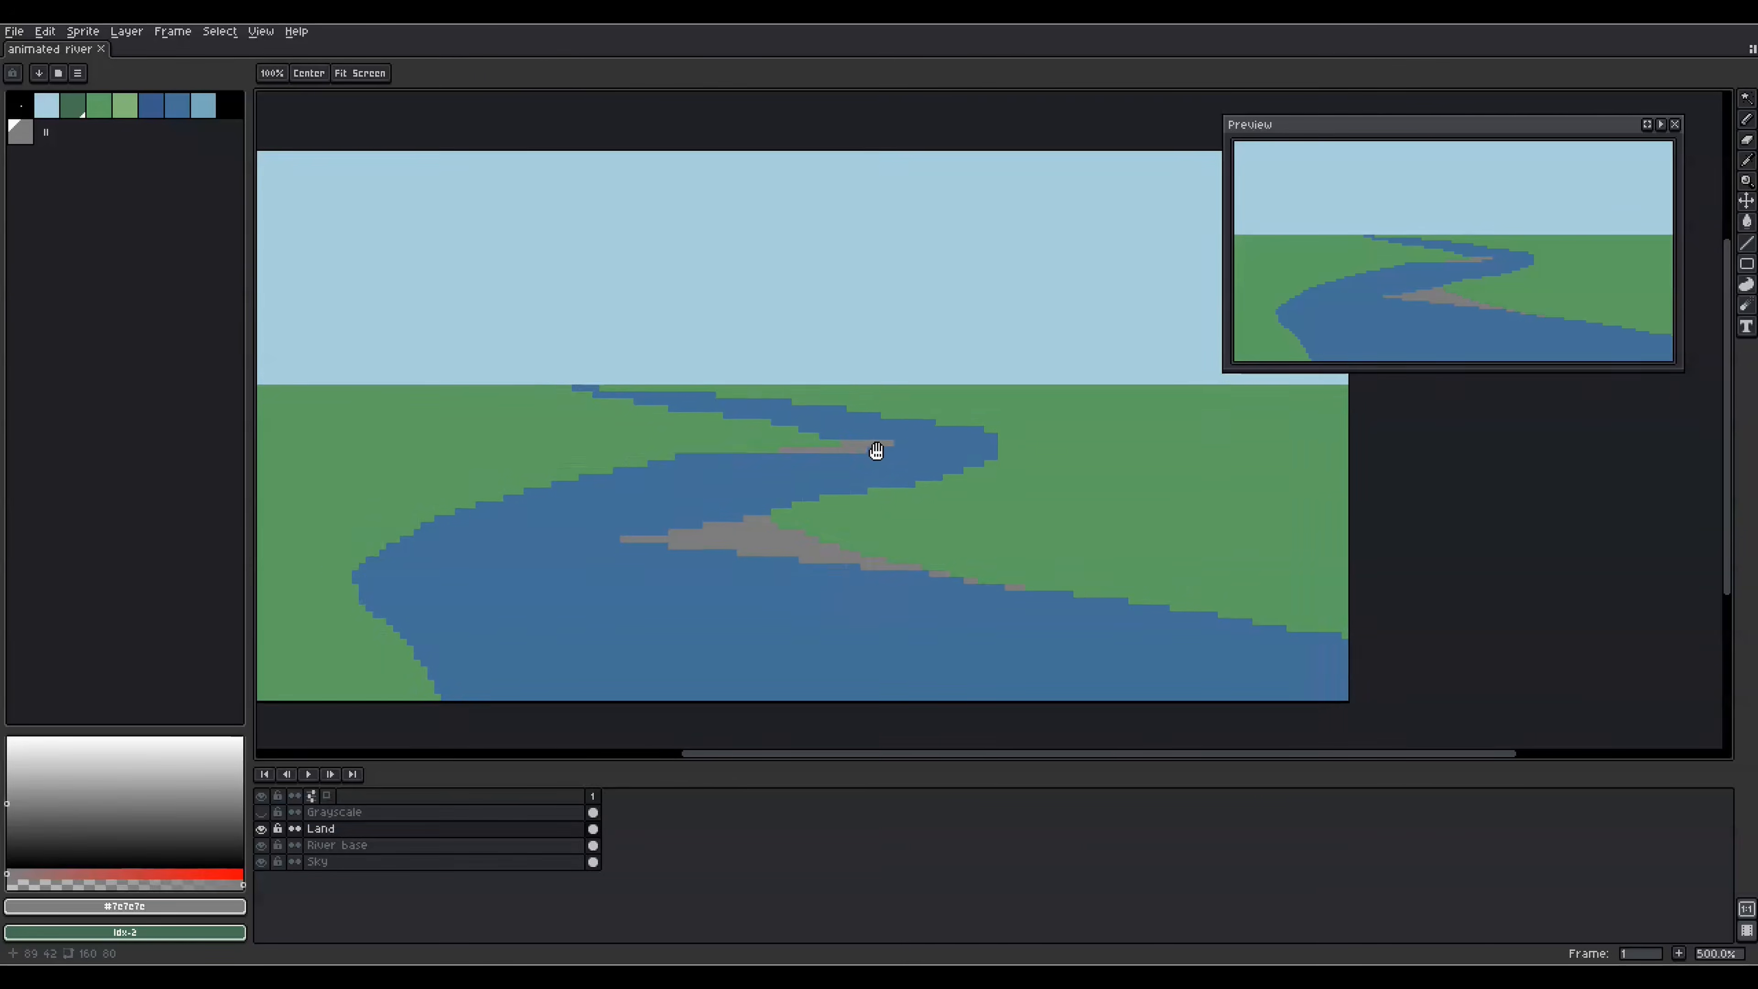
scroll(929, 462, "down", 1)
left_click_drag(929, 462, 871, 461)
Recheck the scene in grayscale and fine-tune the brightness of the gray shore color.
left_click(261, 813)
left_click(13, 74)
left_click(20, 132)
left_click_drag(70, 806, 72, 824)
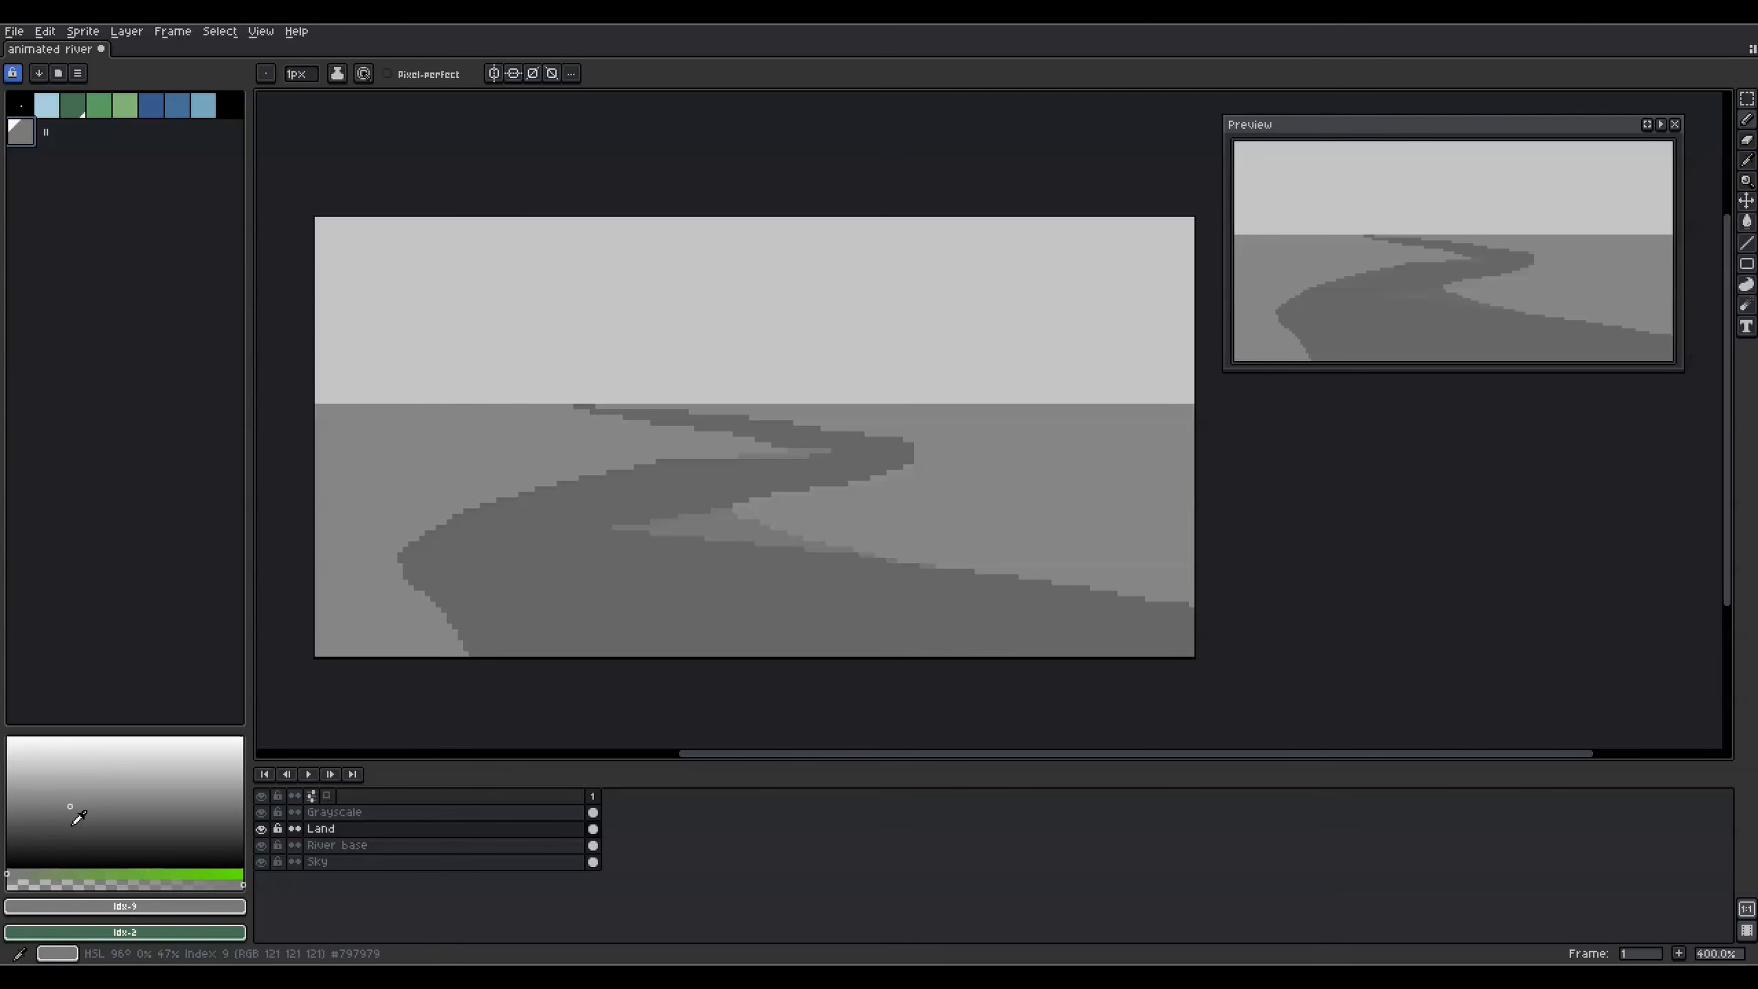
left_click(13, 73)
left_click(261, 813)
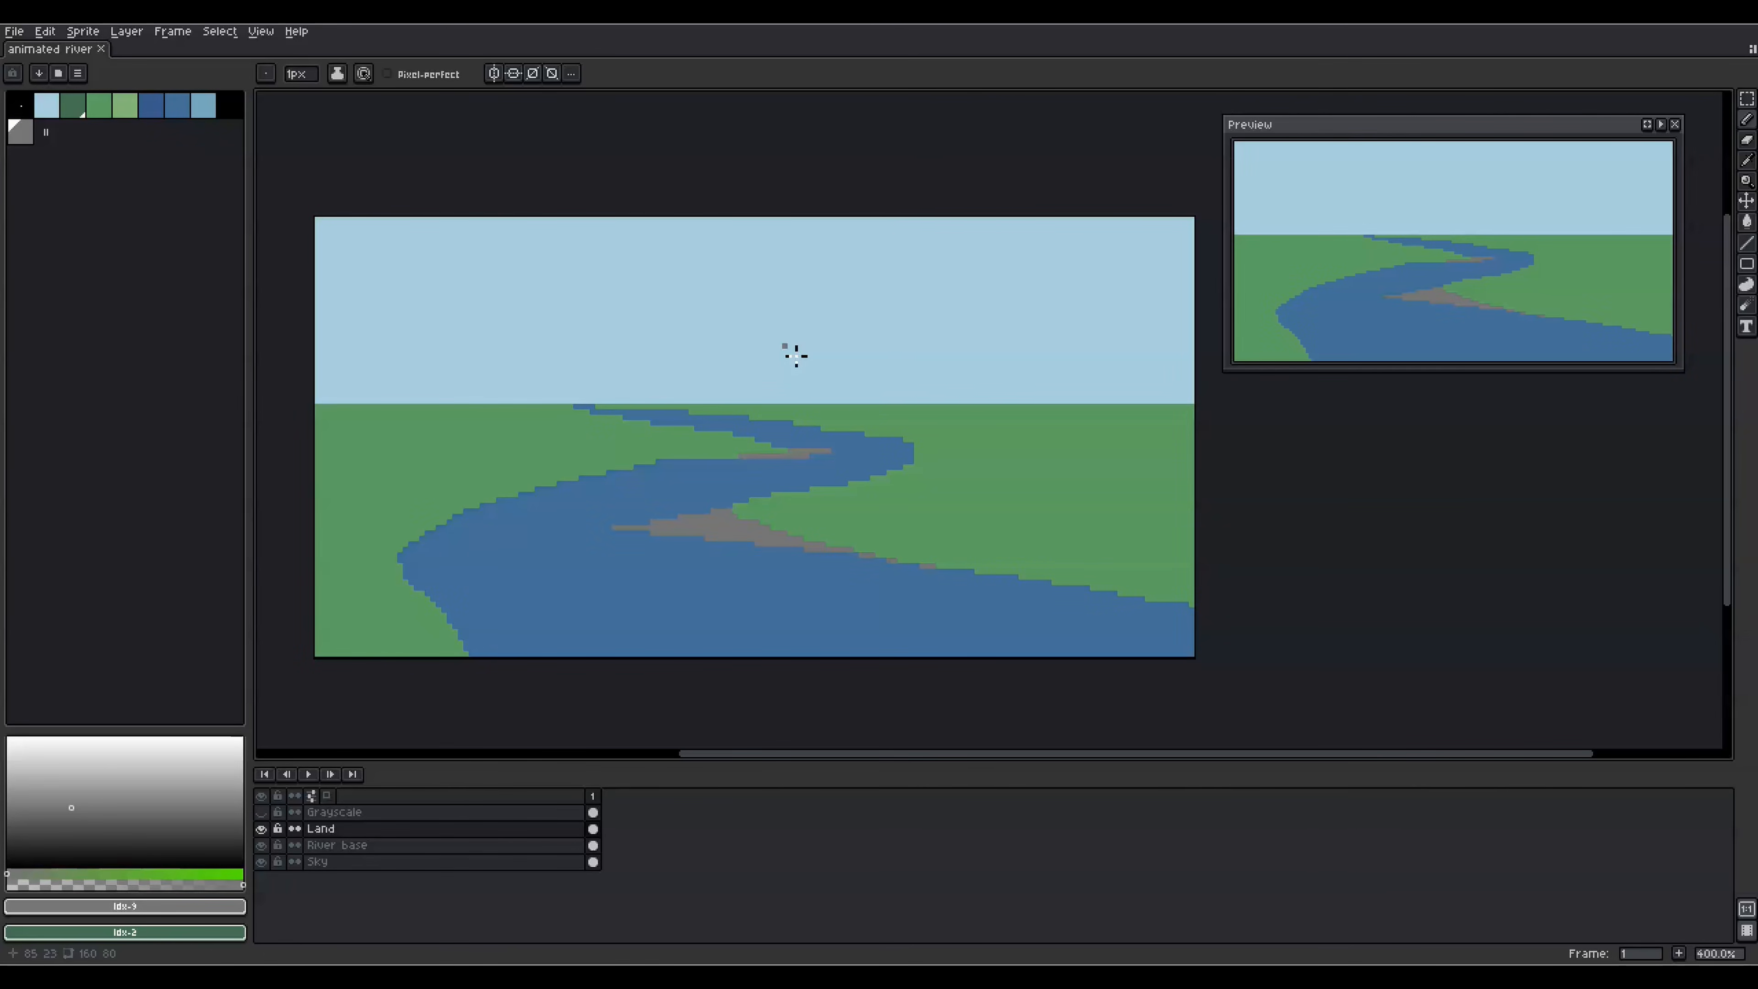
Add a new layer directly above the Land layer and name it Hills.
right_click(338, 828)
mouse_move(402, 856)
left_click(500, 856)
double_click(368, 832)
type("Hills")
key("Return")
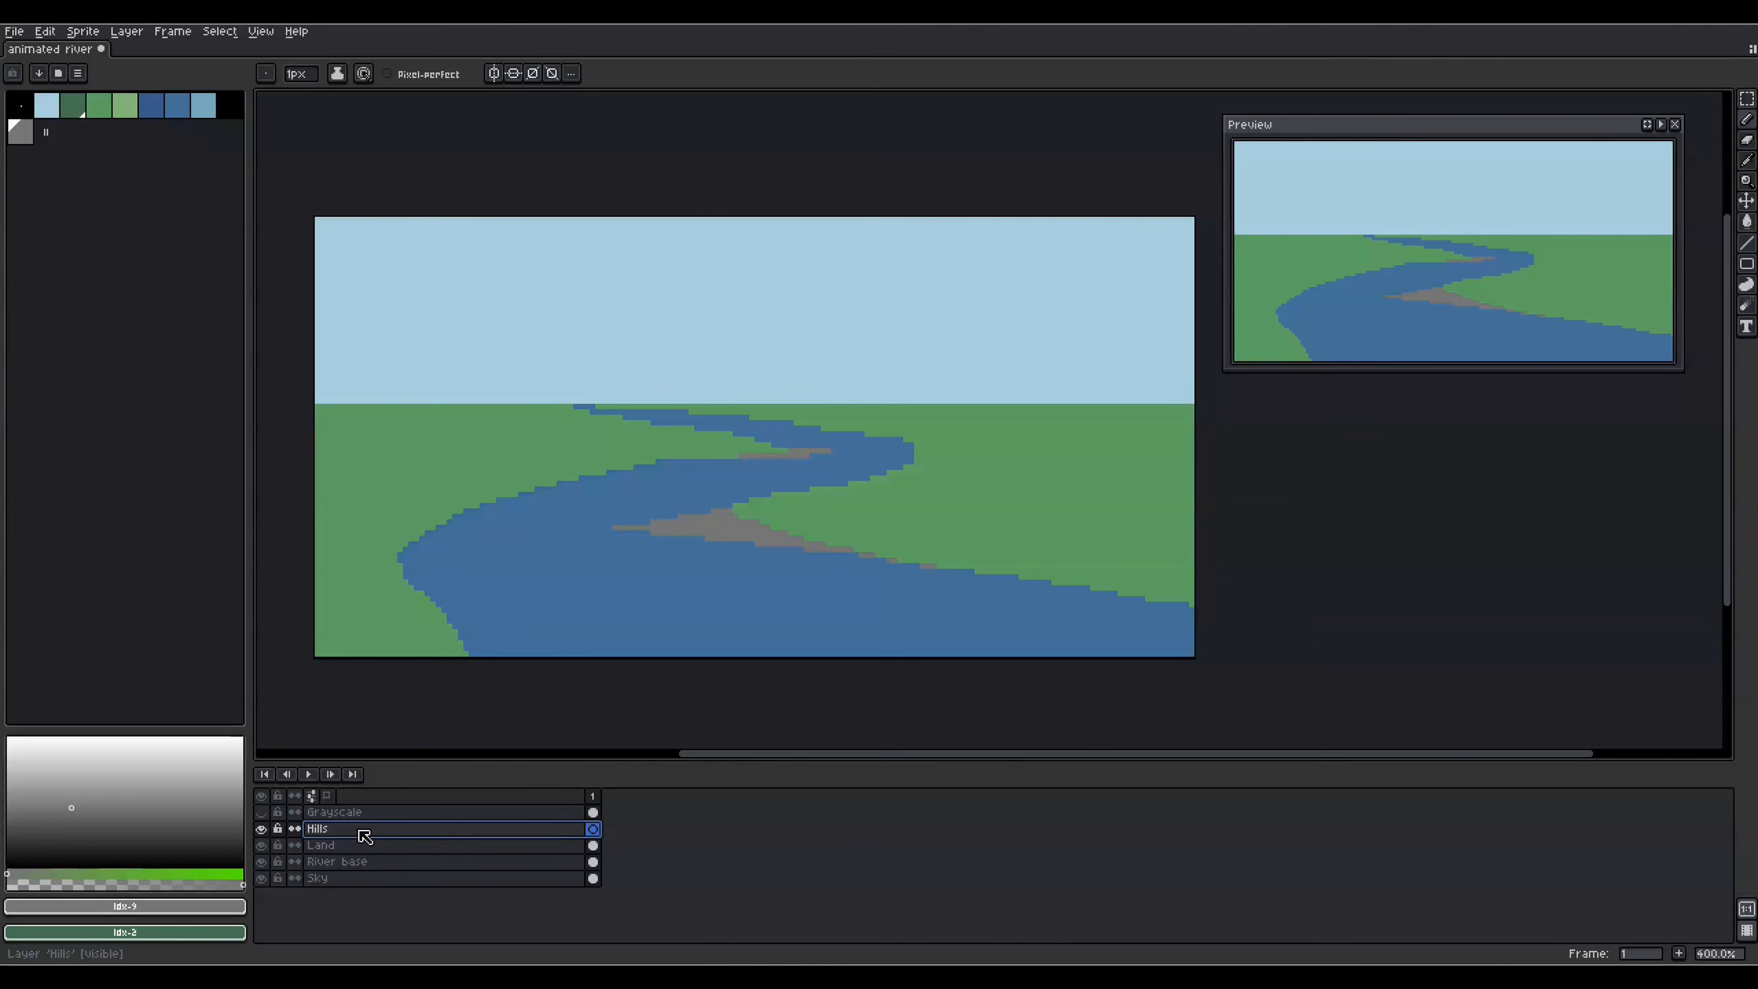
Set up gray and muted green palette colors for the mountains and hills, and check the scene's values with the Grayscale layer.
left_click(13, 73)
left_click(45, 132)
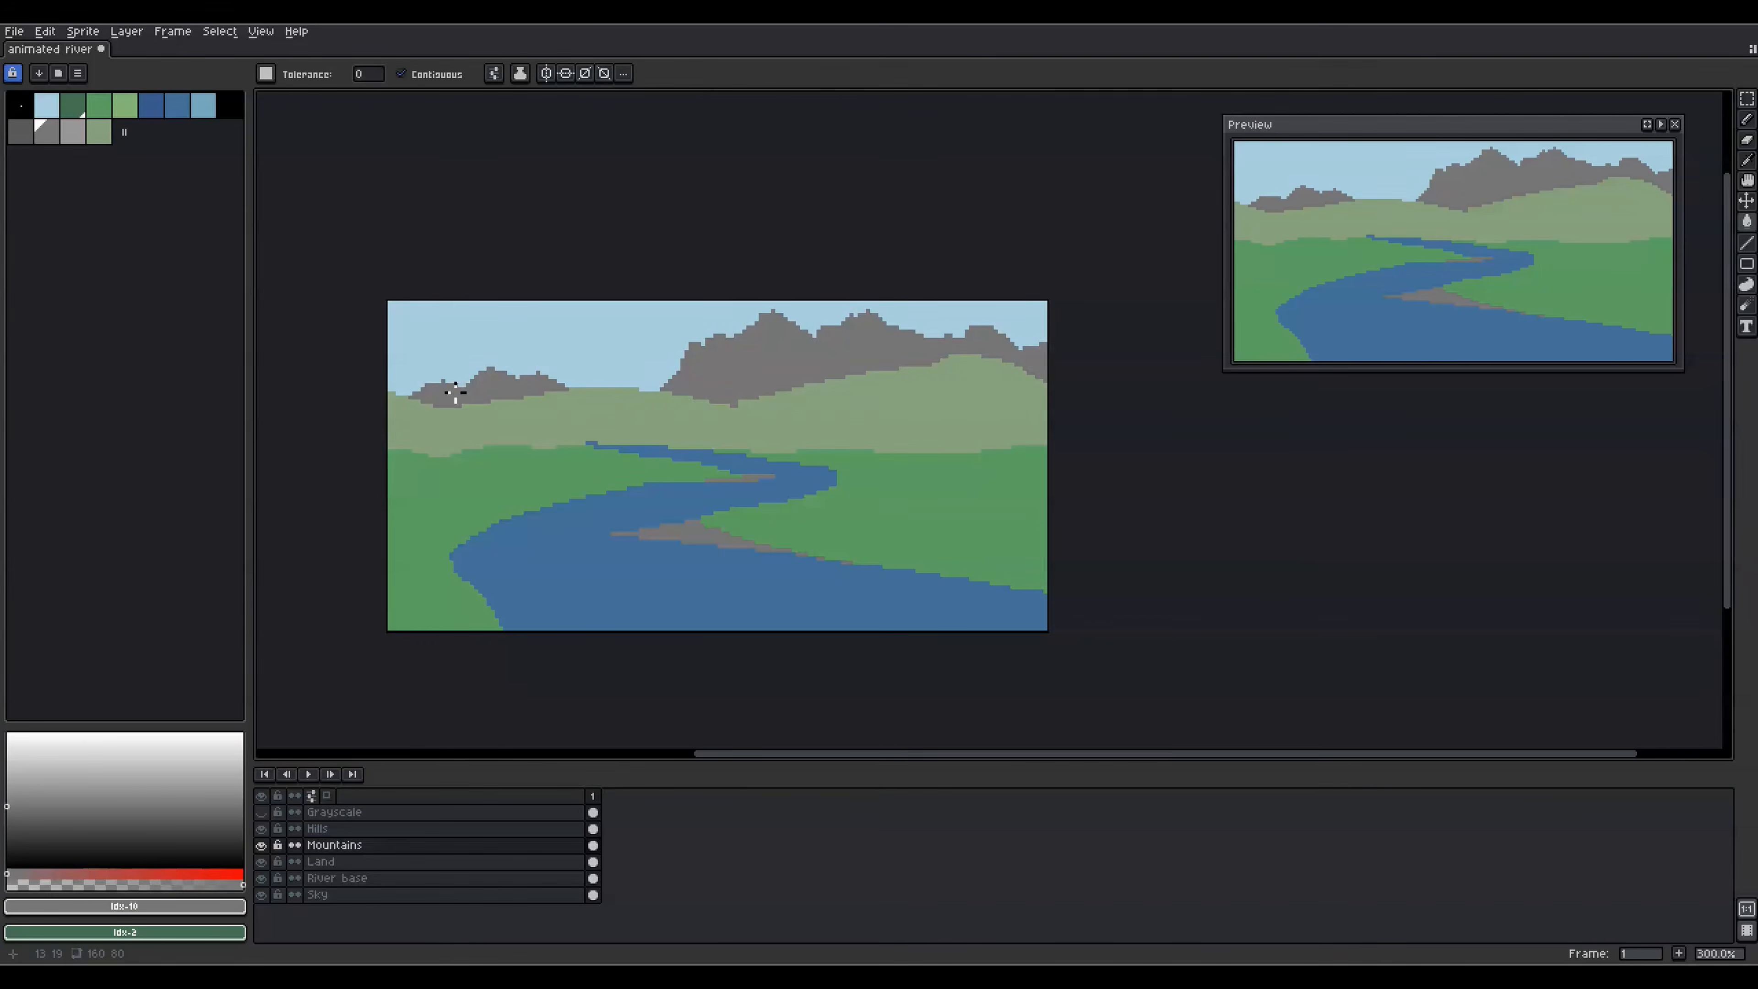
left_click(265, 812)
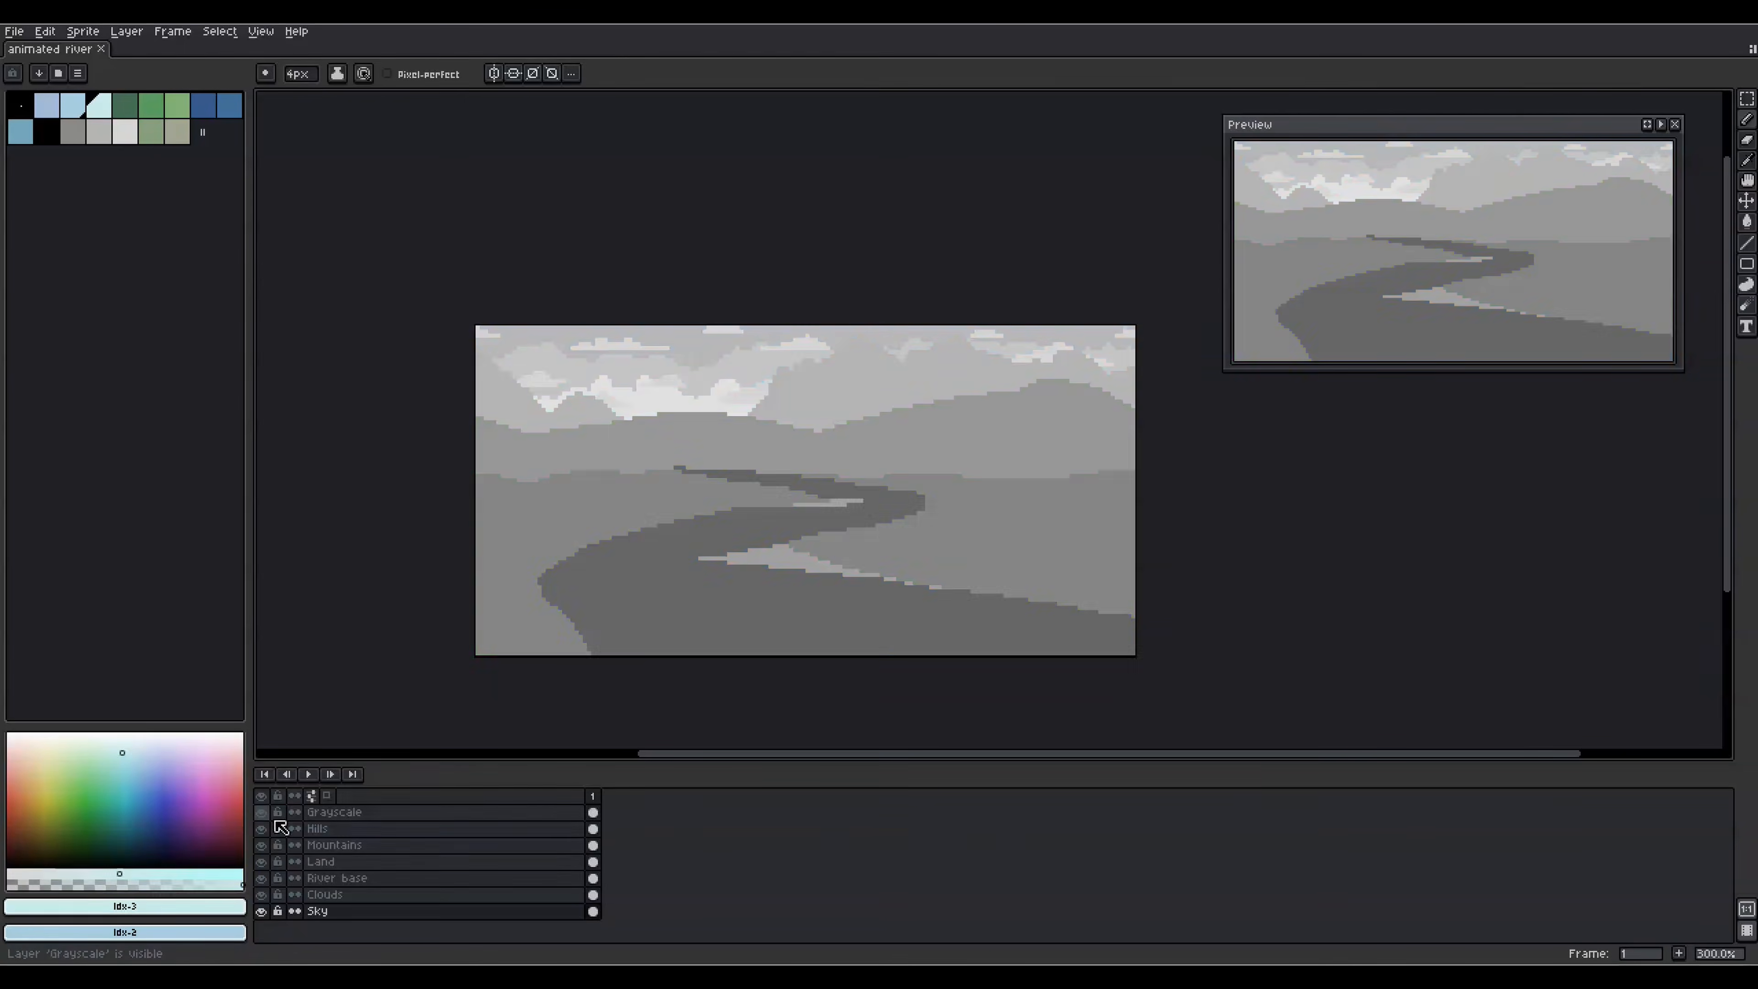
left_click(161, 137)
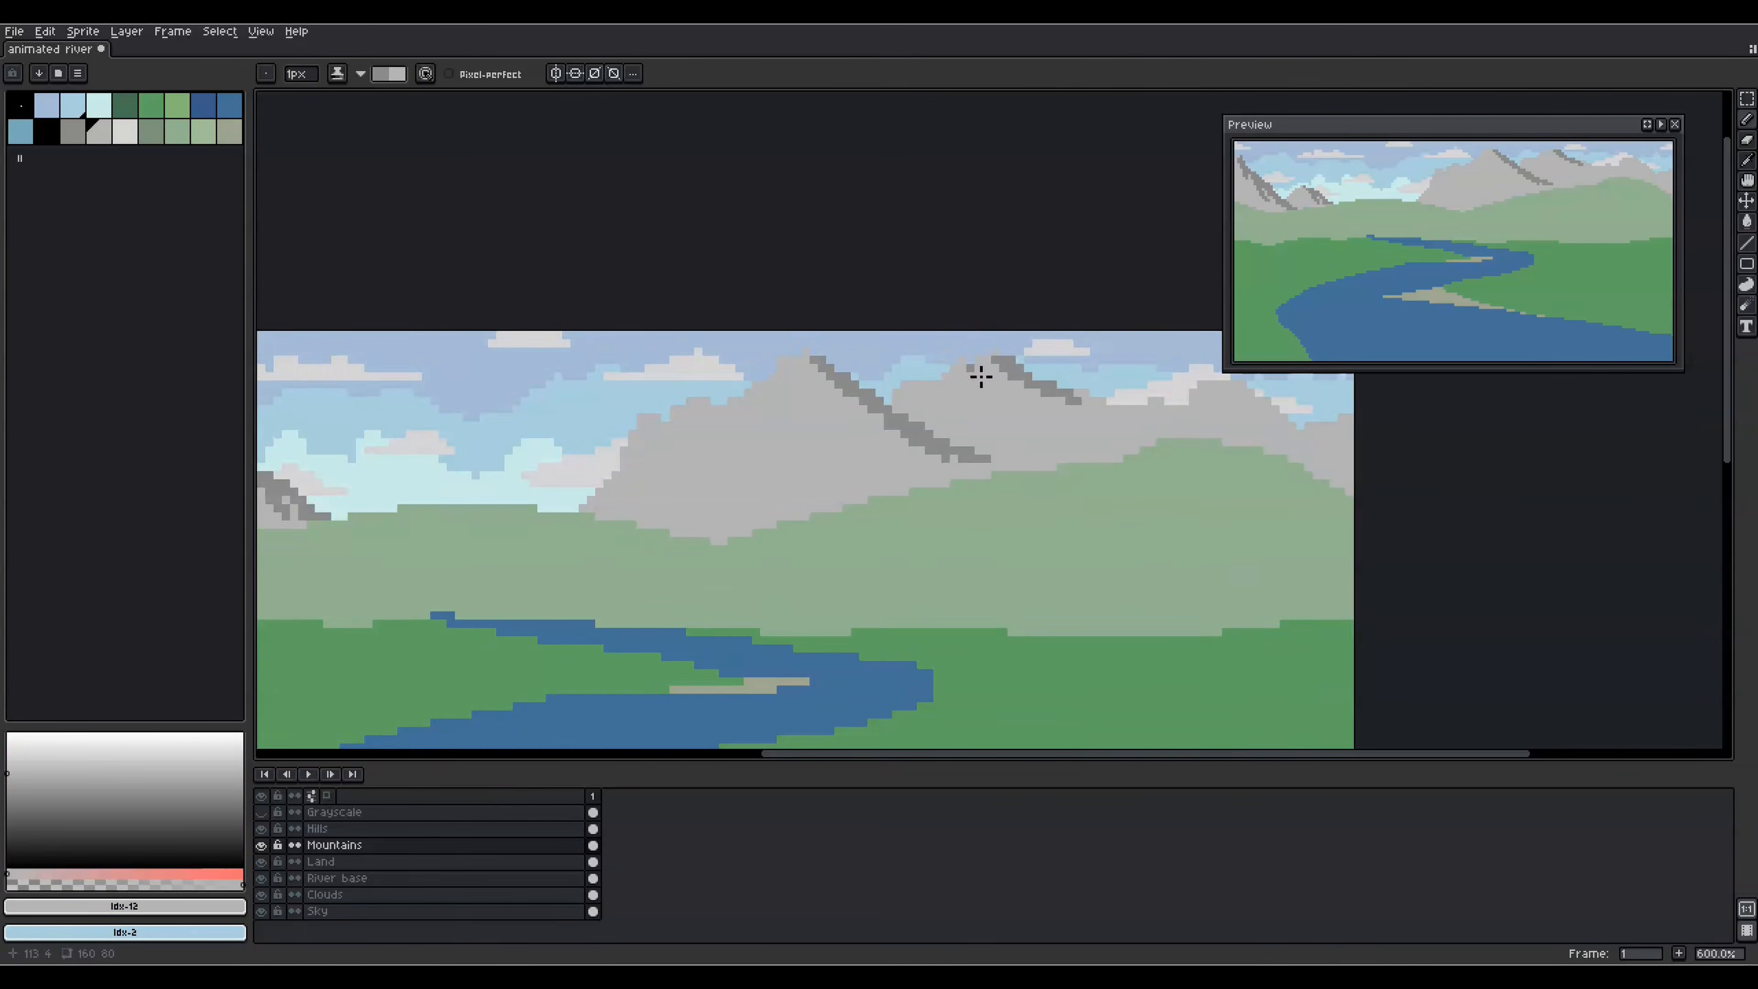
Draw dark gray ridge shadows on the mountains, and recolor the clouds near-white on the Clouds layer.
left_click_drag(980, 376, 1279, 546)
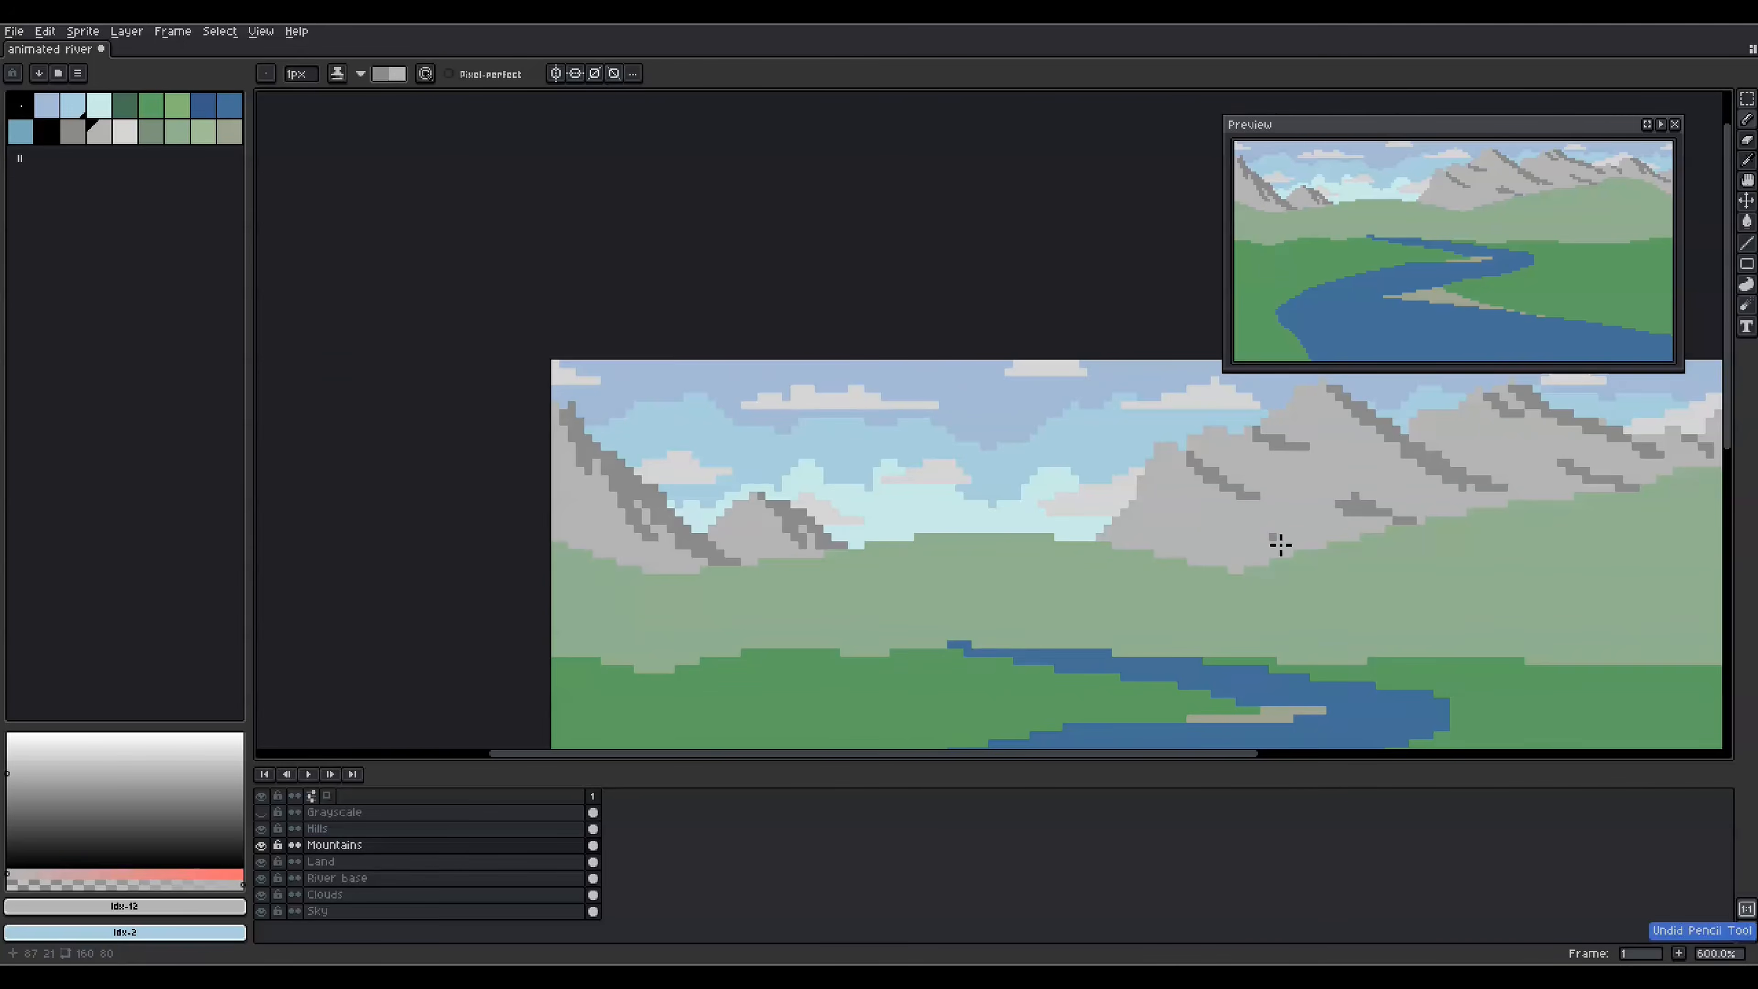
left_click(261, 895)
left_click(261, 895)
scroll(704, 416, "down", 3)
key("g")
left_click(326, 894)
scroll(559, 401, "down", 1)
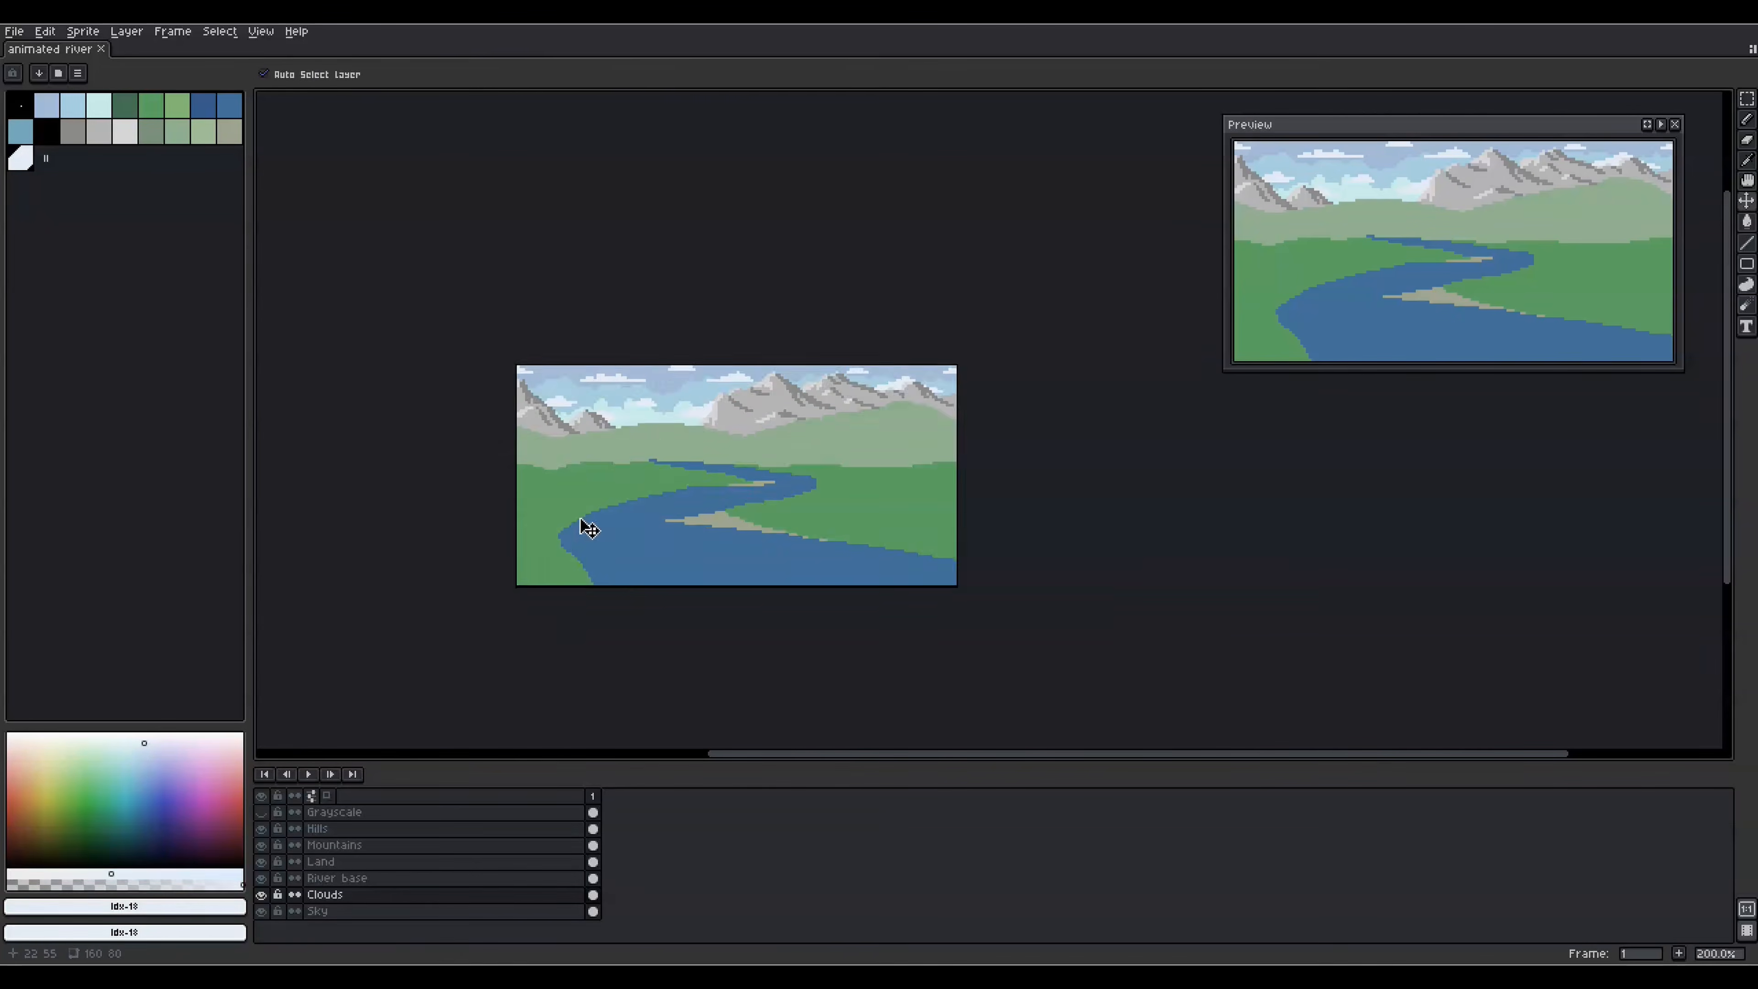
Shade the slopes on the Hills layer with darker and lighter muted green pencil strokes.
left_click(317, 829)
key("b")
scroll(711, 516, "up", 2)
left_click_drag(609, 341, 840, 405)
mouse_move(1028, 389)
left_mouse_down()
mouse_move(926, 409)
mouse_move(1038, 423)
left_mouse_up()
scroll(1039, 423, "up", 2)
left_click(73, 132)
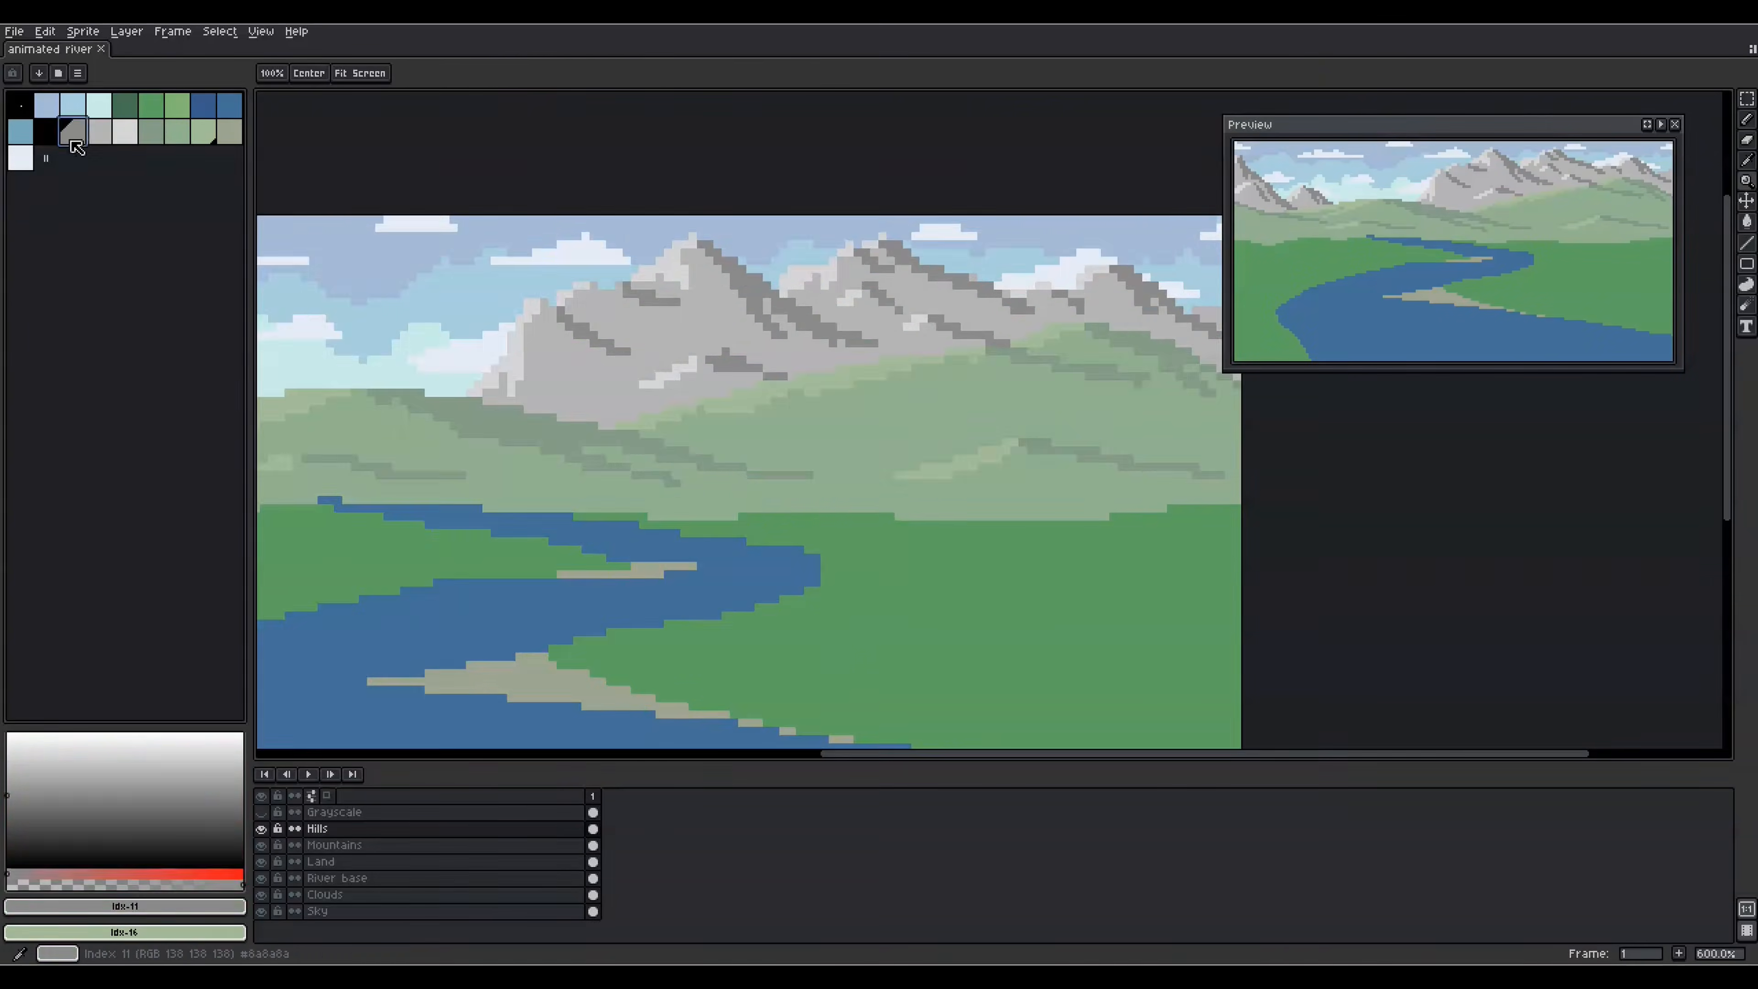
left_click(334, 844)
left_click(318, 829)
scroll(392, 719, "down", 4)
On the Land layer, desaturate the palette's land greens to muted gray-green tones.
left_click(320, 862)
left_click(13, 73)
left_click(177, 106)
left_click_drag(125, 106, 151, 105)
Texture the land with darker and lighter green strokes, shading the near river banks and highlighting the opposite edge.
left_click_drag(392, 480, 436, 492)
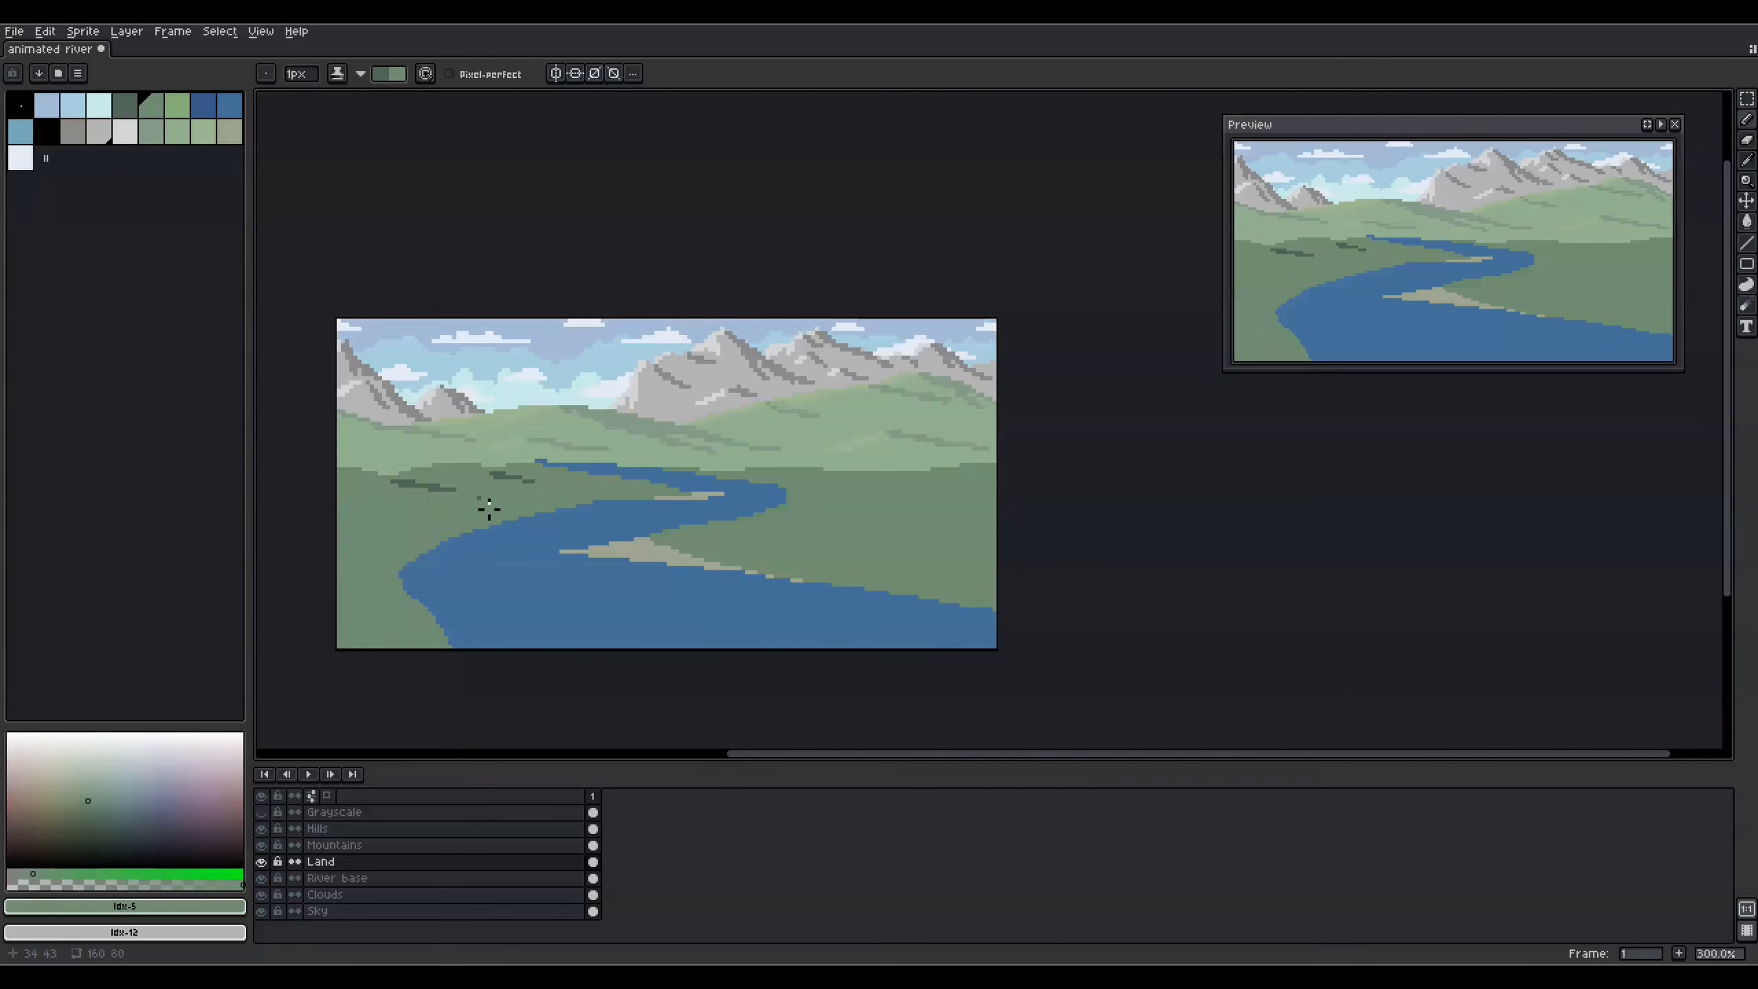
left_click_drag(774, 520, 826, 510)
left_click_drag(907, 560, 955, 552)
left_click_drag(394, 511, 460, 508)
left_click_drag(124, 106, 151, 106)
left_click_drag(422, 644, 421, 558)
left_click_drag(824, 583, 995, 607)
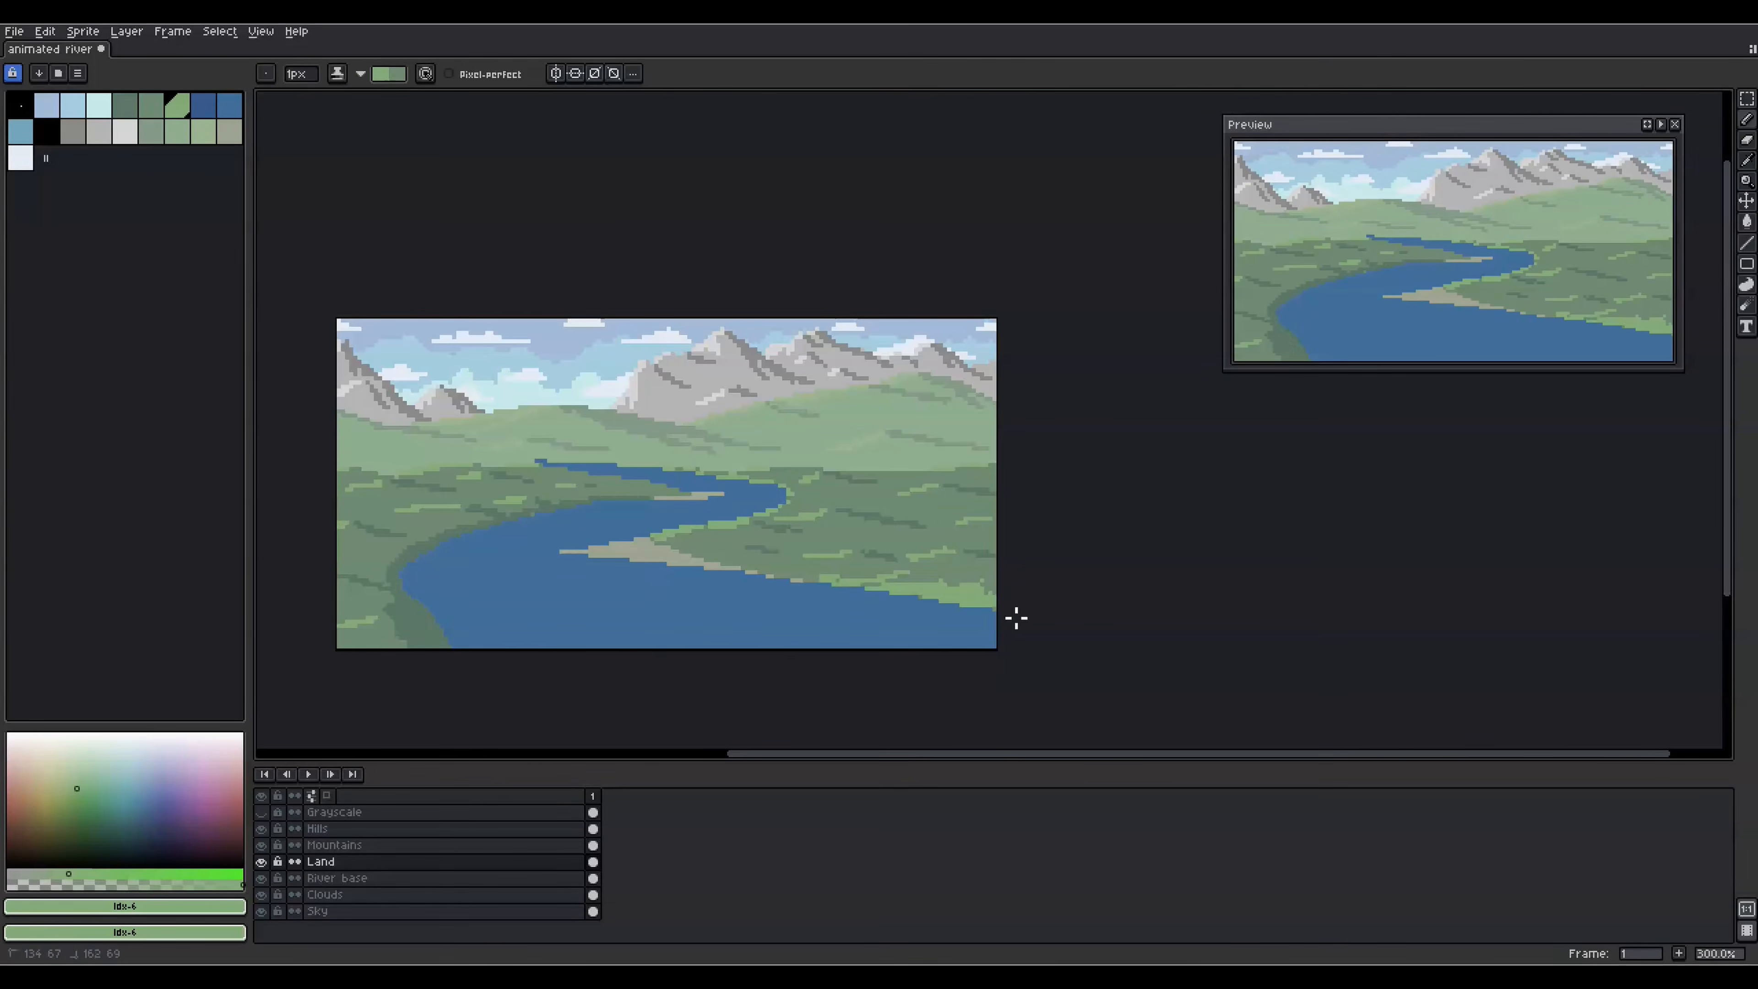
Compare the land highlights in grayscale and shift the light green palette color to a more yellowish olive green.
left_click(261, 812)
left_click(177, 106)
left_click(261, 812)
left_click_drag(34, 874, 63, 875)
Shade the sandbank with lighter and darker beige strokes, adjusting the darker beige in the palette.
scroll(524, 574, "up", 2)
left_click_drag(668, 542, 739, 536)
left_click(12, 73)
left_click(12, 73)
left_click(229, 132)
left_click(69, 798)
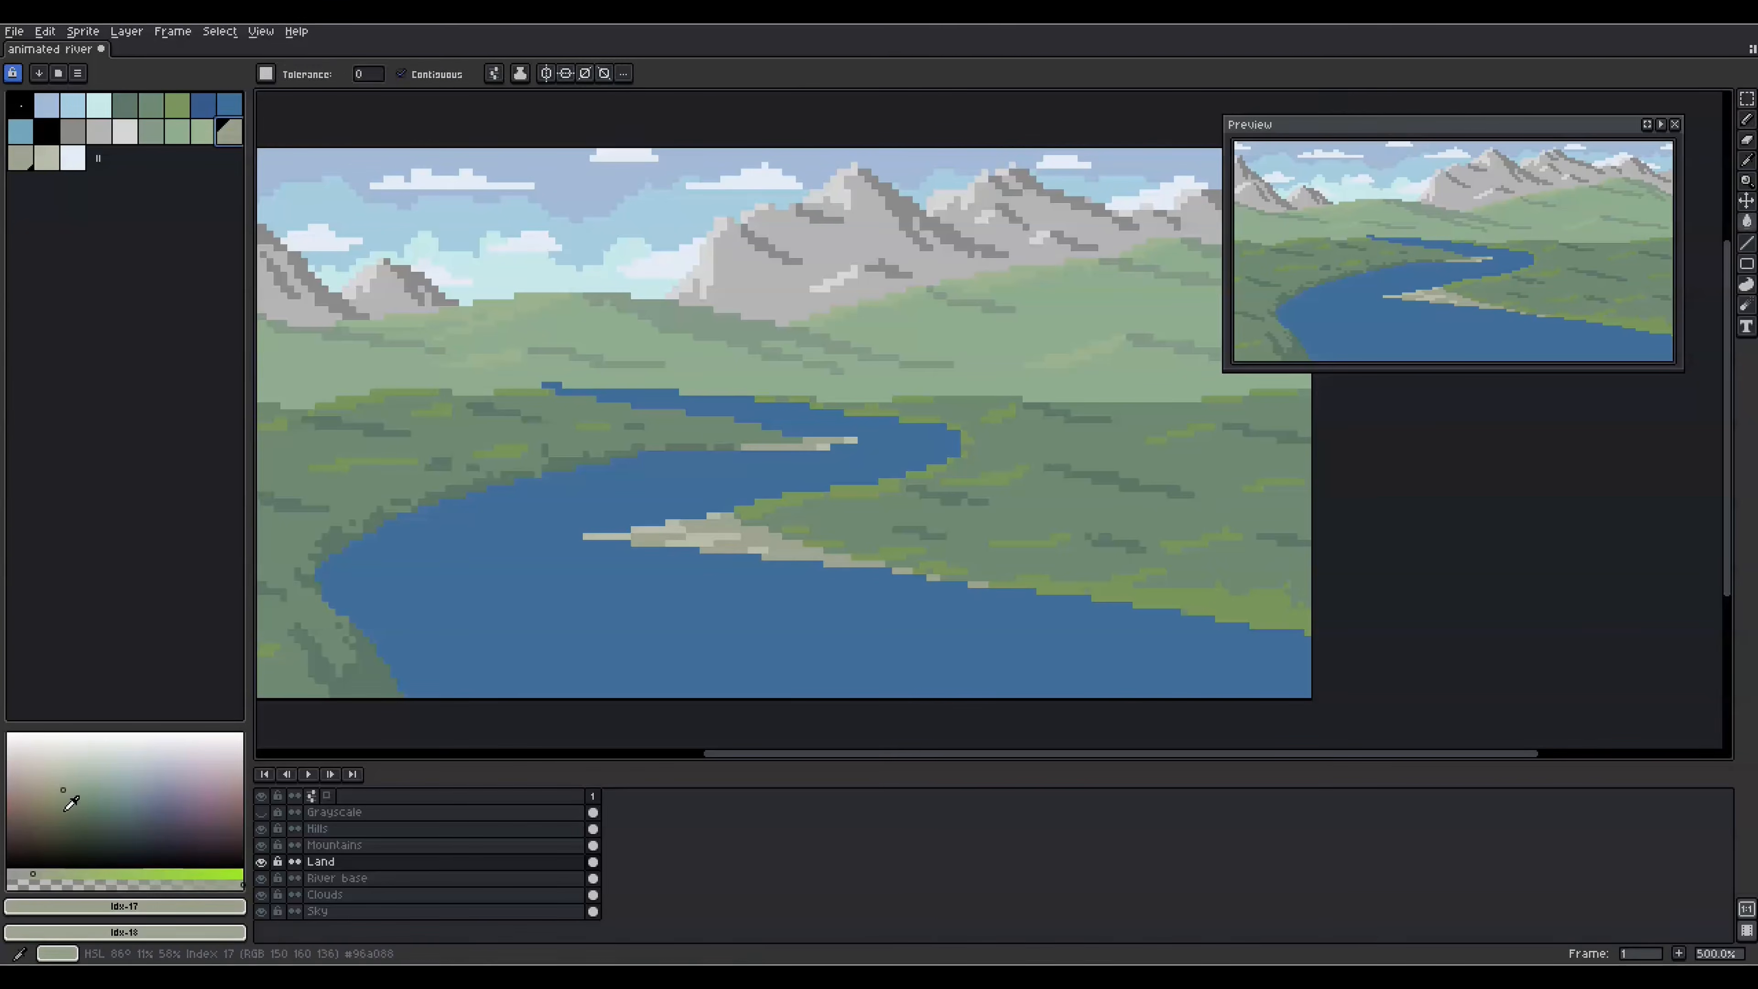
left_click(12, 74)
left_click_drag(229, 132, 20, 159)
left_click_drag(747, 533, 813, 555)
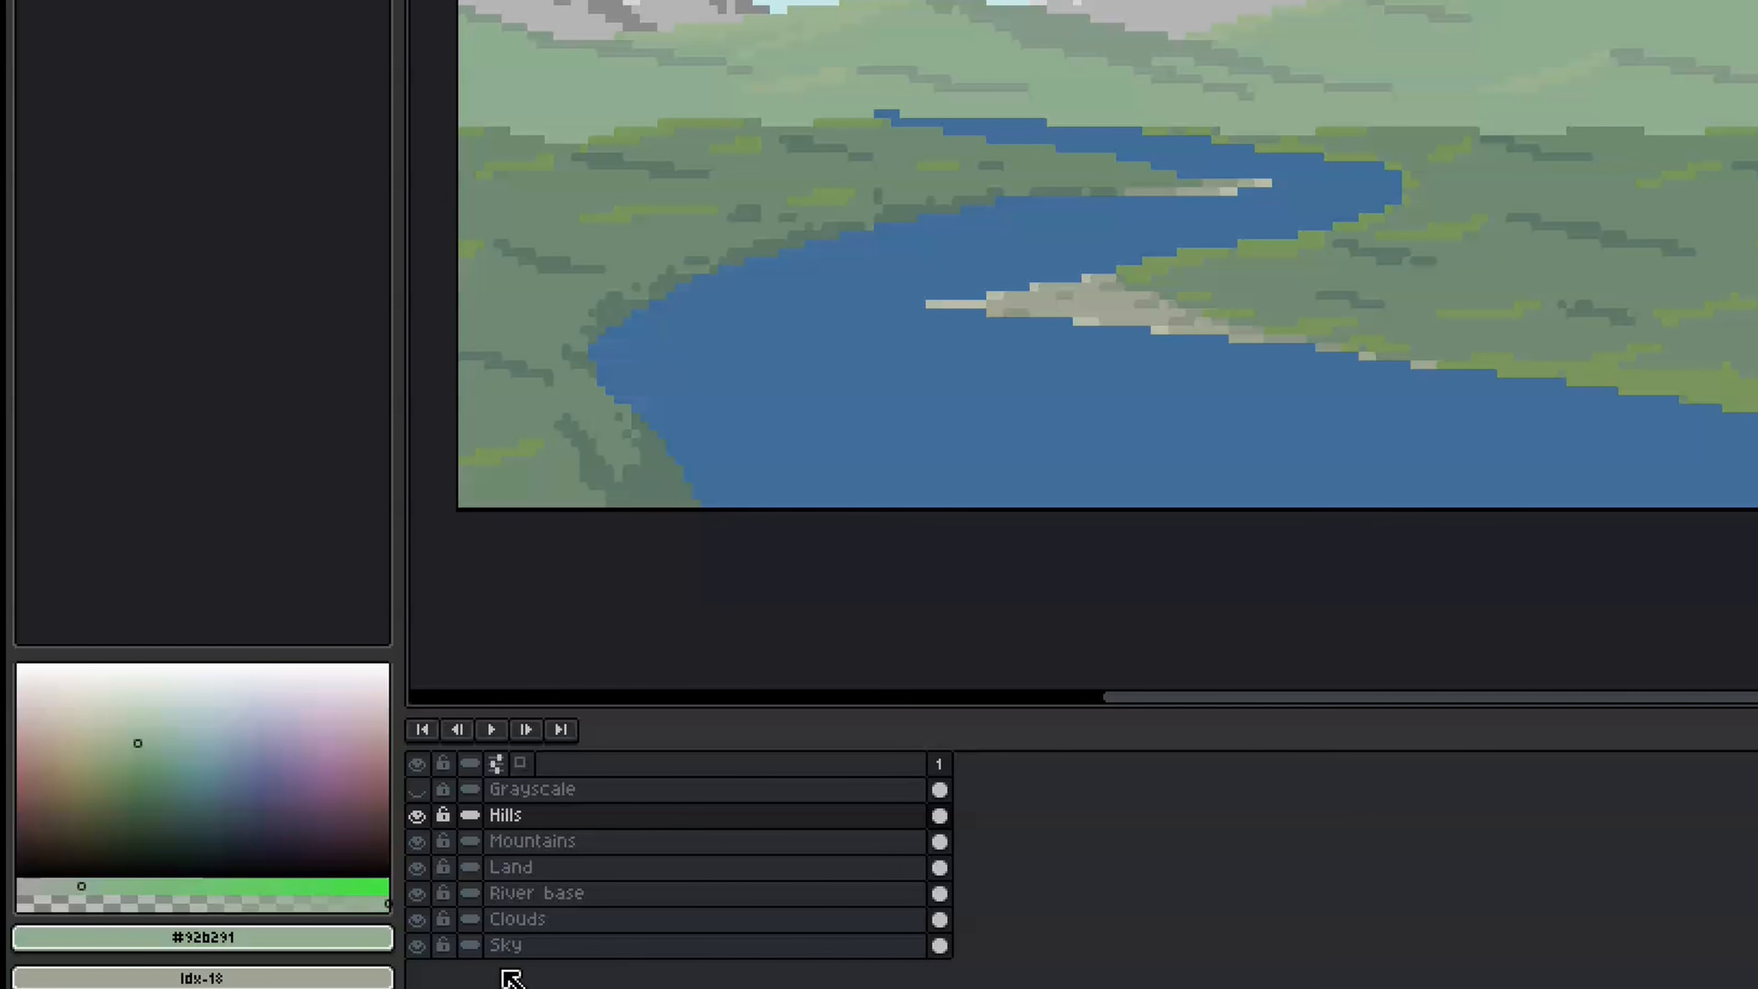
Add 15 new frames across all the layers to make a 16-frame animation.
key("alt+n")
key("alt+n")
key("alt+n")
key("alt+n")
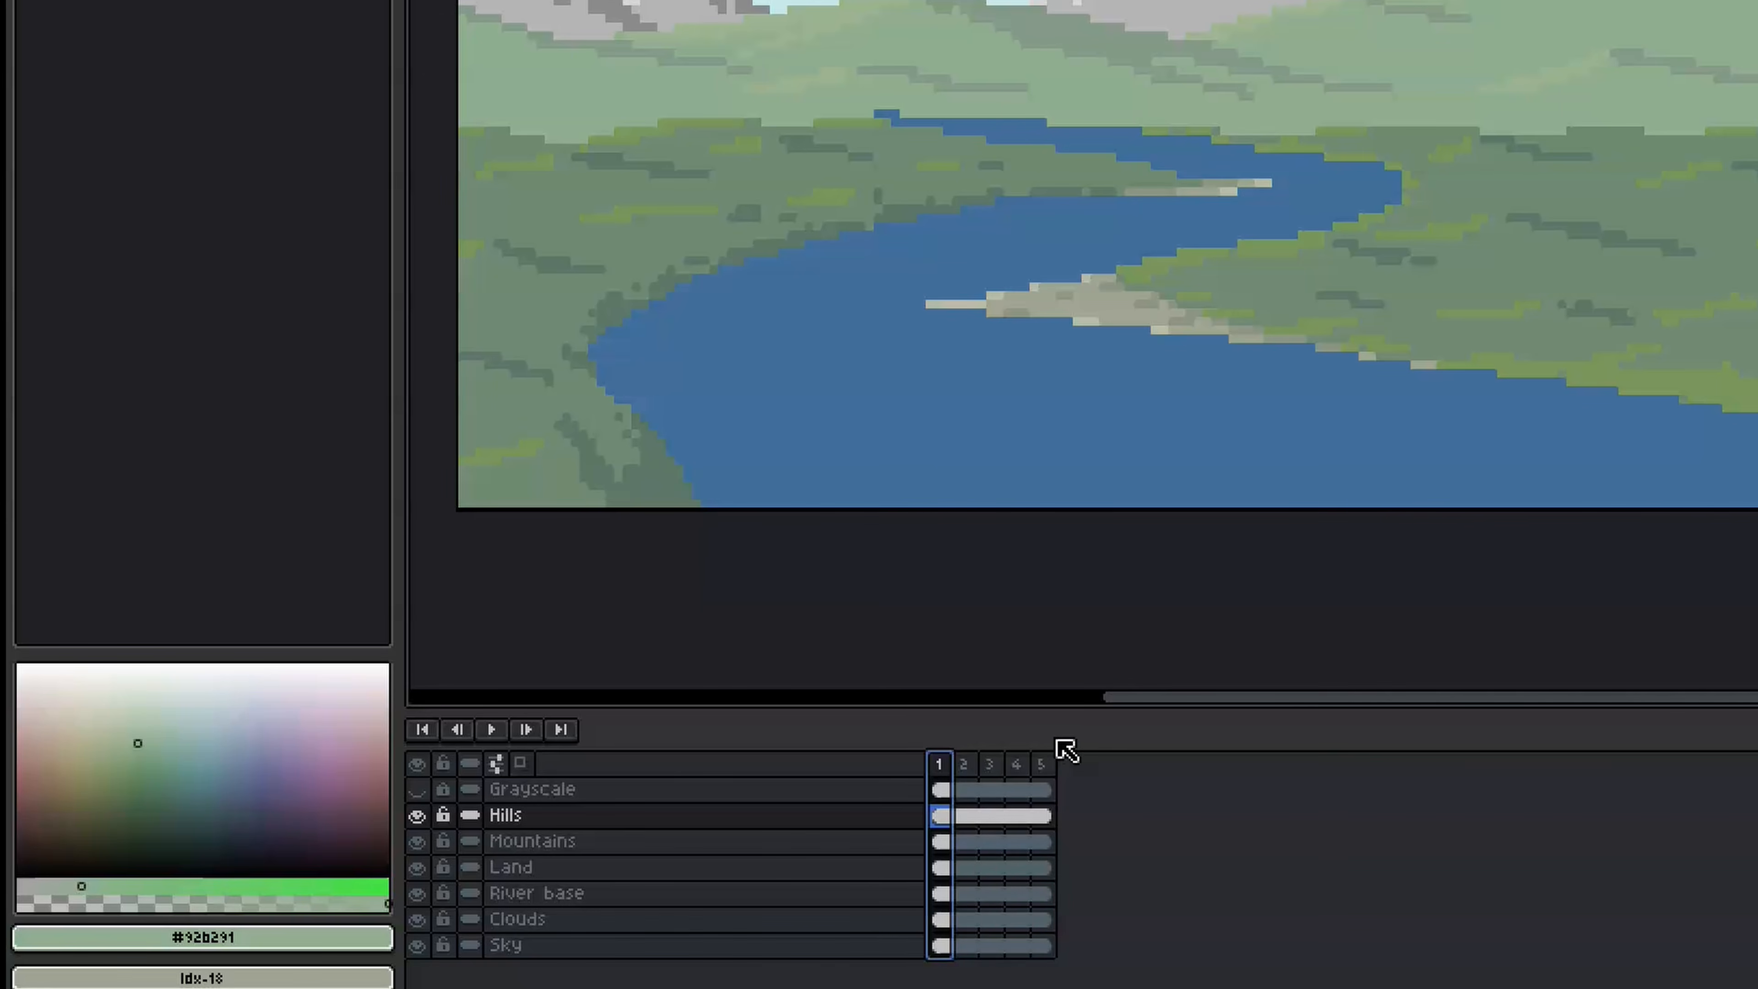
key("alt+n")
key("alt+n")
key("alt+n")
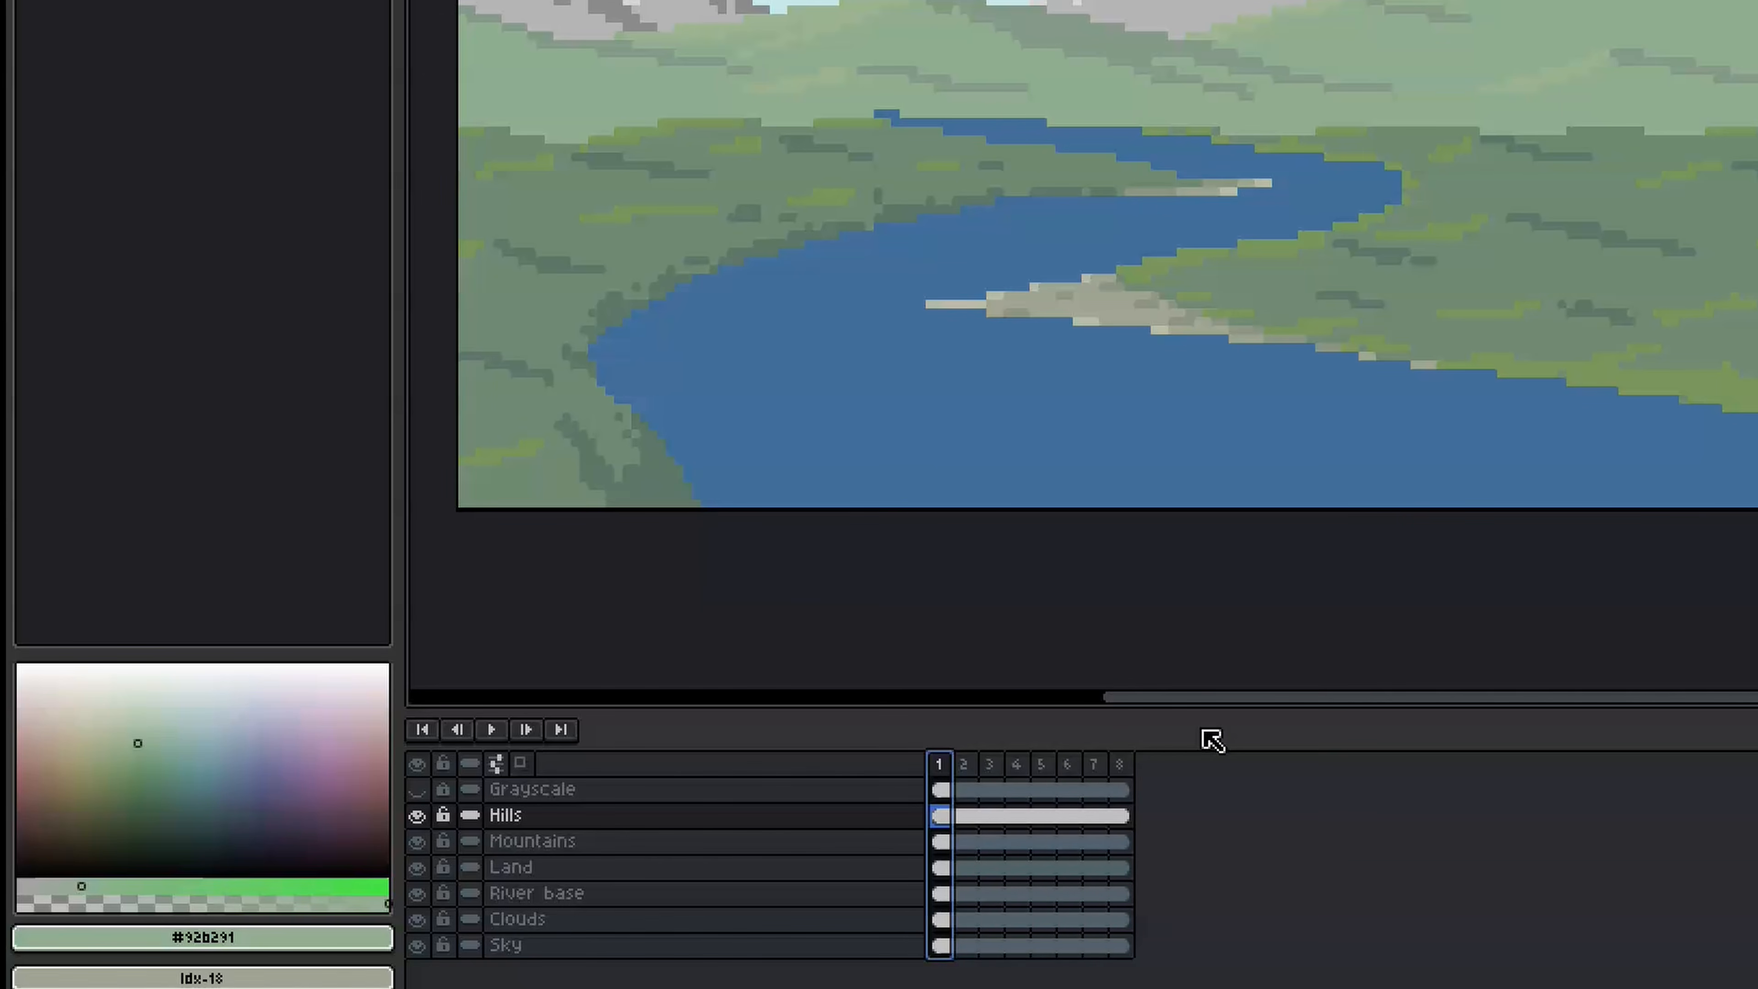
key("alt+n")
key("alt+n")
key("alt+n")
key("alt+n")
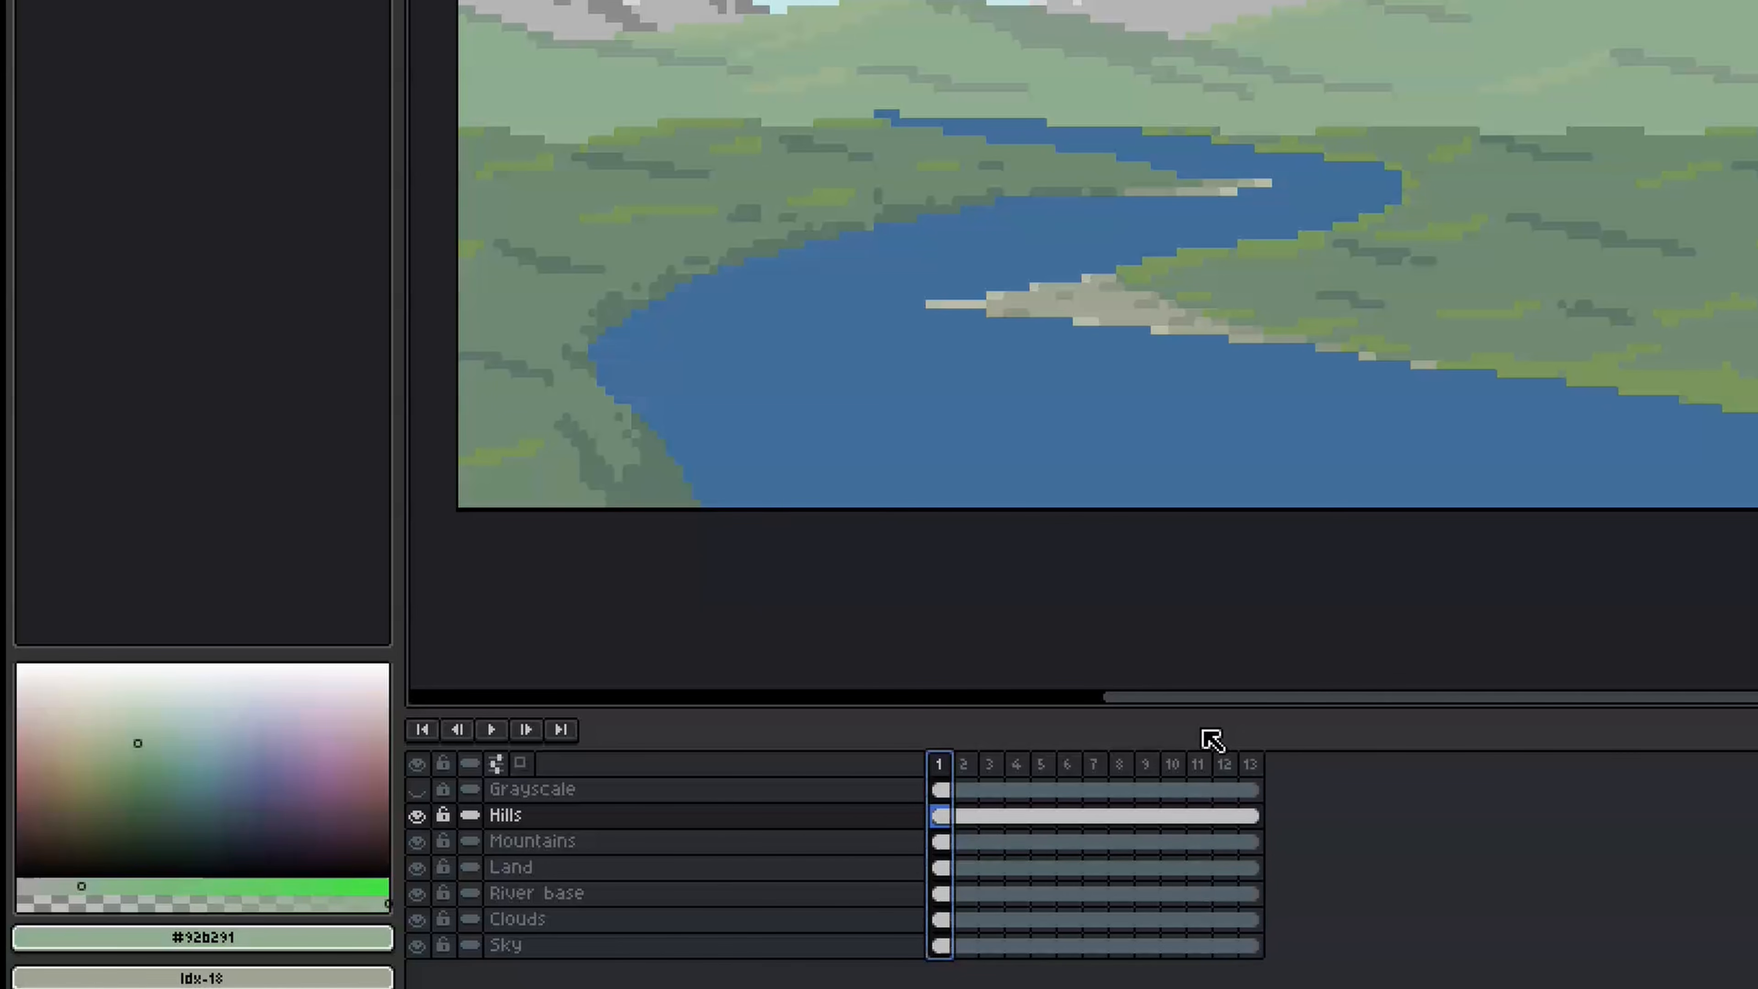
key("alt+n")
key("alt+n")
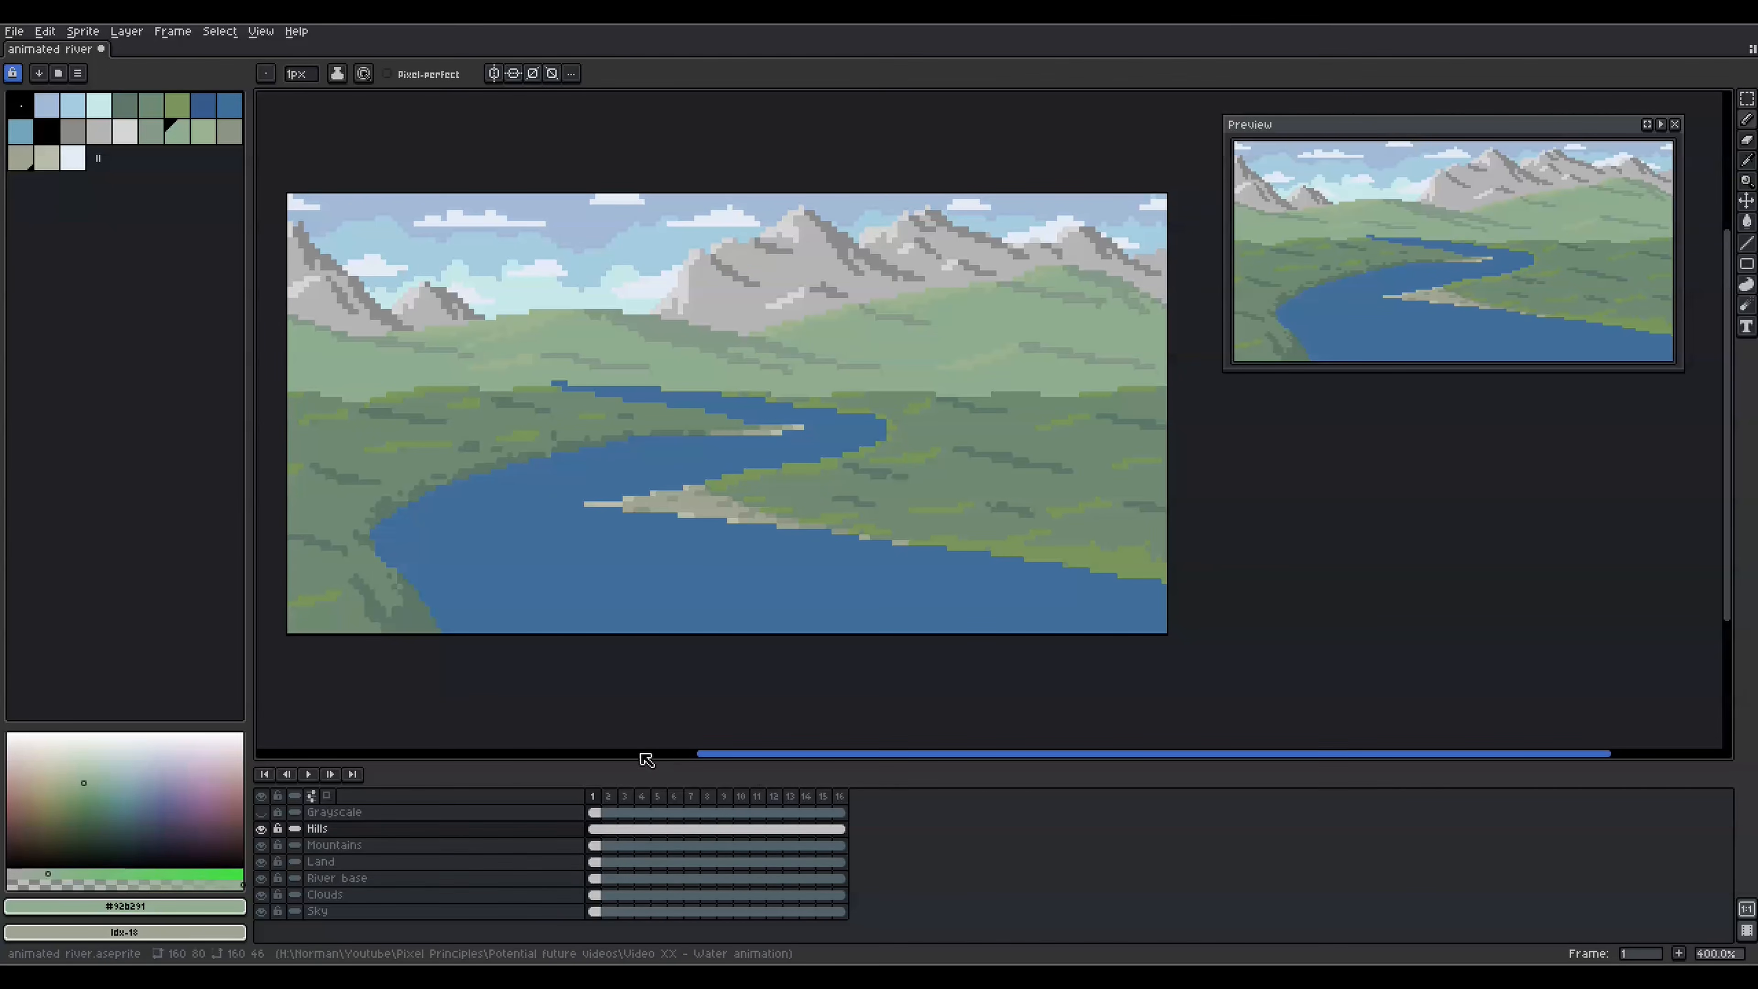
Add a new layer named "River particles" directly above the River base layer.
left_click(278, 812)
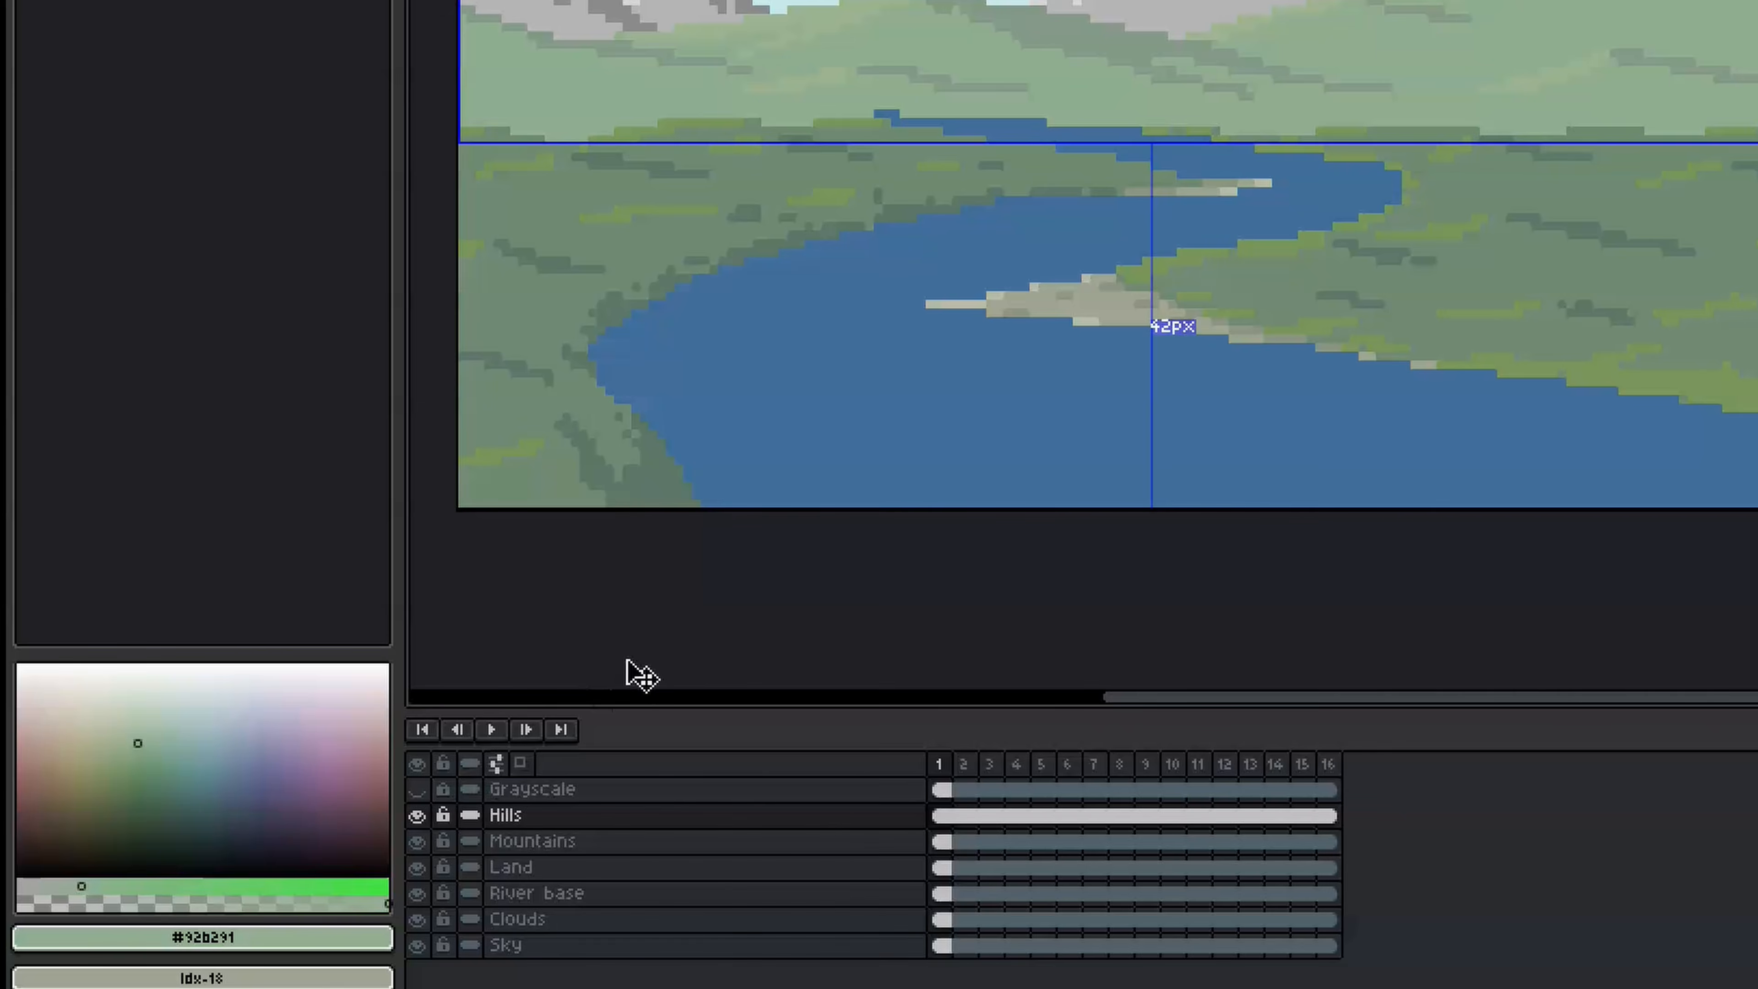
left_click(548, 894)
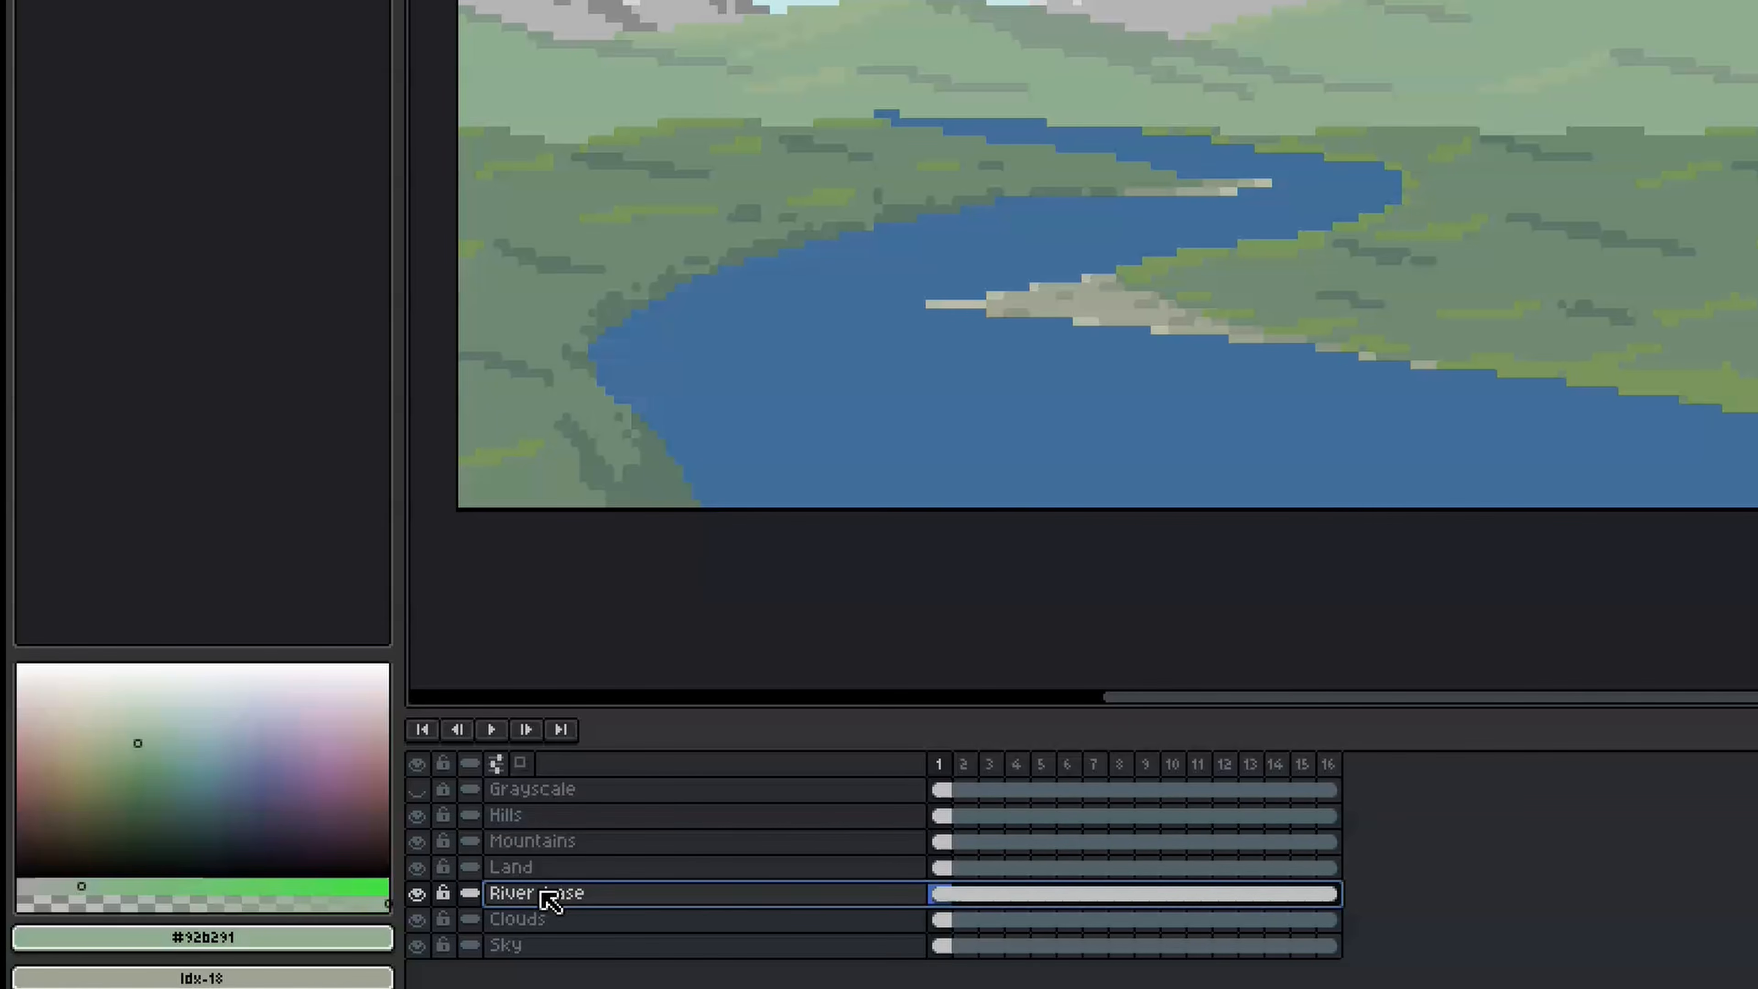
right_click(548, 898)
mouse_move(640, 860)
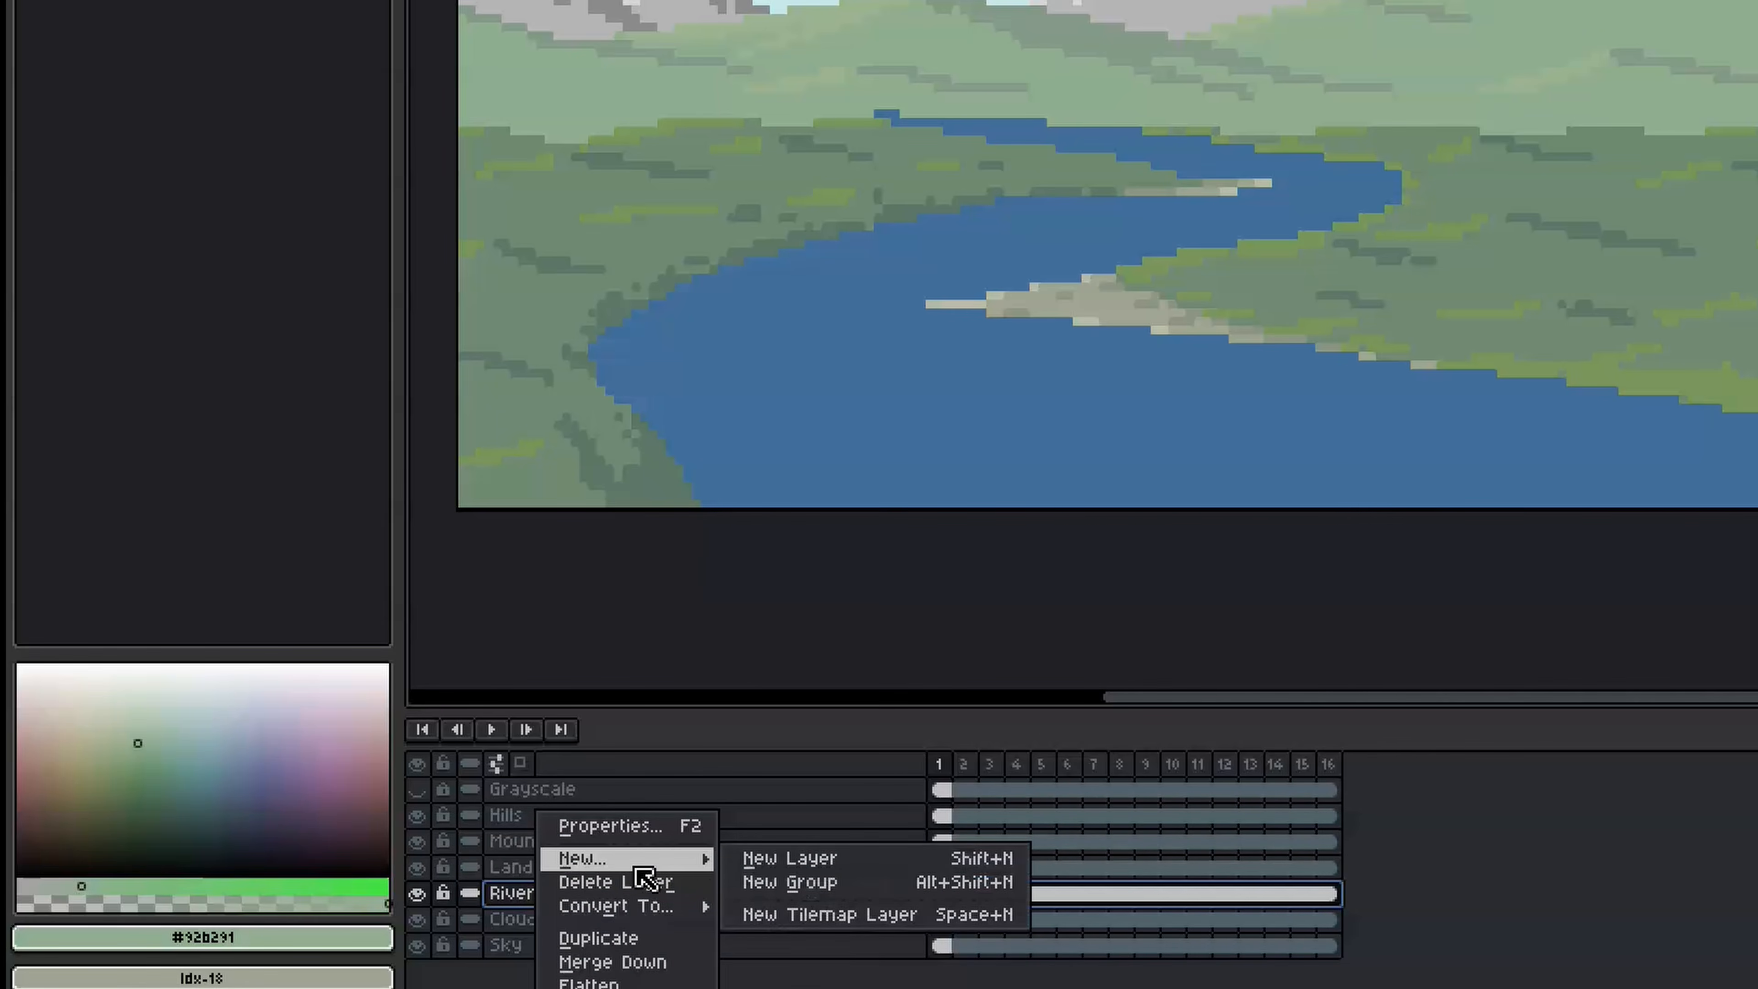
left_click(761, 858)
type("River particles")
key("Return")
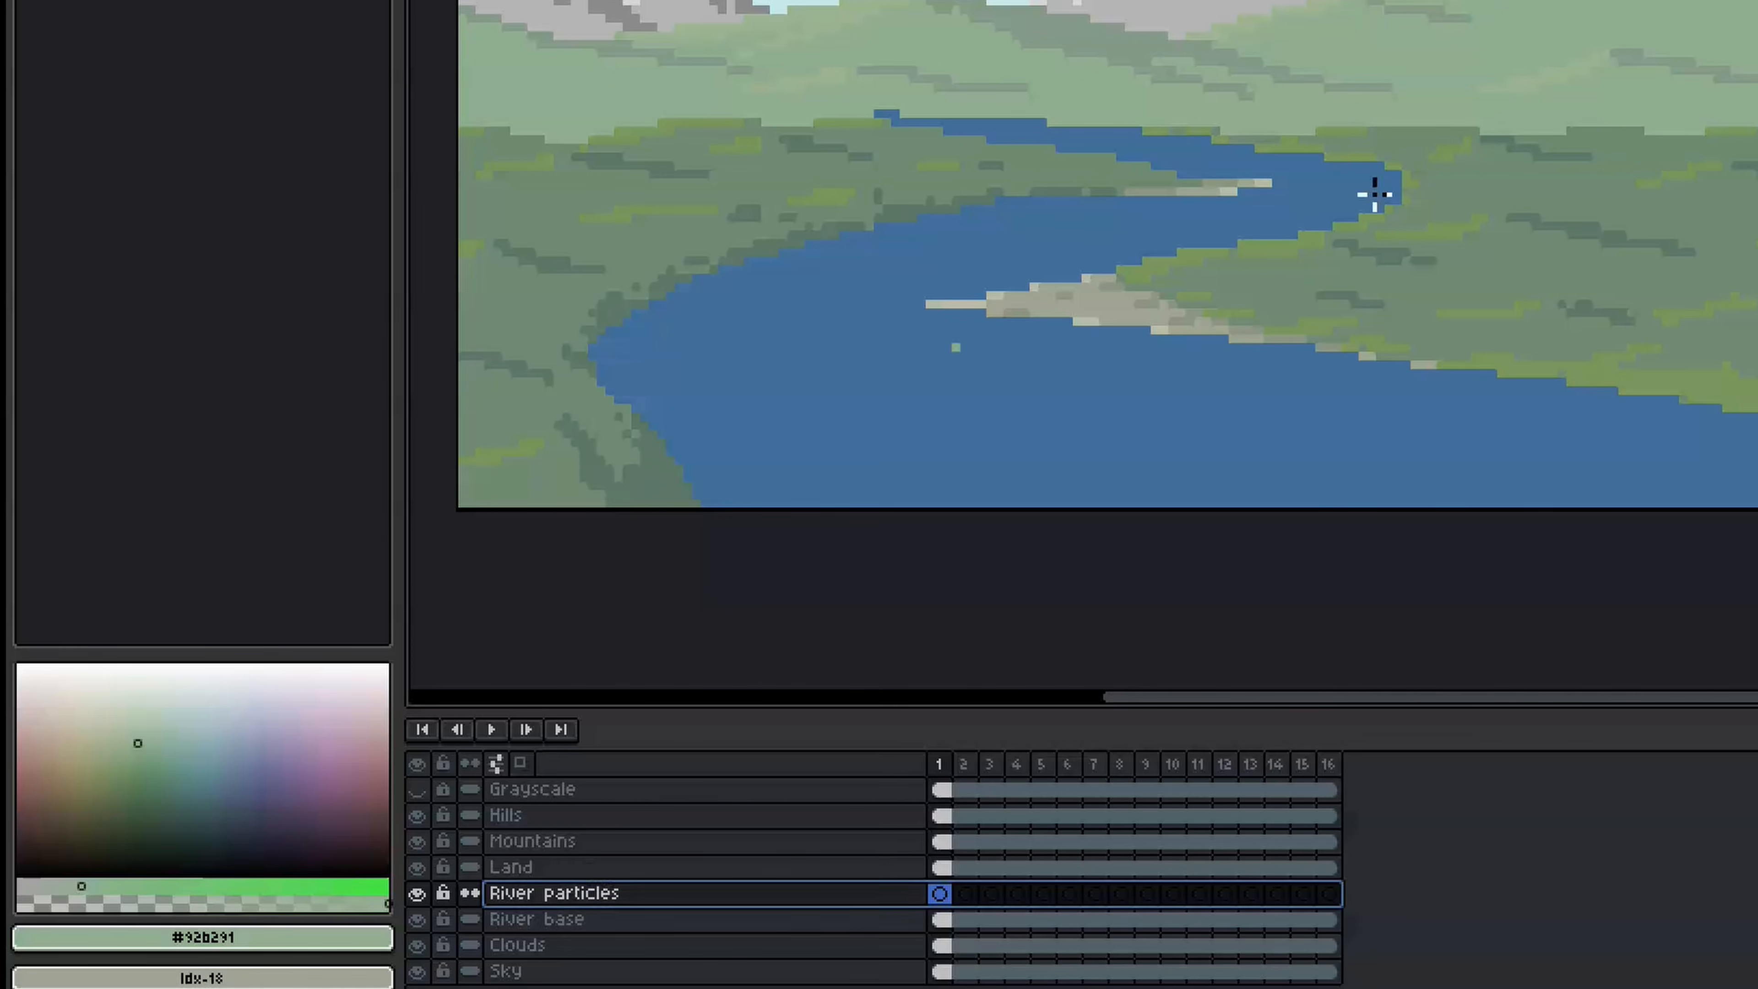
Add a new layer named "Vector field" directly above the River particles layer.
right_click(550, 900)
mouse_move(608, 858)
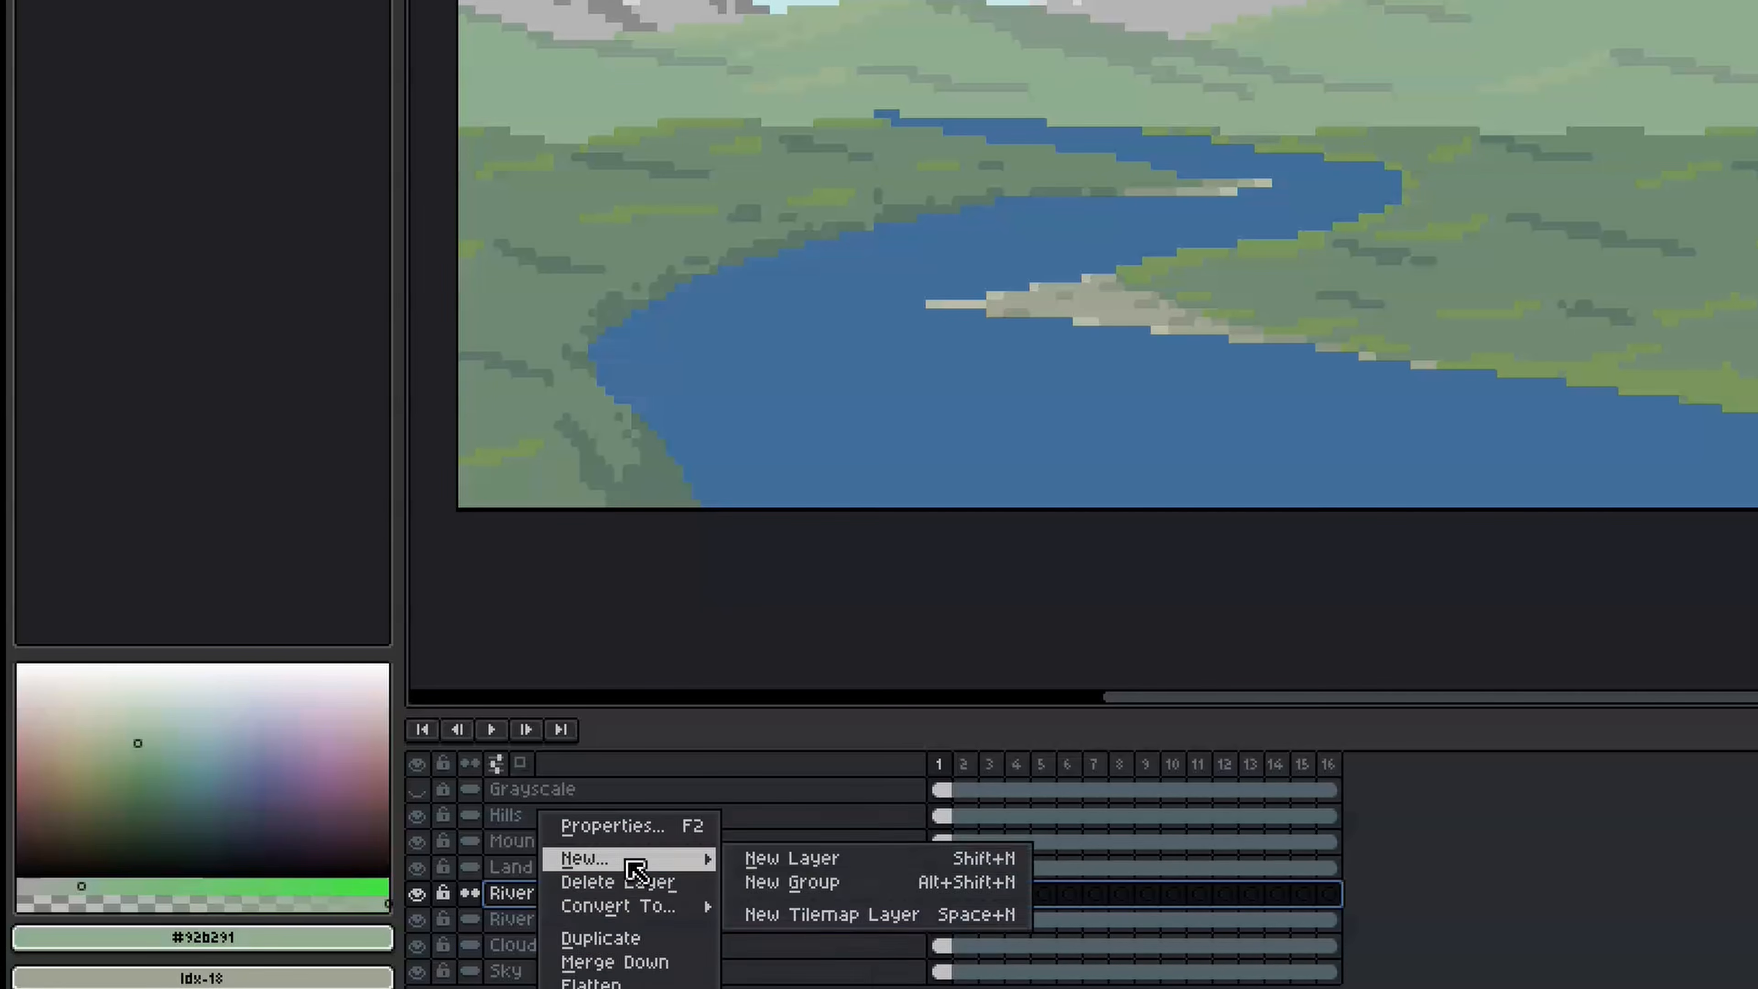
left_click(782, 857)
type("Vector field")
key("Return")
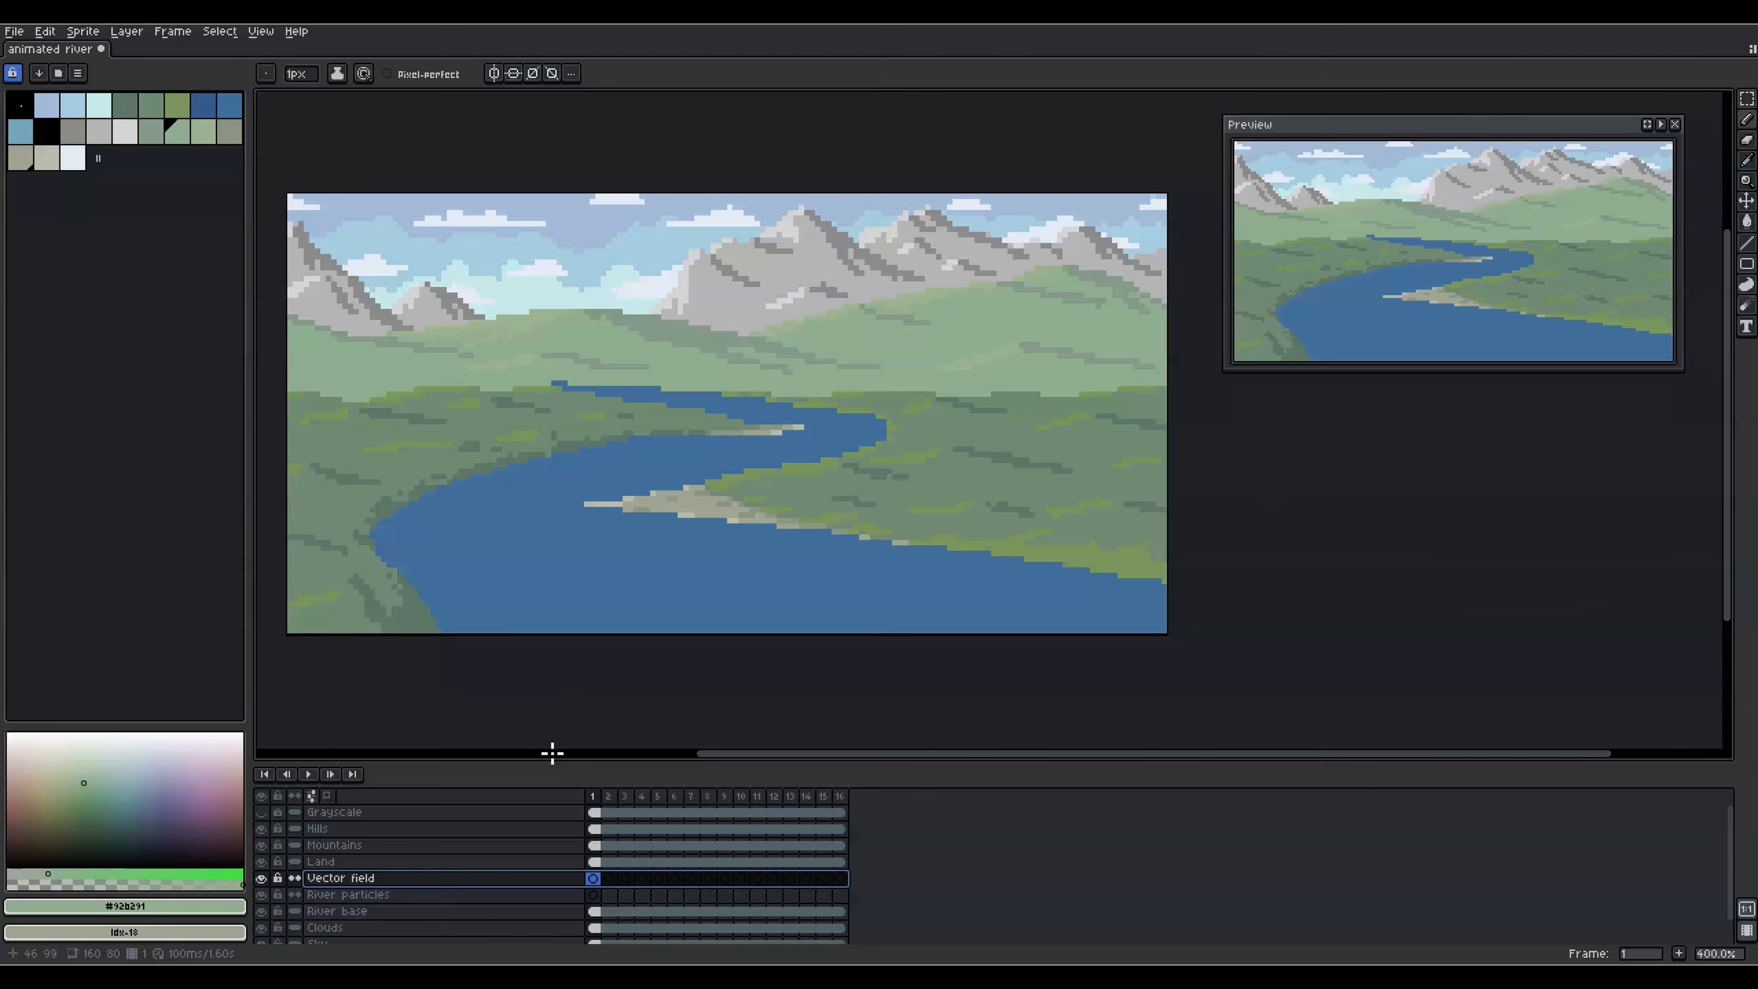
Add a new layer named "Trees" directly above the Land layer.
right_click(326, 838)
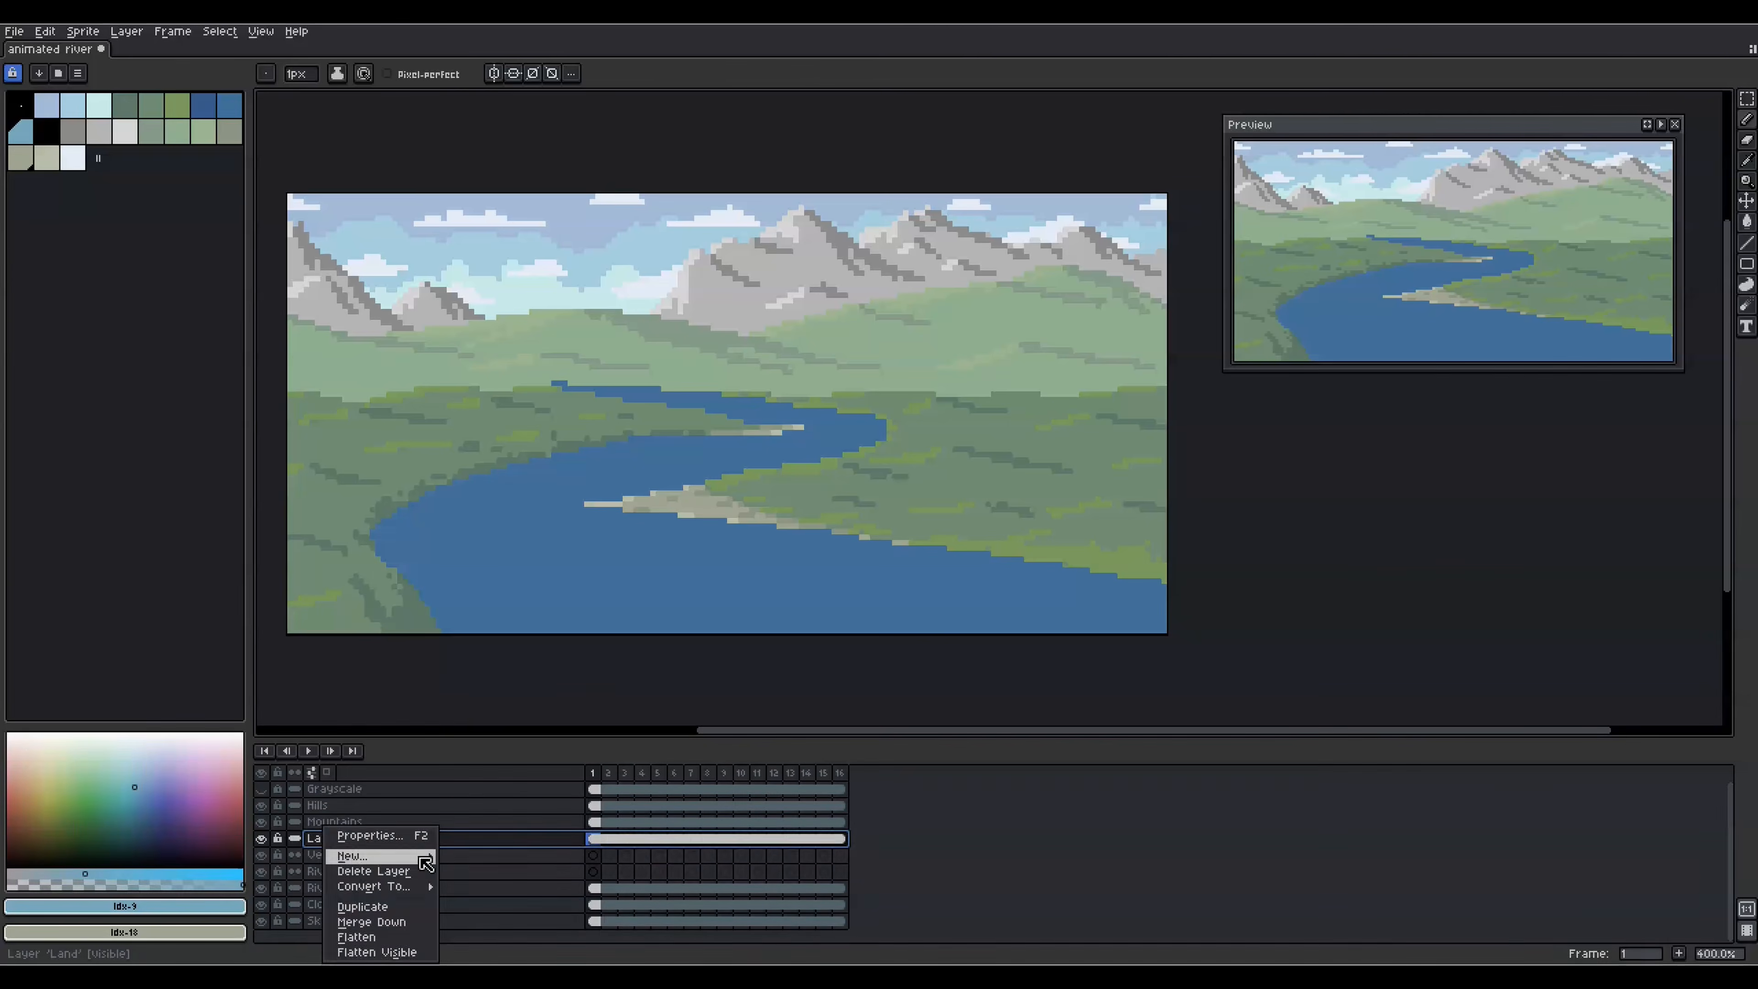
mouse_move(420, 857)
left_click(478, 857)
type("Trees")
key("Return")
Add a dark brown palette color and draw the bare trunks and branches of two trees on the grassy bank beyond the sandbank.
left_click_drag(98, 158, 123, 160)
left_click(99, 159)
left_click(124, 821)
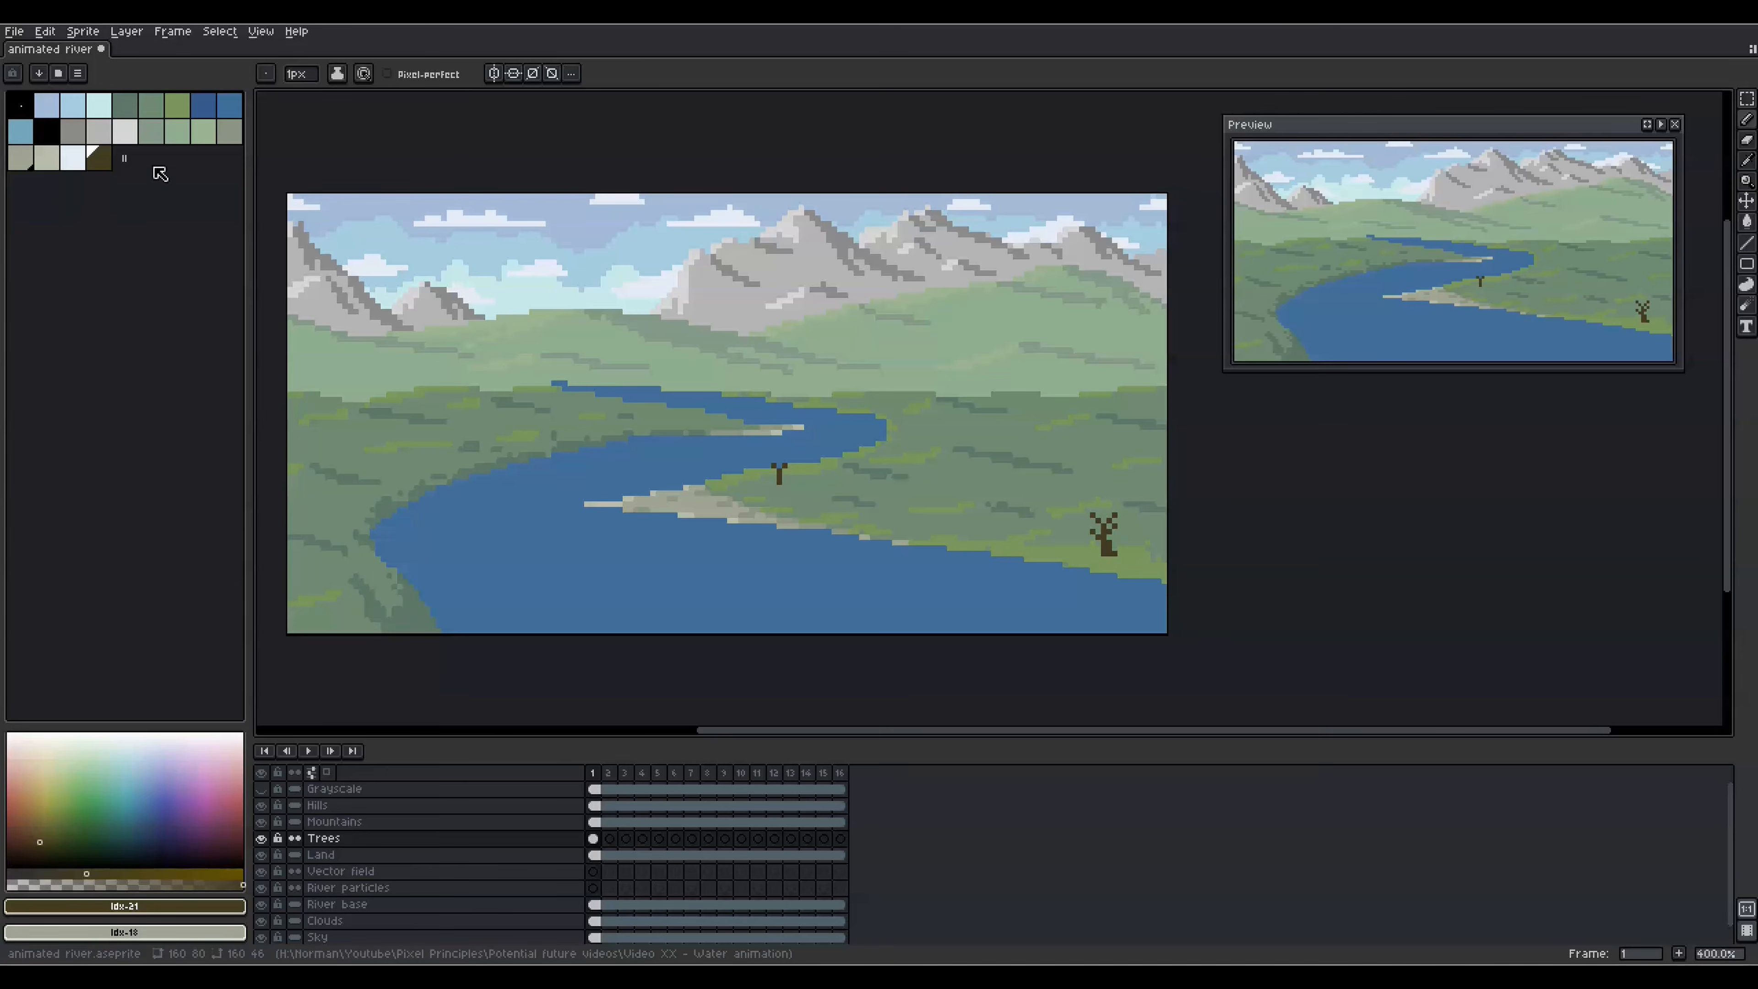
Add a green palette color, paint leafy crowns on both trees, and save the file.
left_click(125, 812)
left_click_drag(124, 158, 150, 159)
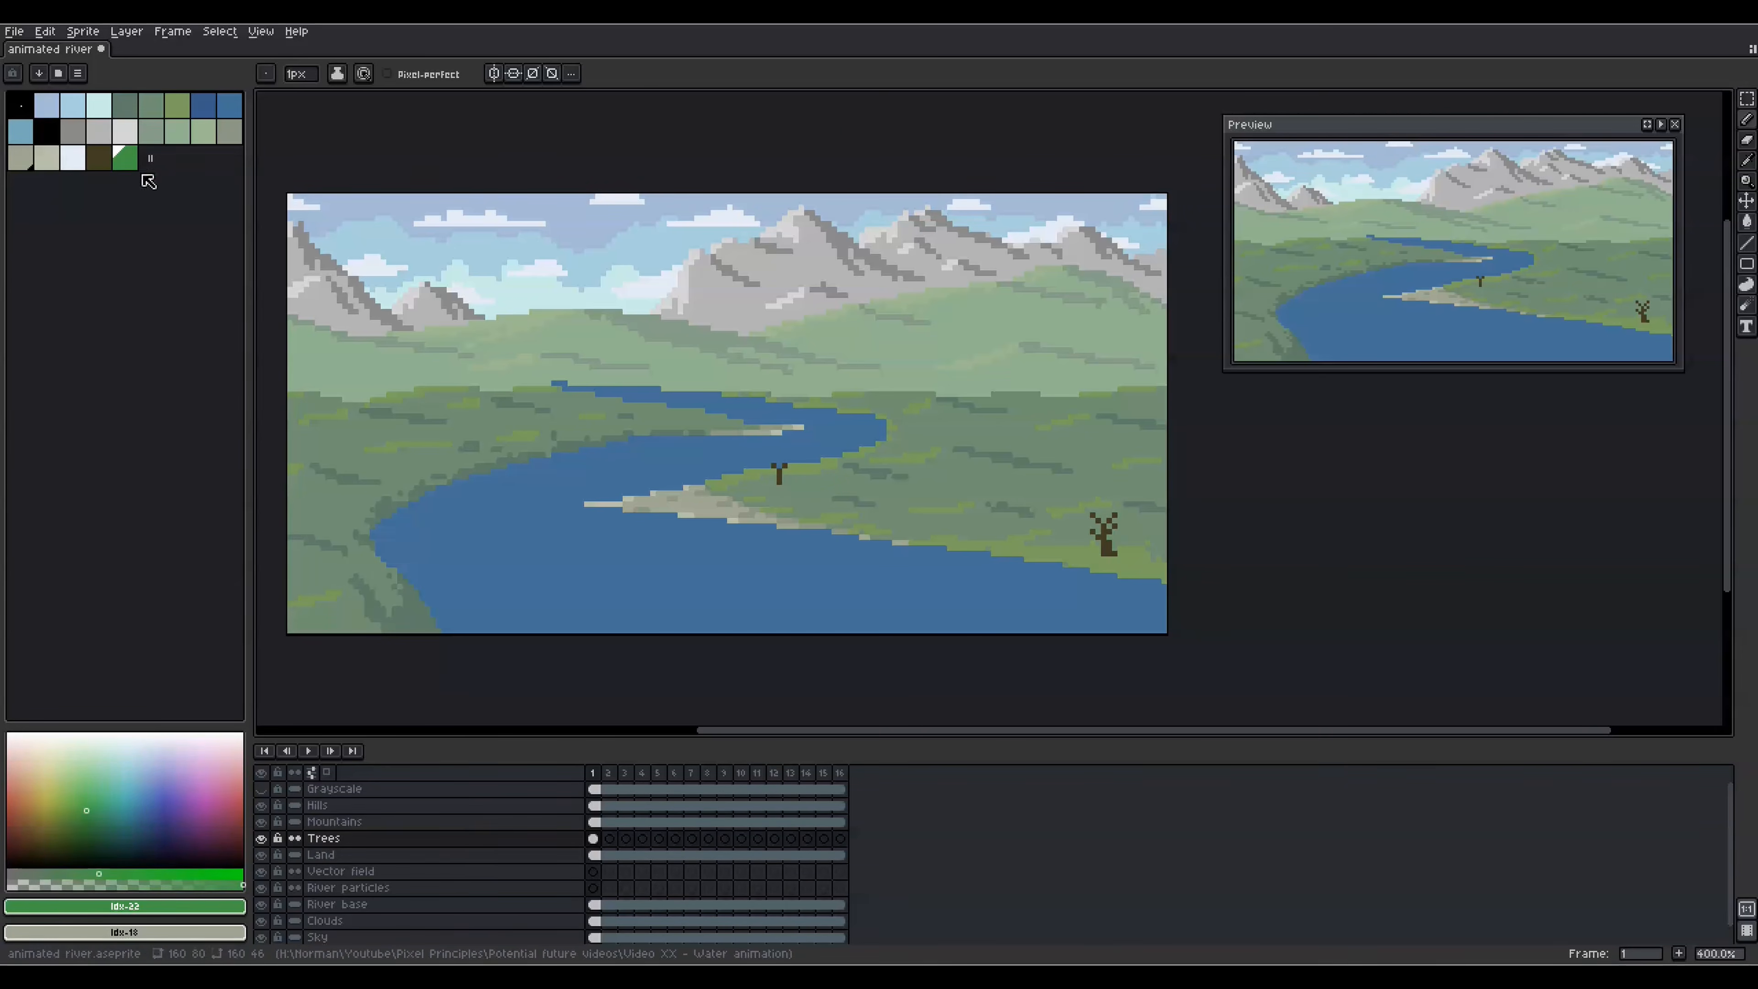
scroll(1114, 511, "up", 3)
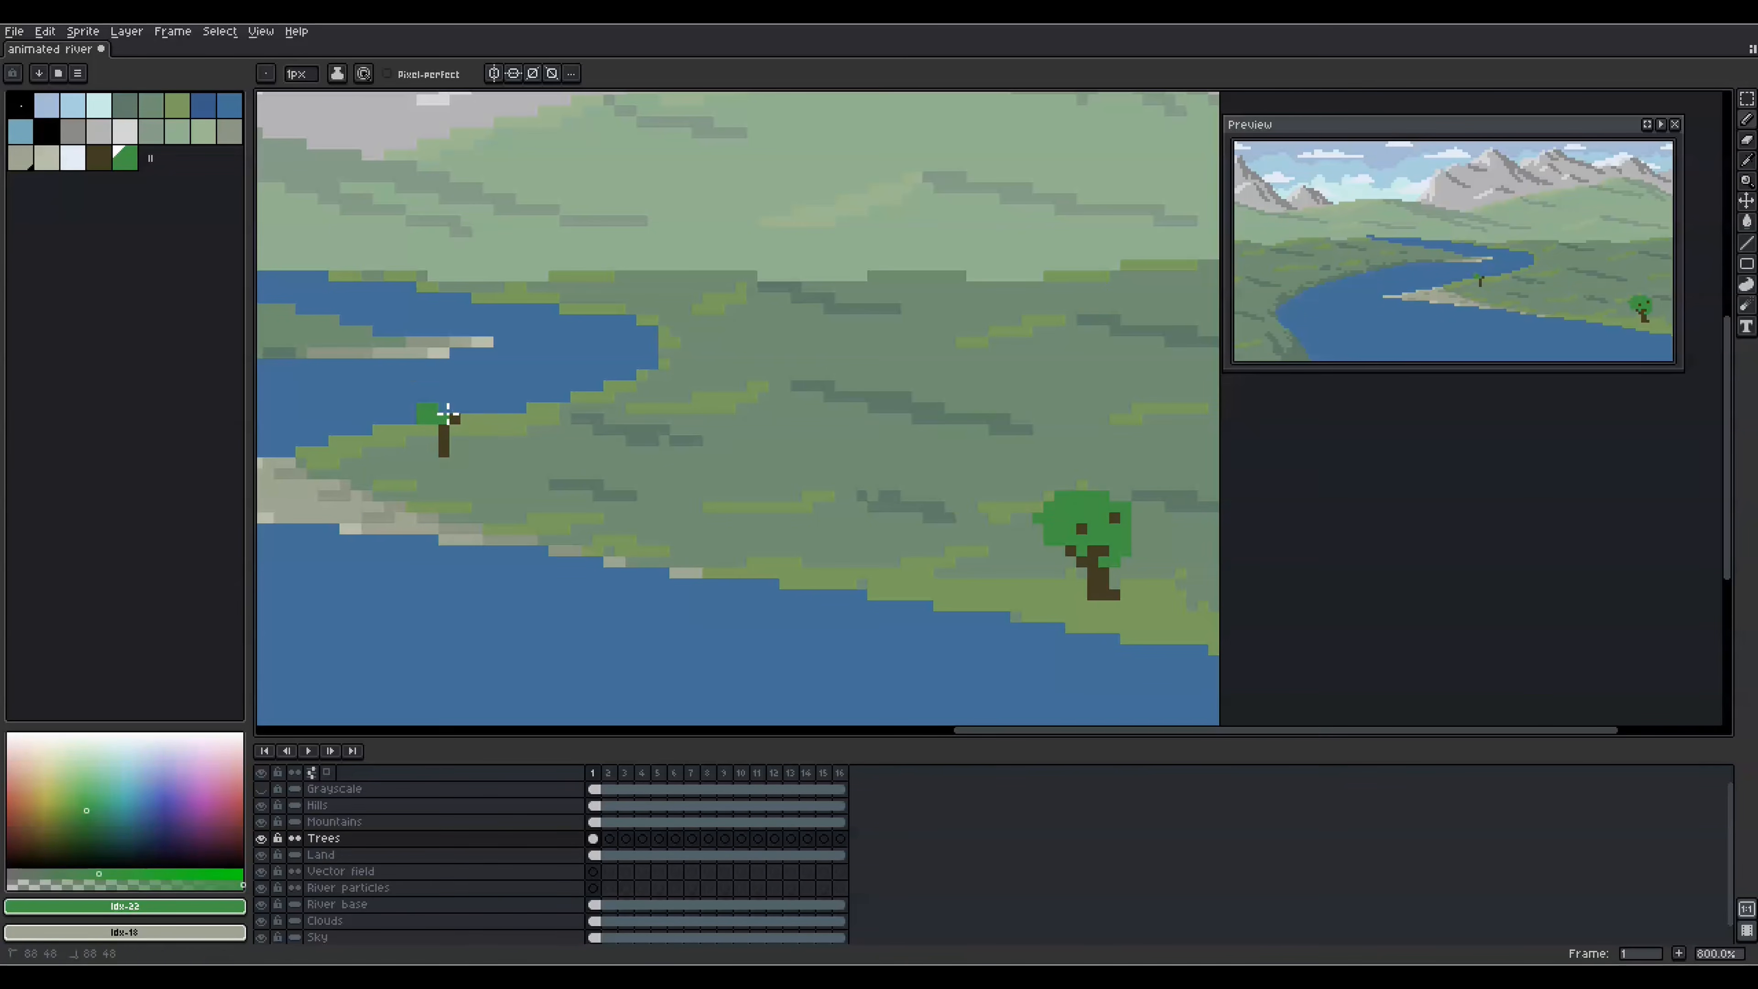
scroll(1059, 612, "down", 4)
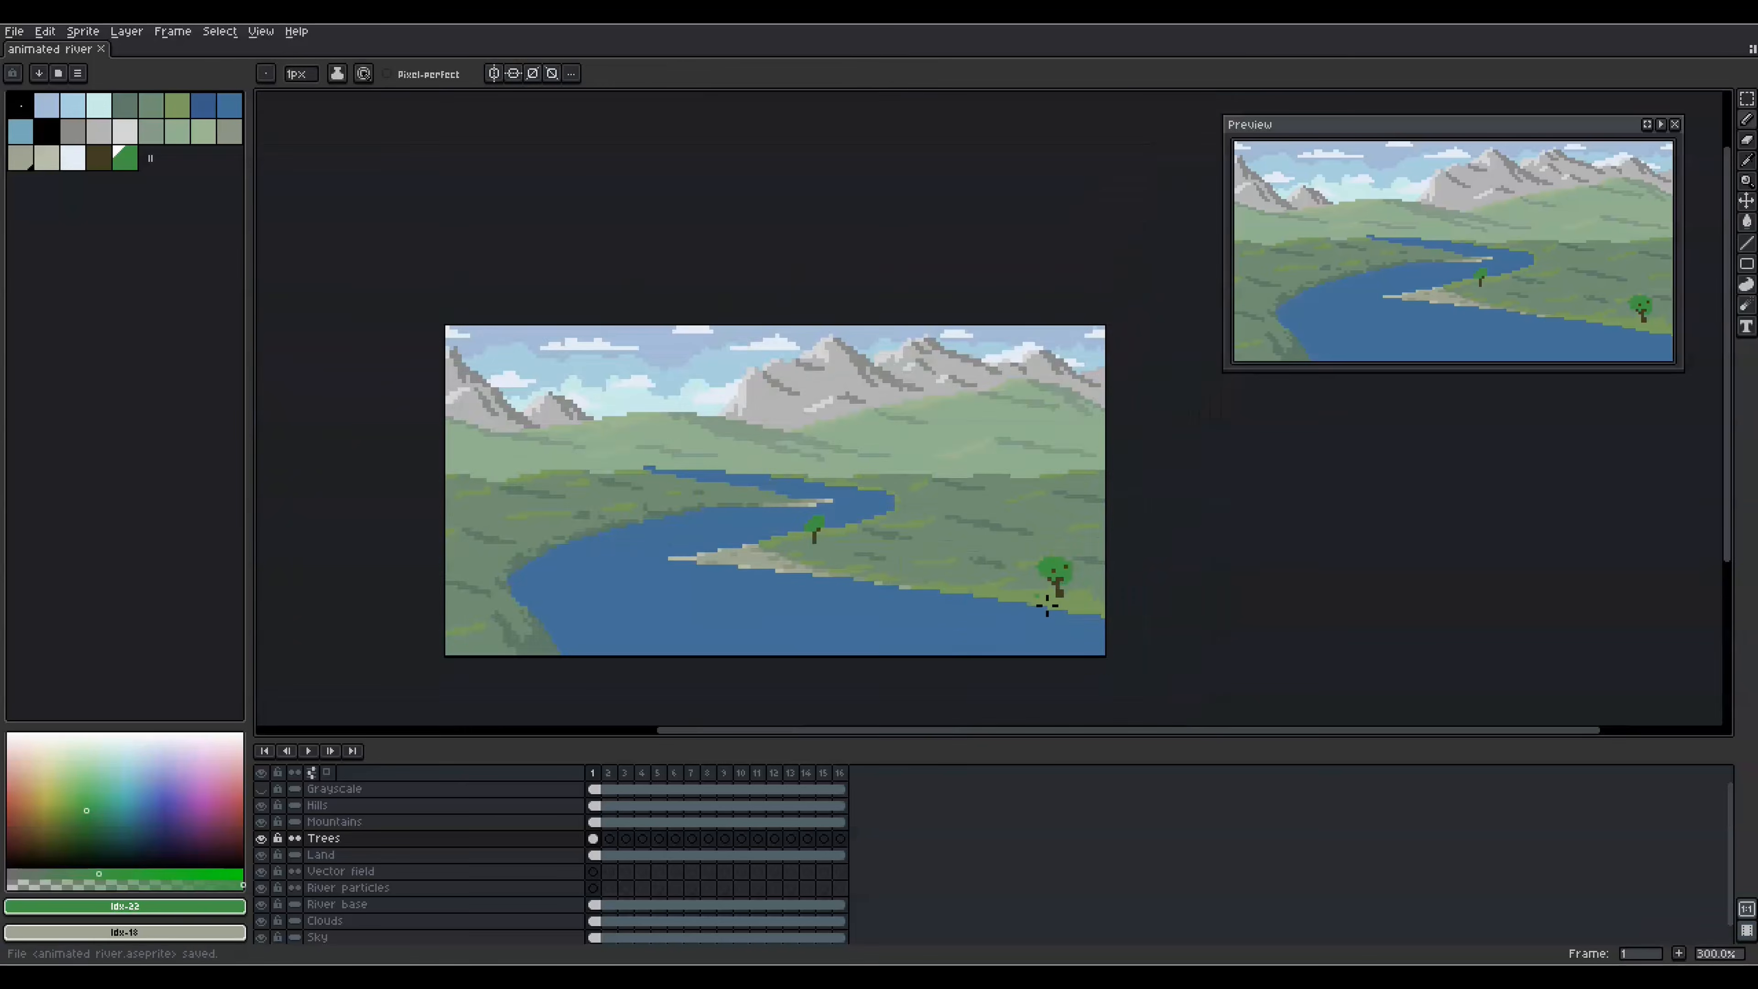
scroll(1051, 592, "up", 1)
Change the tree-leaf green in the palette to a lighter yellowish green and the trunk brown to a lighter, softer brown.
left_click(72, 798)
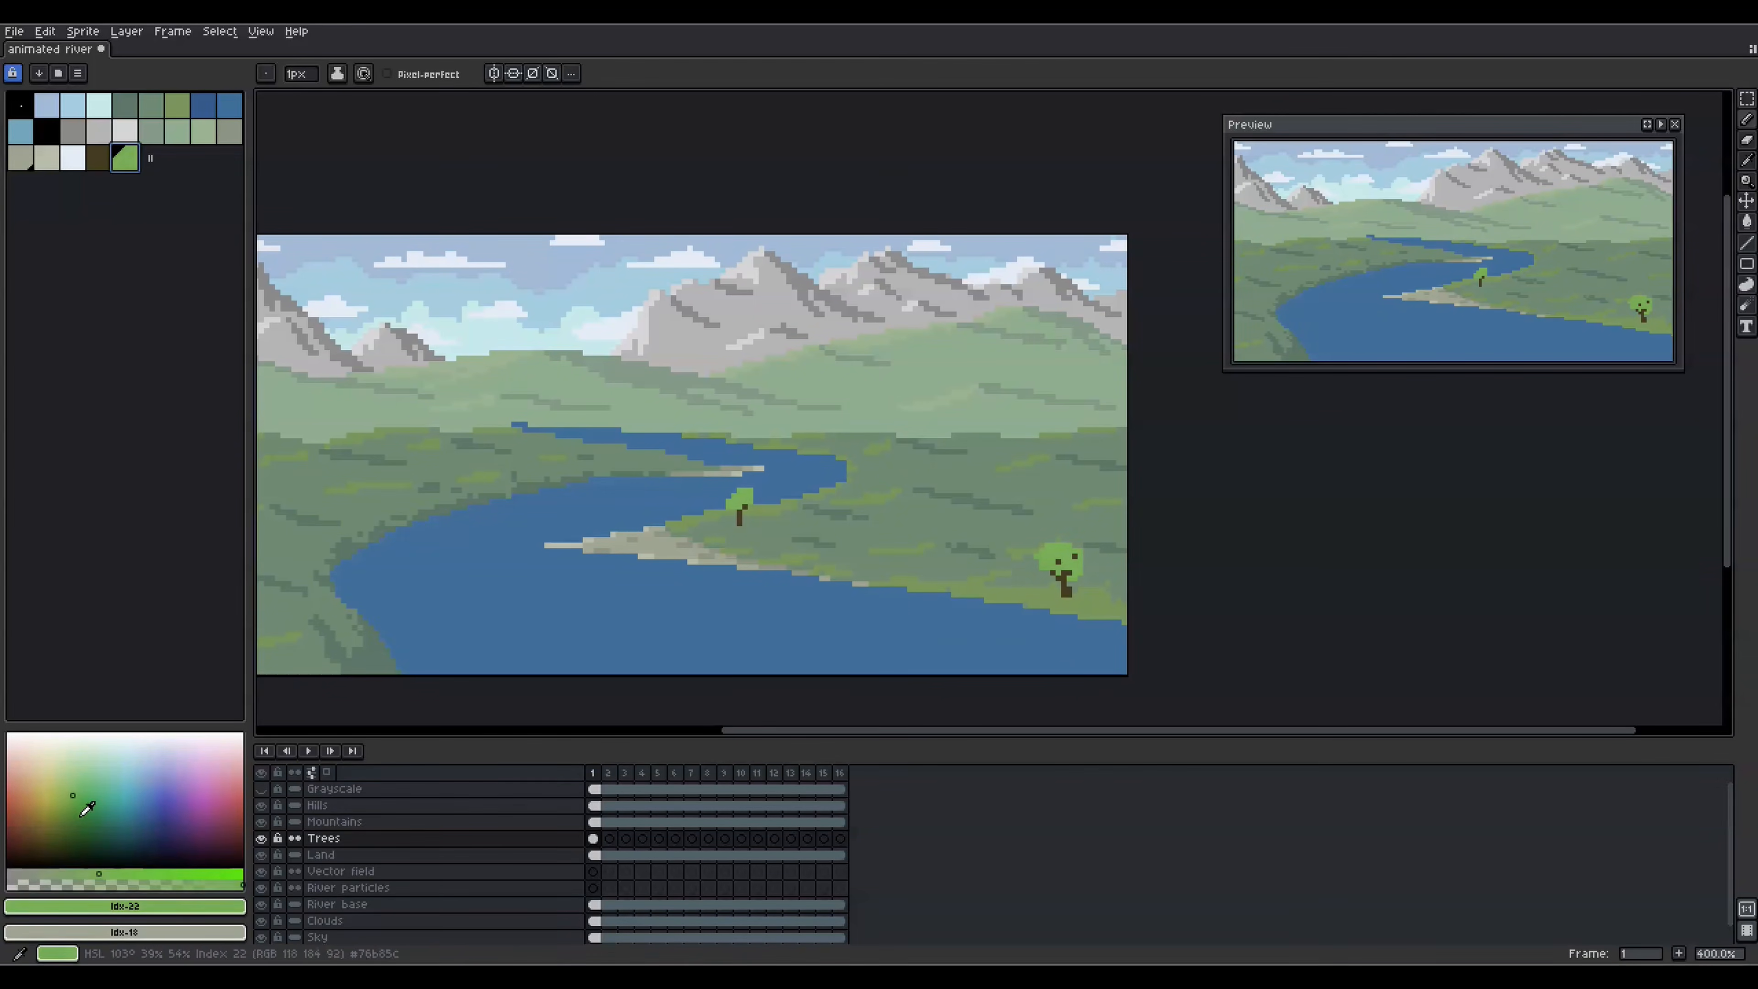
left_click(98, 158)
left_click(42, 837)
left_click(42, 828)
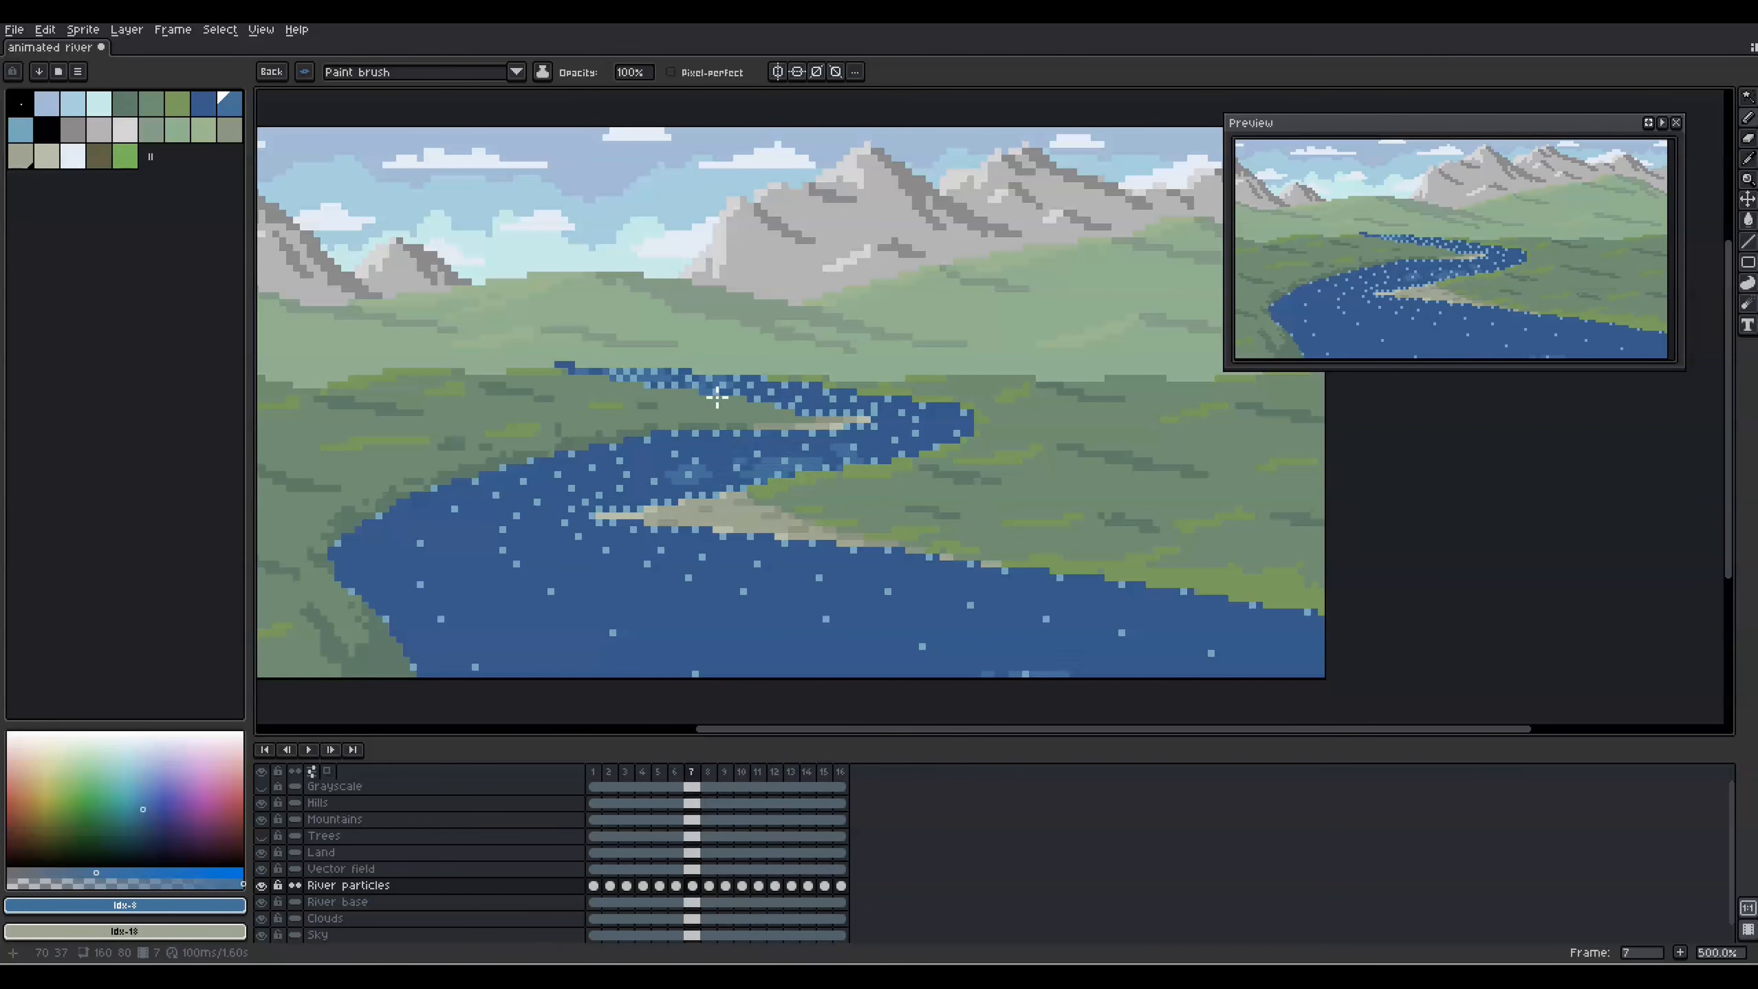
Carry the blue water-particle patch forward frame by frame along the dotted flow guide on the River particles layer.
key("Right")
key("Right")
key("Right")
key("Right")
key("Right")
key("Right")
key("Right")
key("Right")
key("Right")
key("Right")
key("Right")
key("Right")
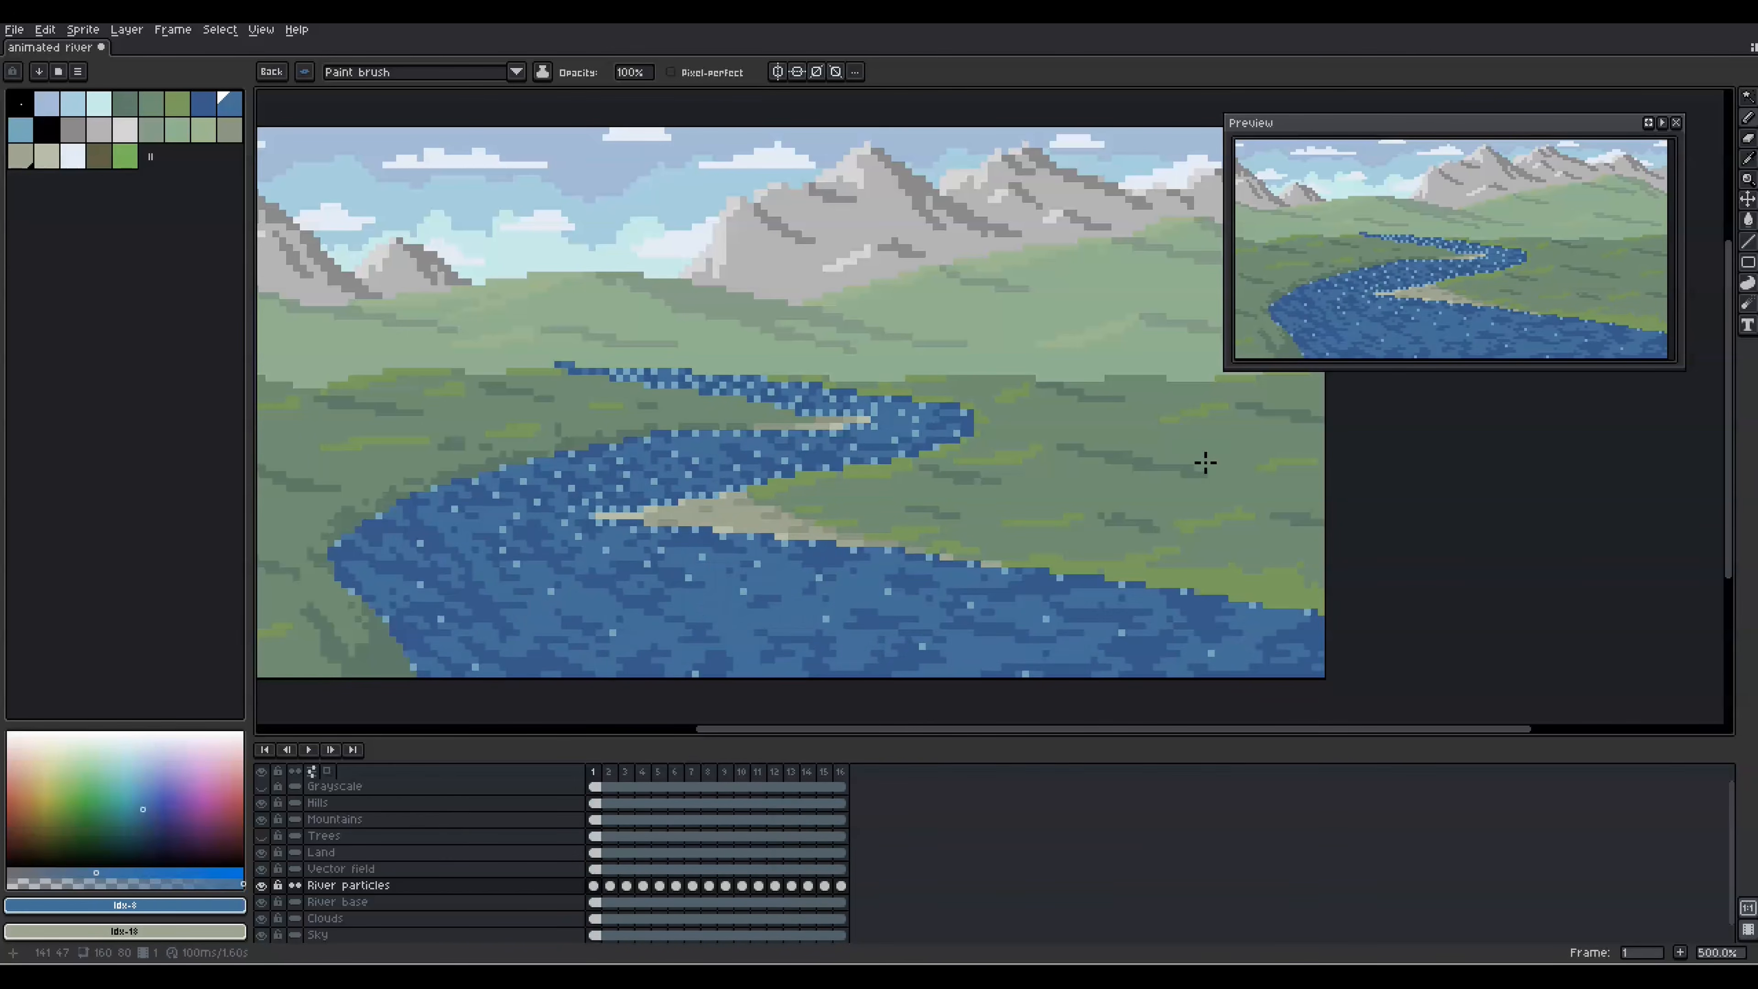
Capture the particle patch at the river's wide bend as a custom brush and stamp it upstream along the dots, going backward through the frames.
key("ctrl+b")
left_click_drag(350, 481, 400, 526)
key("Right")
key("Right")
key("Right")
key("Left")
key("Left")
key("Left")
key("Left")
key("Left")
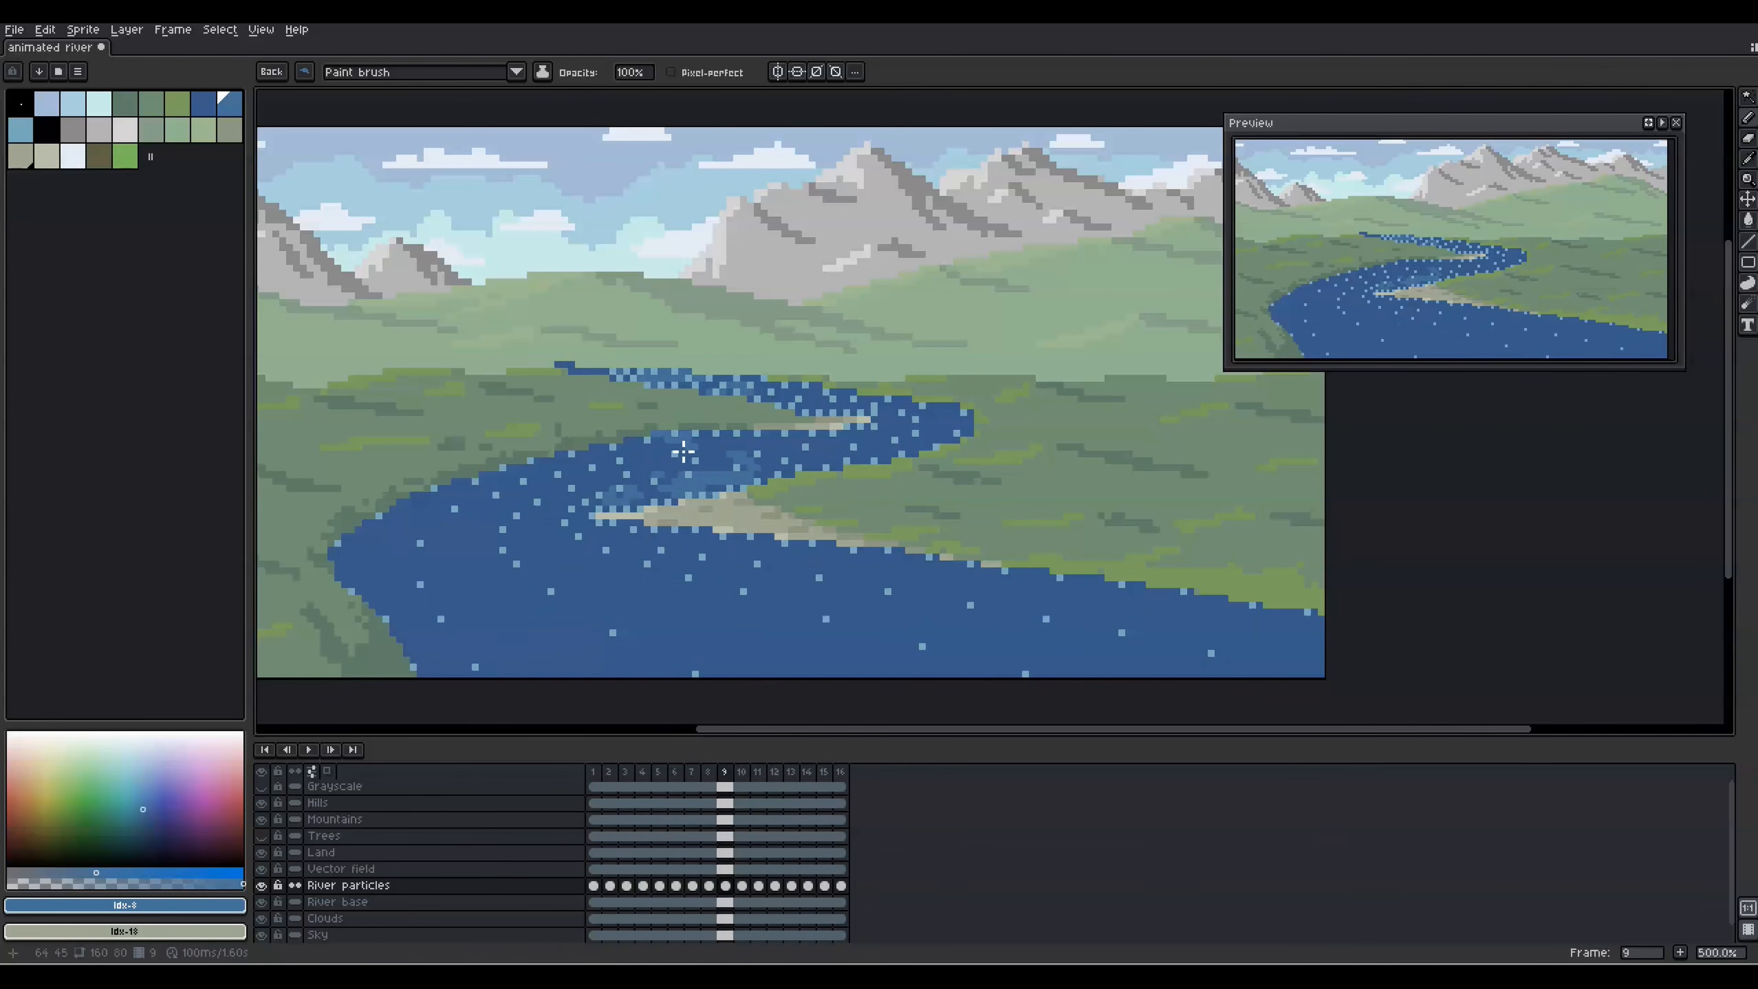
key("Right")
key("Right")
key("Right")
key("Right")
key("Left")
key("Left")
key("Left")
key("Left")
key("Left")
key("Left")
key("Left")
key("Left")
key("Left")
key("Left")
key("Left")
key("Left")
key("Left")
key("Left")
key("Left")
key("Left")
key("Left")
key("Left")
key("Left")
key("Left")
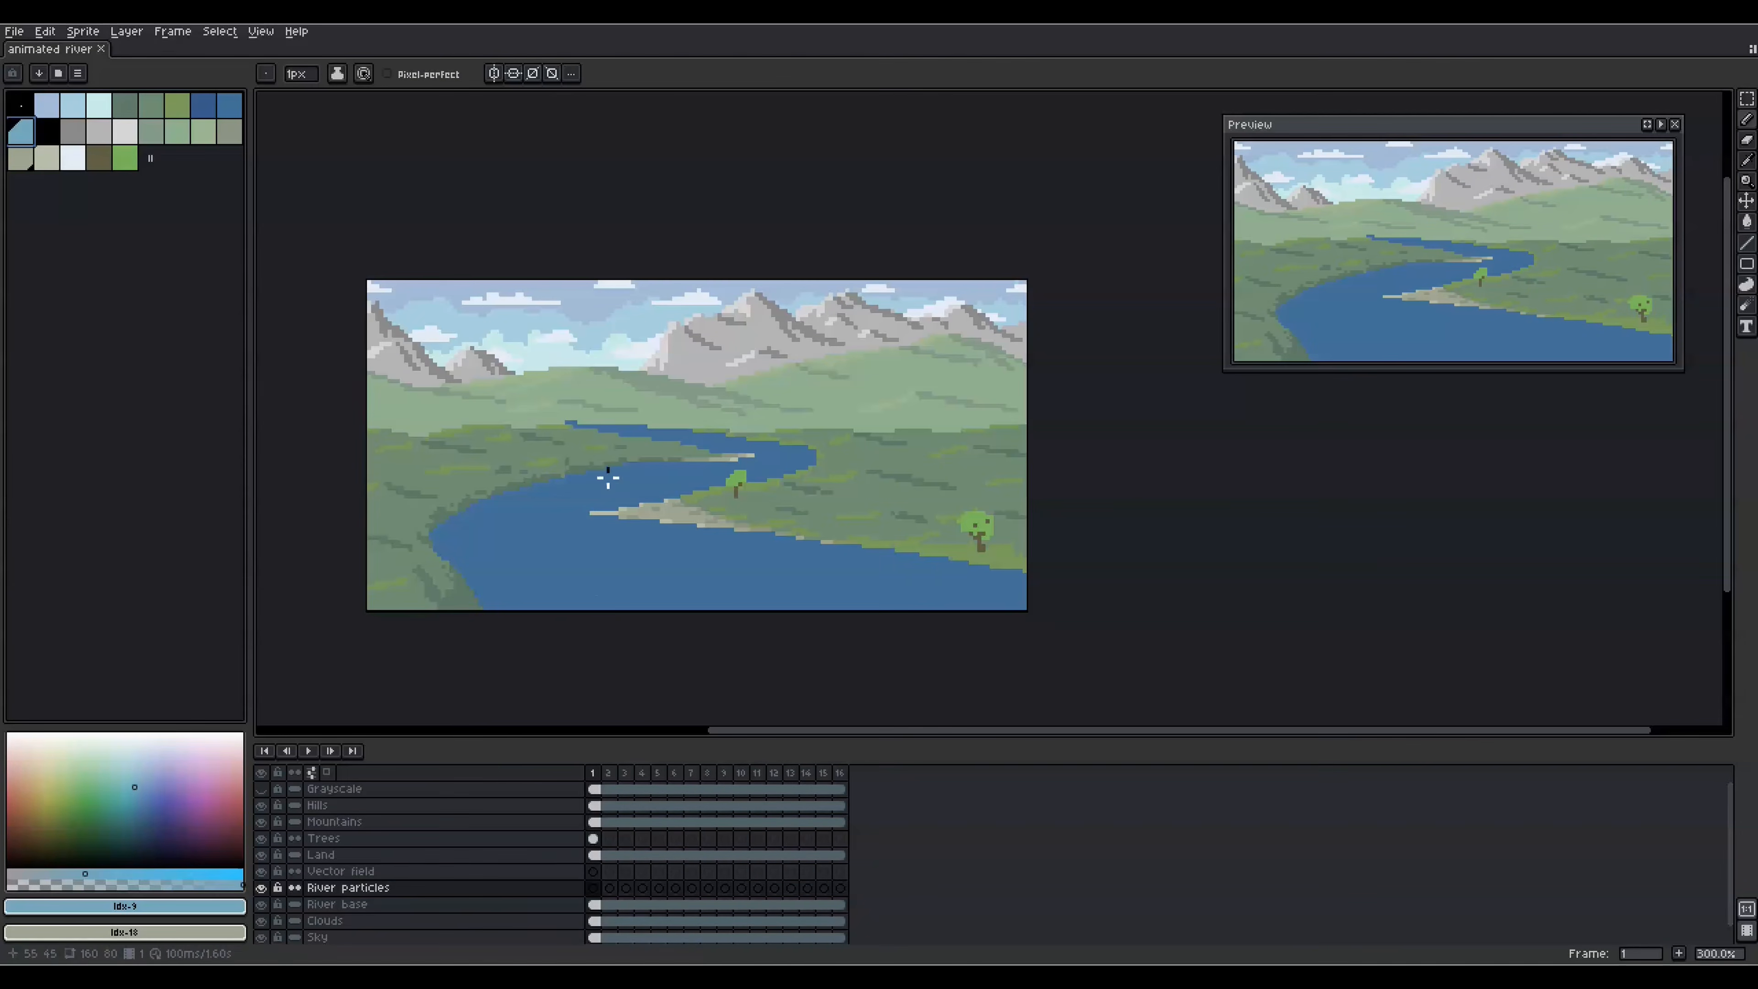
Place the first light blue guide dot at the river's far end on the Vector field layer.
left_click(415, 870)
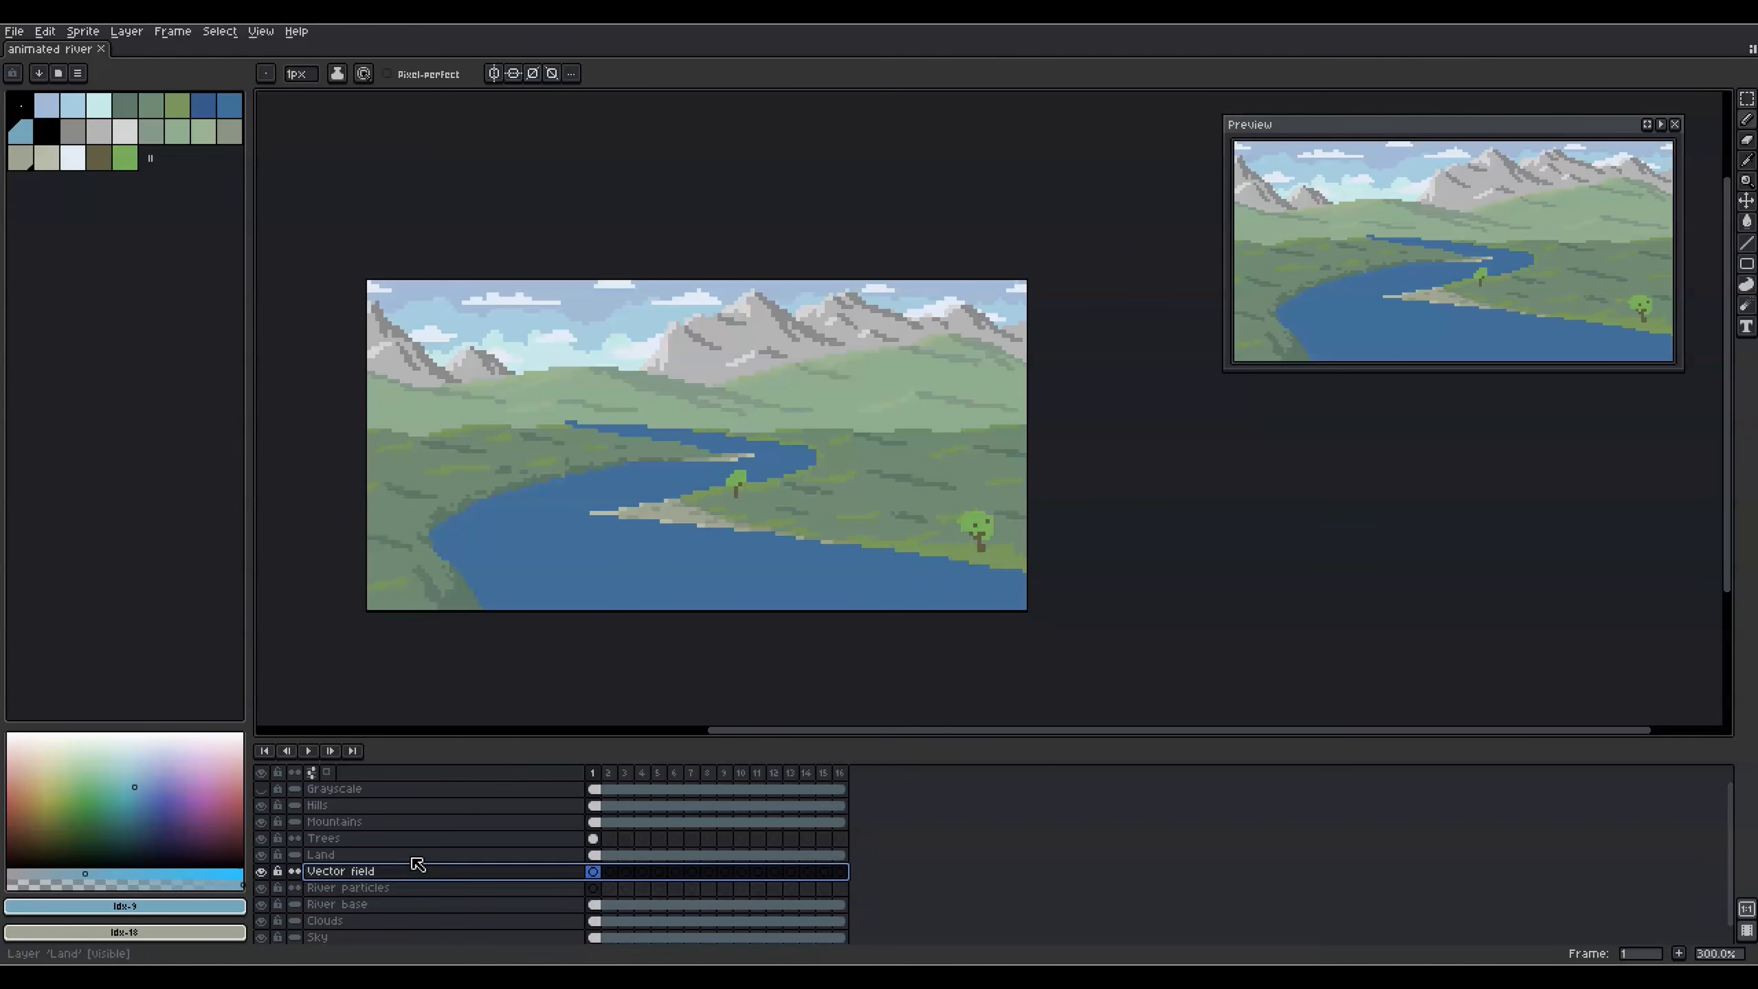
scroll(580, 430, "up", 1)
left_click(560, 424)
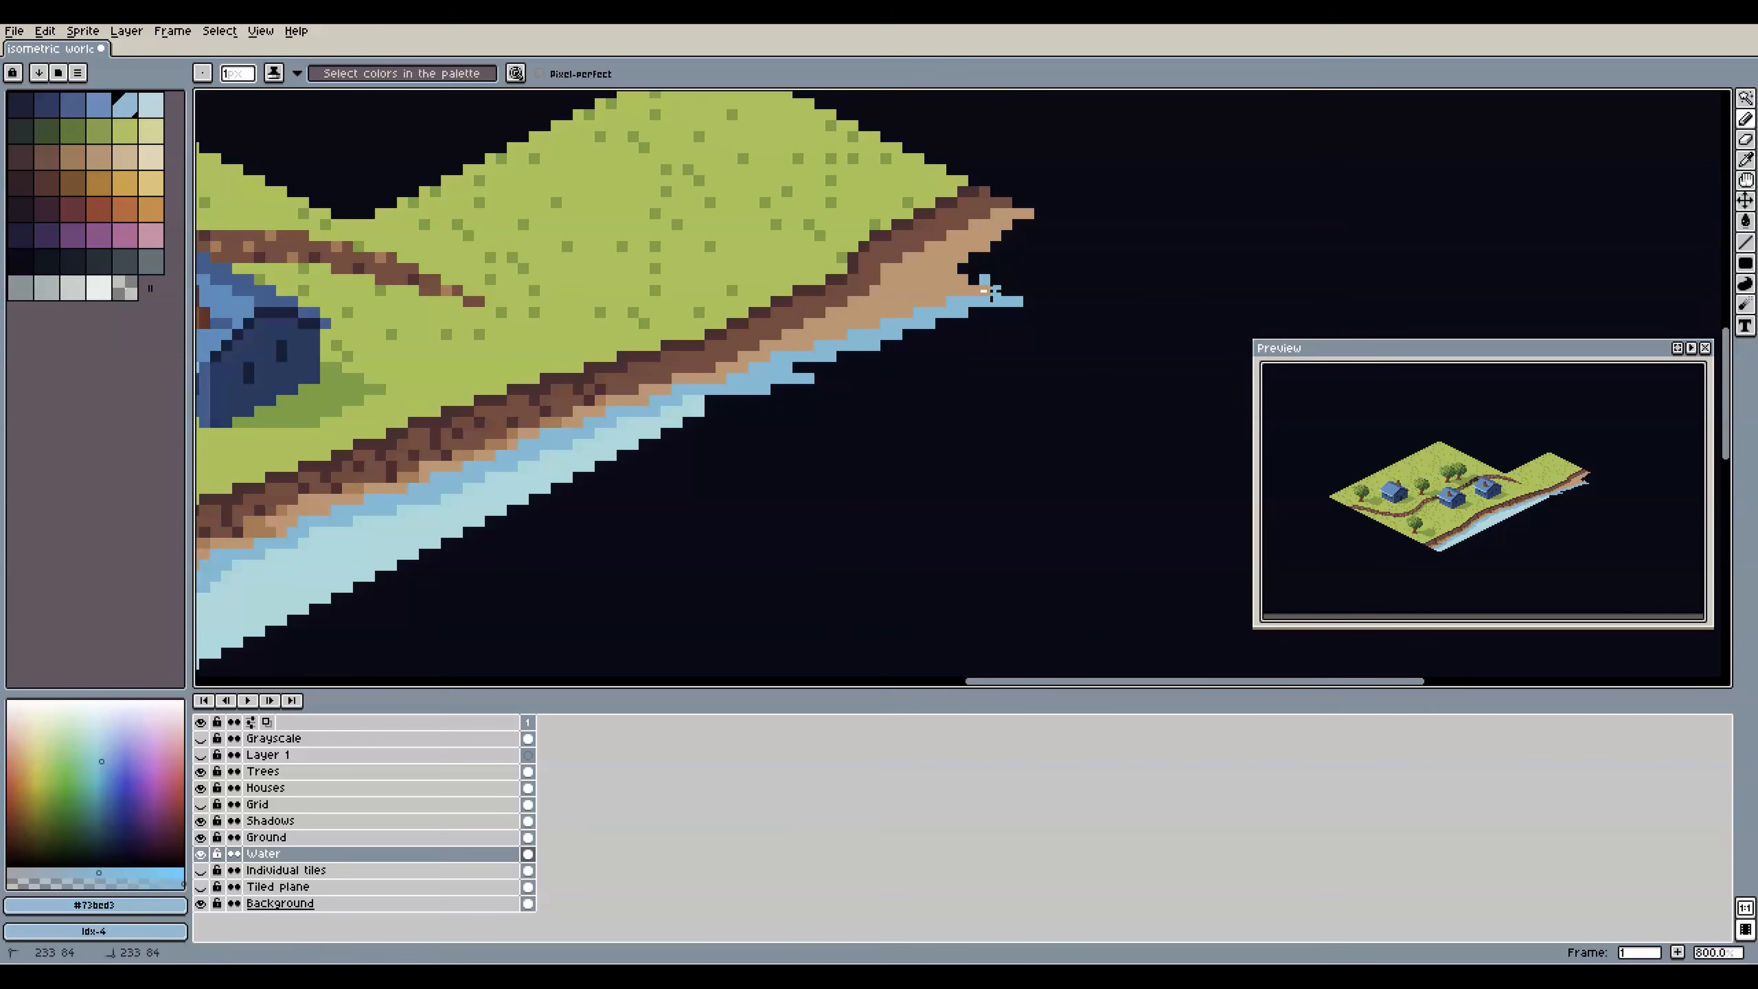
scroll(381, 541, "up", 2)
left_click(201, 870)
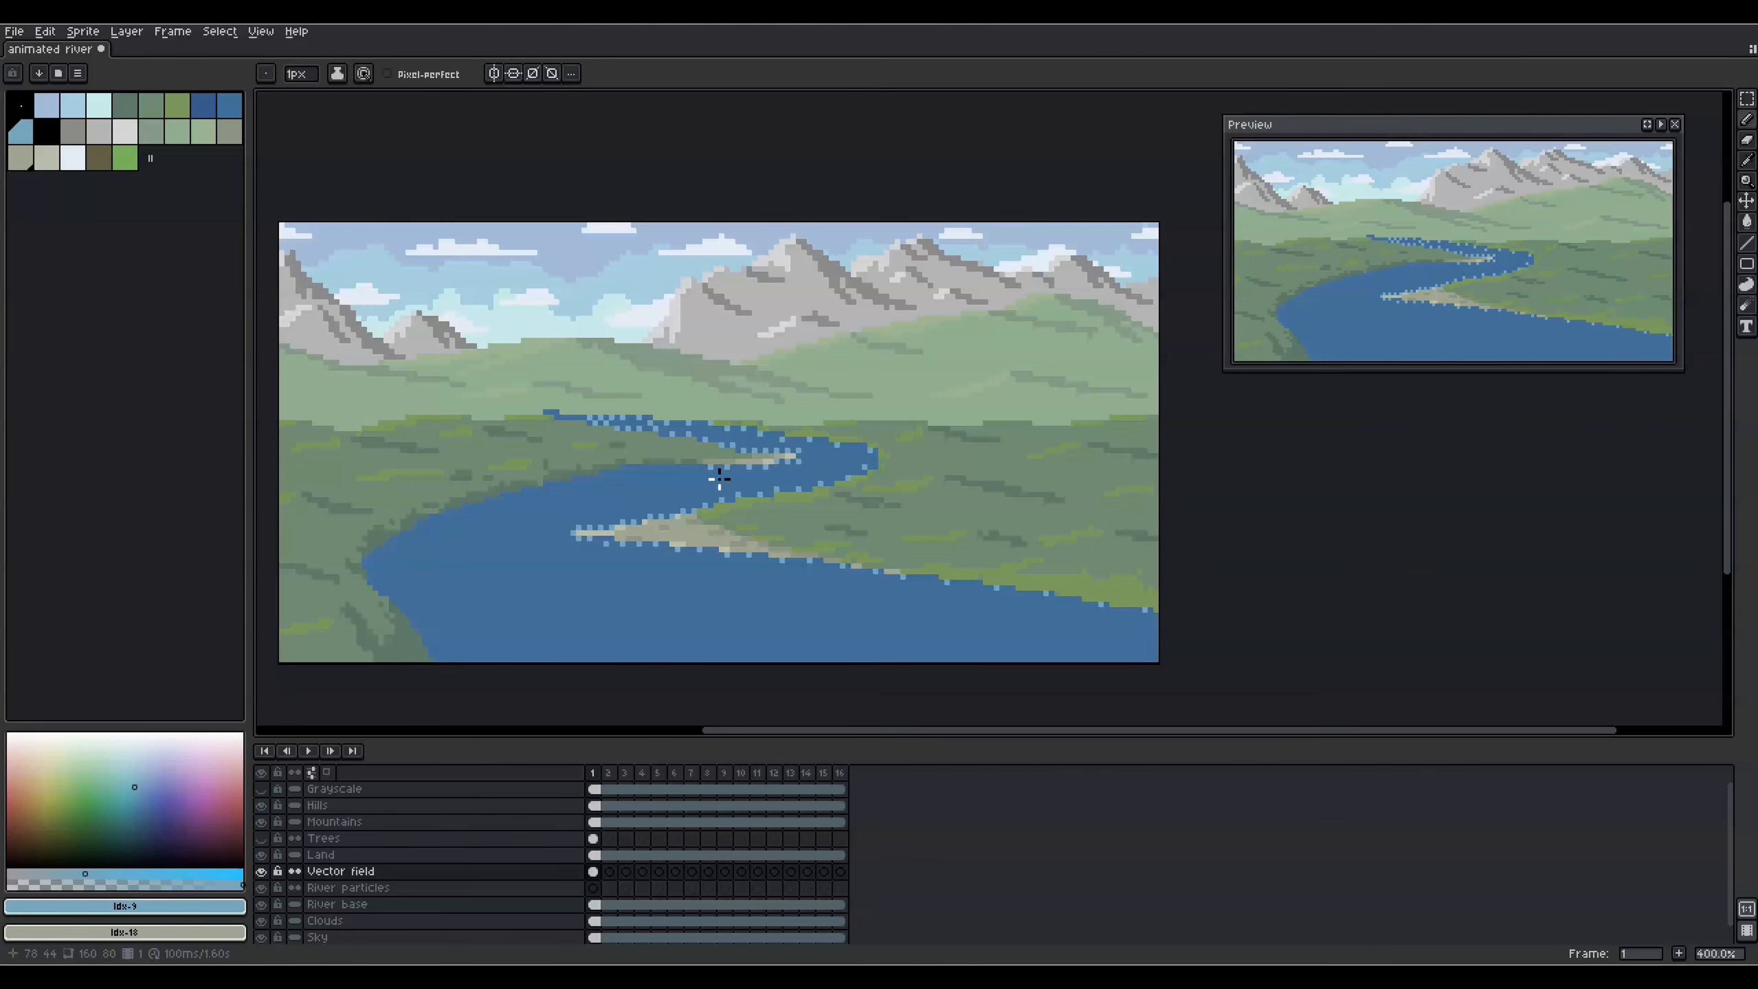
Save the file and place light blue guide dots inside the river's upper stretch and around its far bend on the Vector field layer's first frame.
key("ctrl+s")
left_click(594, 871)
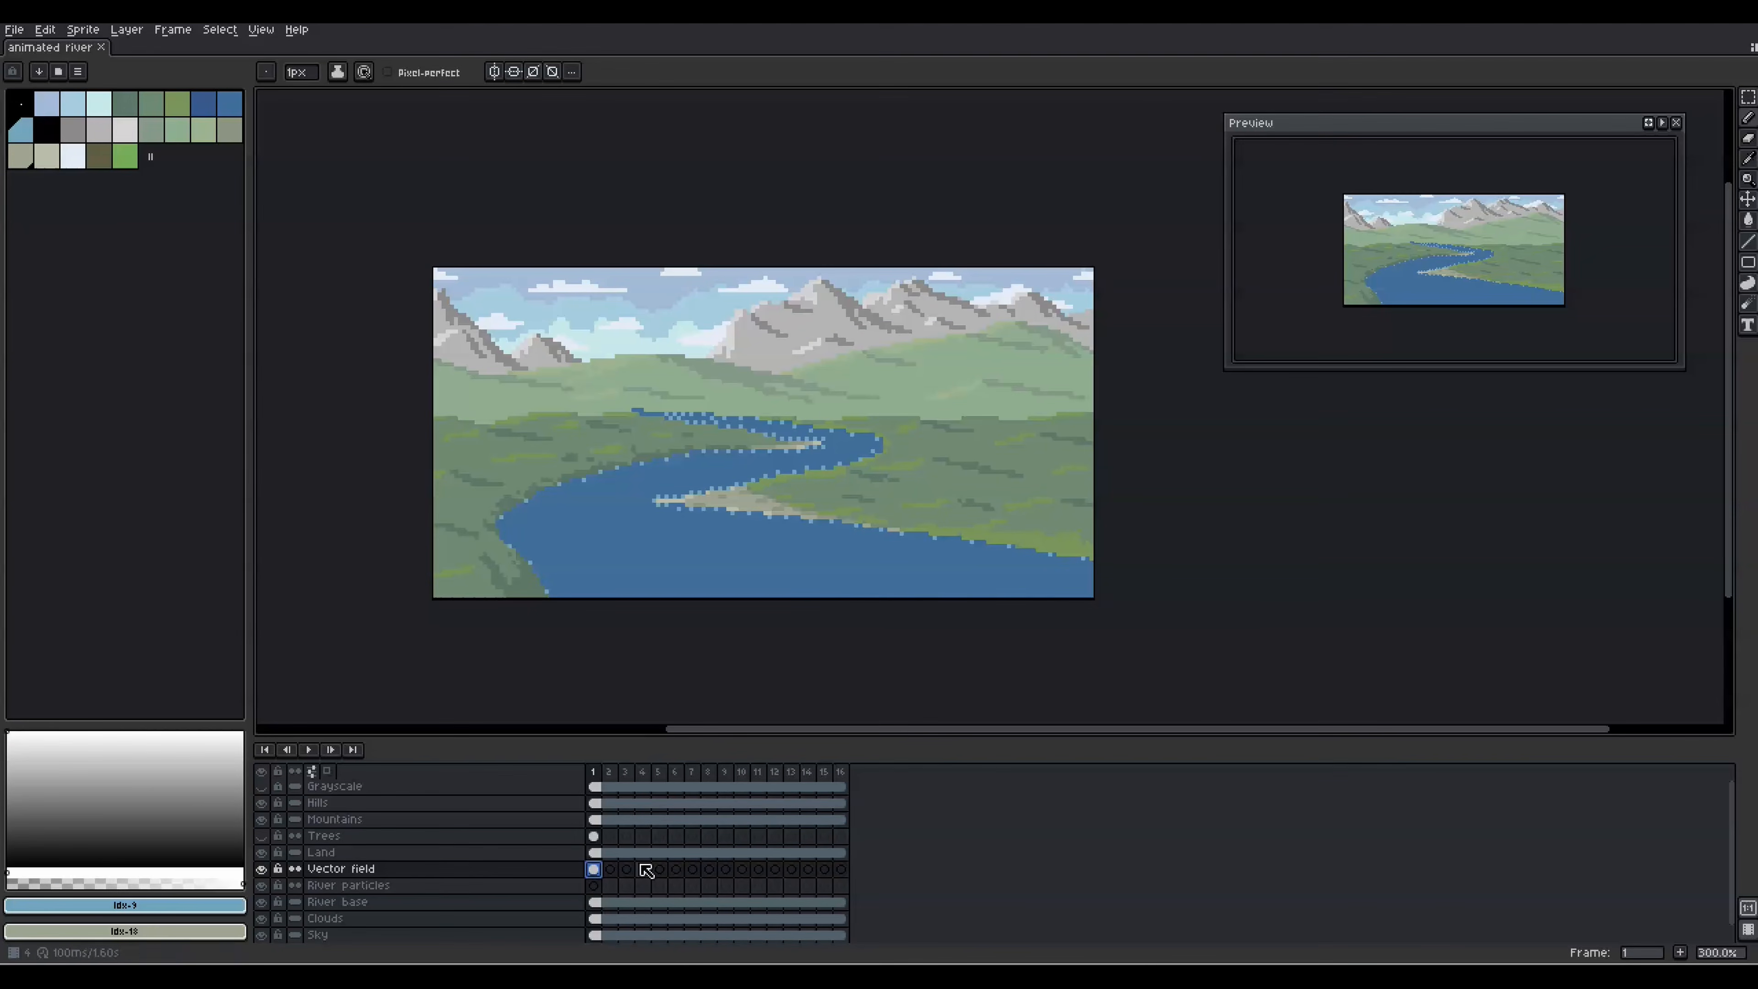
scroll(708, 526, "up", 2)
left_click(748, 352)
left_click(768, 353)
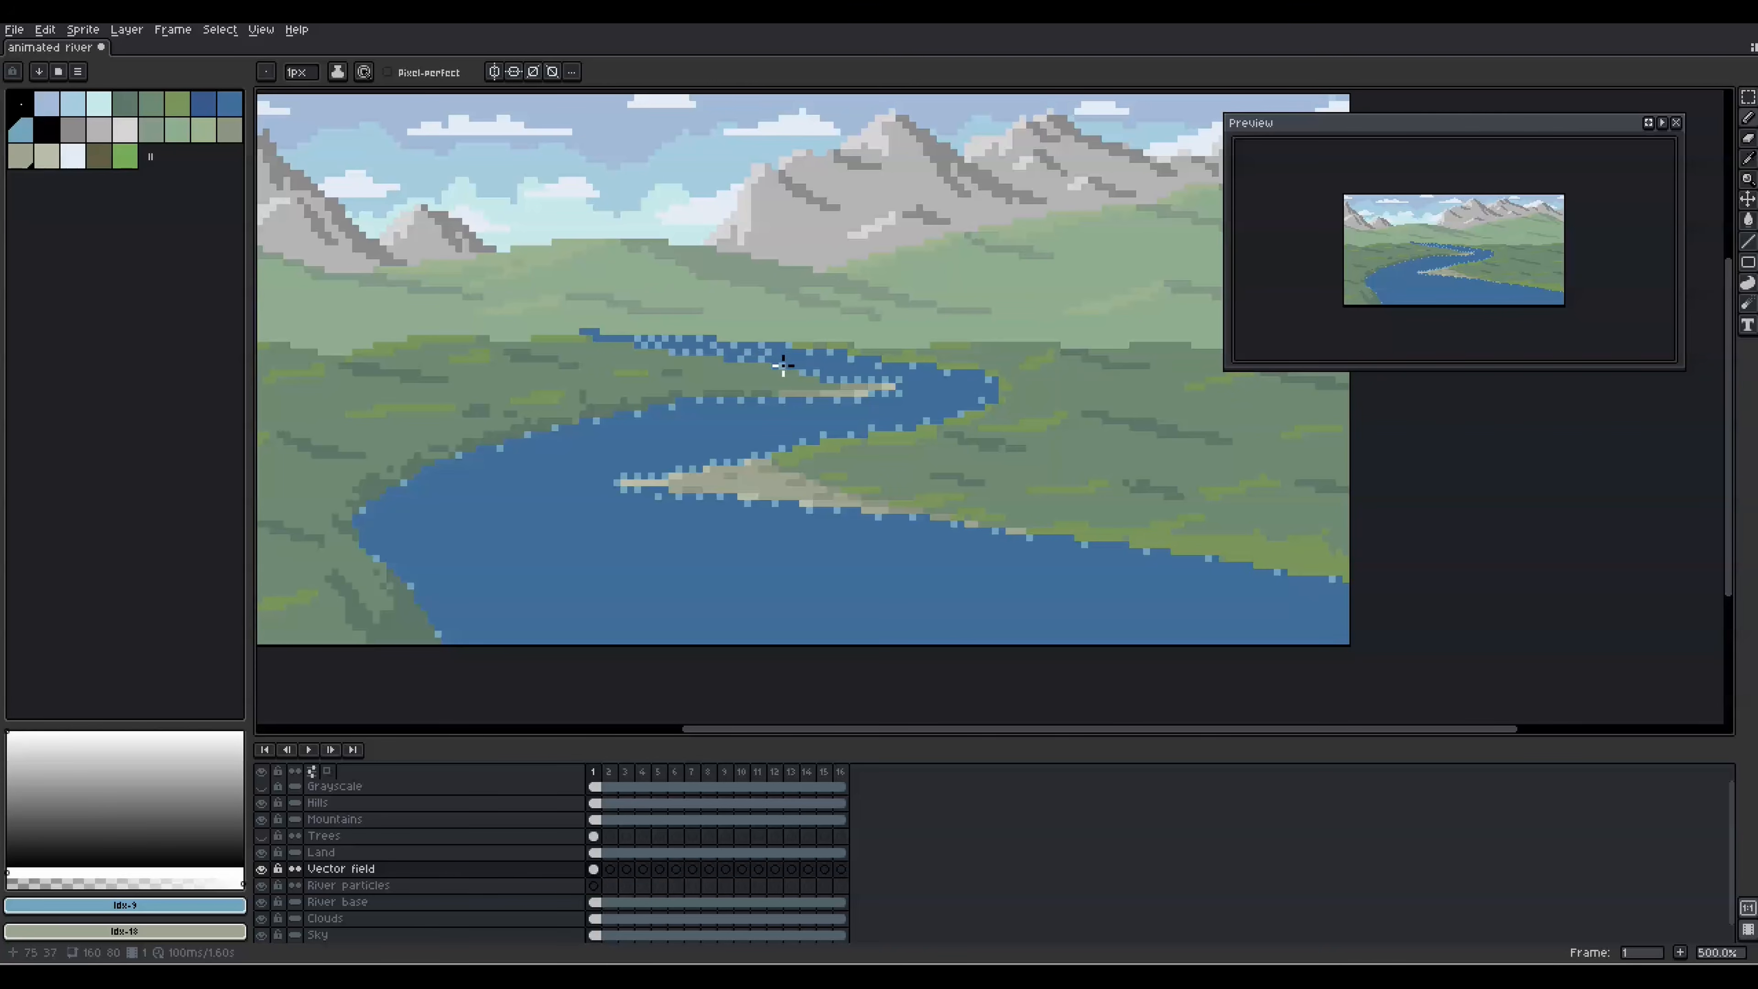
key("ctrl+z")
left_click(939, 386)
left_click(939, 400)
left_click(919, 407)
left_click(877, 415)
left_click(830, 414)
Place more widely spaced light blue guide dots across the wide foreground part of the river, from the near bend past the sandbank.
left_click_drag(527, 496, 527, 503)
left_click(850, 585)
left_click(768, 558)
left_click(712, 545)
left_click(672, 530)
scroll(1453, 277, "up", 1)
Make the Vector field layer continuous and copy its first-frame guide dots into frames 2 to 16 as linked cels.
left_click(295, 868)
key("ctrl+c")
key("Right")
key("ctrl+v")
key("Right")
key("ctrl+v")
key("Right")
key("ctrl+v")
key("Right")
key("ctrl+v")
key("Right")
key("ctrl+v")
key("Right")
key("ctrl+v")
key("Right")
key("ctrl+v")
key("Right")
key("ctrl+v")
key("Right")
key("ctrl+v")
key("Right")
key("ctrl+v")
key("Right")
key("ctrl+v")
key("Right")
key("ctrl+v")
key("Right")
key("ctrl+v")
key("Right")
key("ctrl+v")
key("Right")
key("ctrl+v")
key("Right")
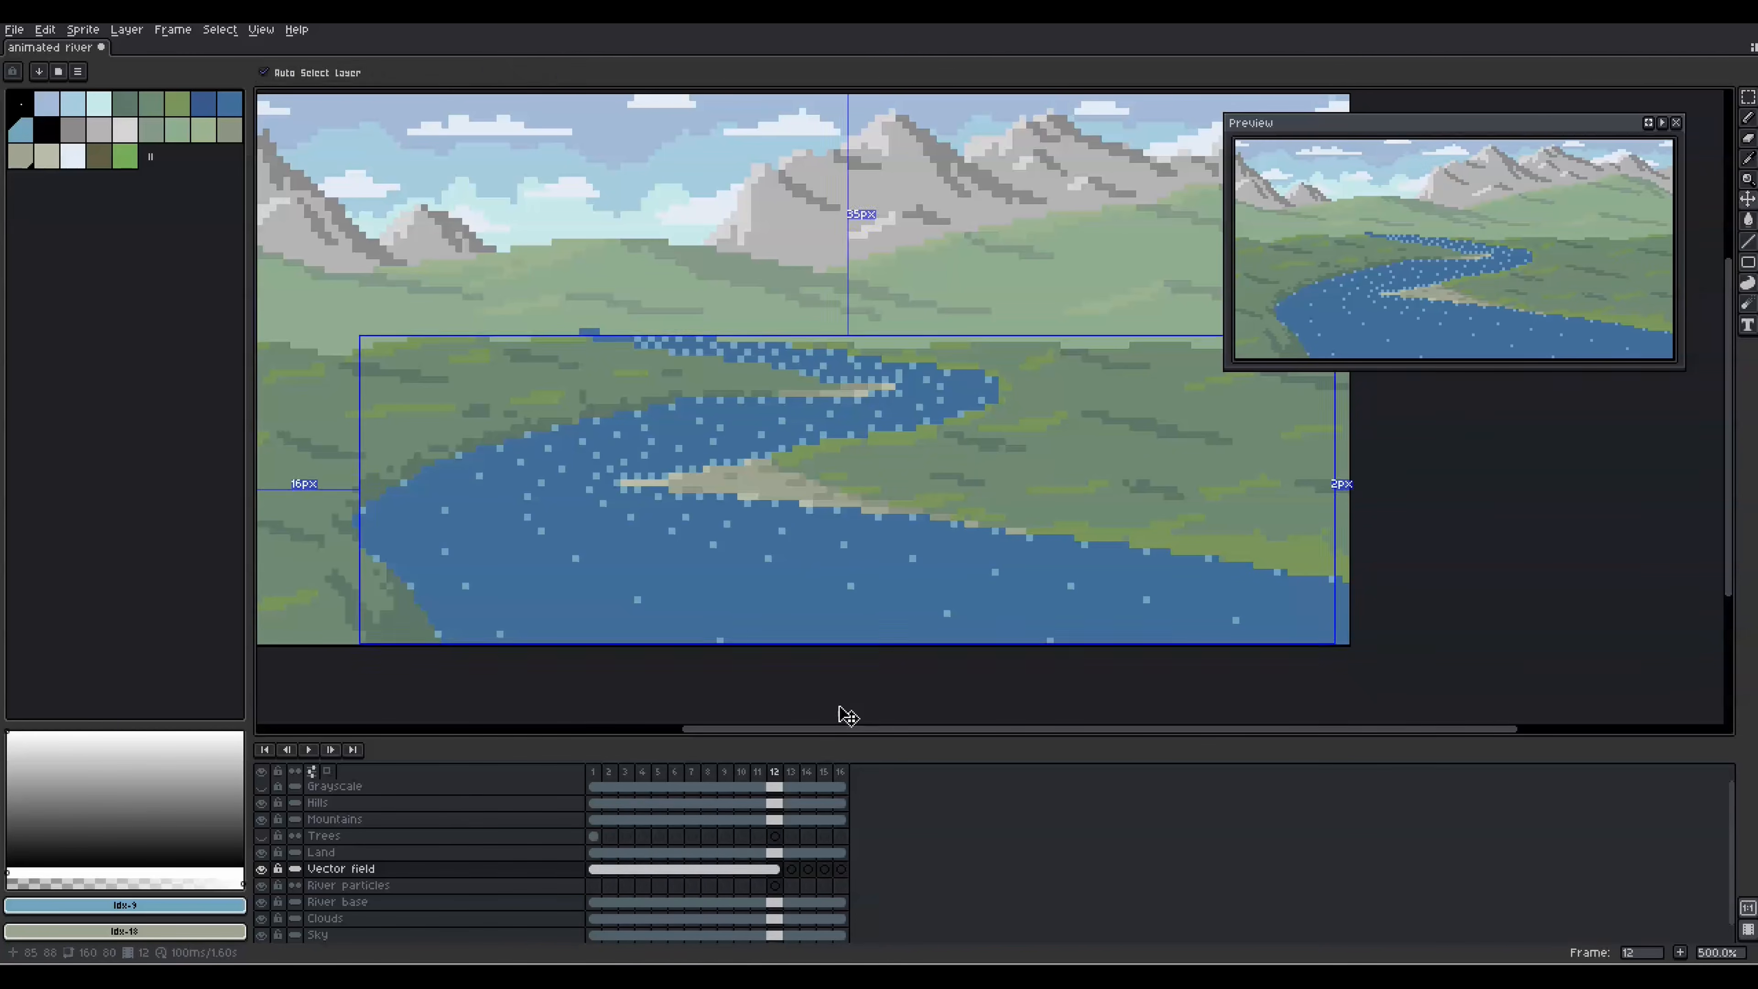
Show the Trees layer, make it continuous, copy its first-frame cel into frames 2 to 16, and save the file.
left_click(261, 836)
left_click(295, 836)
left_click(594, 836)
key("ctrl+c")
key("Right")
key("ctrl+v")
key("Right")
key("ctrl+v")
key("Right")
key("ctrl+v")
key("Right")
key("ctrl+v")
key("Right")
key("ctrl+v")
key("Right")
key("ctrl+v")
key("Right")
key("ctrl+v")
key("Right")
key("ctrl+v")
key("Right")
key("ctrl+v")
key("Right")
key("ctrl+v")
key("Right")
key("ctrl+v")
key("Right")
key("ctrl+v")
key("Right")
key("ctrl+v")
key("Right")
key("ctrl+v")
key("Right")
key("ctrl+v")
key("Right")
key("ctrl+s")
left_click(361, 869)
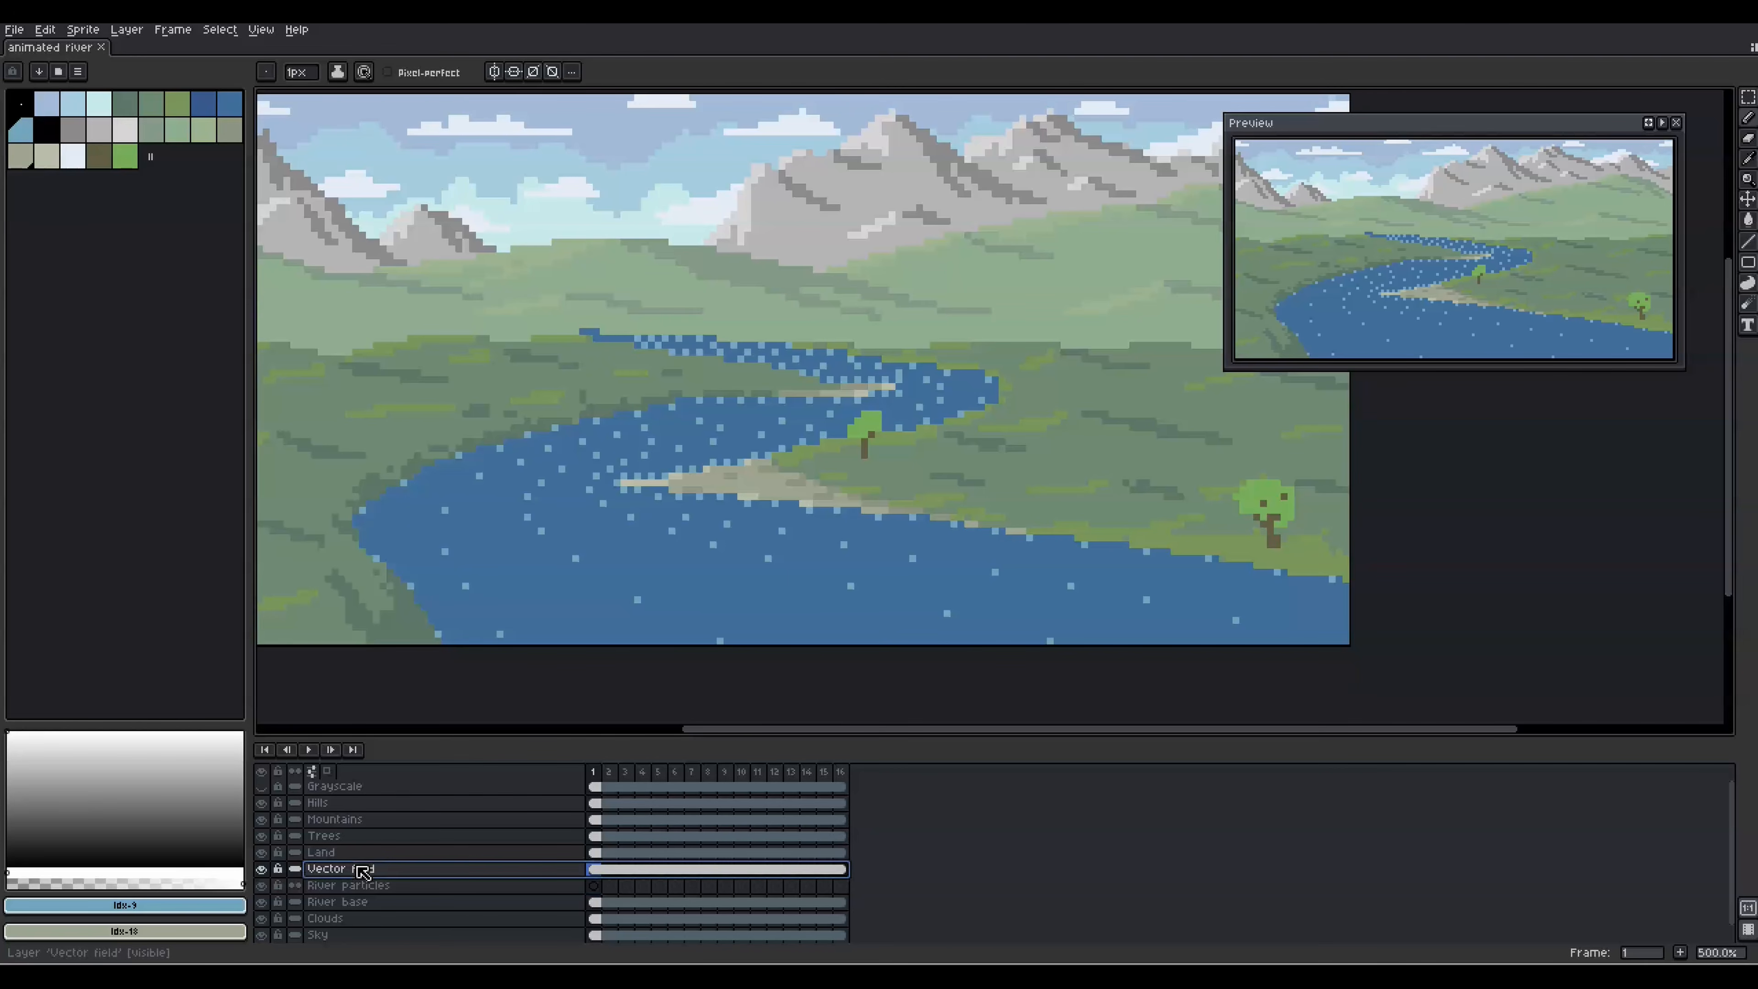
left_click(325, 836)
key("ctrl+s")
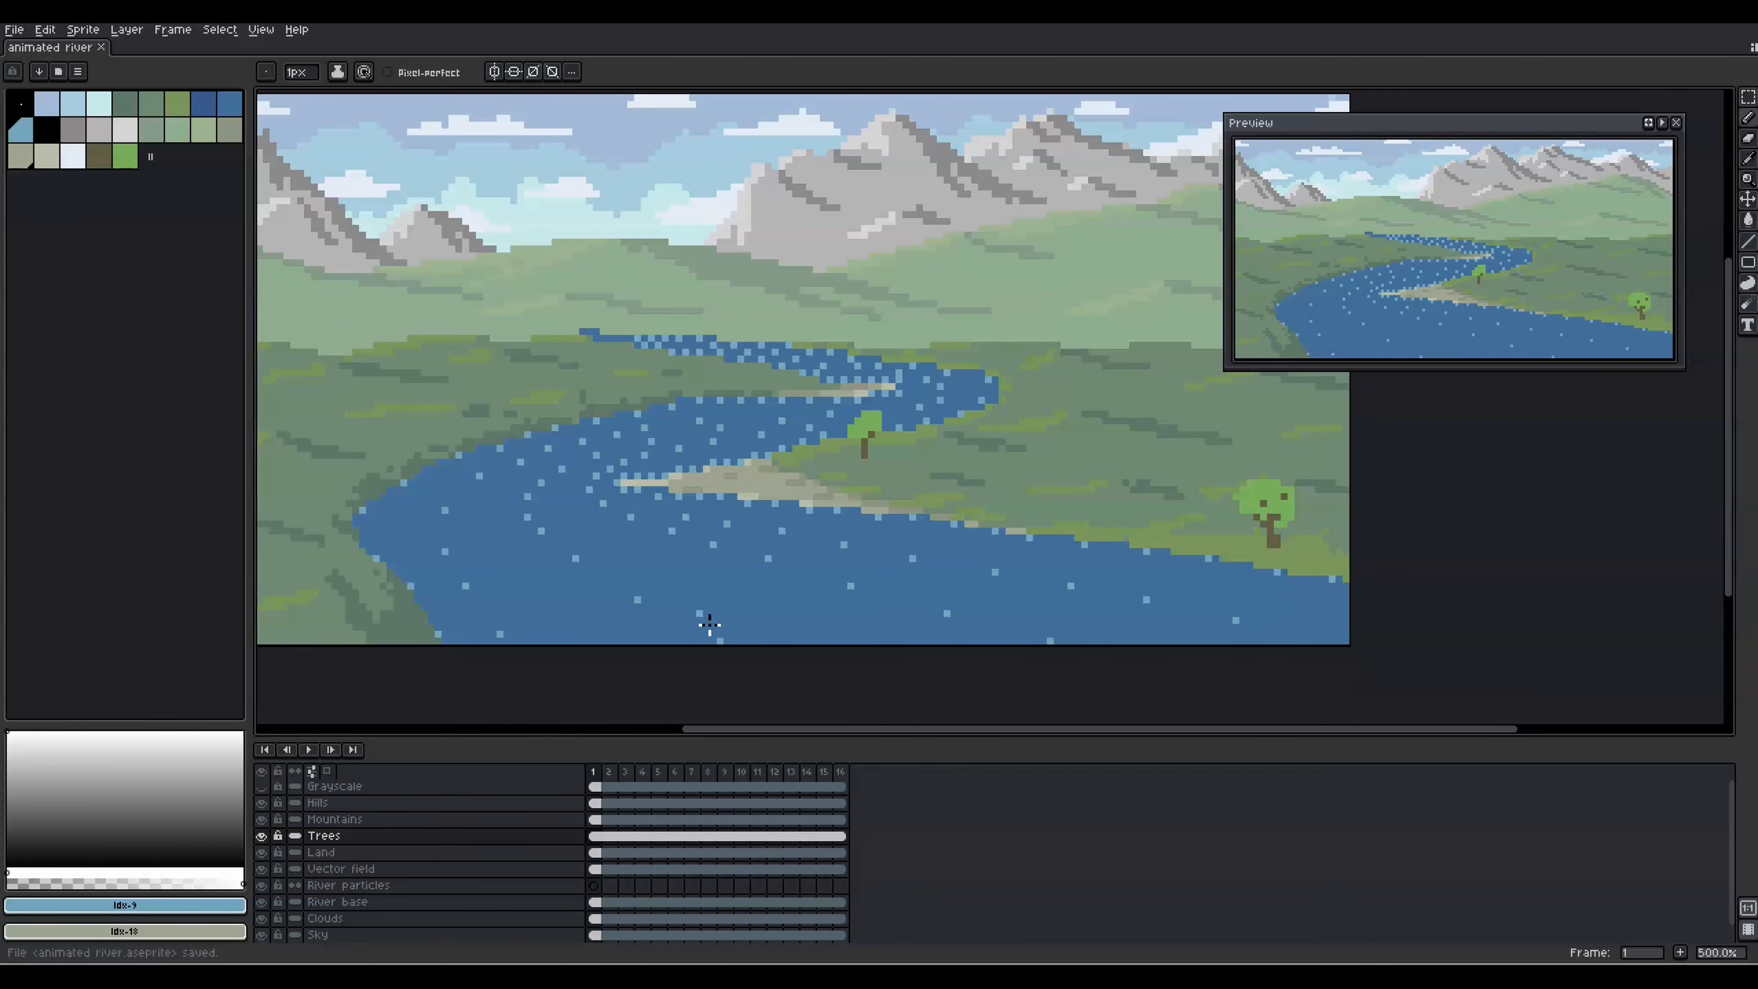
Lower the Vector field layer's opacity so the guide dots are faint, and activate frame 1 of the River particles layer.
left_click(484, 868)
double_click(479, 868)
left_click_drag(1012, 397, 930, 463)
key("Escape")
left_click(593, 885)
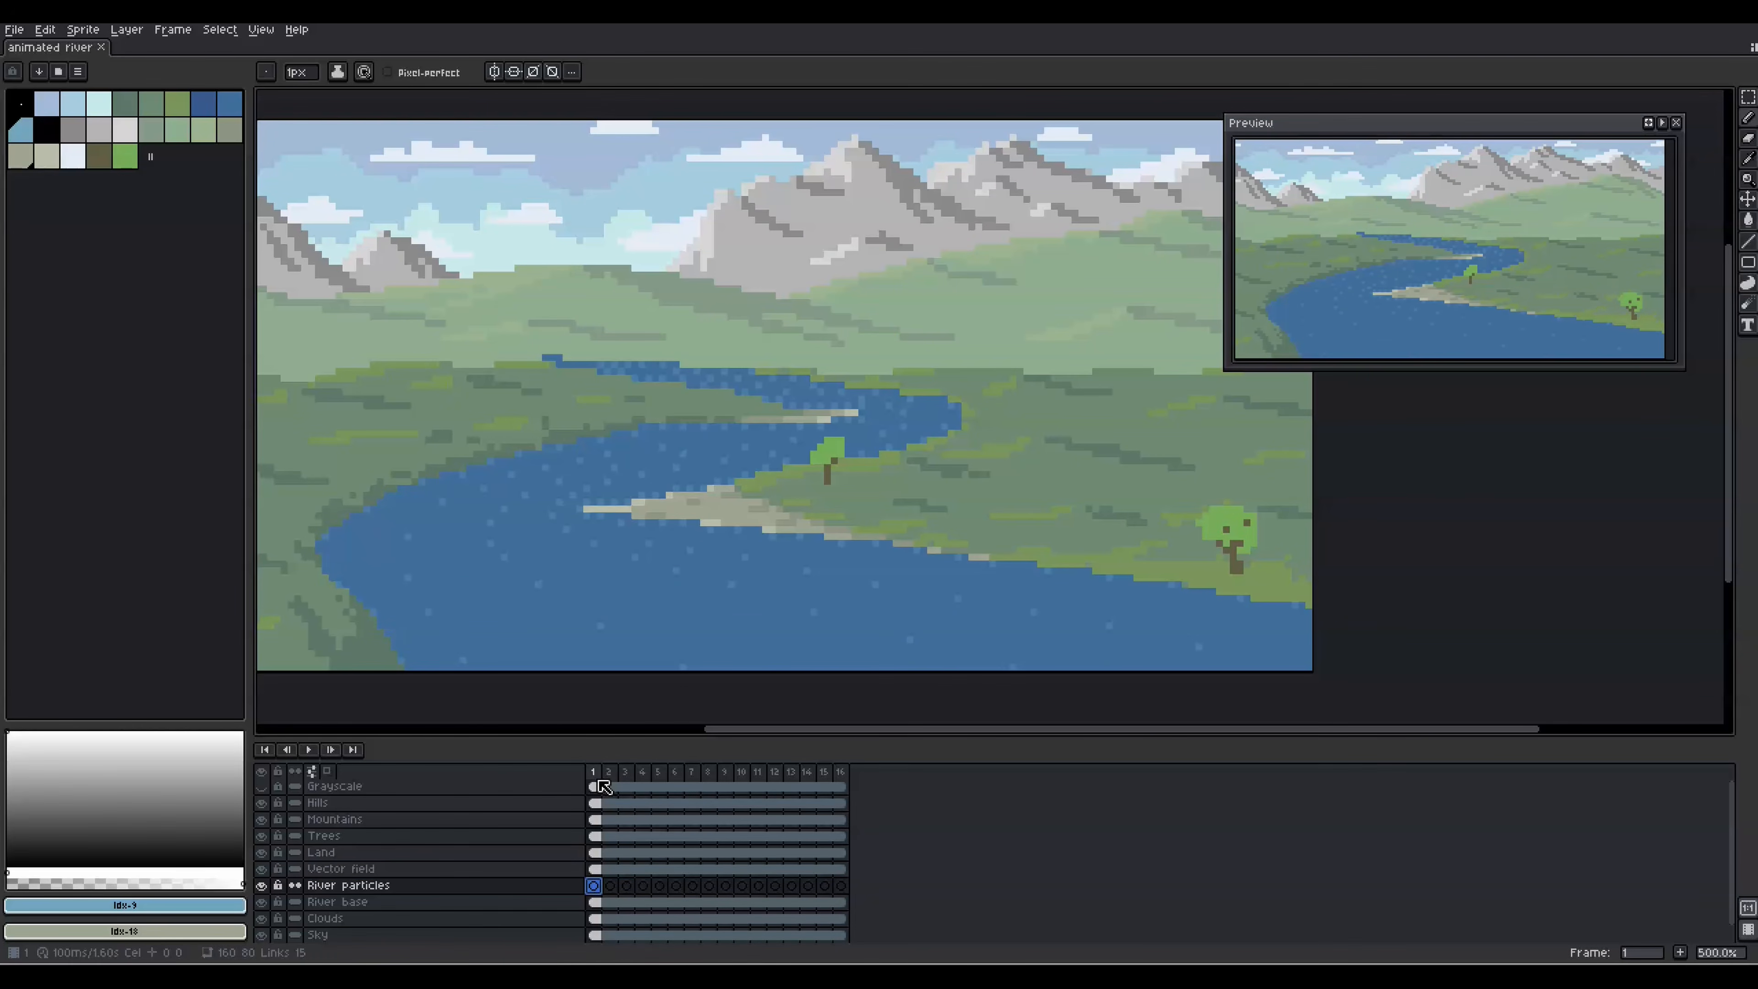
Fill the river on the River base layer with the next darker palette blue and check its contrast in grayscale.
left_click(540, 592, "alt")
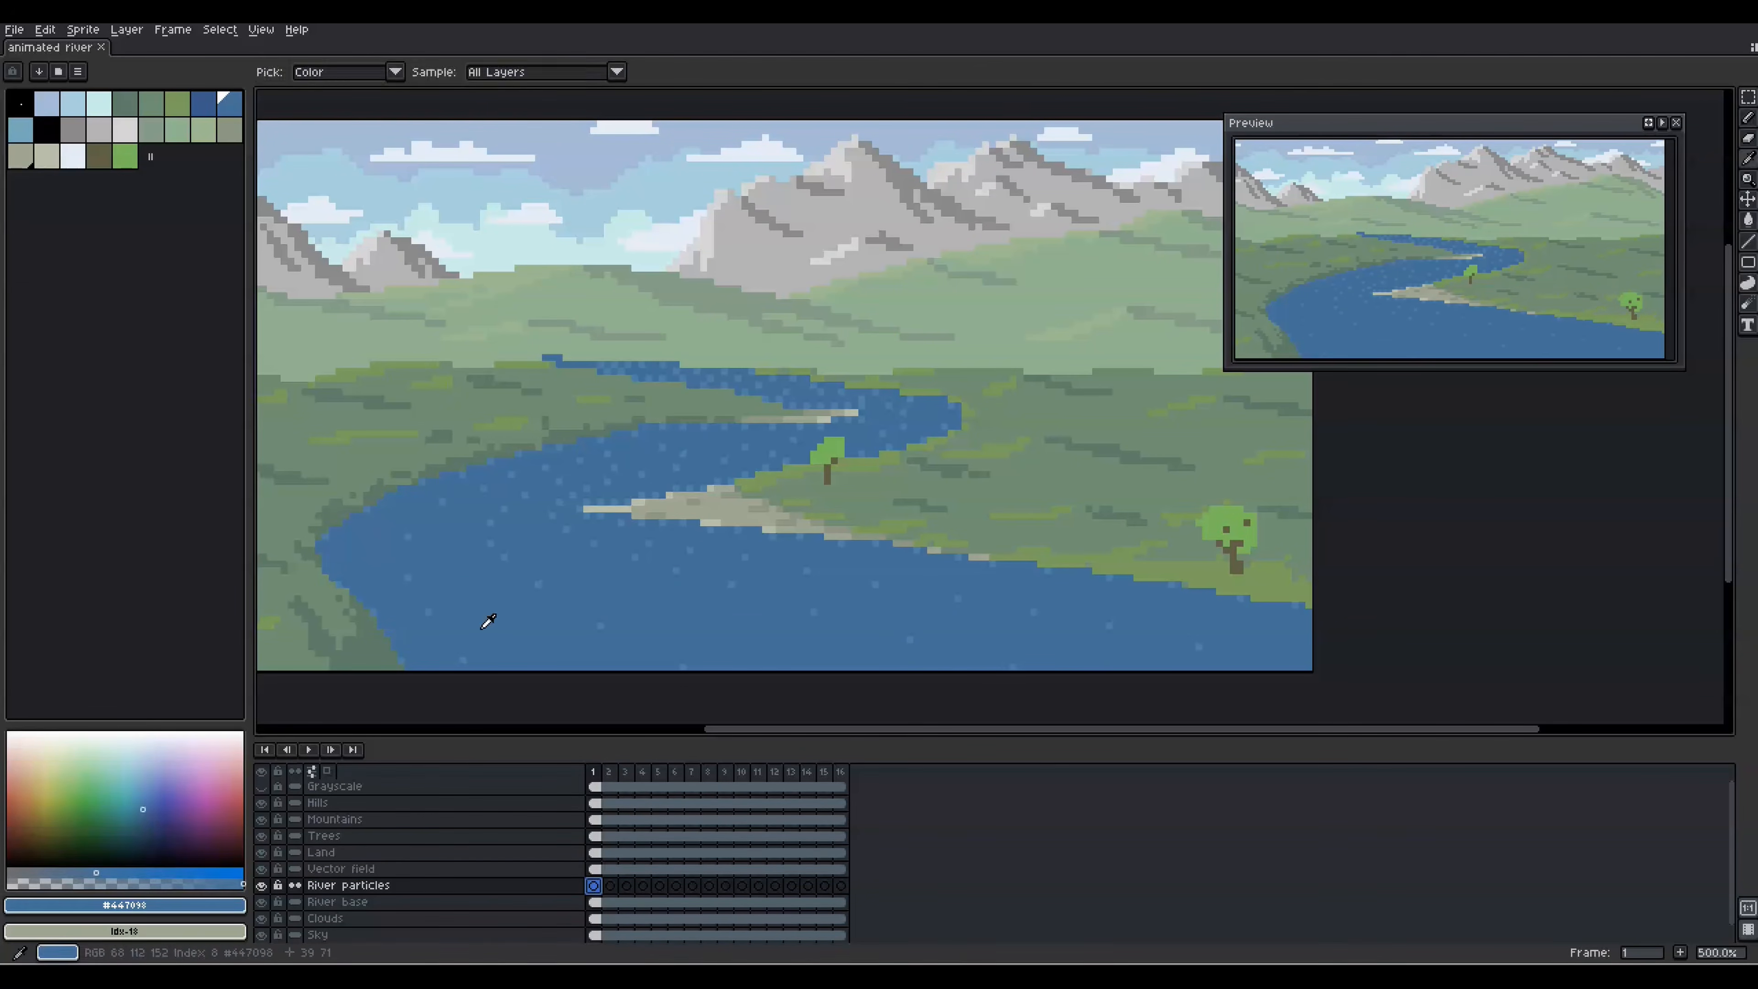
key("bracketleft")
key("Down")
left_click(424, 648)
left_click(261, 787)
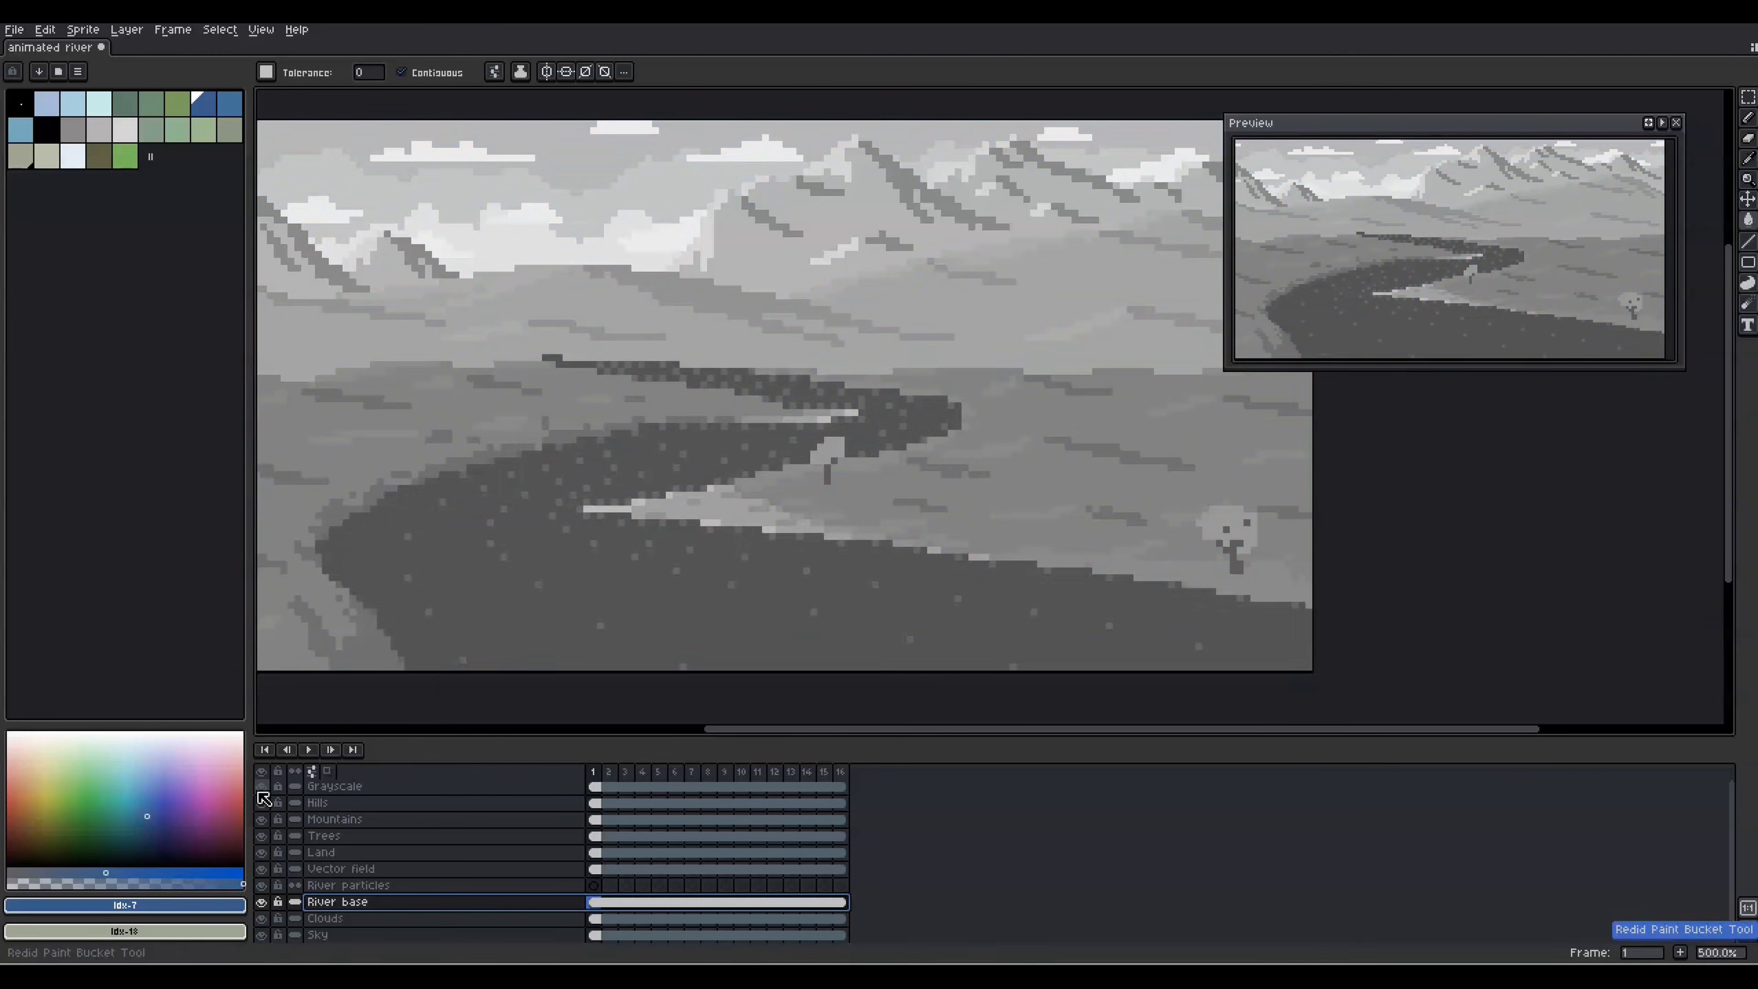
left_click(261, 789)
Try the lighter and darker blues as river fills, keep the darker blue on River base, and check it in grayscale.
key("bracketright")
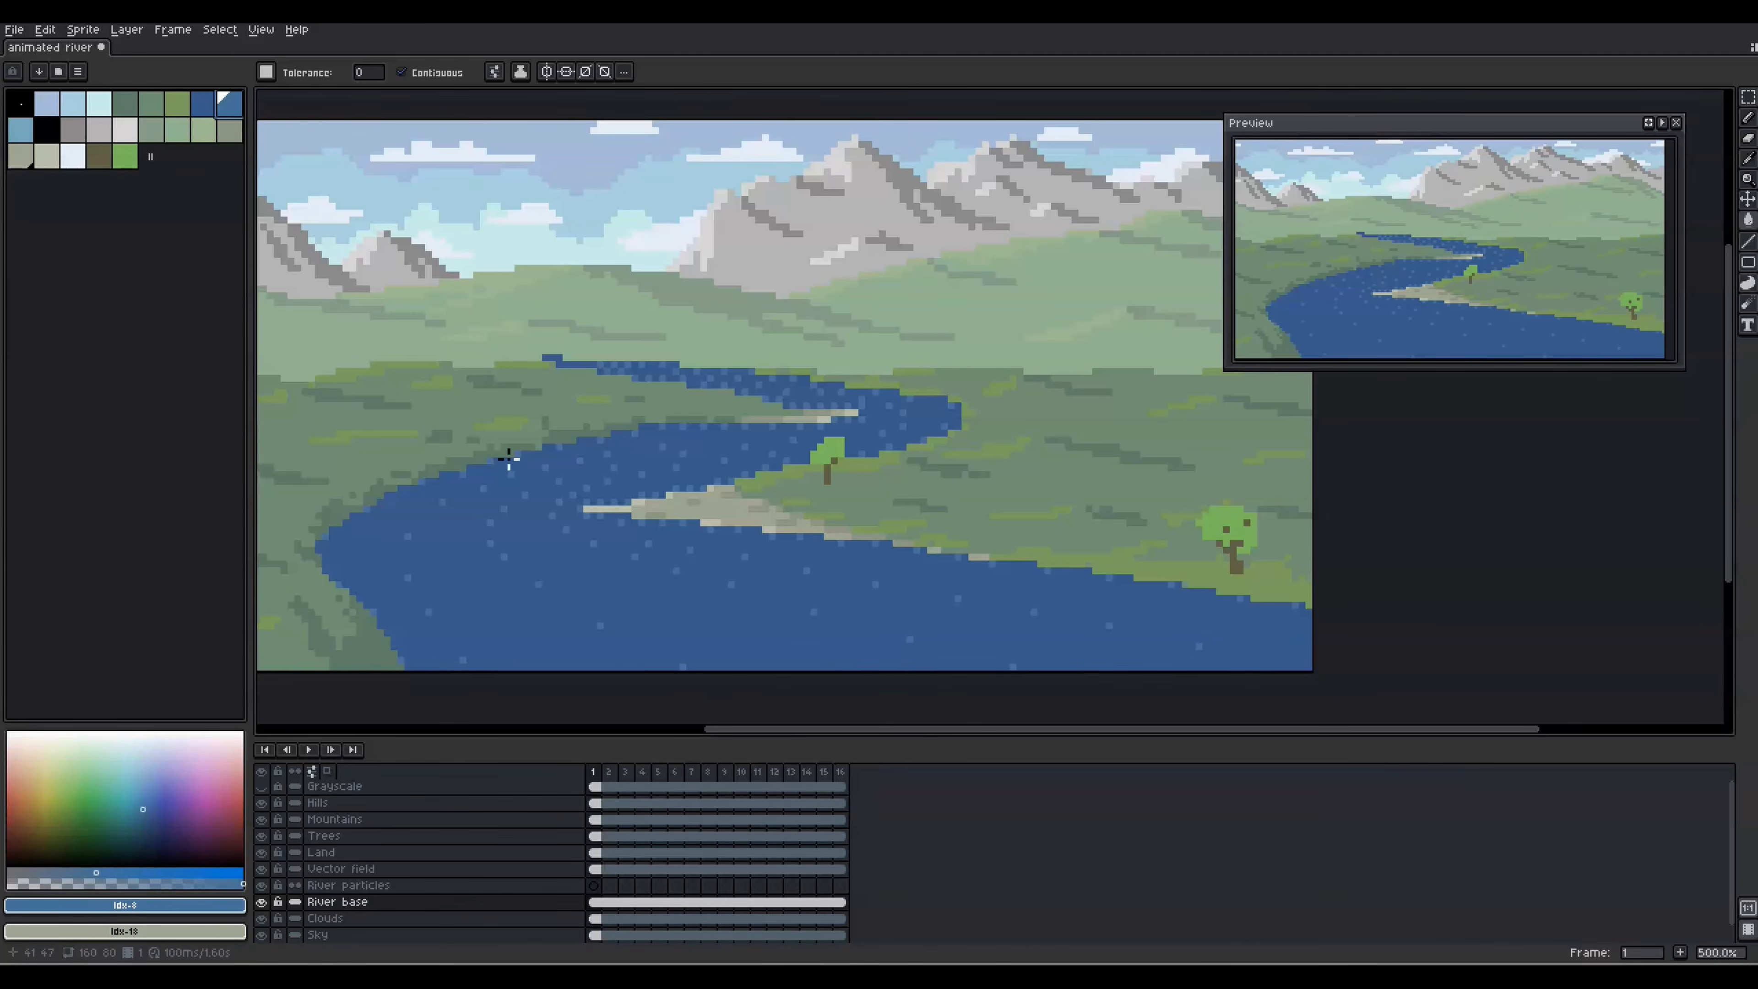
left_click(519, 578)
key("Up")
left_click(202, 104)
key("g")
left_click(475, 577)
key("ctrl+z")
key("Down")
left_click(476, 587)
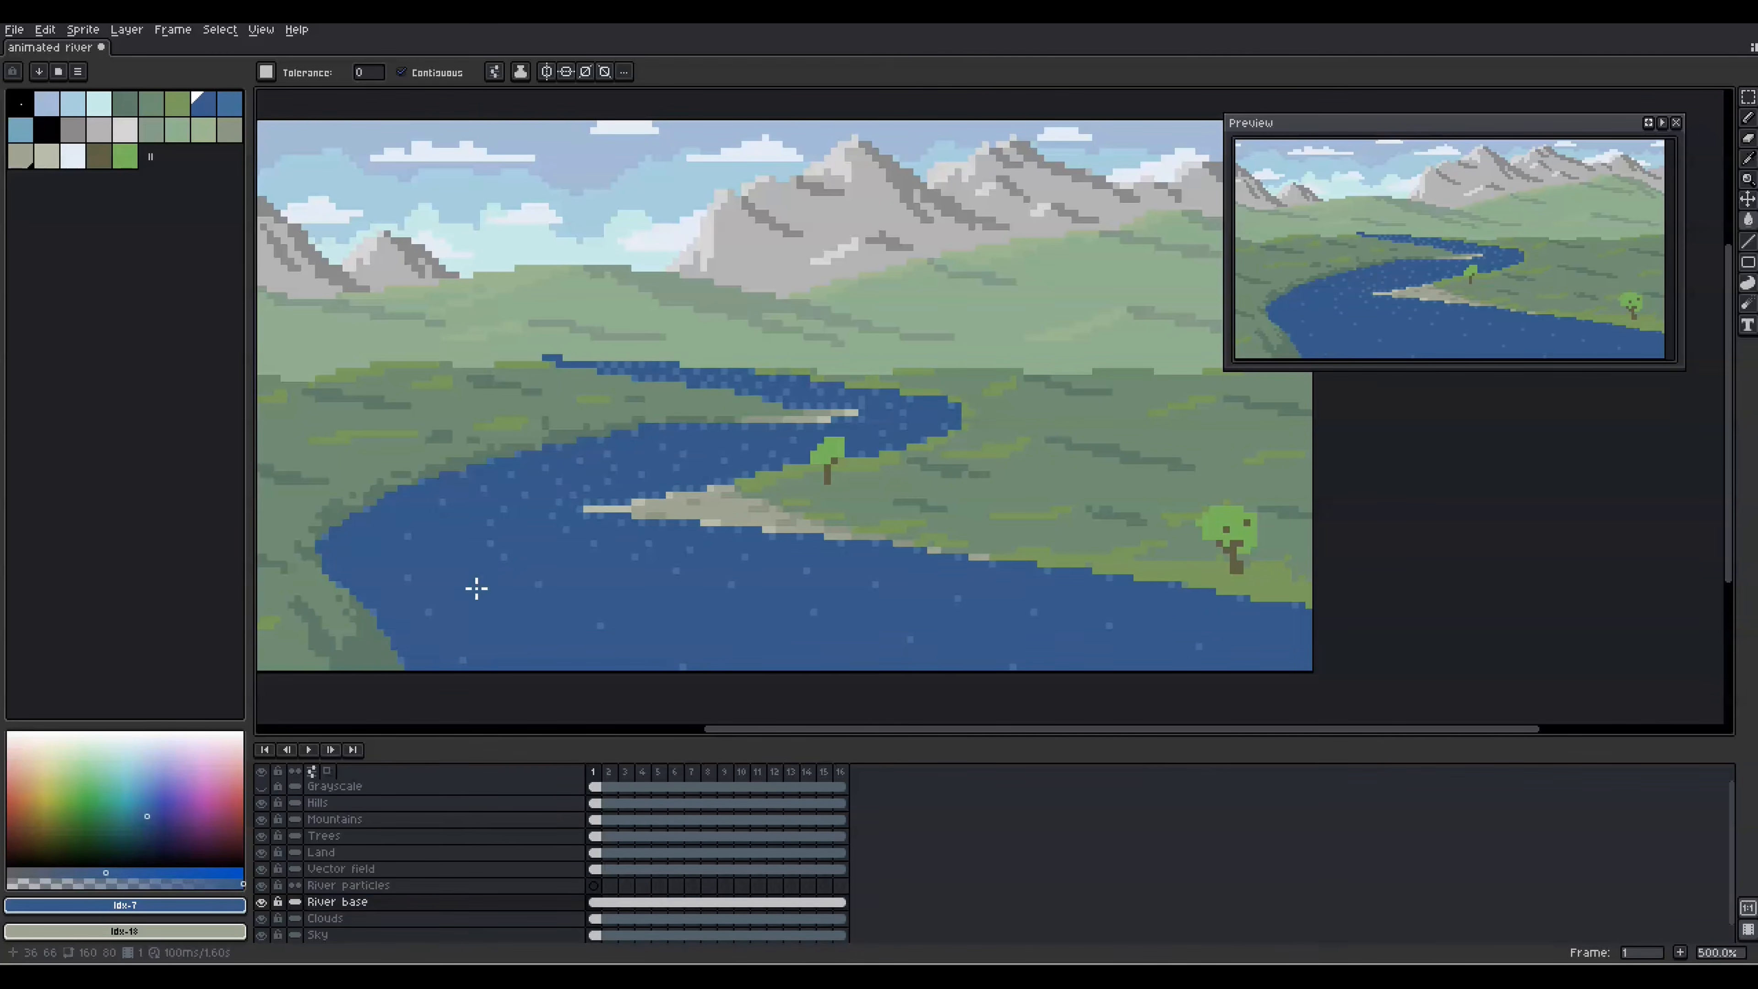
left_click(261, 787)
left_click(261, 788)
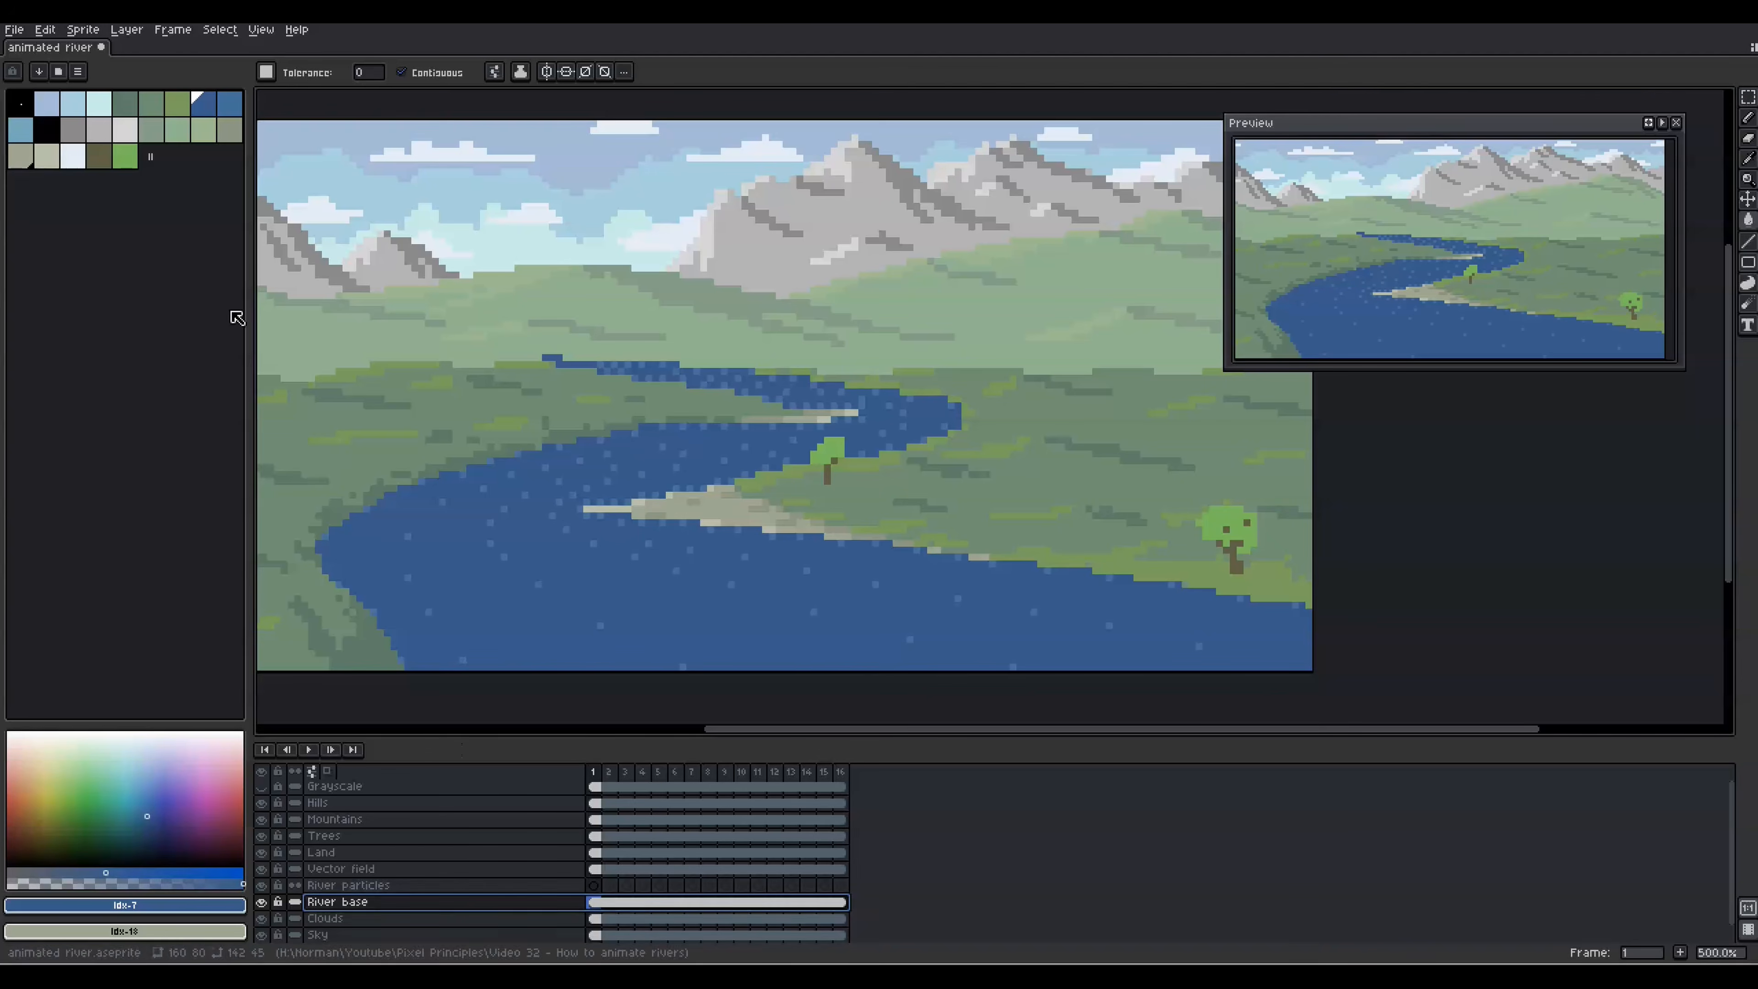
Select the lighter river blue for the pencil, raise the Vector field layer's opacity so its dots stand out, and activate River particles.
key("bracketright")
key("b")
scroll(552, 574, "up", 1)
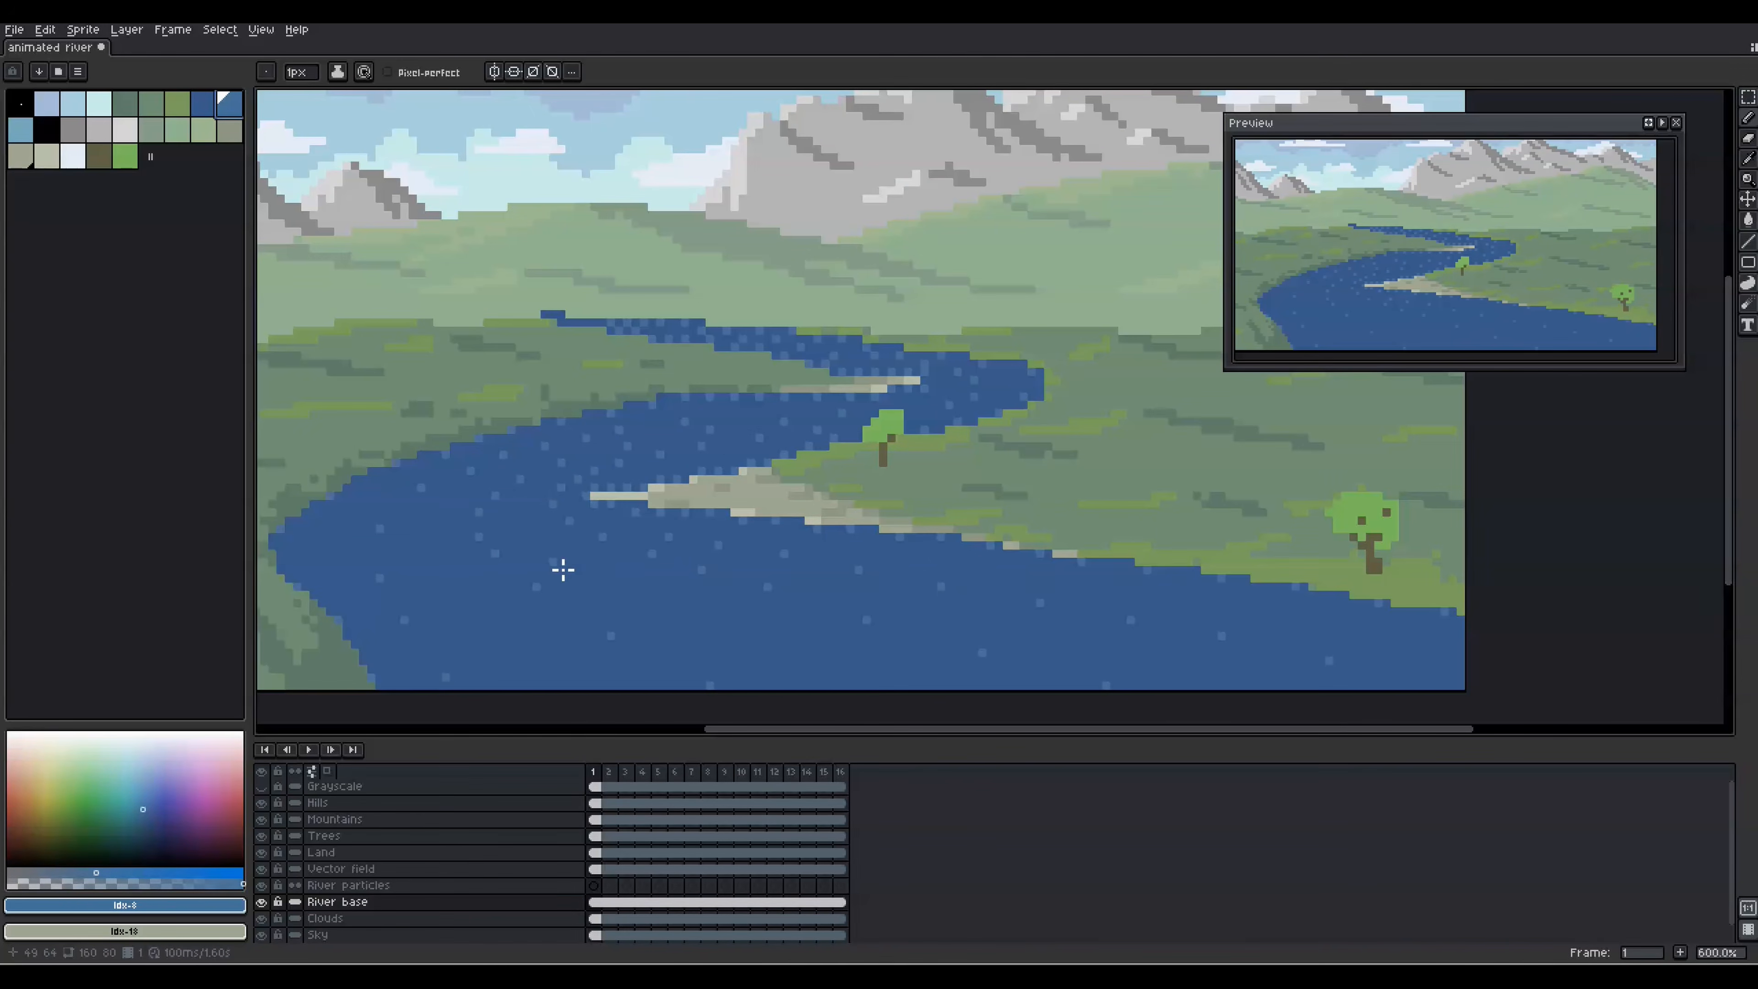
scroll(563, 570, "down", 1)
key("shift+p")
key("Escape")
key("Up")
key("Up")
key("shift+p")
key("Escape")
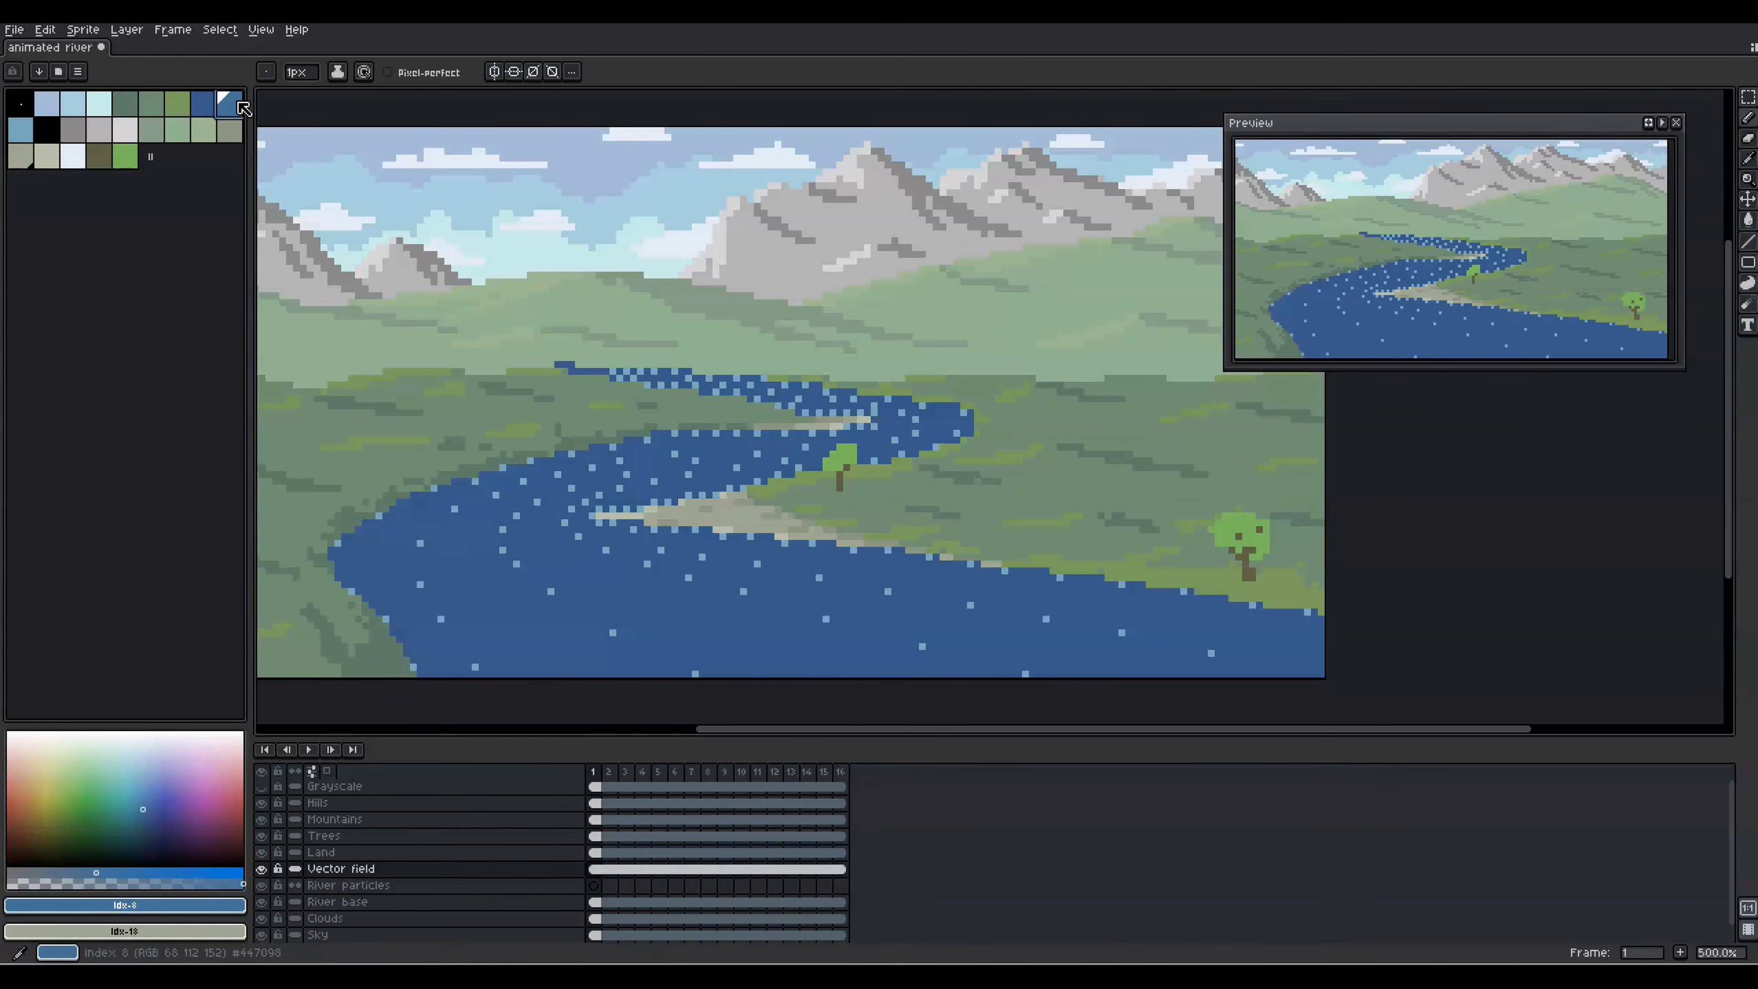
key("Down")
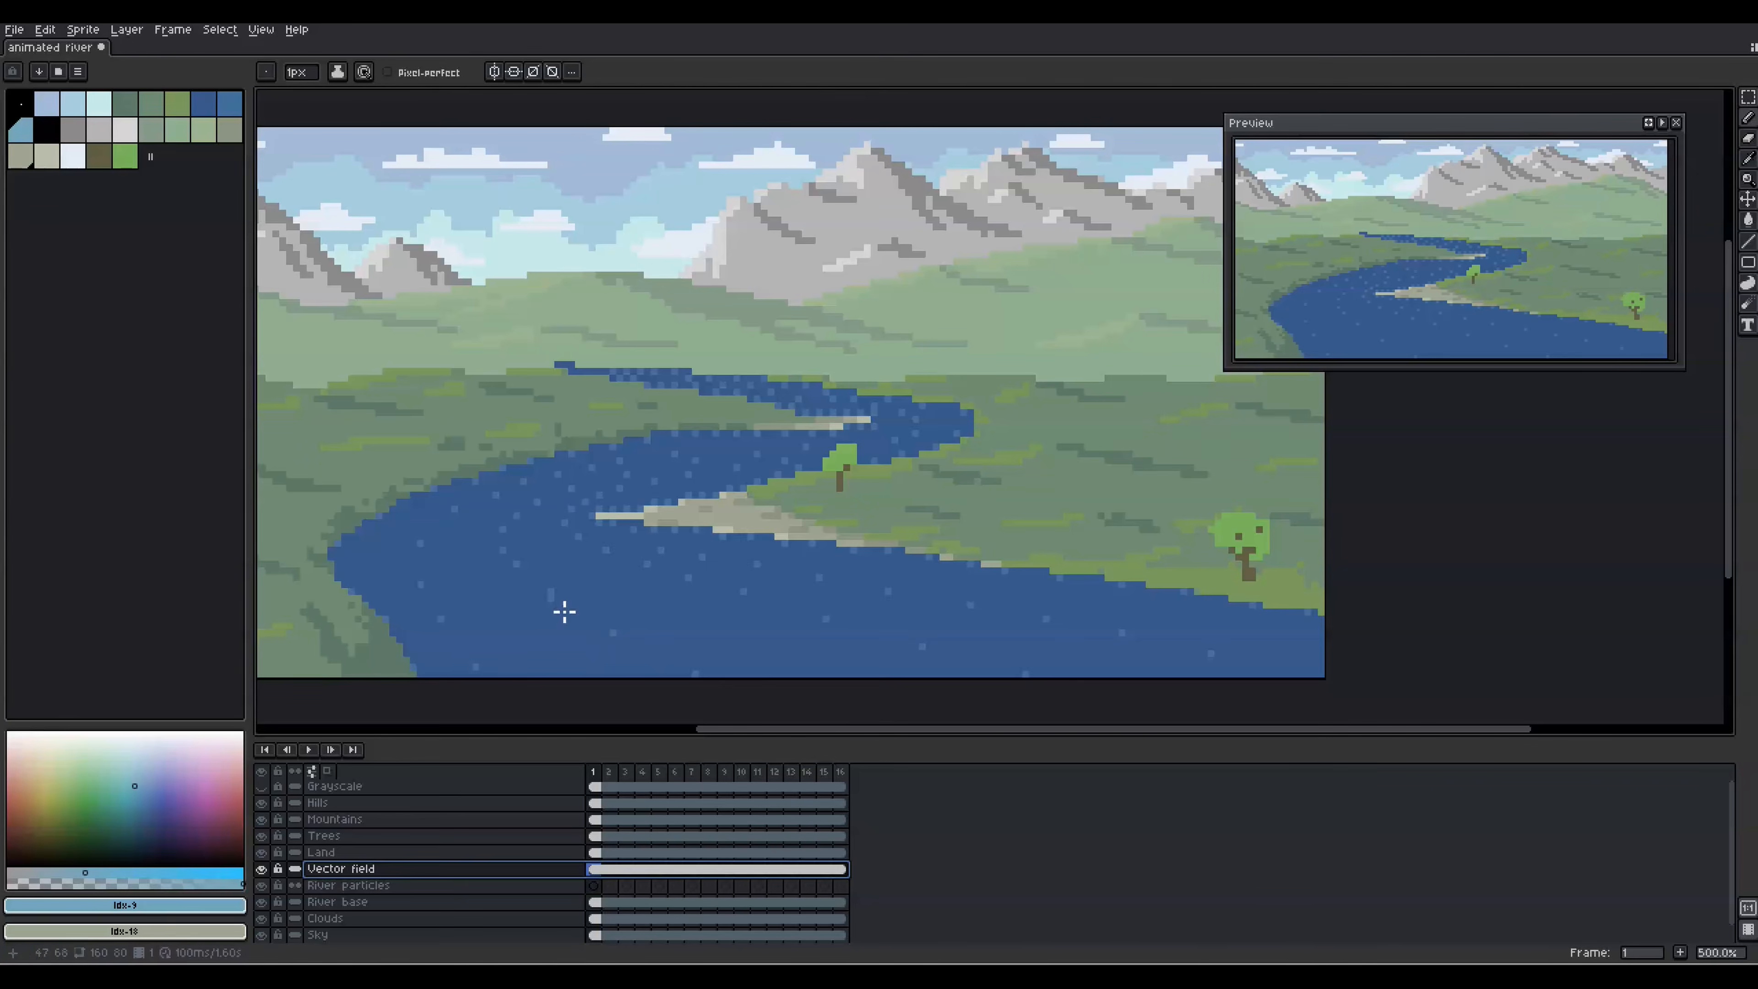
key("shift+p")
key("Escape")
key("Up")
key("Down")
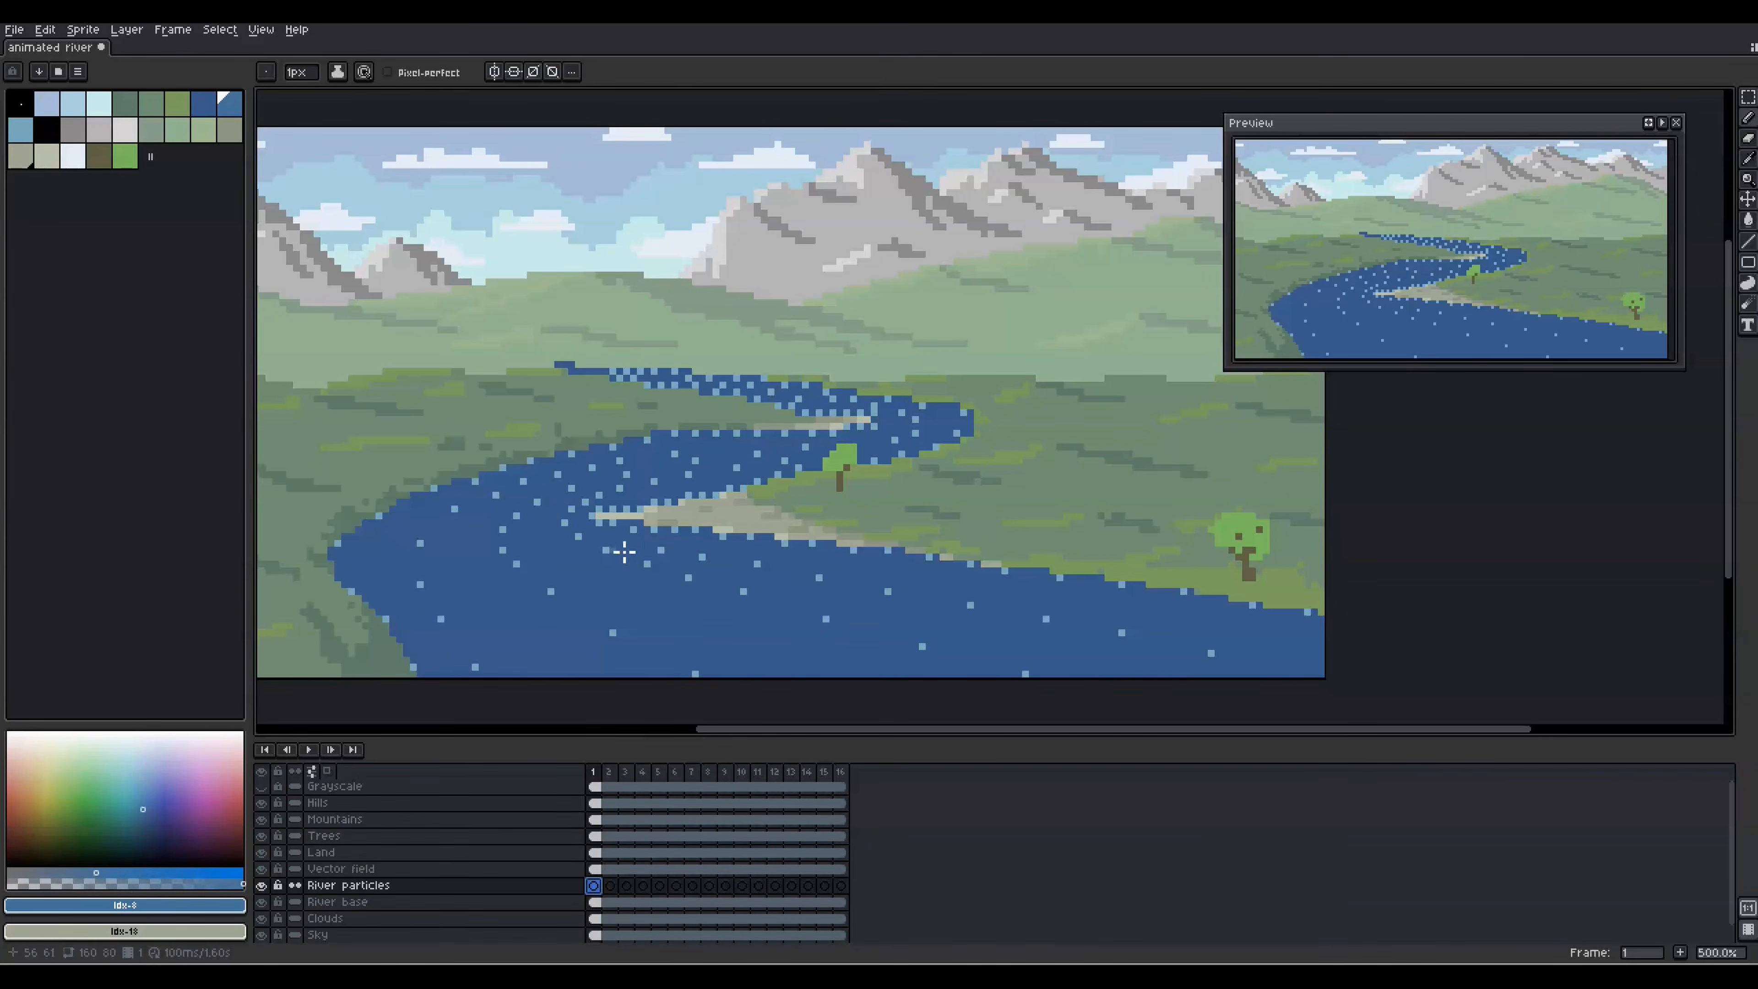
Capture the small pixel patch in the foreground water as a custom brush and try moving it upstream along the river.
key("Delete")
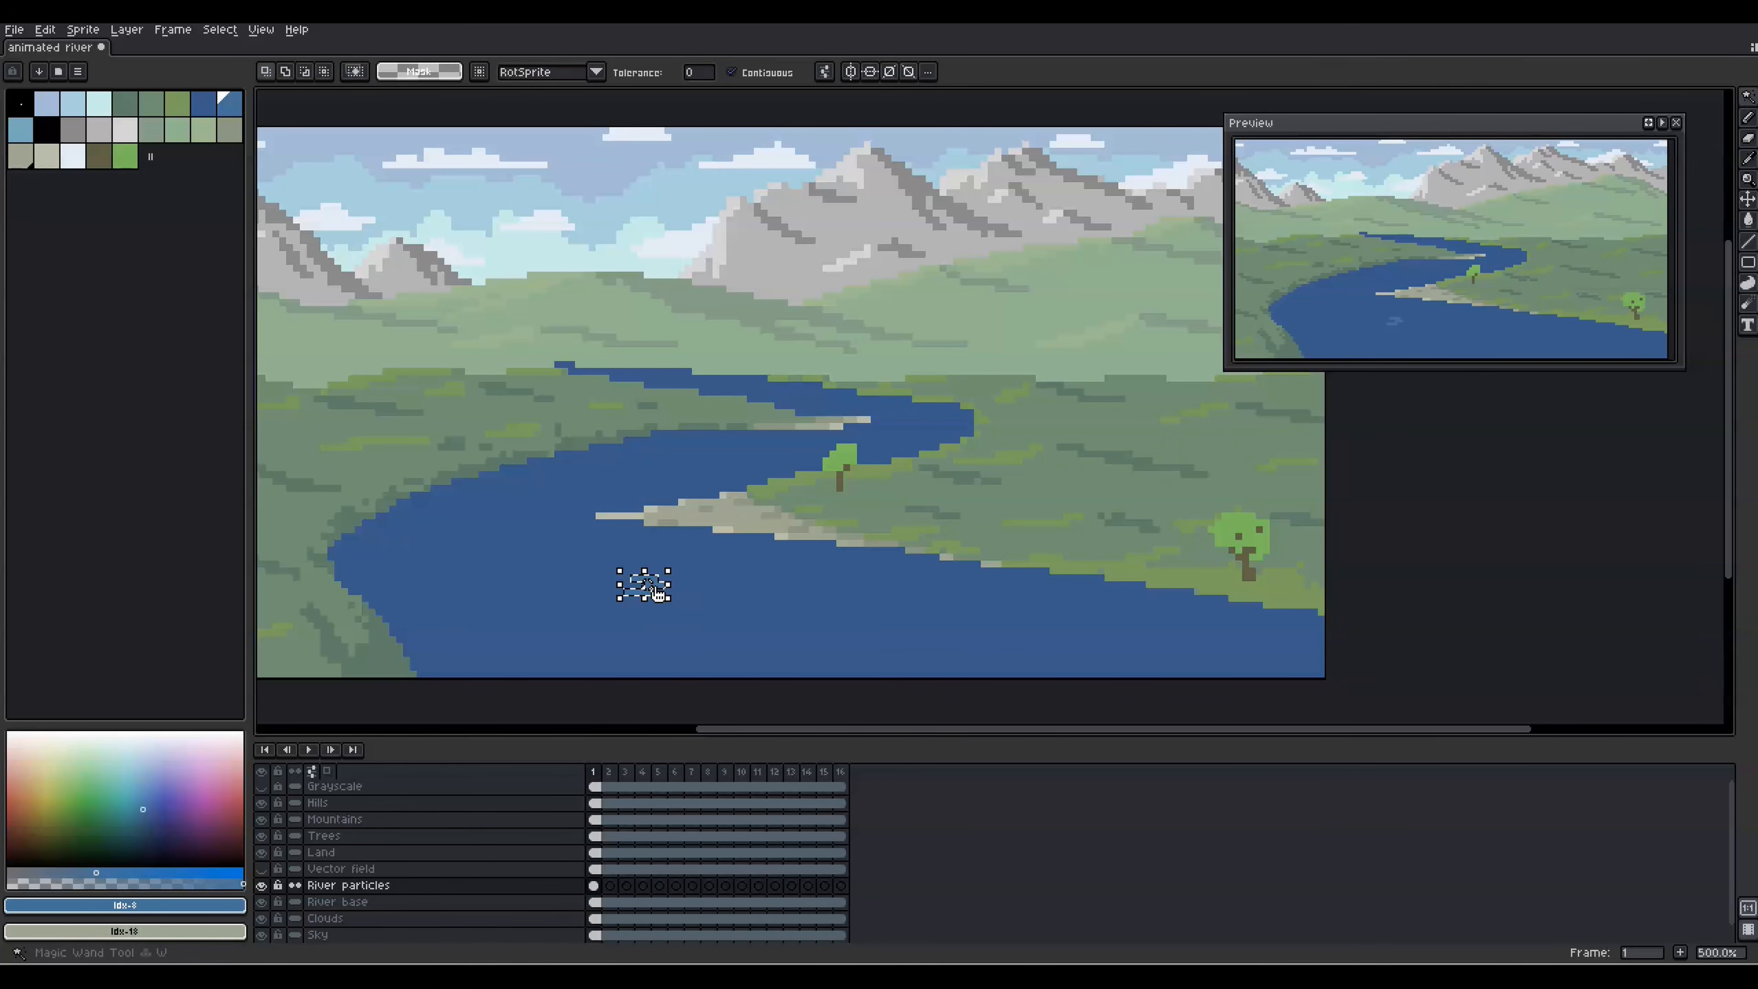
key("b")
left_click_drag(692, 558, 717, 566)
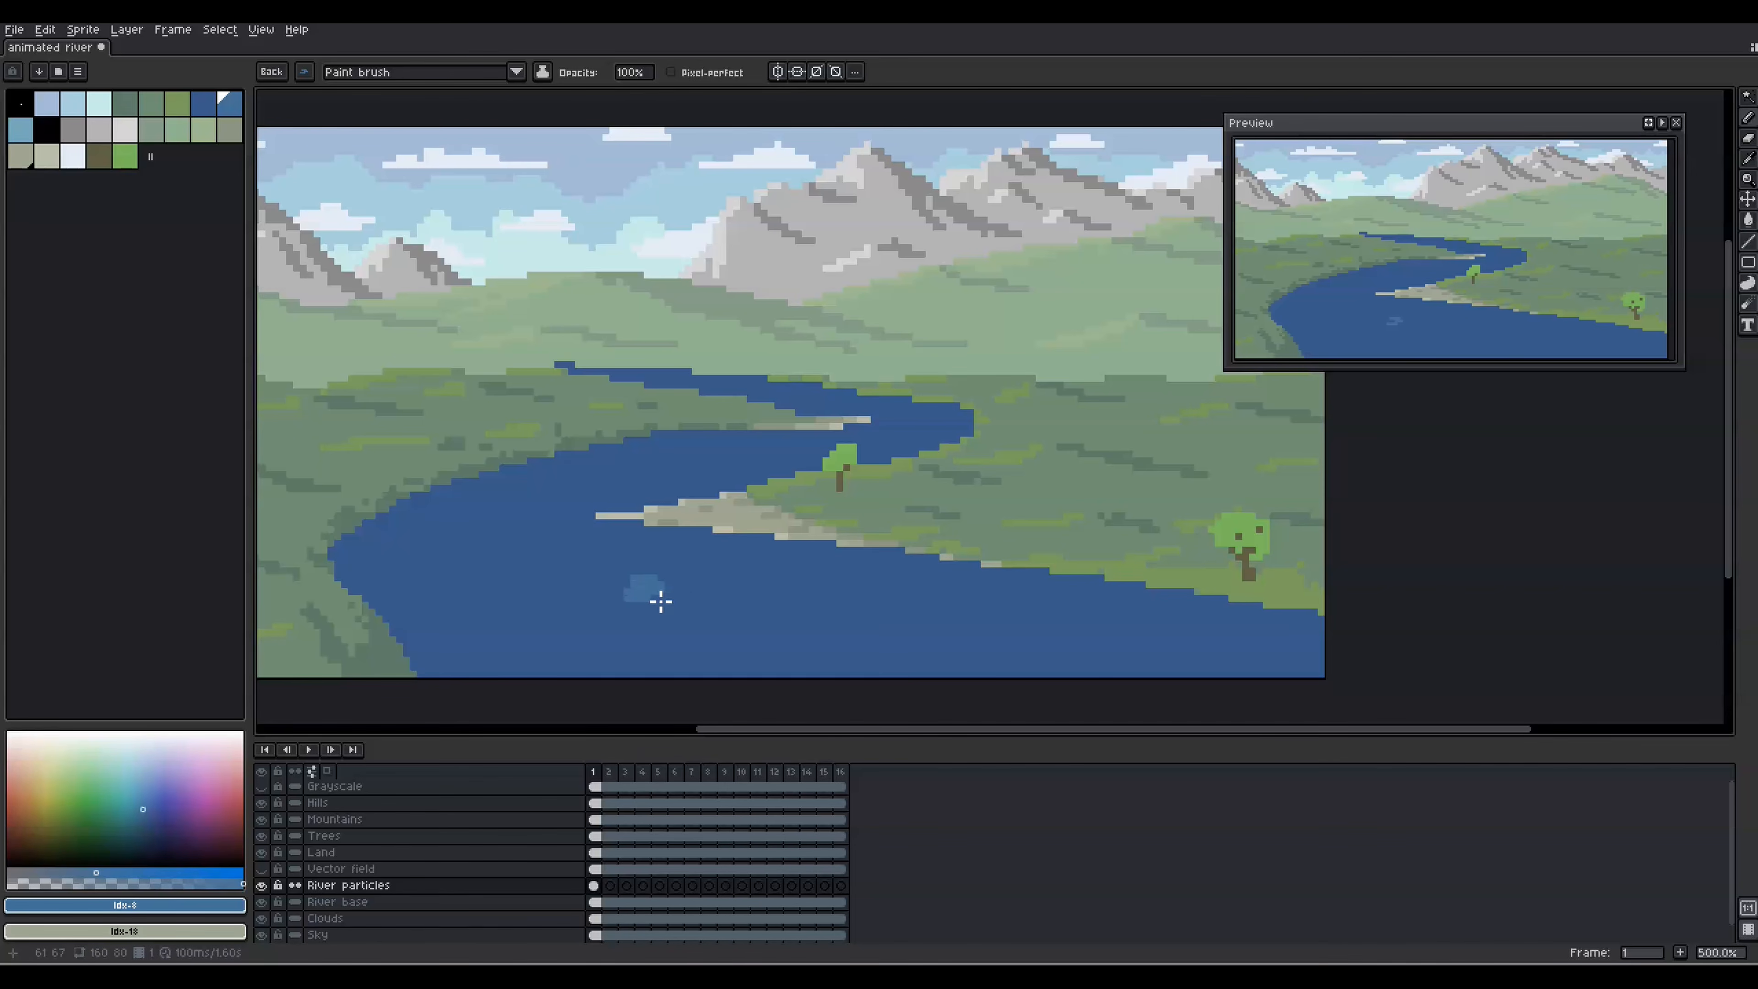
mouse_move(659, 600)
left_mouse_down()
mouse_move(1149, 655)
mouse_move(463, 577)
mouse_move(620, 682)
mouse_move(671, 459)
mouse_move(933, 441)
mouse_move(692, 382)
left_mouse_up()
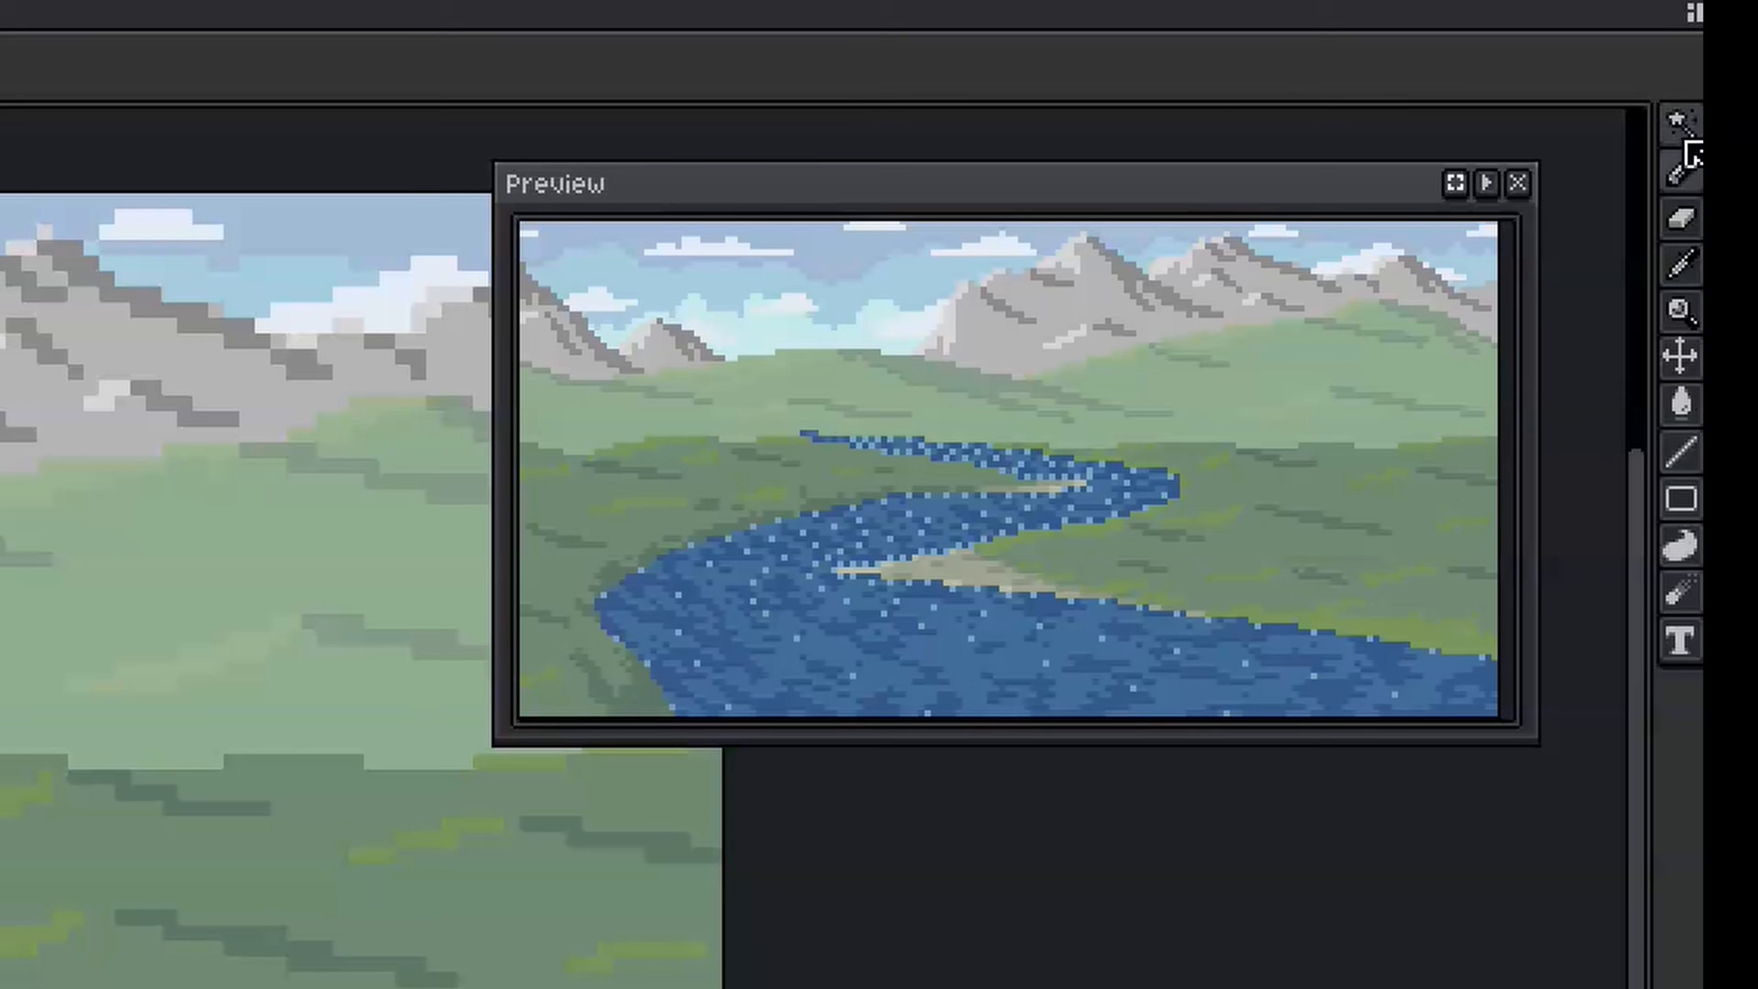
Lasso a group of water particles just below the sandbank's tip in frame 1 and capture it as a custom brush.
left_click(1749, 100)
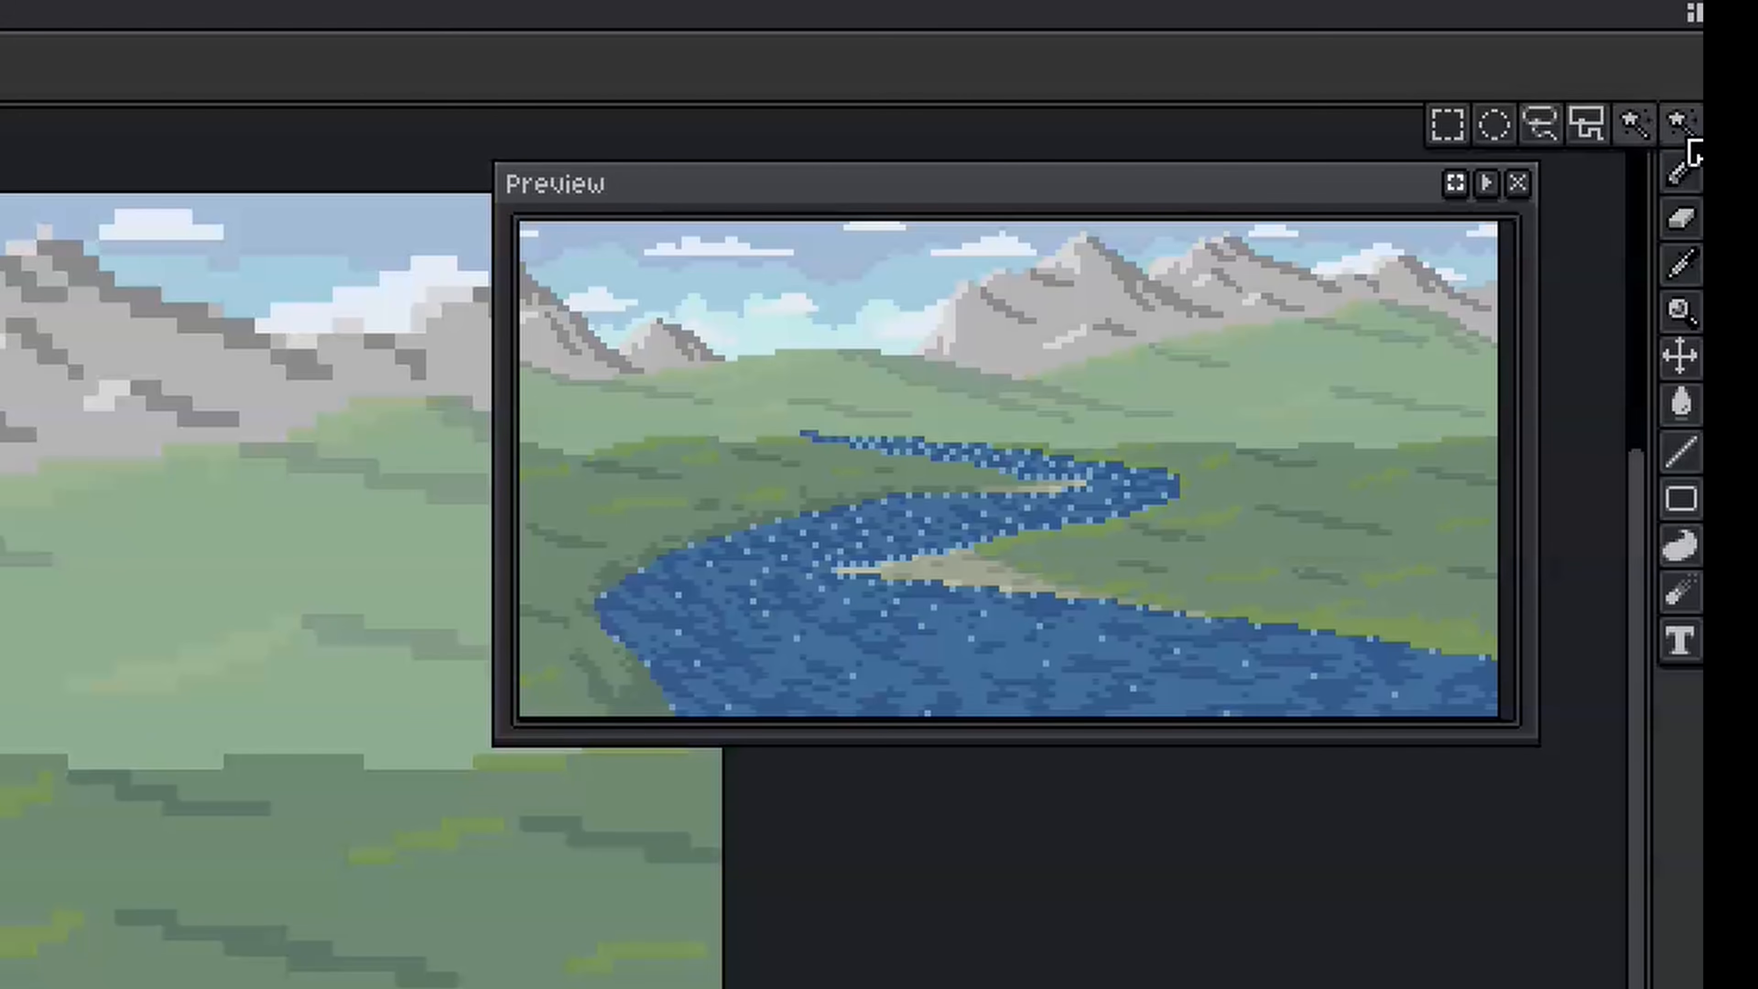
left_click(1537, 124)
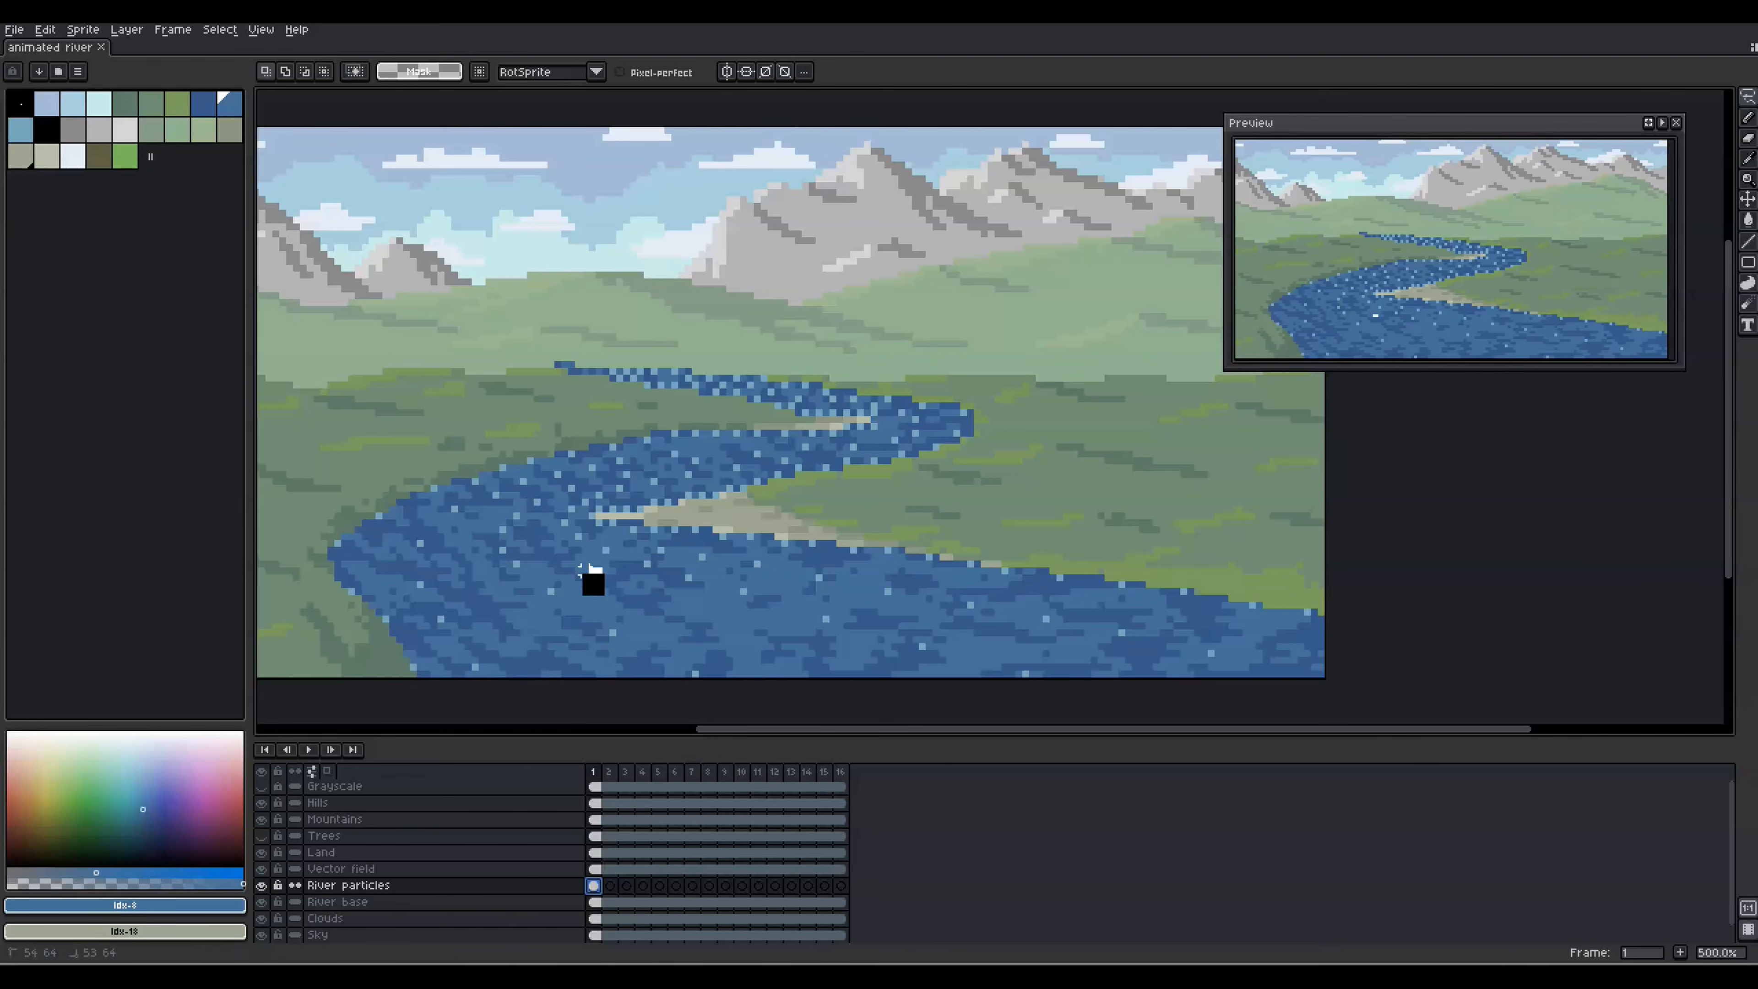
mouse_move(592, 581)
left_mouse_down()
mouse_move(600, 562)
mouse_move(657, 582)
mouse_move(706, 635)
left_mouse_up()
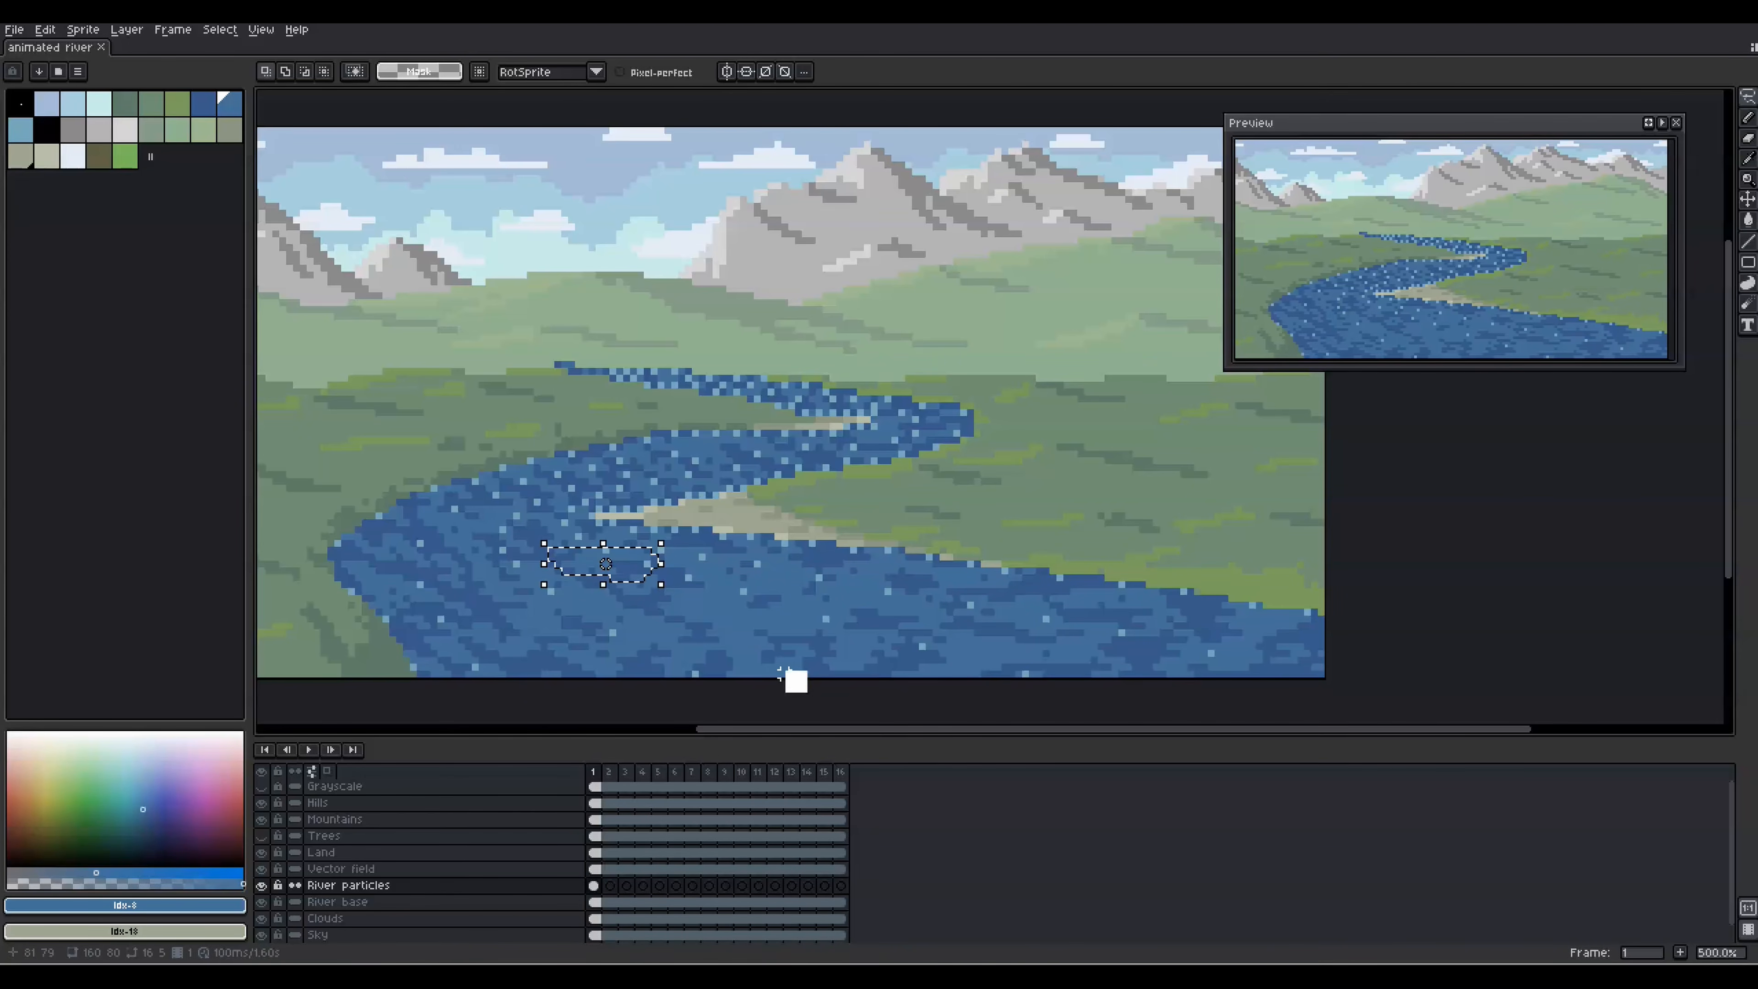
key("b")
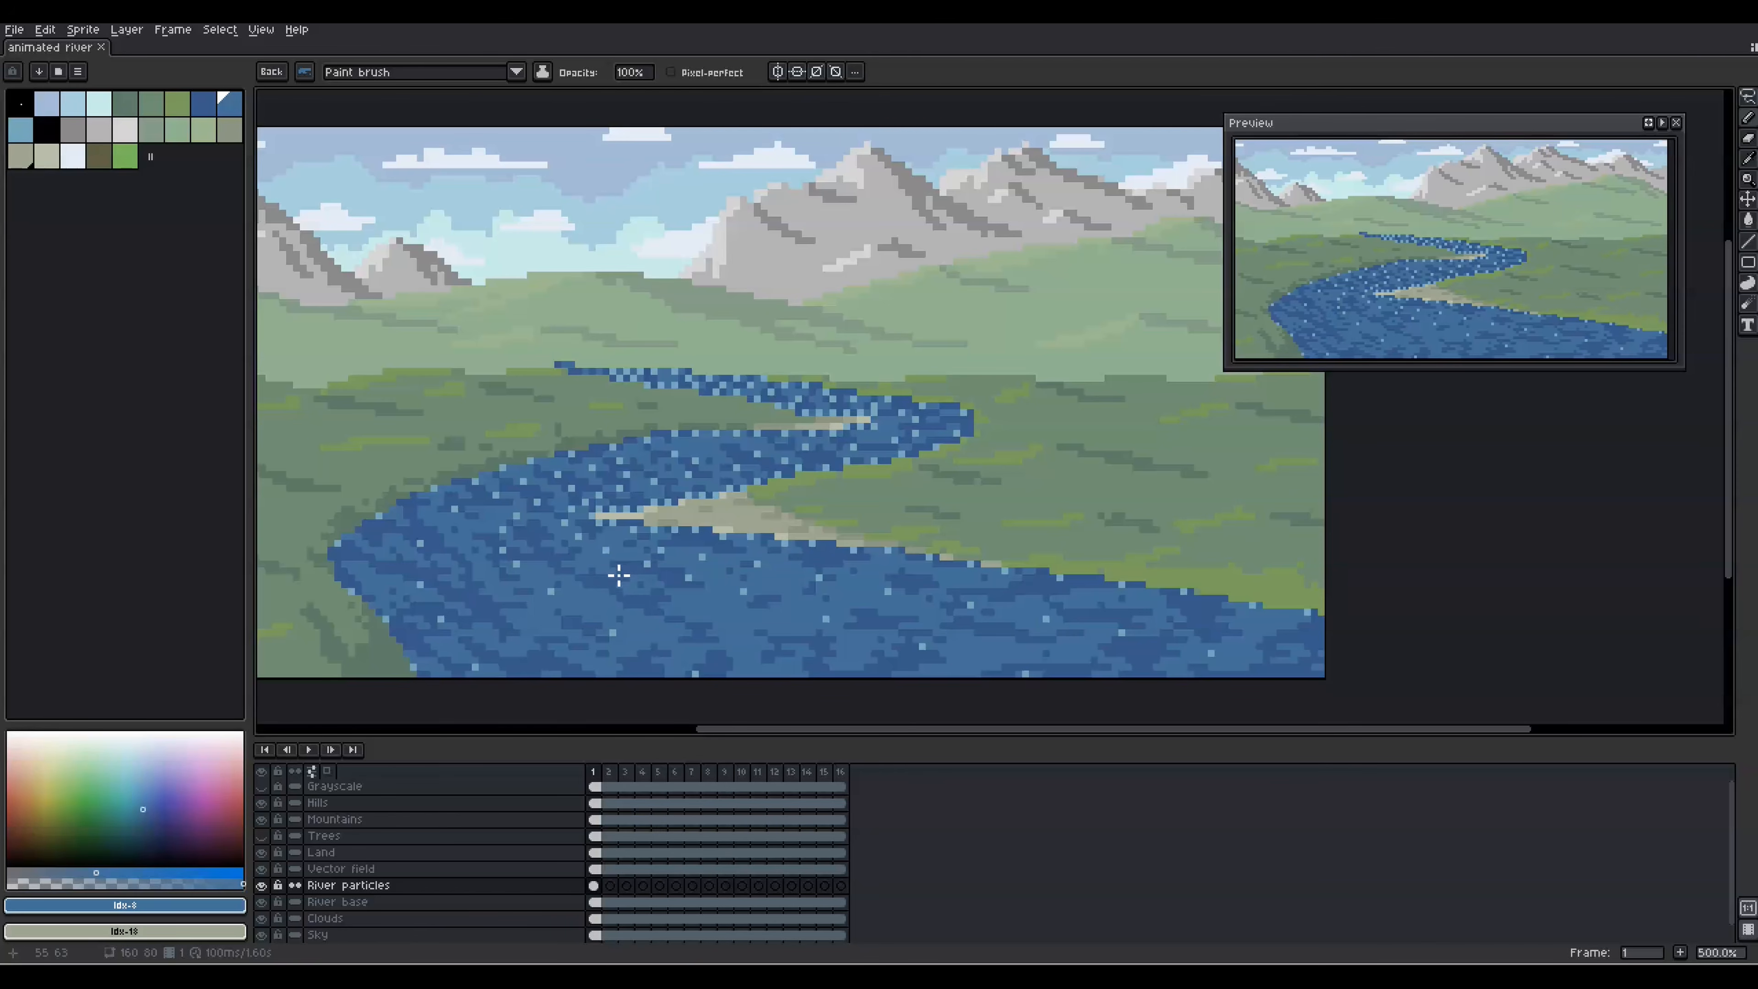
Stamp the particle patch downstream along the guide dots in frames 2 to 7 until it leaves the canvas's lower edge.
key("Right")
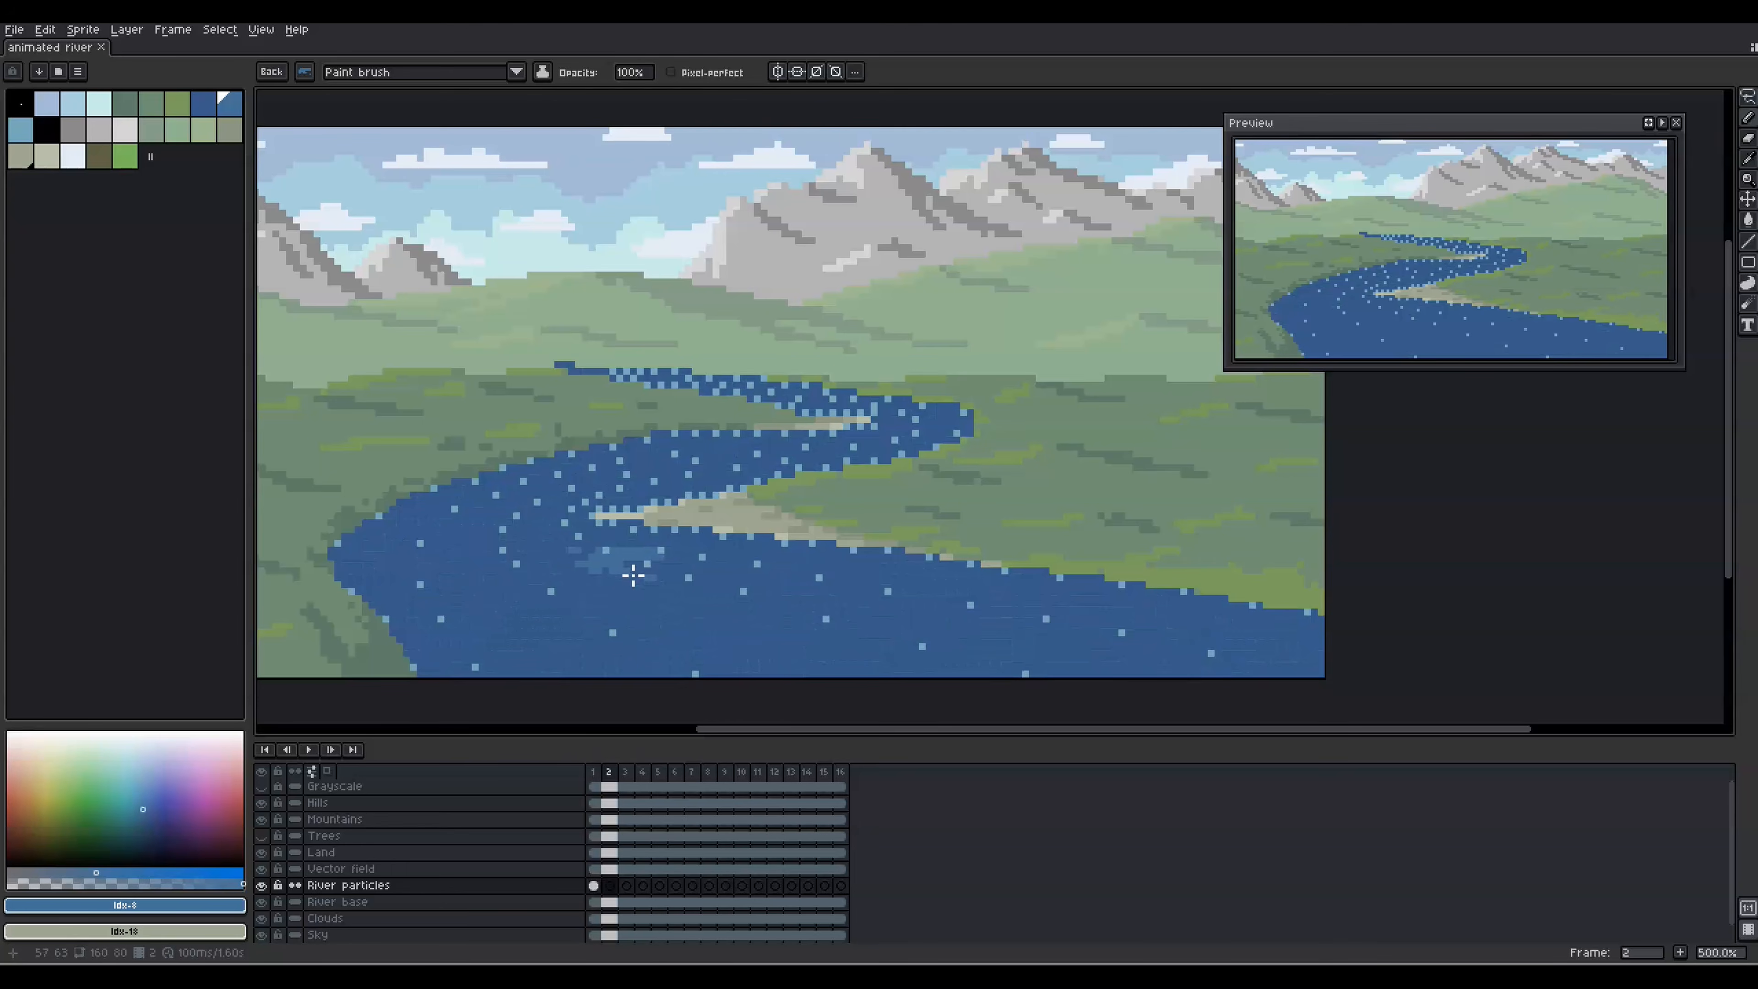
left_click_drag(661, 587, 709, 603)
key("Right")
left_click(706, 602)
key("Right")
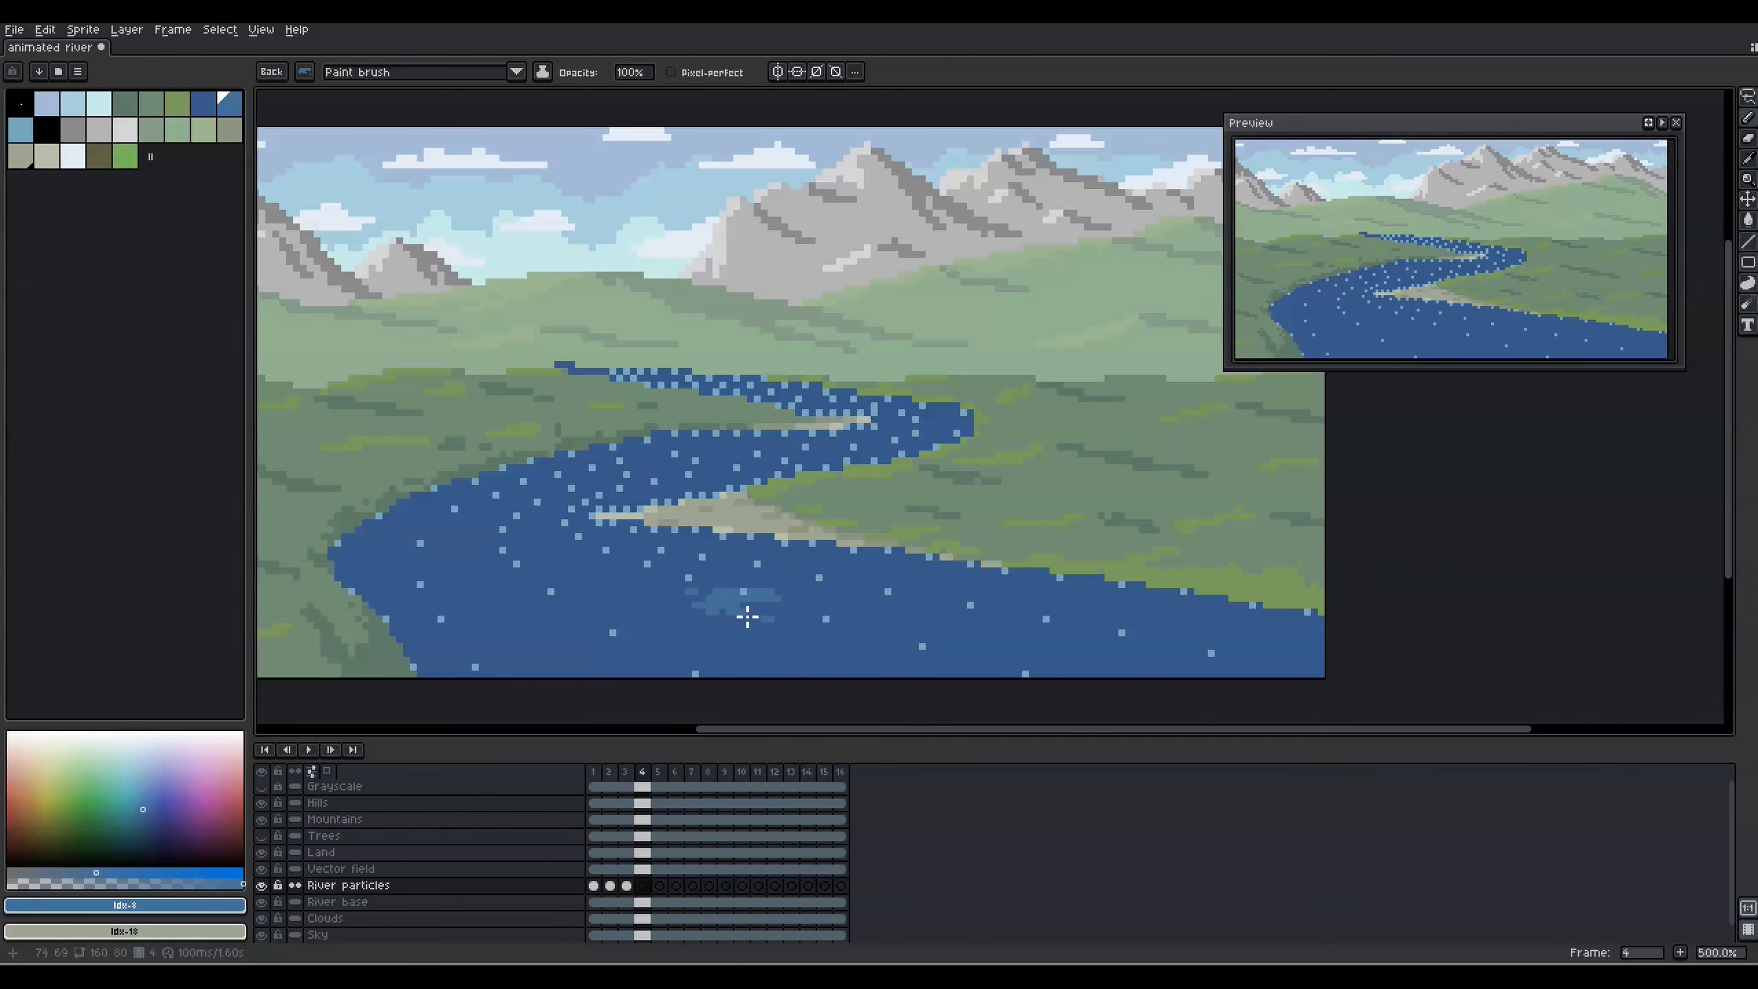
left_click(764, 618)
key("Right")
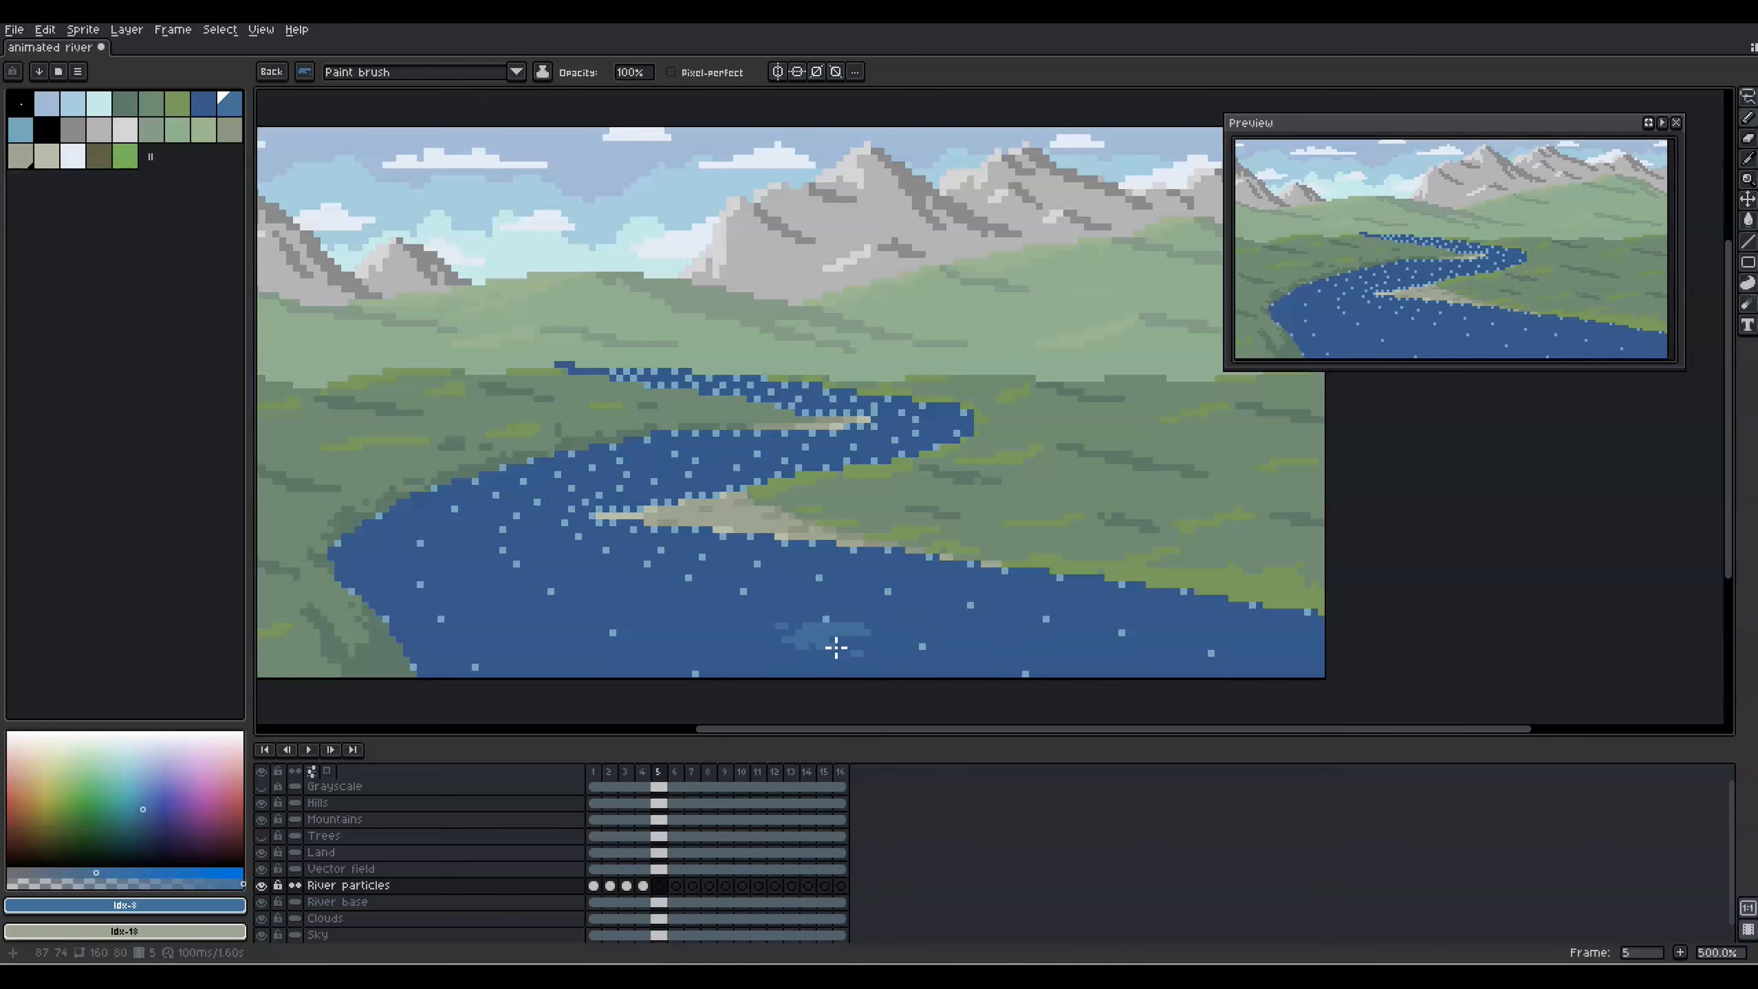
left_click(841, 636)
key("Right")
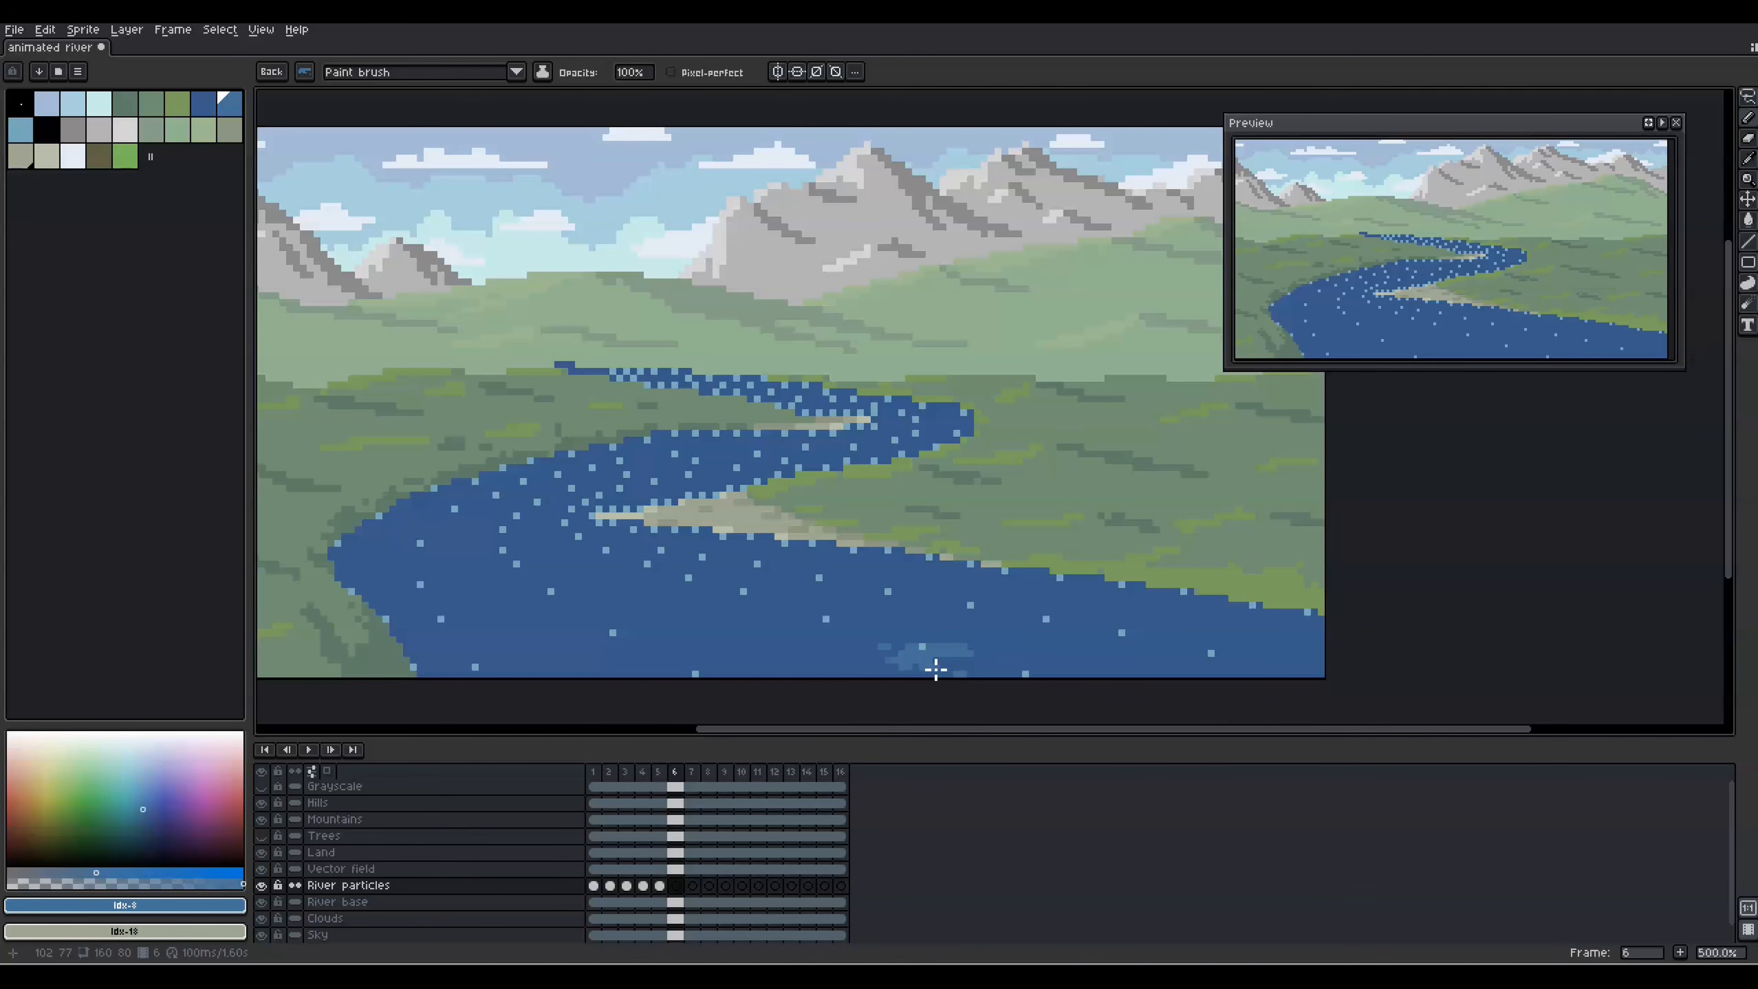
left_click(940, 670)
key("Right")
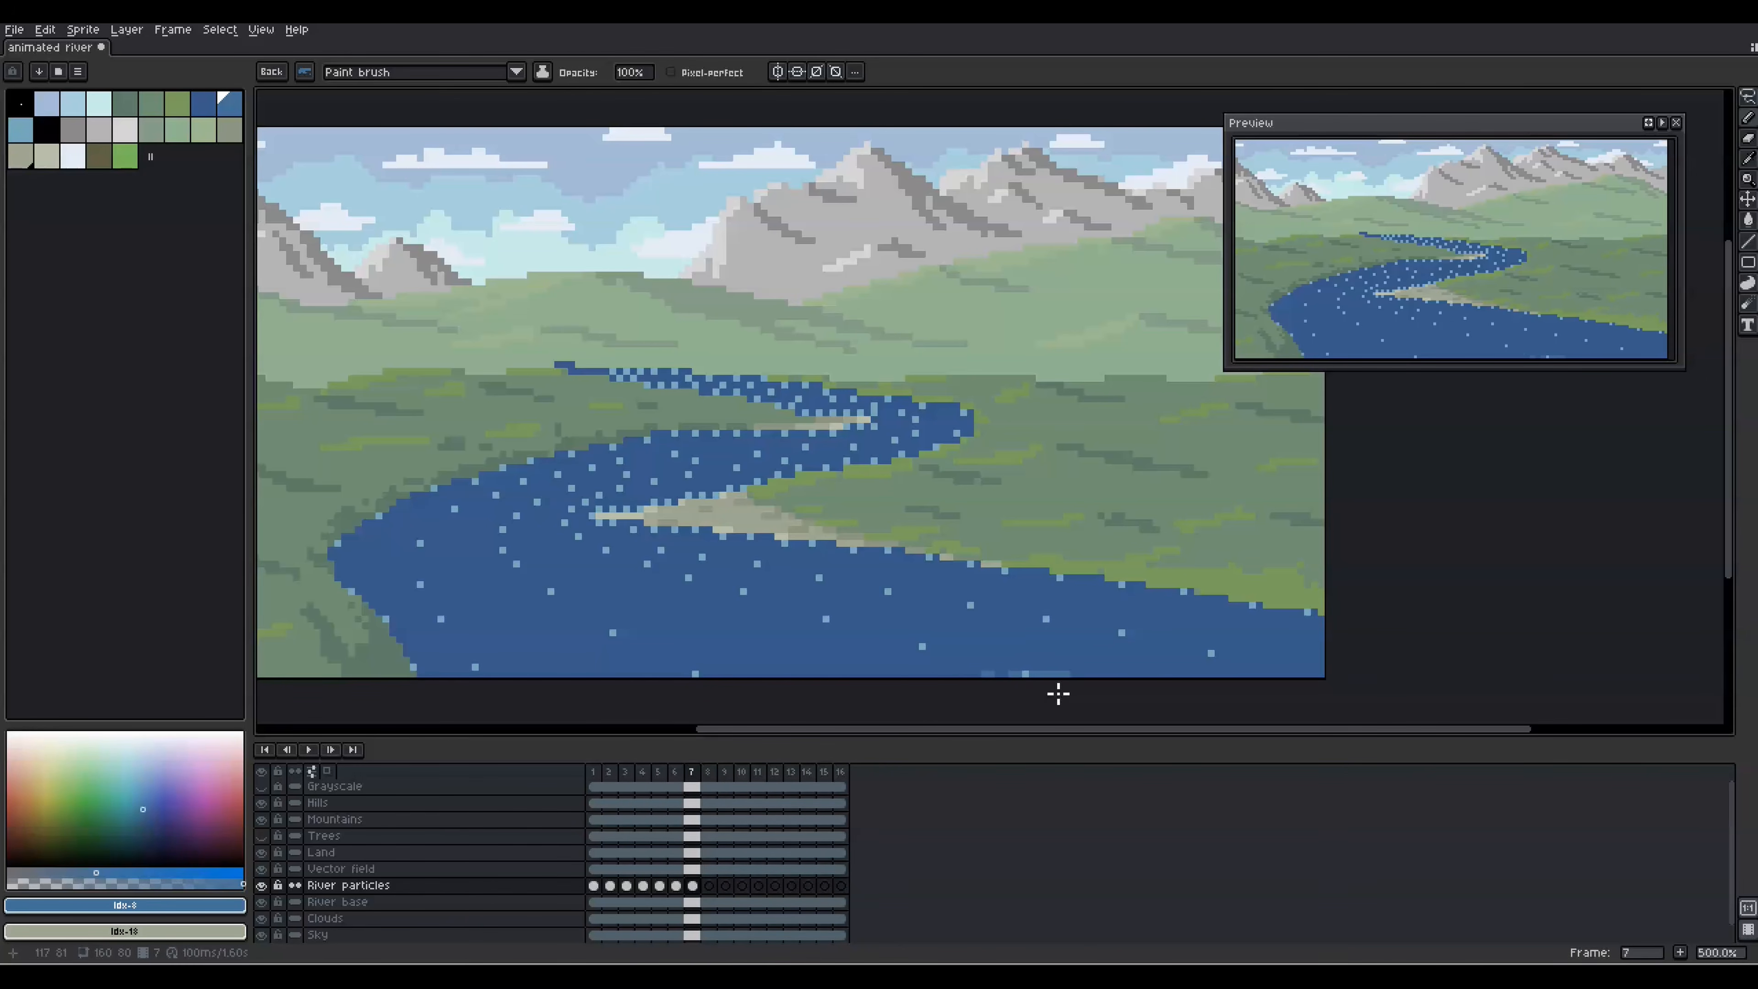
Go back past frame 1 and stamp the particle patch upstream around the sandbank's tip in frames 16, 15 and 14.
key("Left")
key("Left")
key("Left")
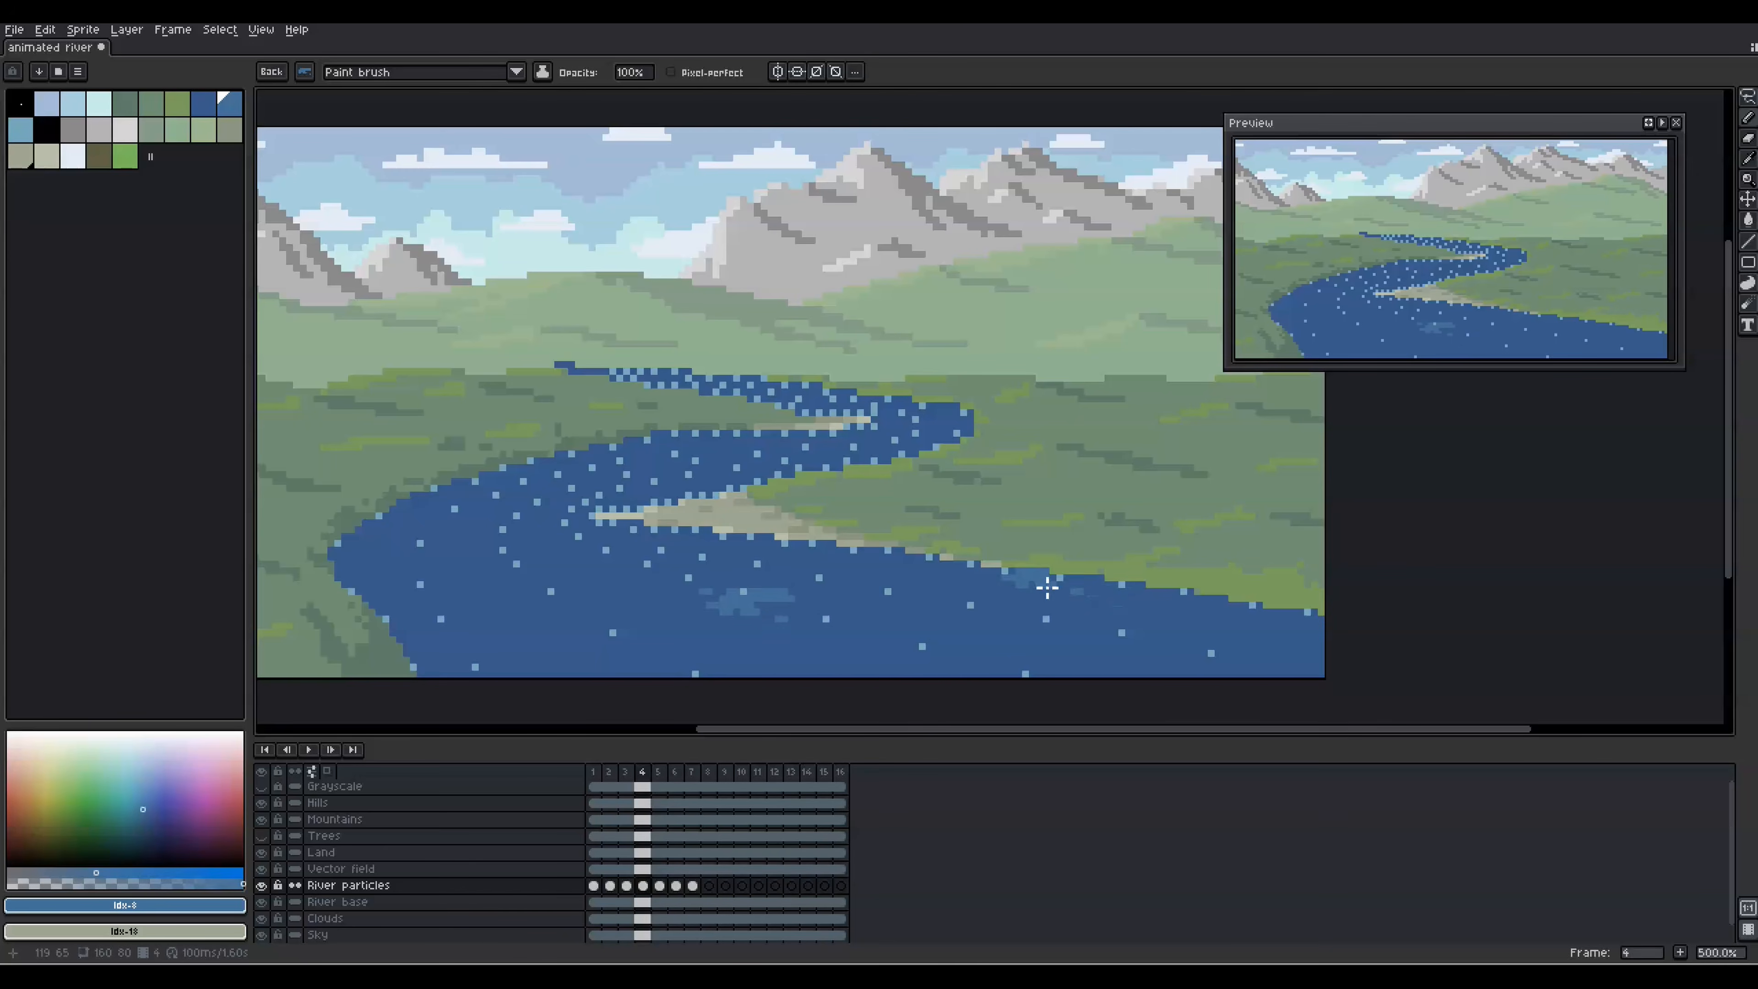
key("Left")
key("Left")
key("Left")
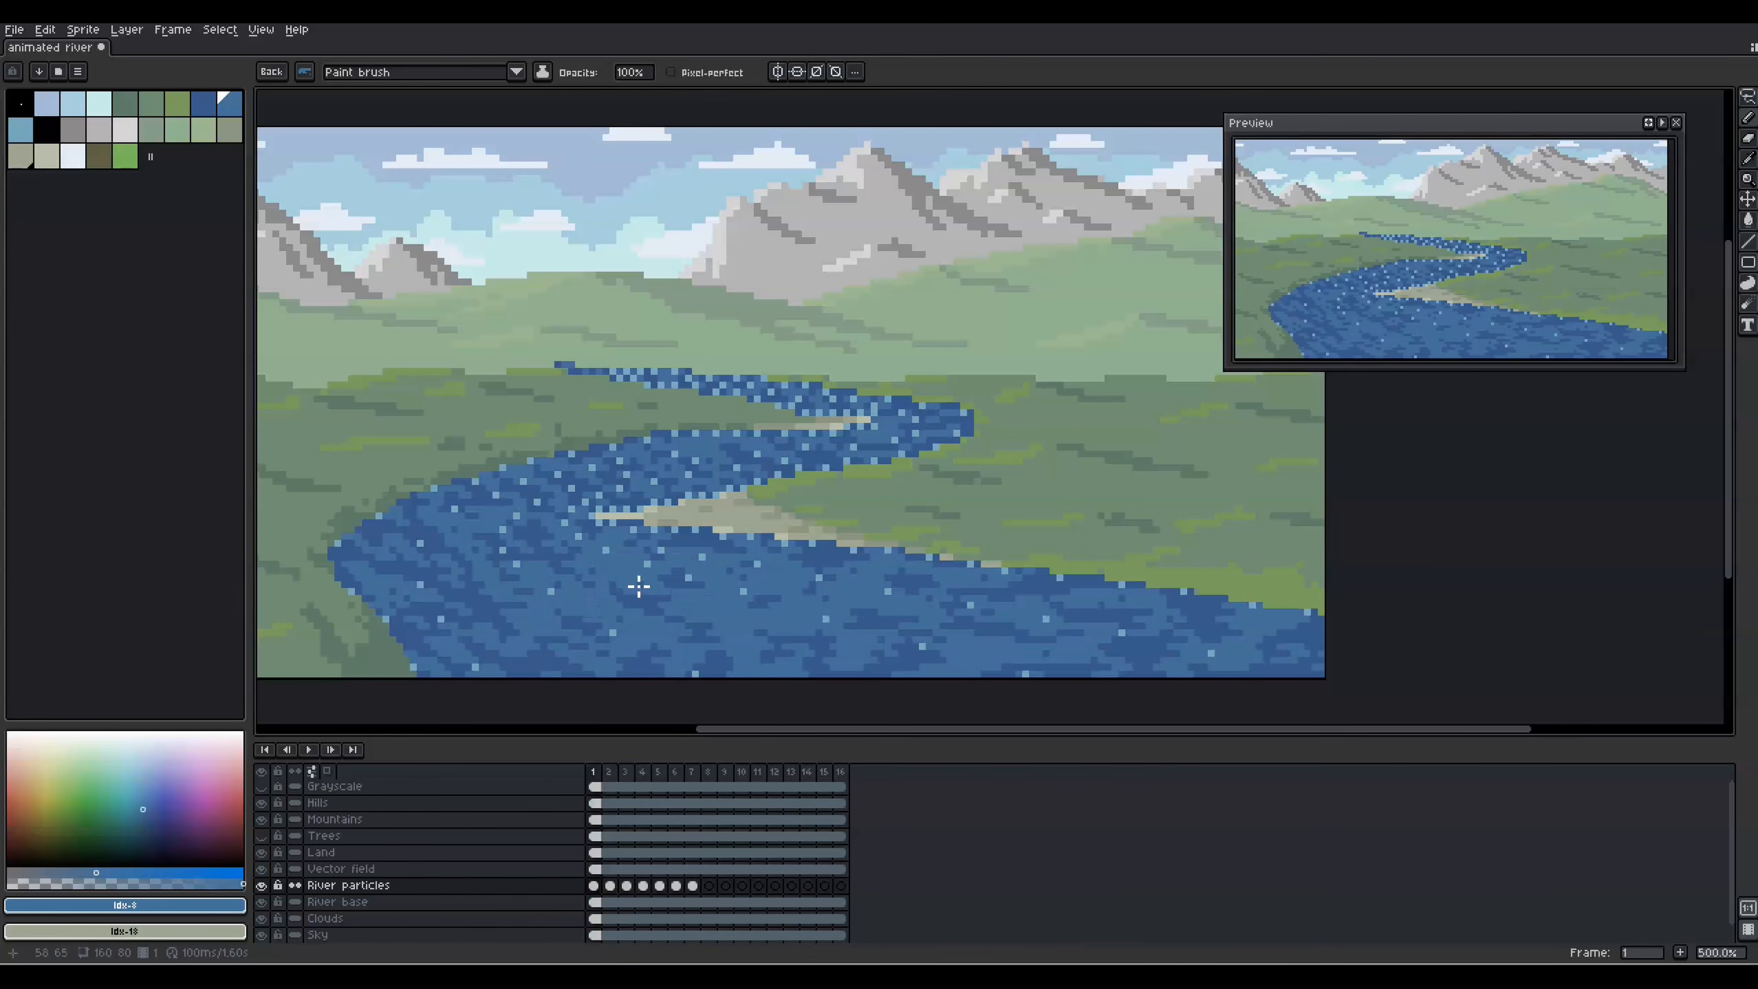
key("Left")
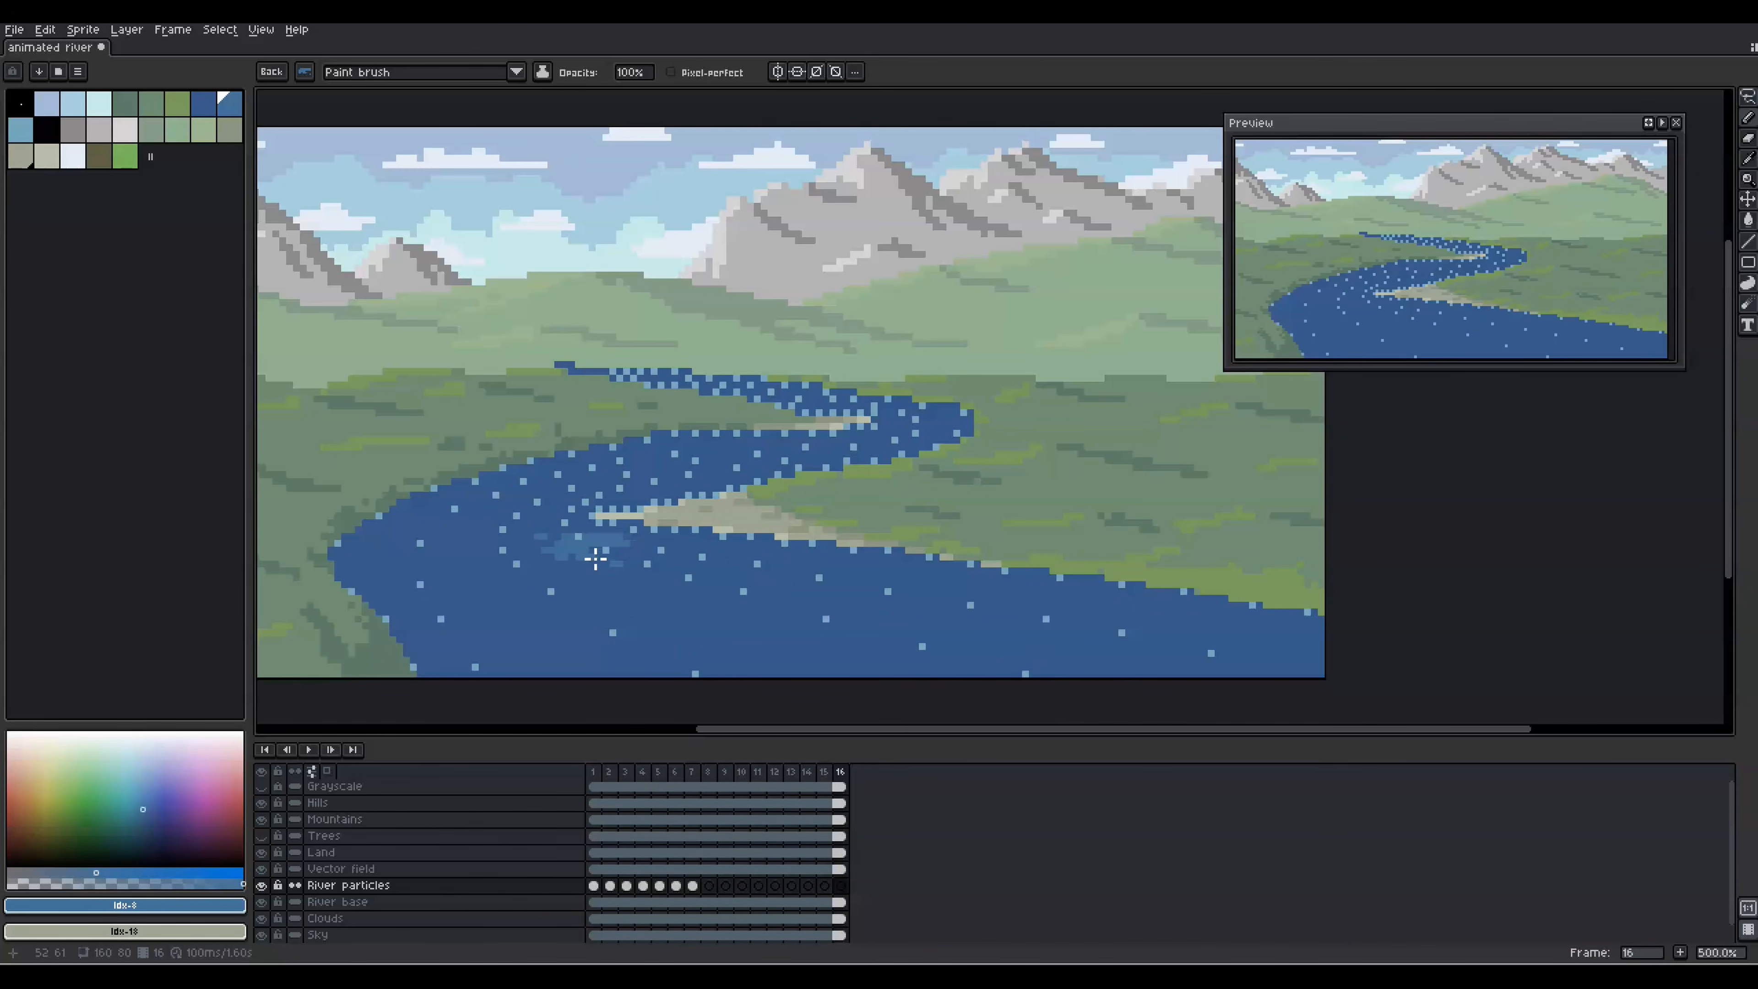
key("Left")
key("Left")
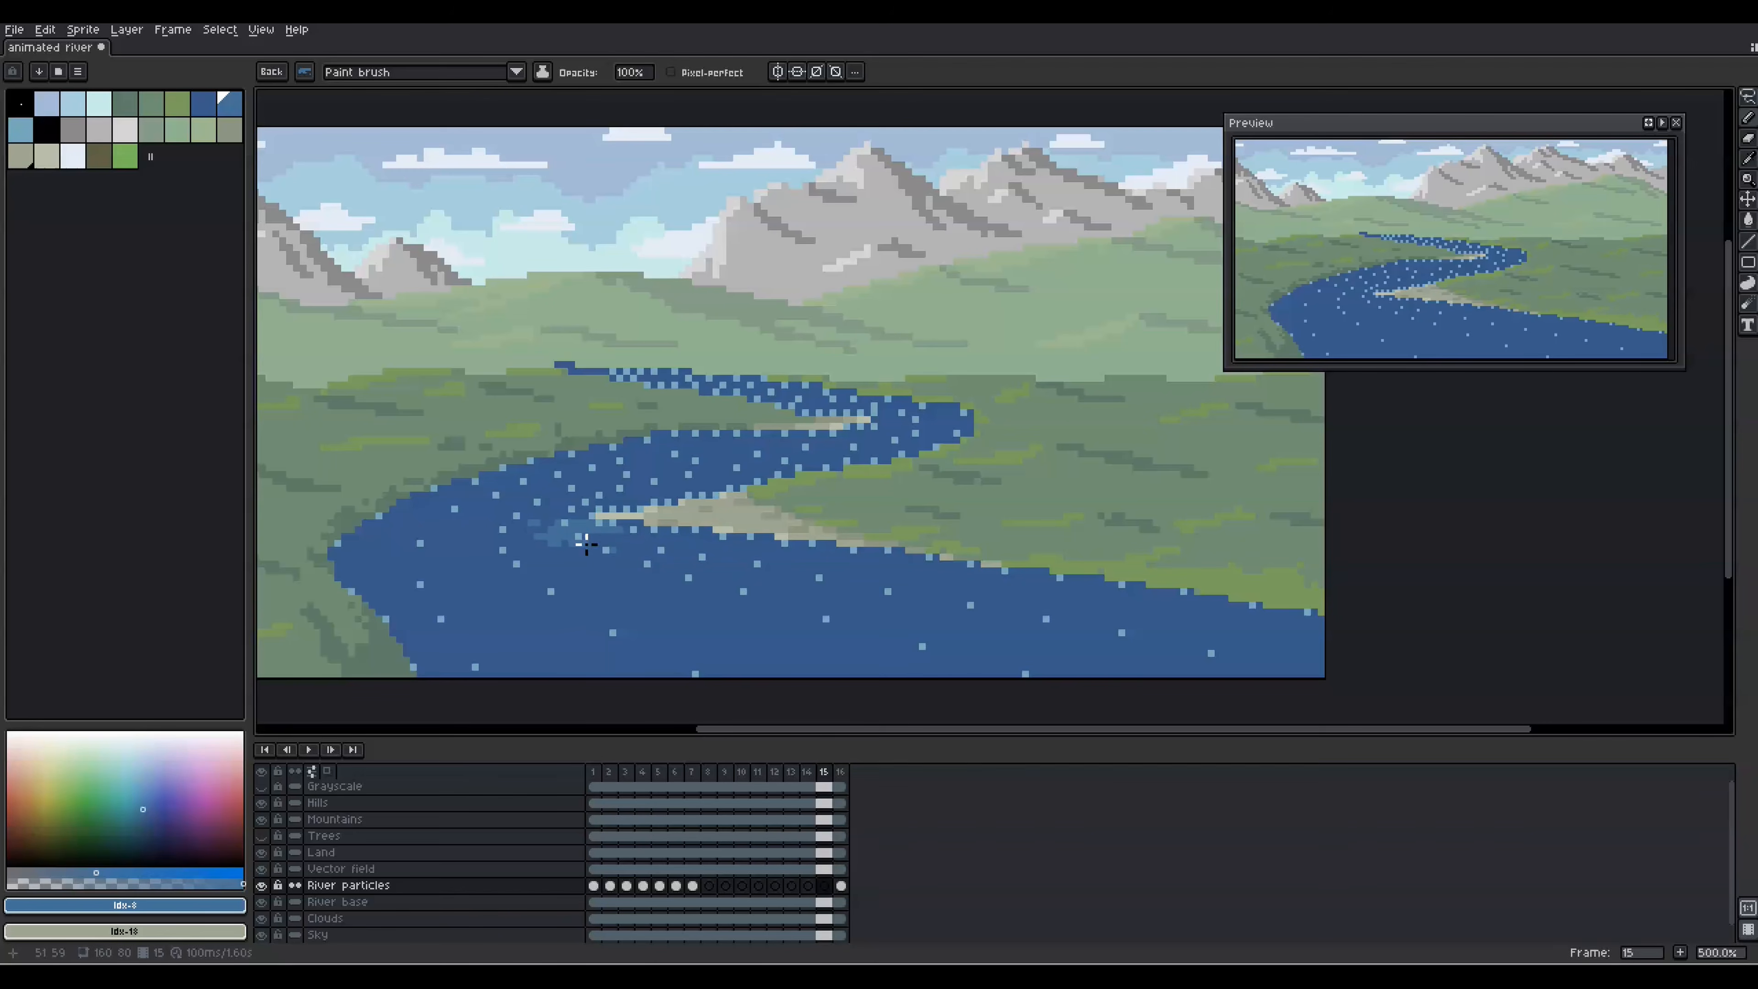
left_click(582, 534)
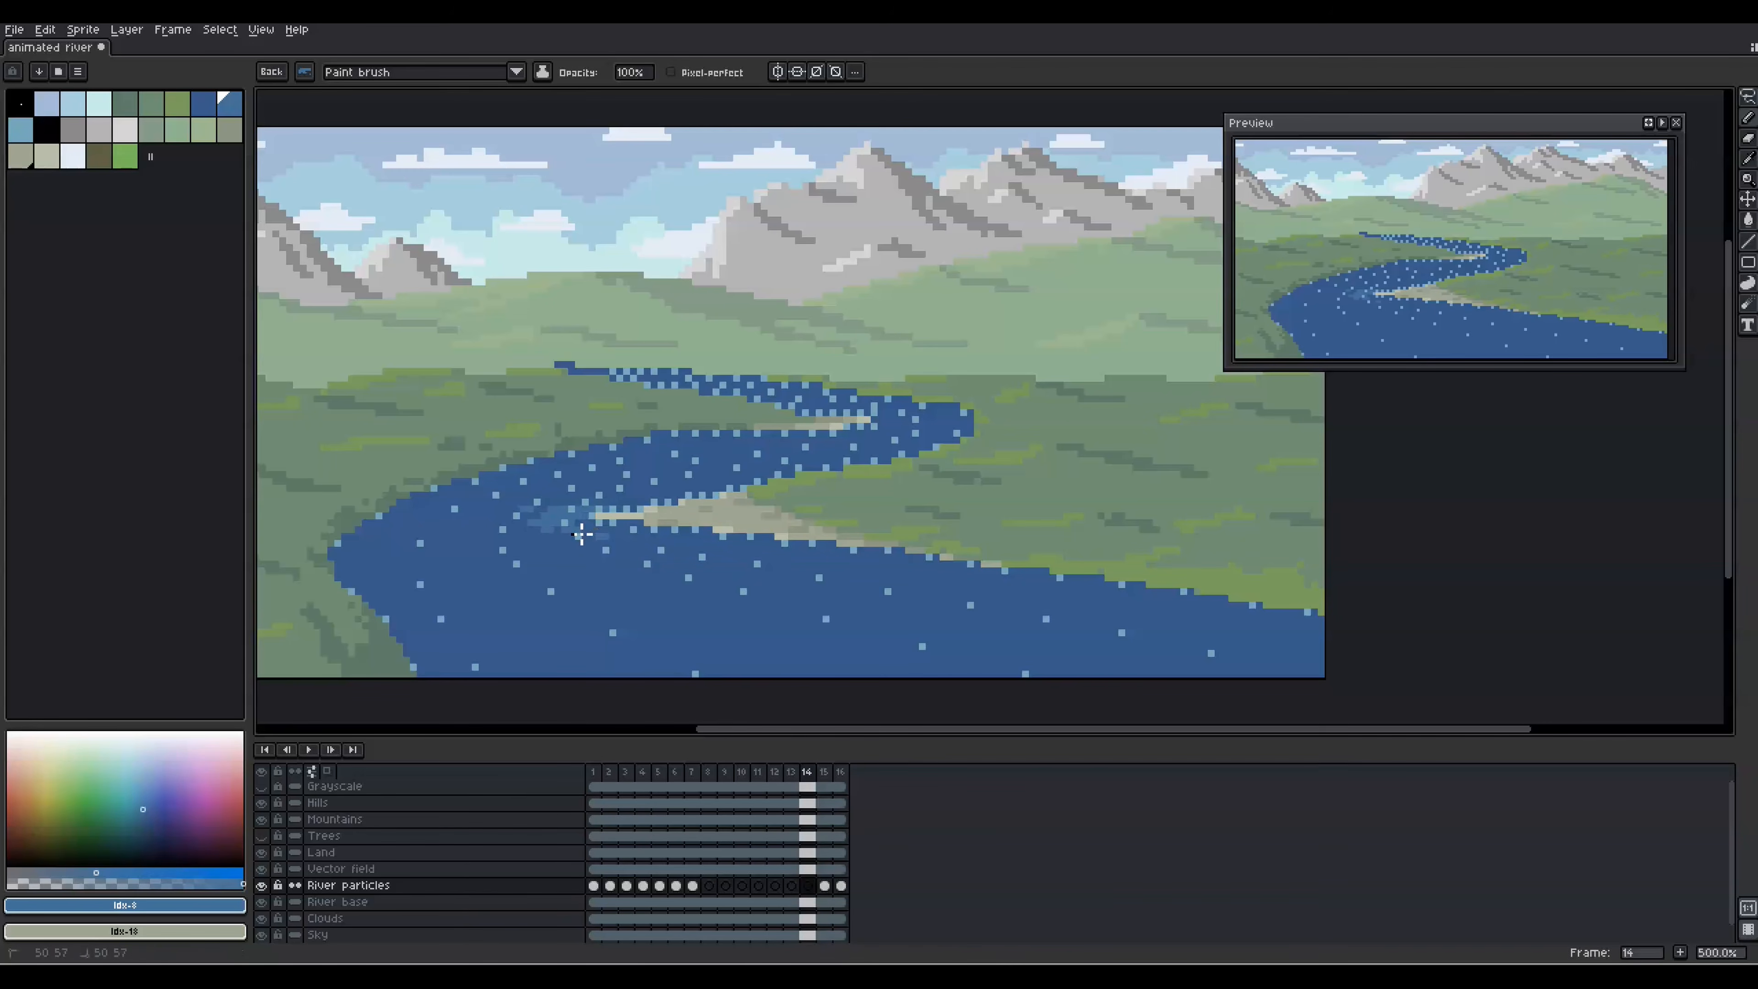
left_click_drag(582, 534, 596, 527)
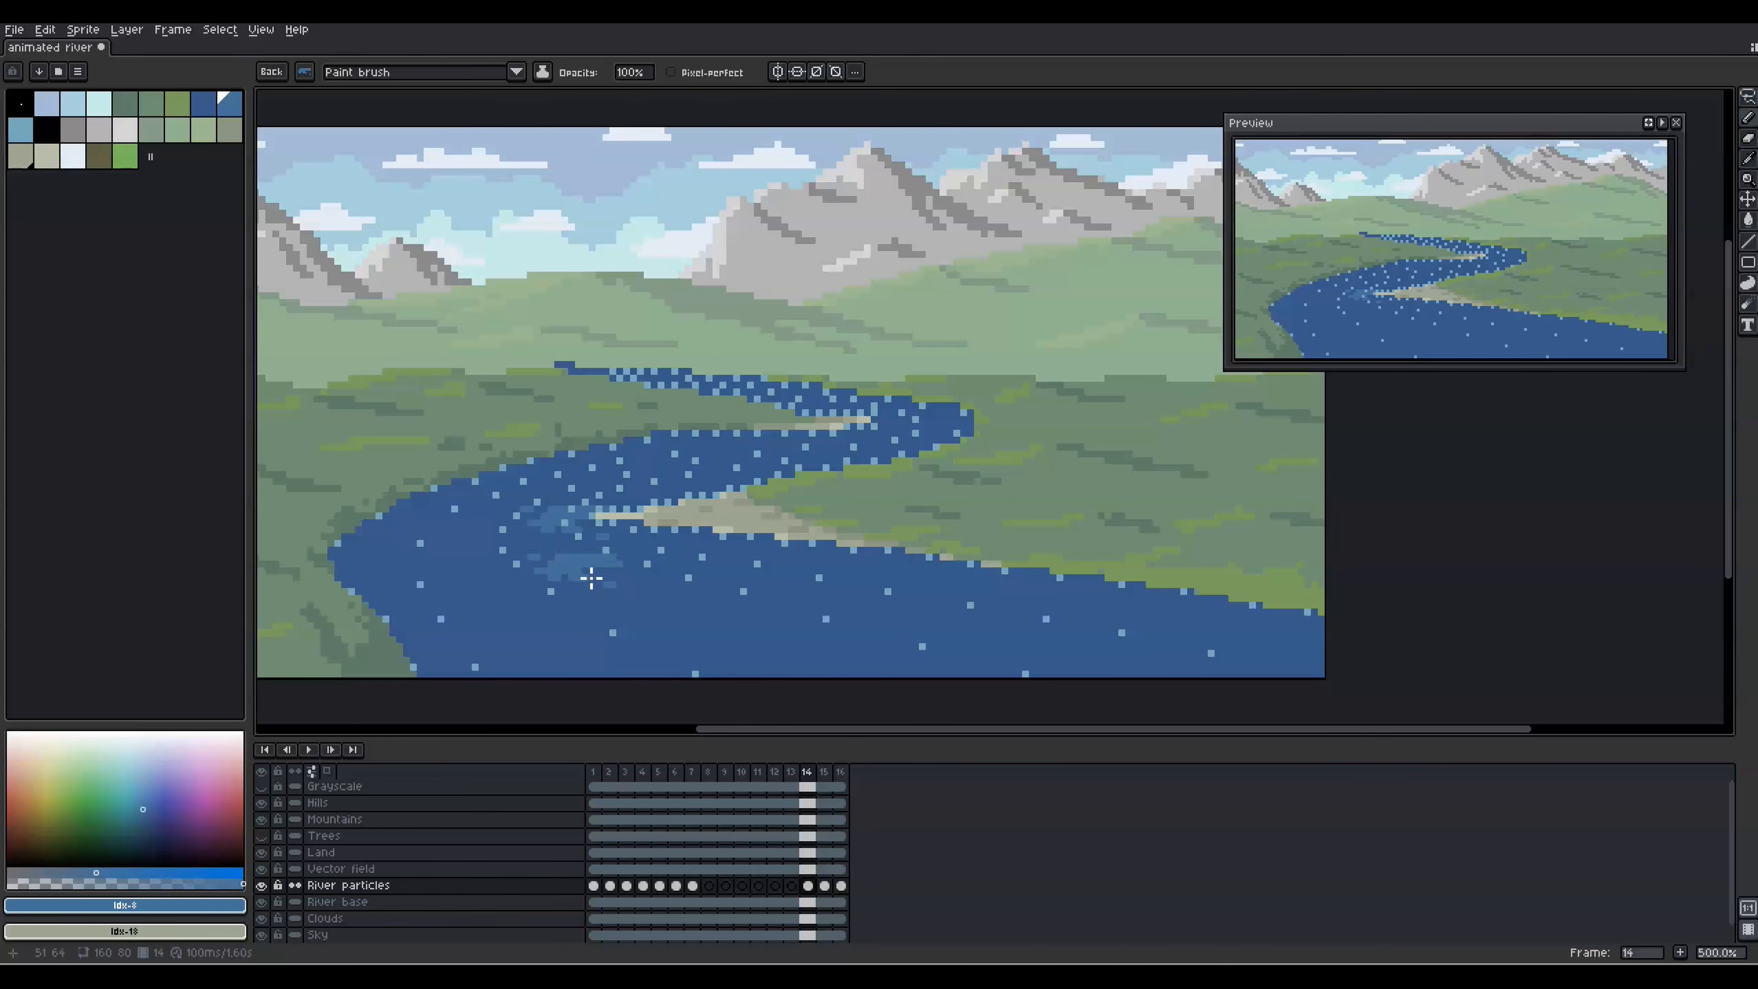
Stamp the particle patch farther upstream in frames 13 down to 9, following the guide dots along the sandbank's upper shore.
key("comma")
left_click(599, 527)
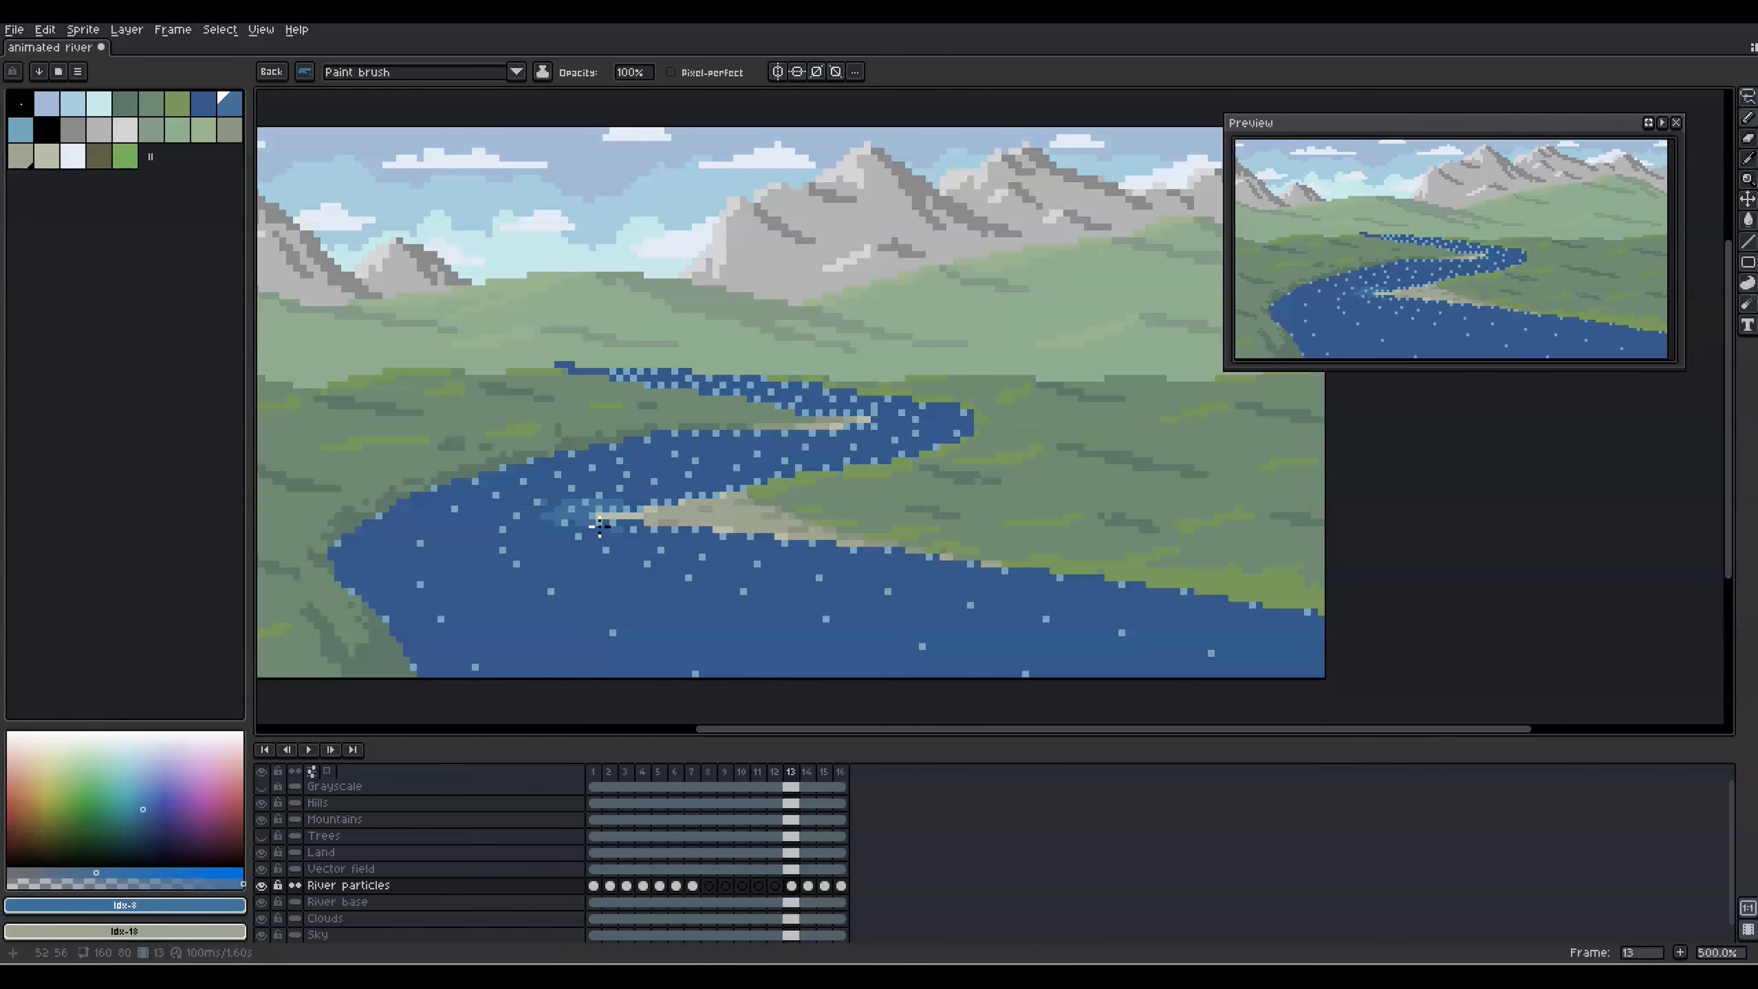
key("comma")
key("comma")
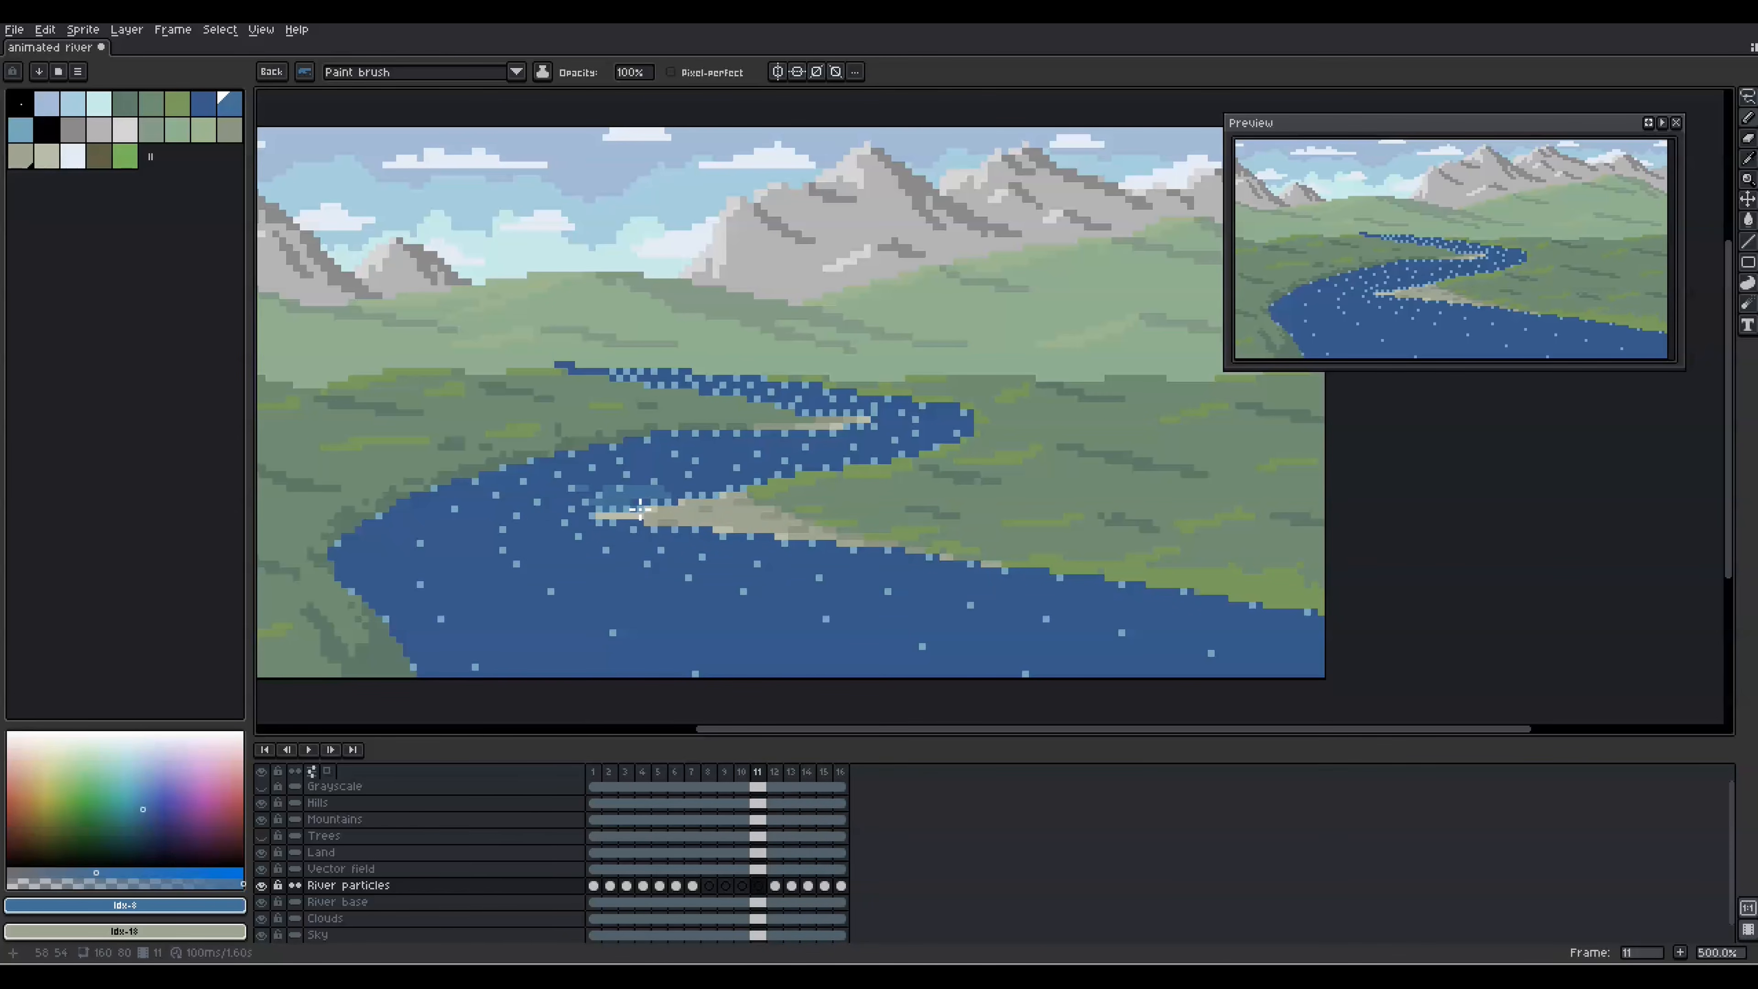
left_click(647, 511)
key("comma")
left_click(679, 506)
key("comma")
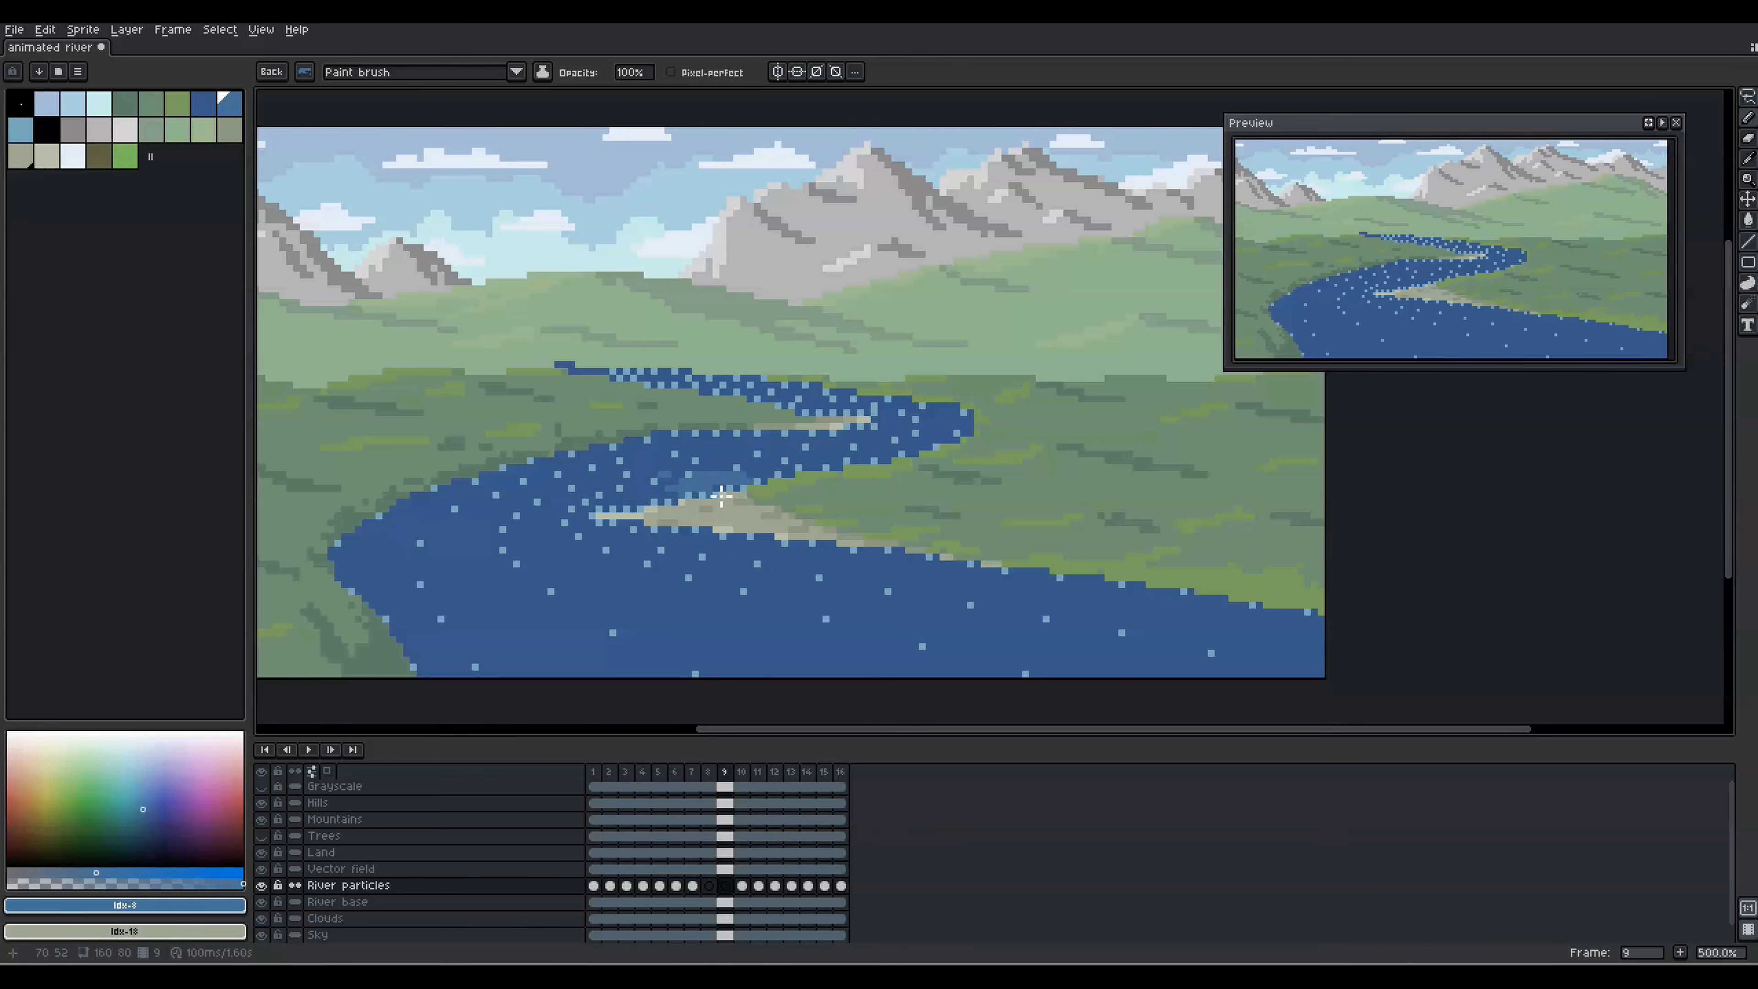
left_click(713, 495)
Stamp the particle patch upstream along the near bank in frames 8, 7 and 6, approaching the river's distant bend.
key("comma")
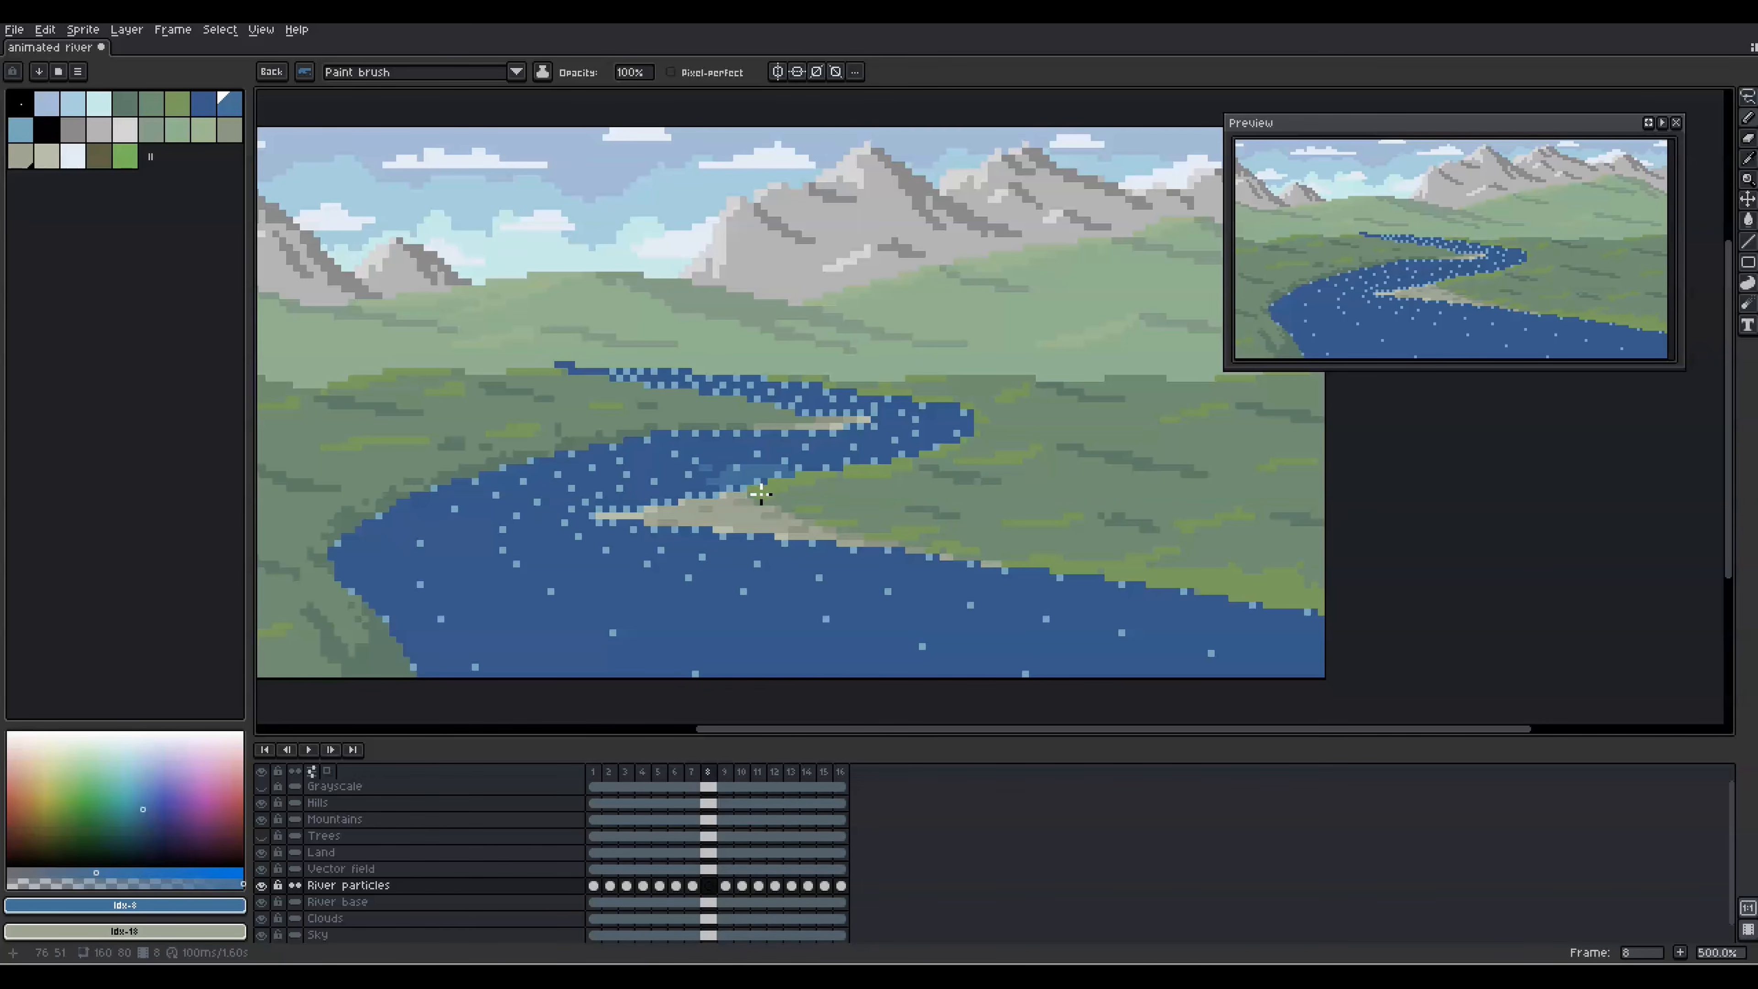
left_click(753, 493)
key("comma")
left_click(813, 487)
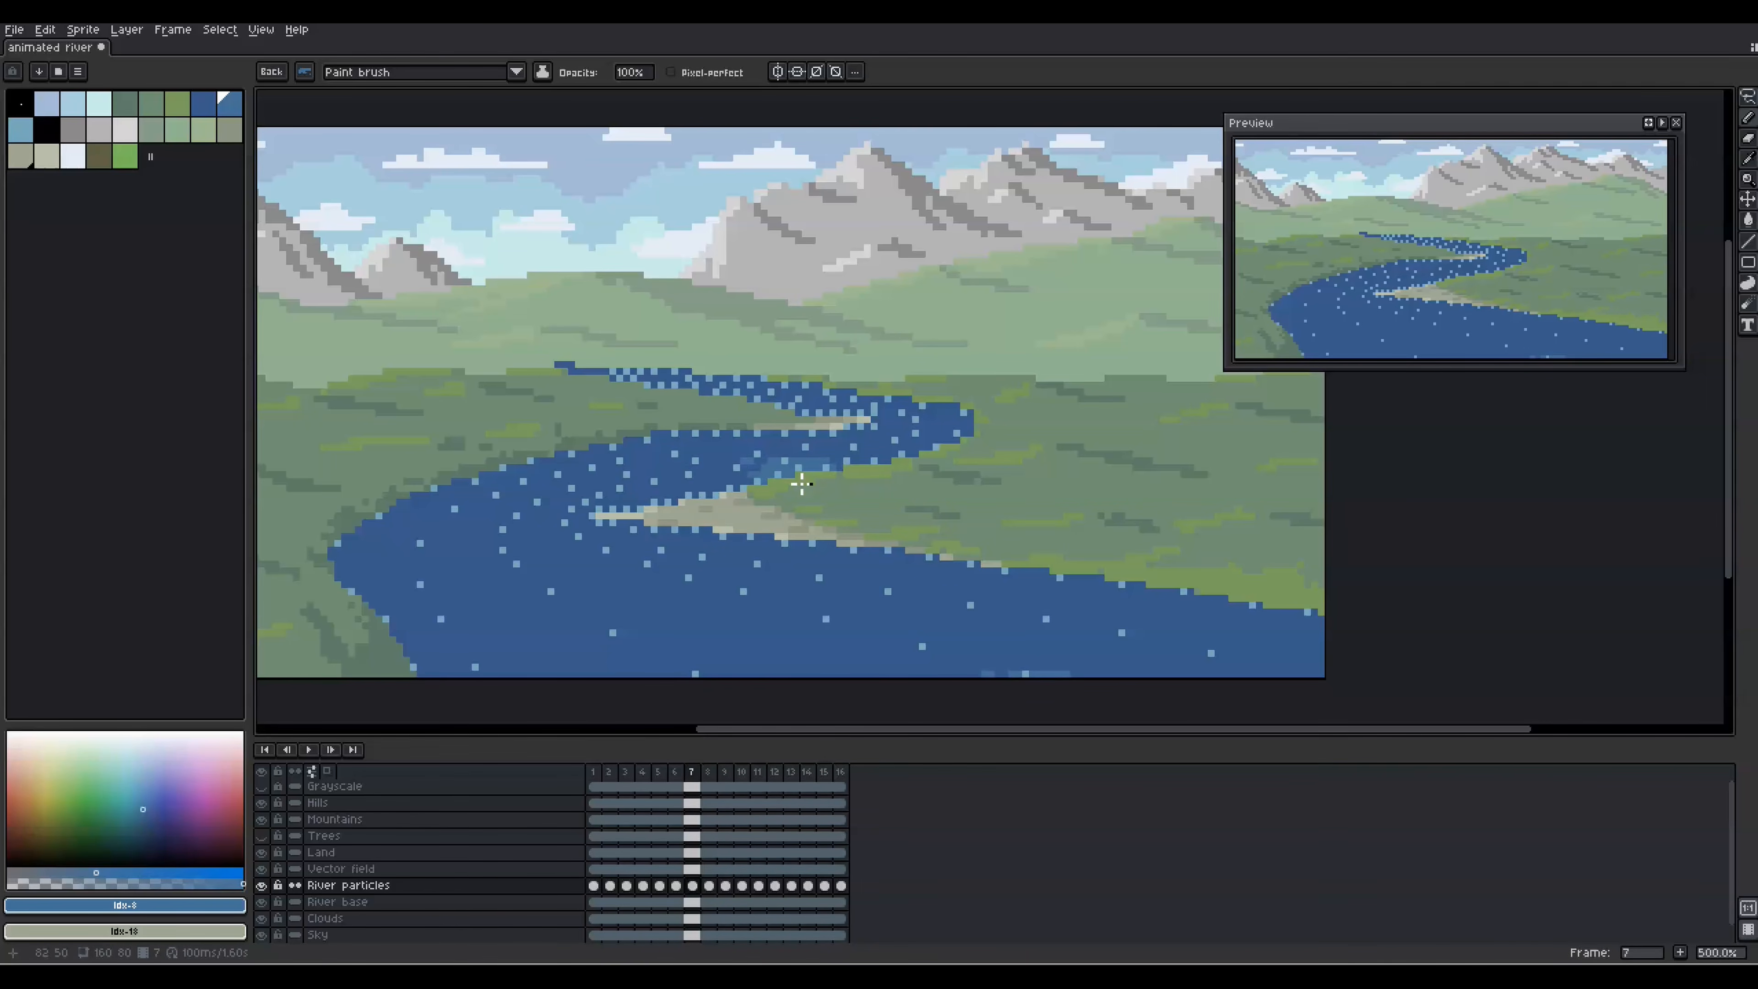
key("comma")
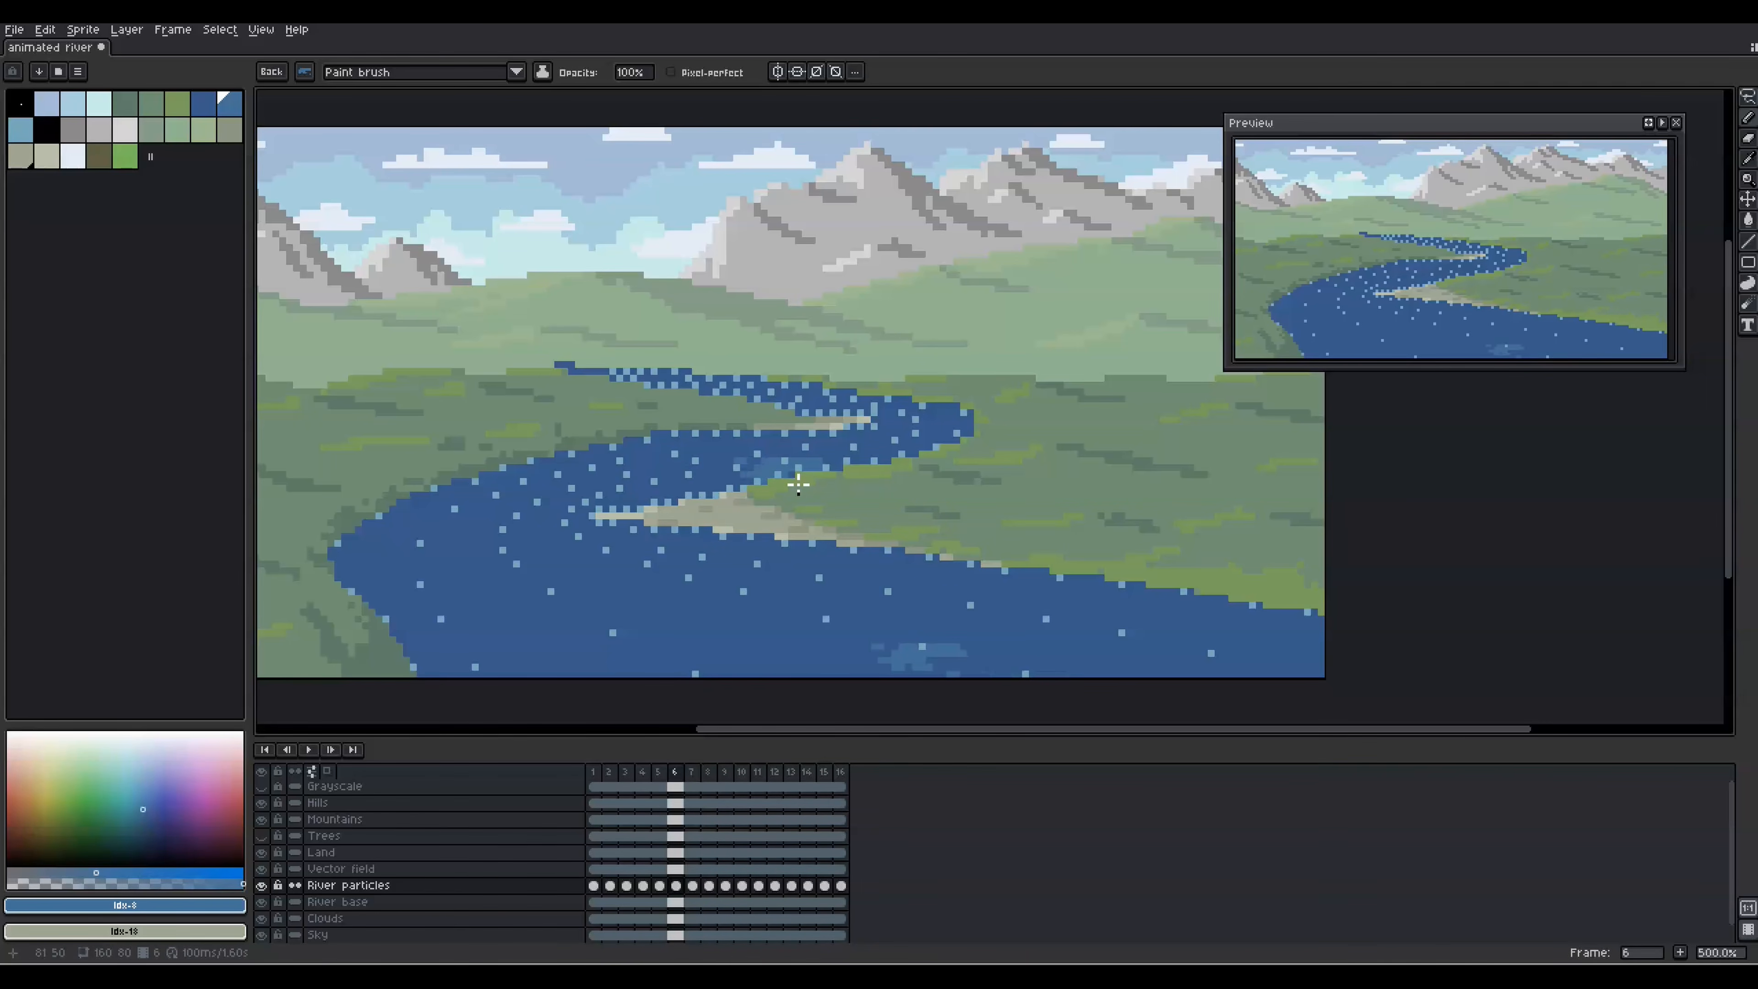
left_click(871, 474)
Stamp the particle patch around the river's distant right-hand bend, working backward through frames 5 to 1.
key("comma")
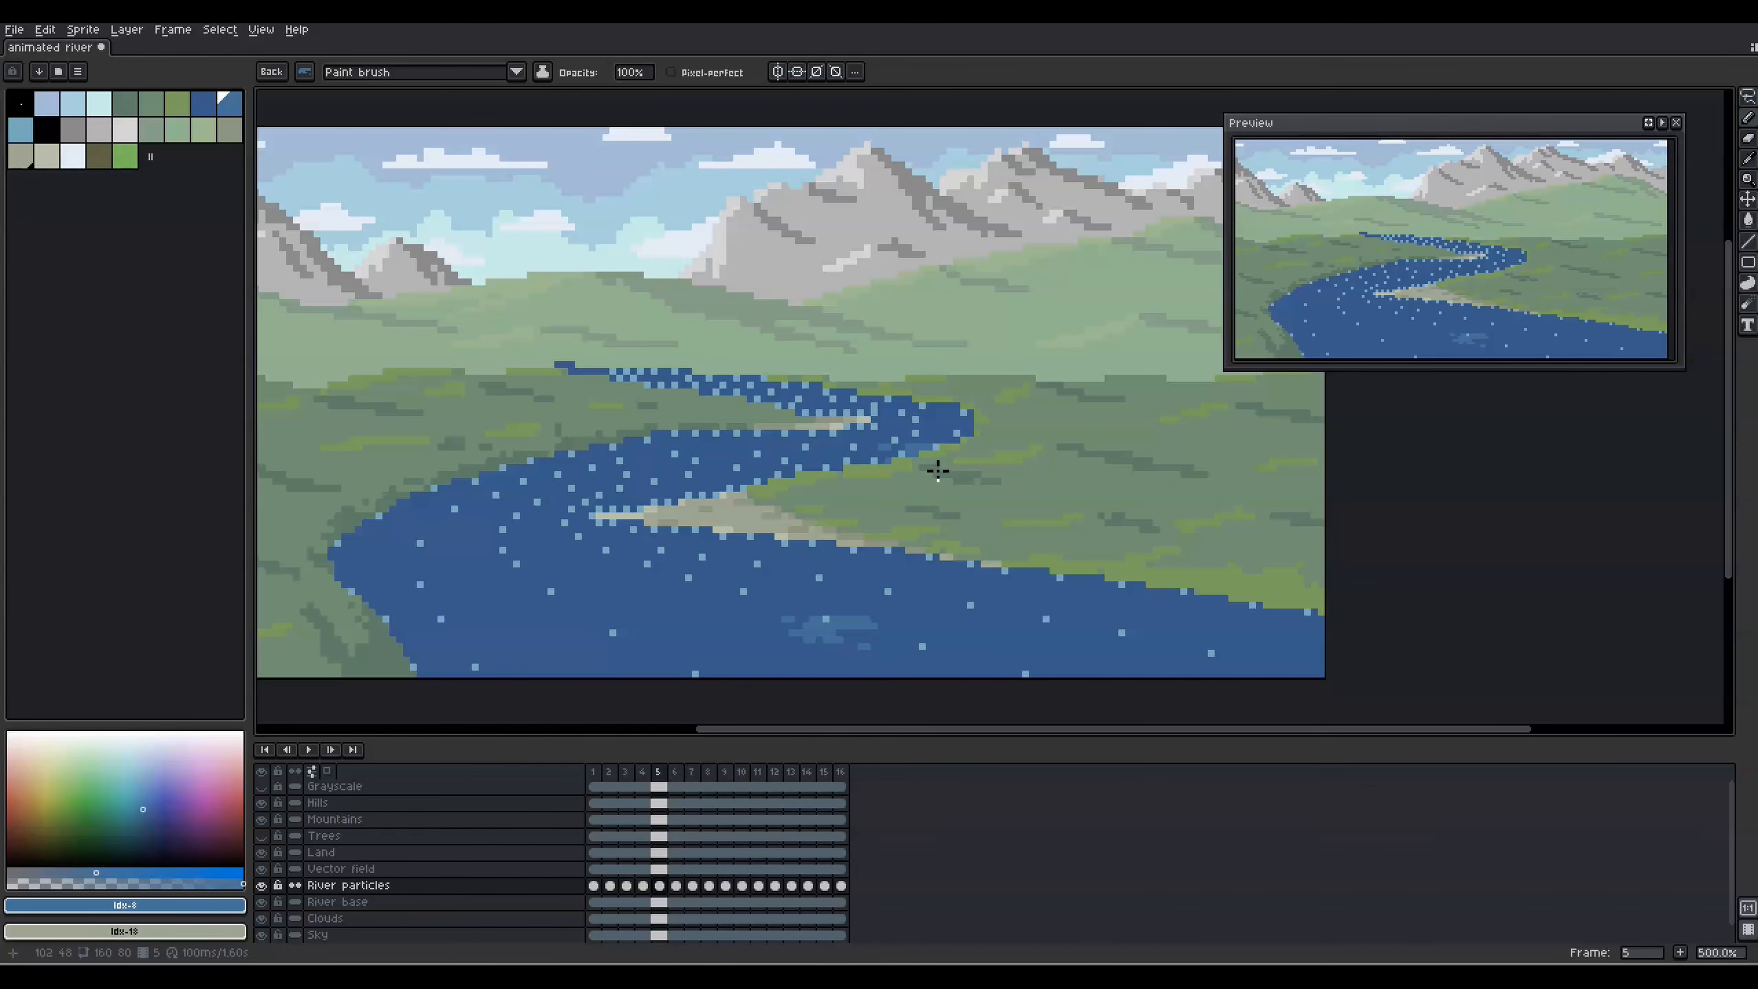
key("comma")
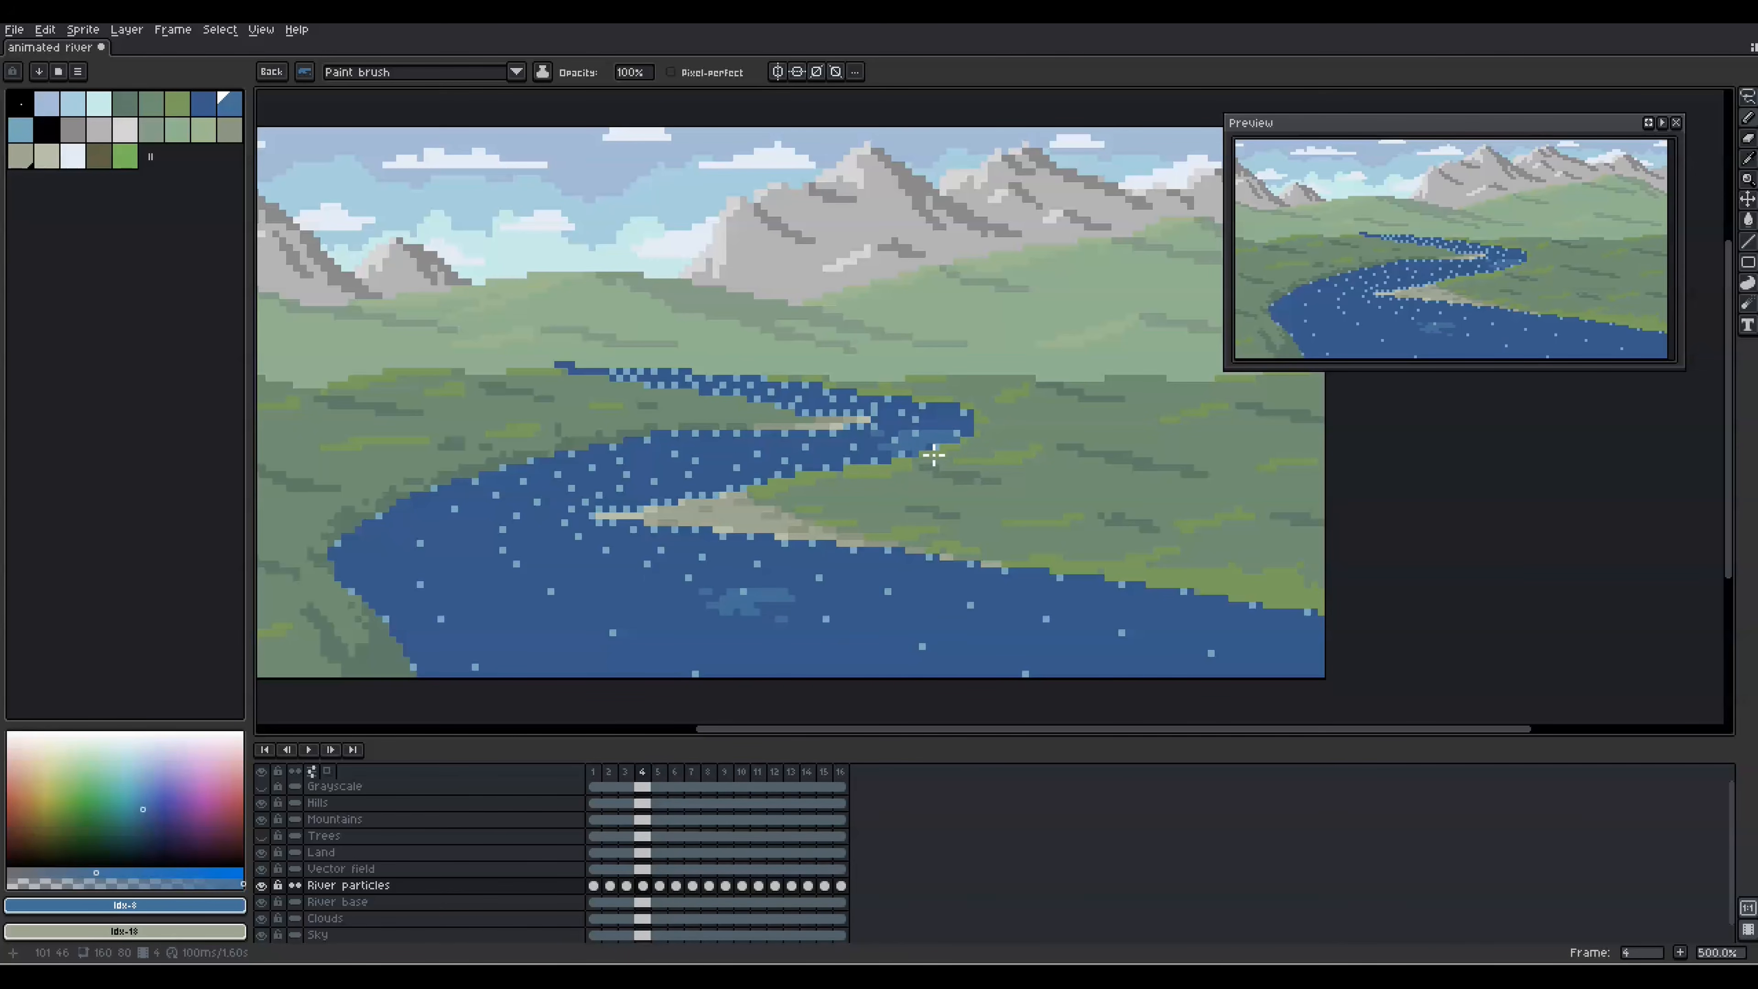
key("comma")
key("comma")
key("comma")
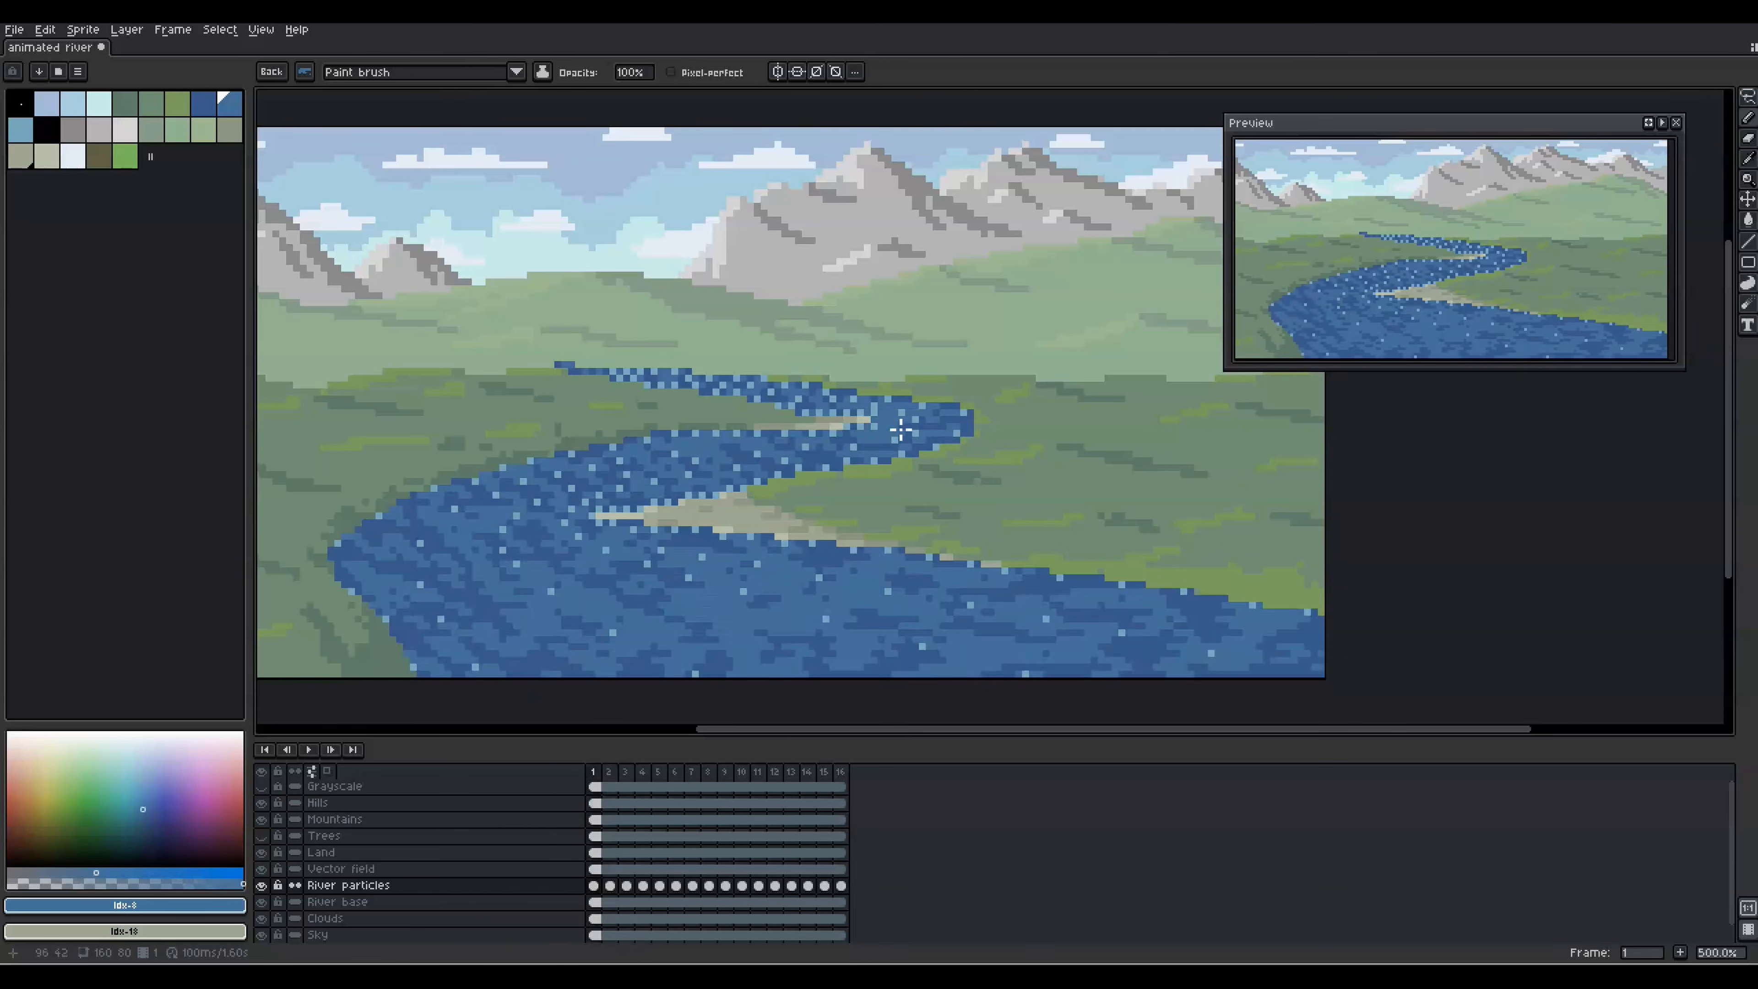
Loop back to frame 16 and stamp the particle patch along the narrow far stretch, working backward to frame 10.
key("comma")
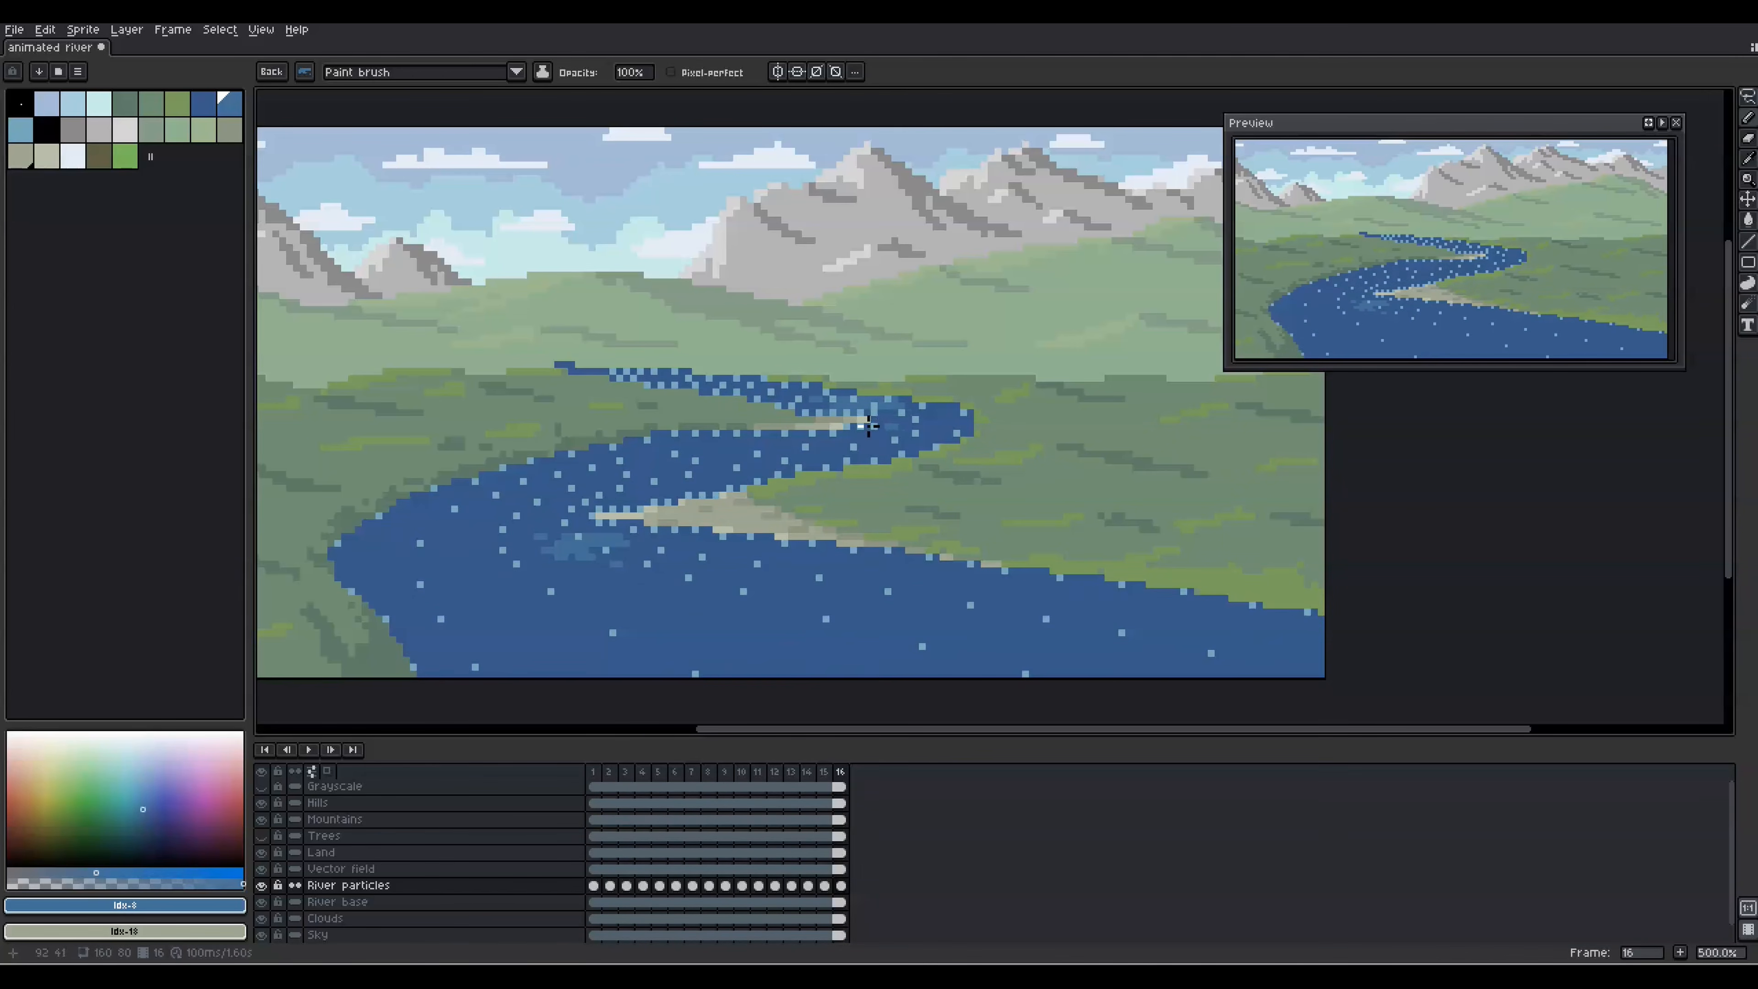
key("comma")
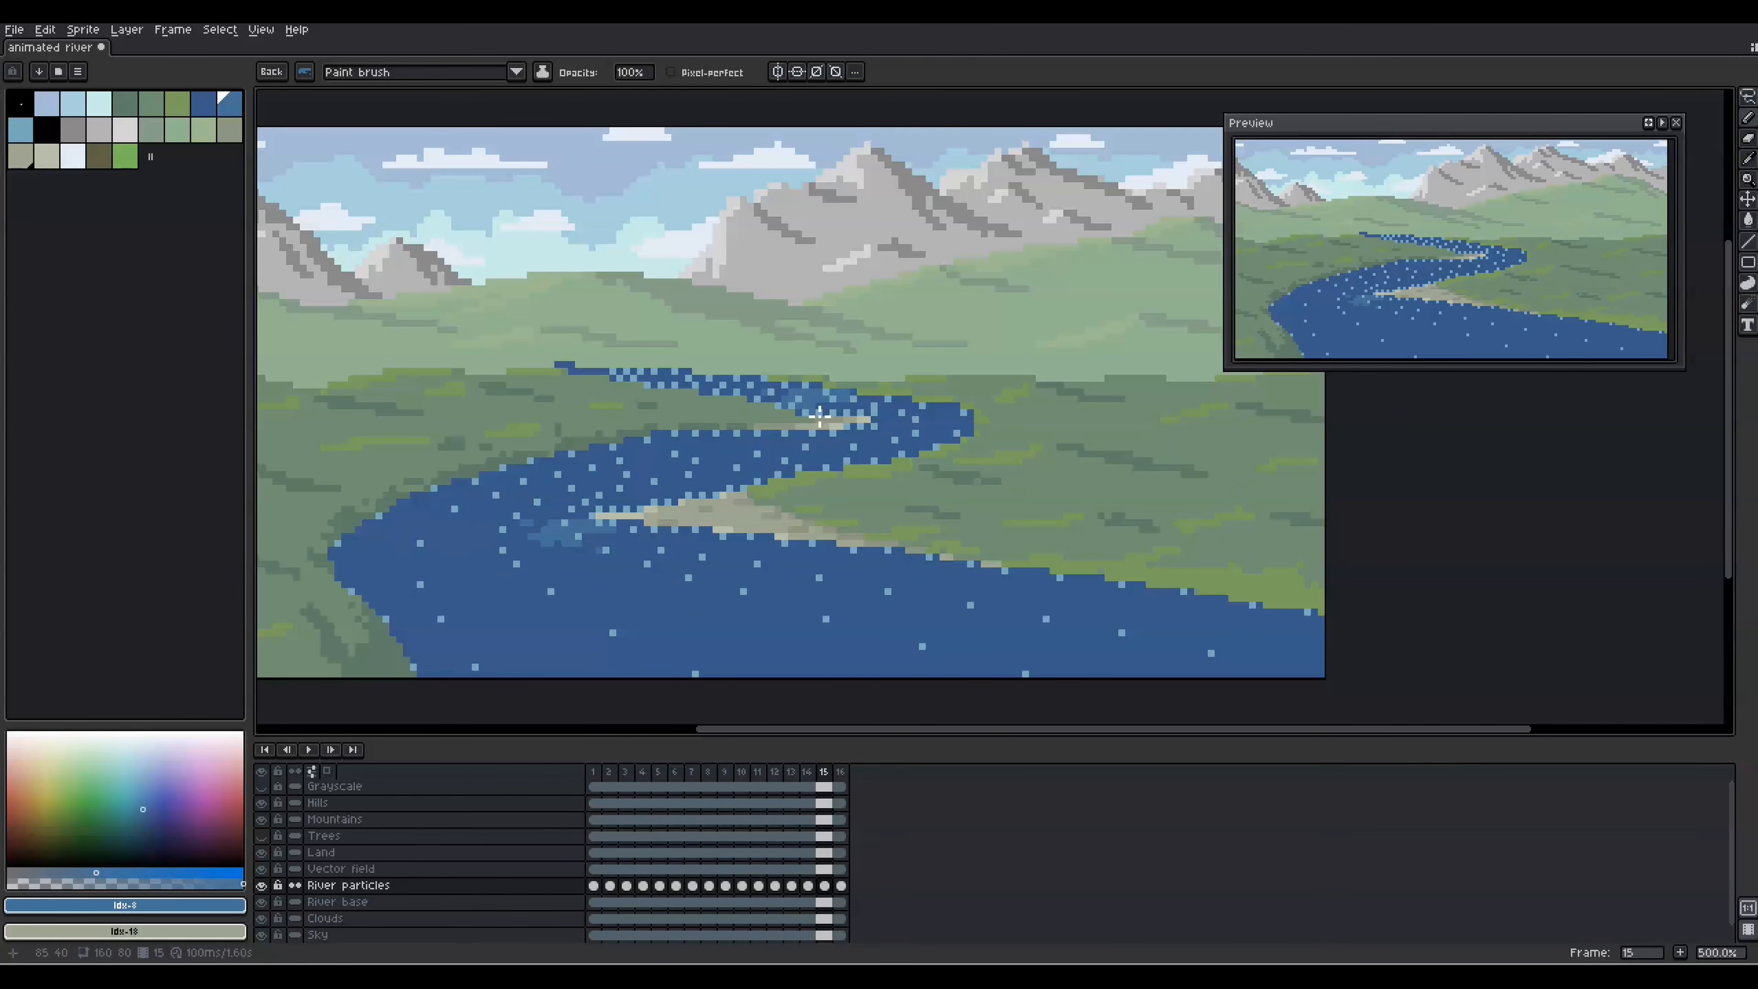
key("comma")
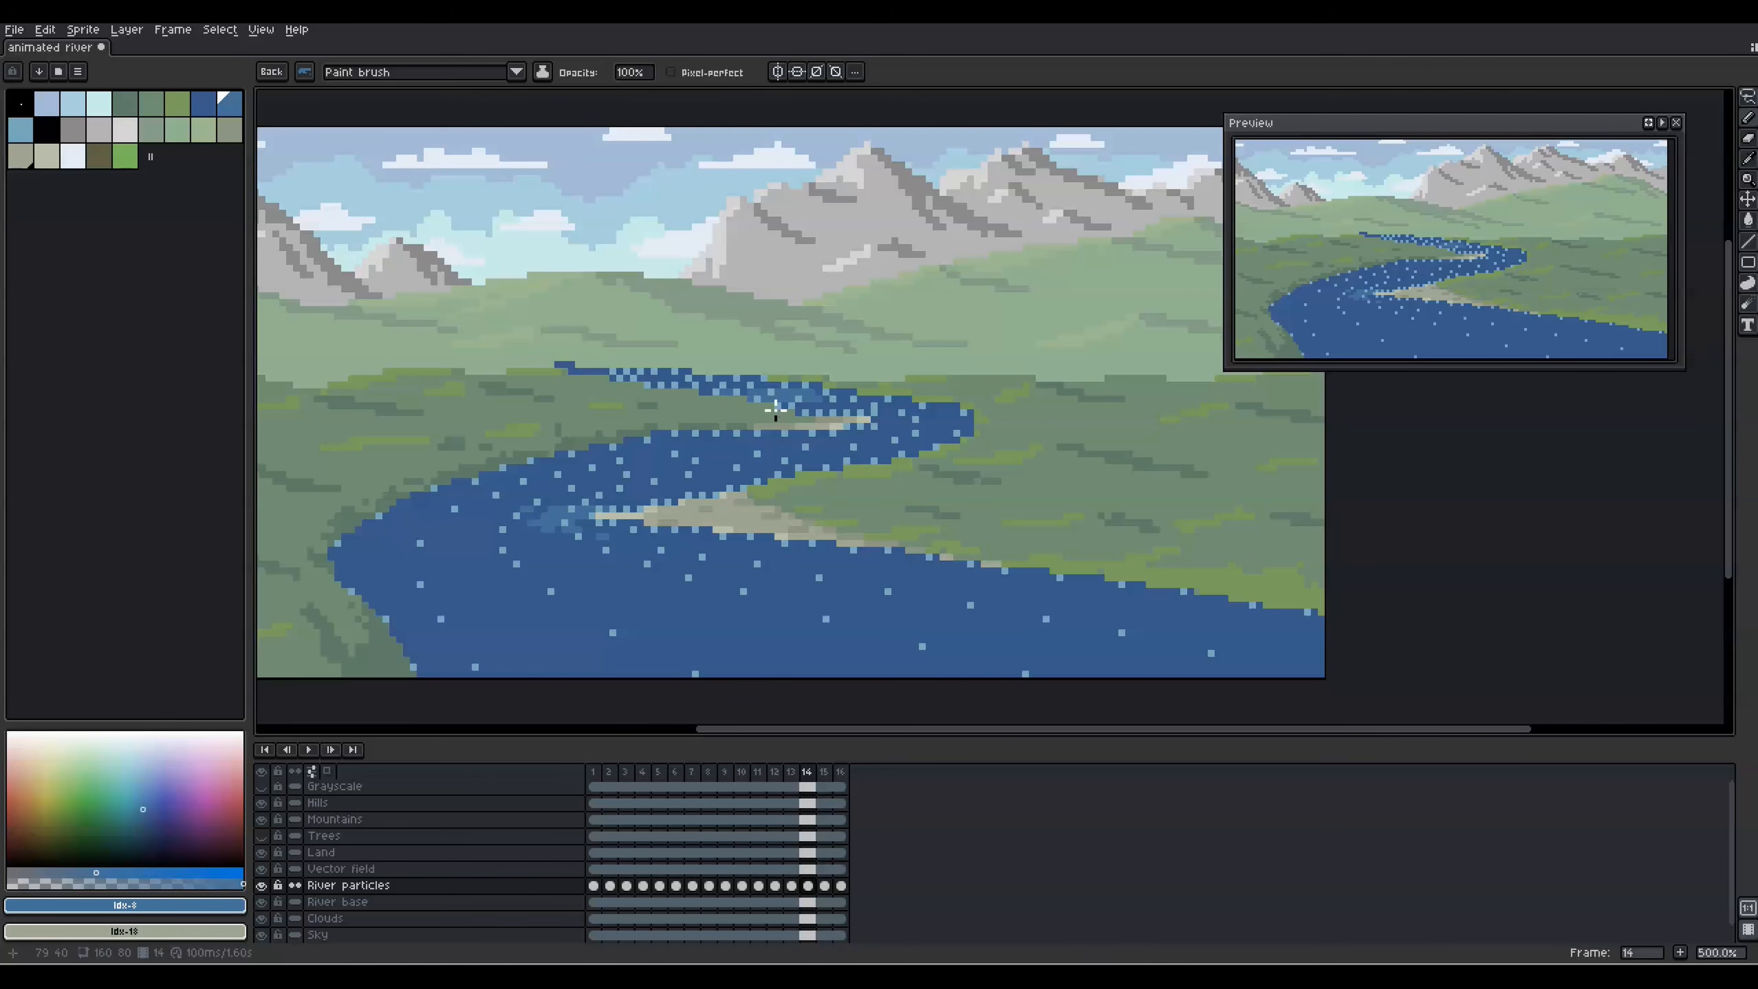
key("comma")
key("comma")
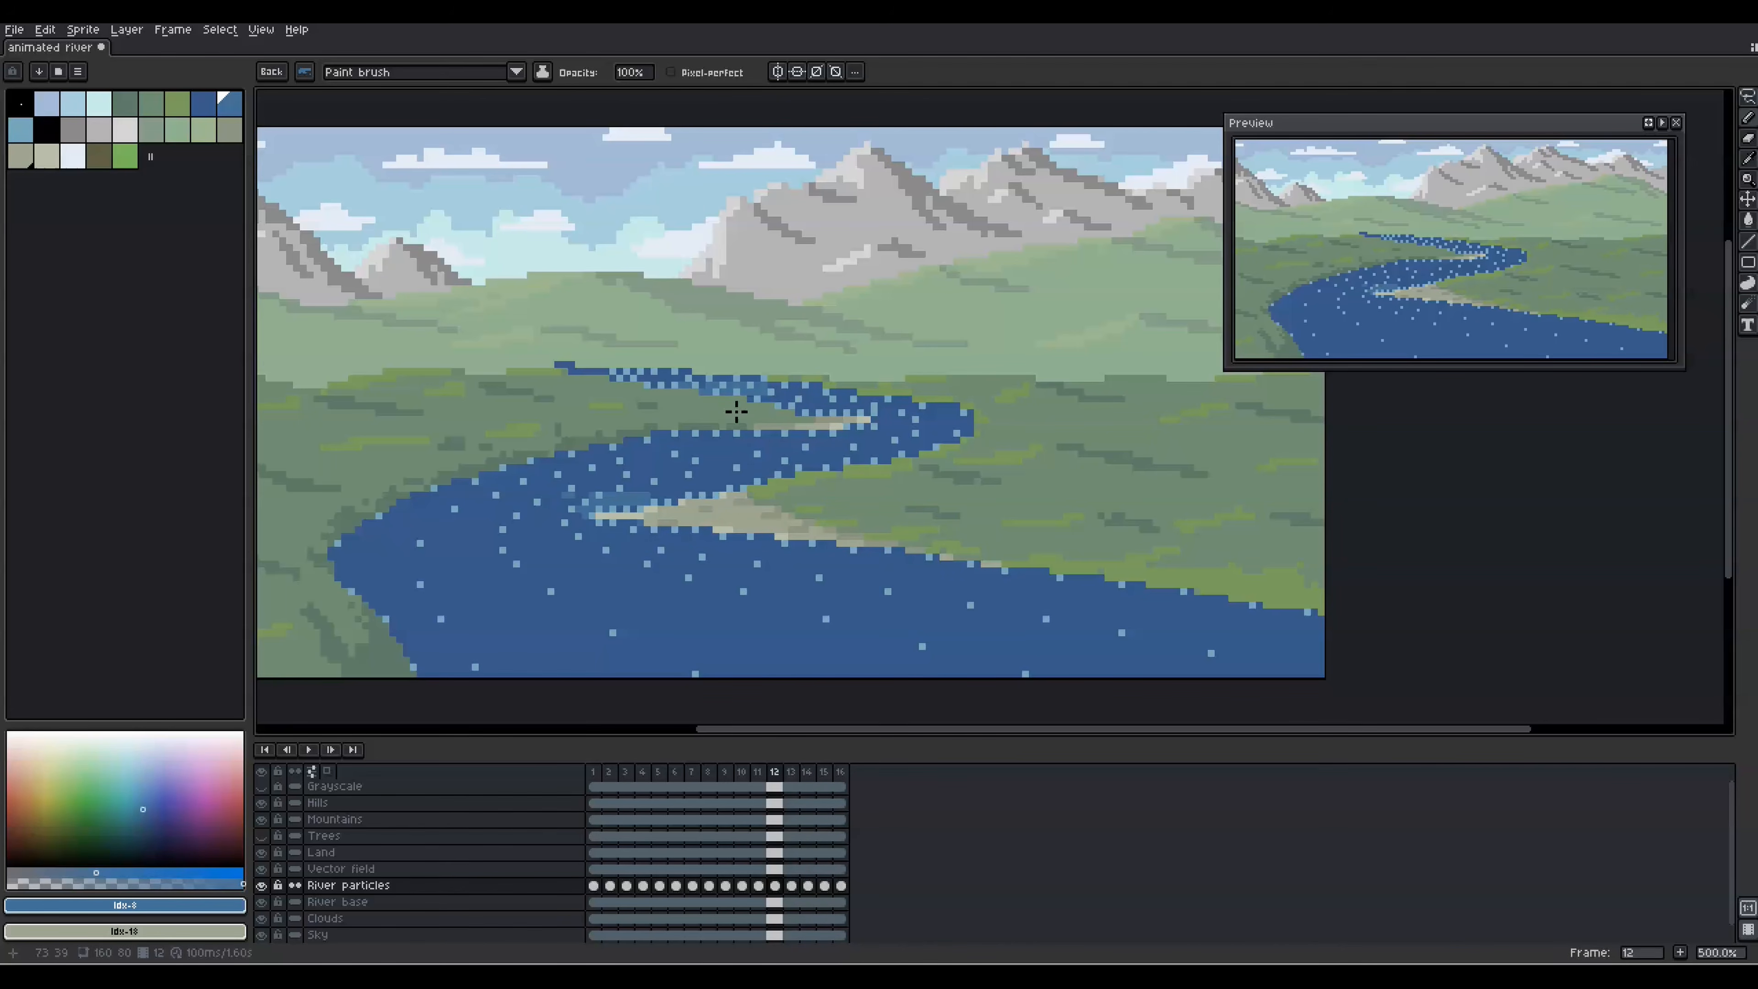
key("comma")
key("comma")
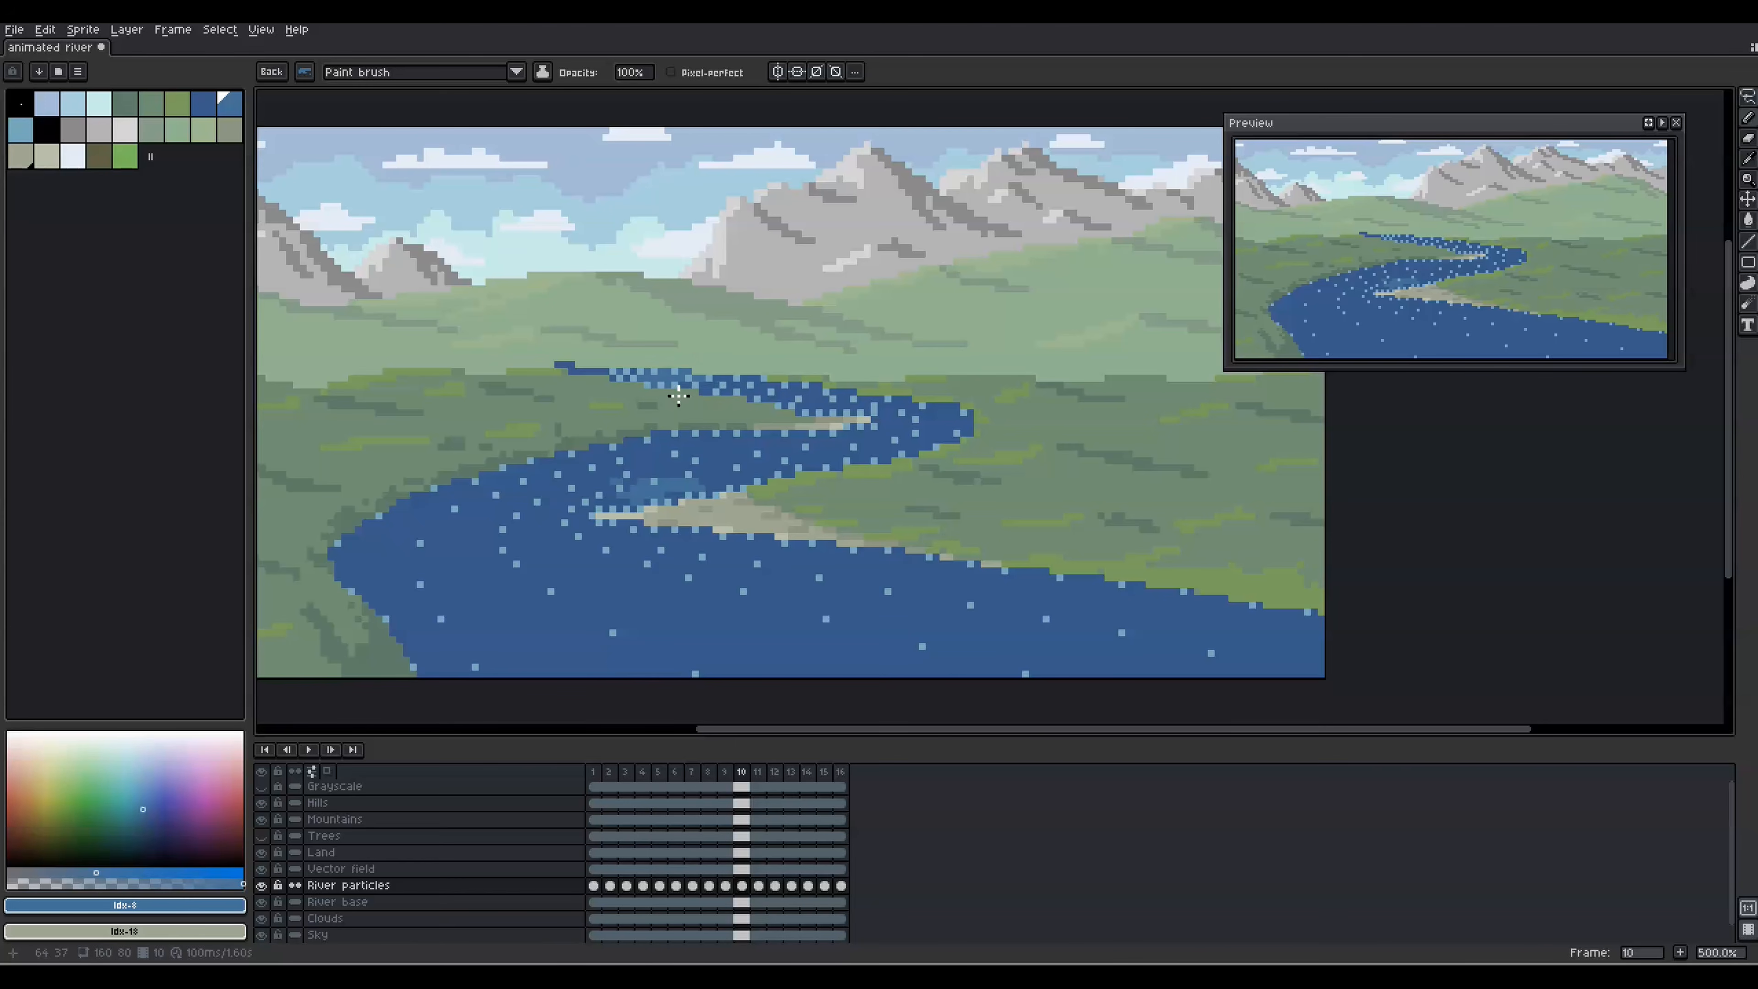
Stamp the particle patch along the last far stretch, working backward from frame 9 to frame 3 at the river's far end.
key("comma")
key("comma")
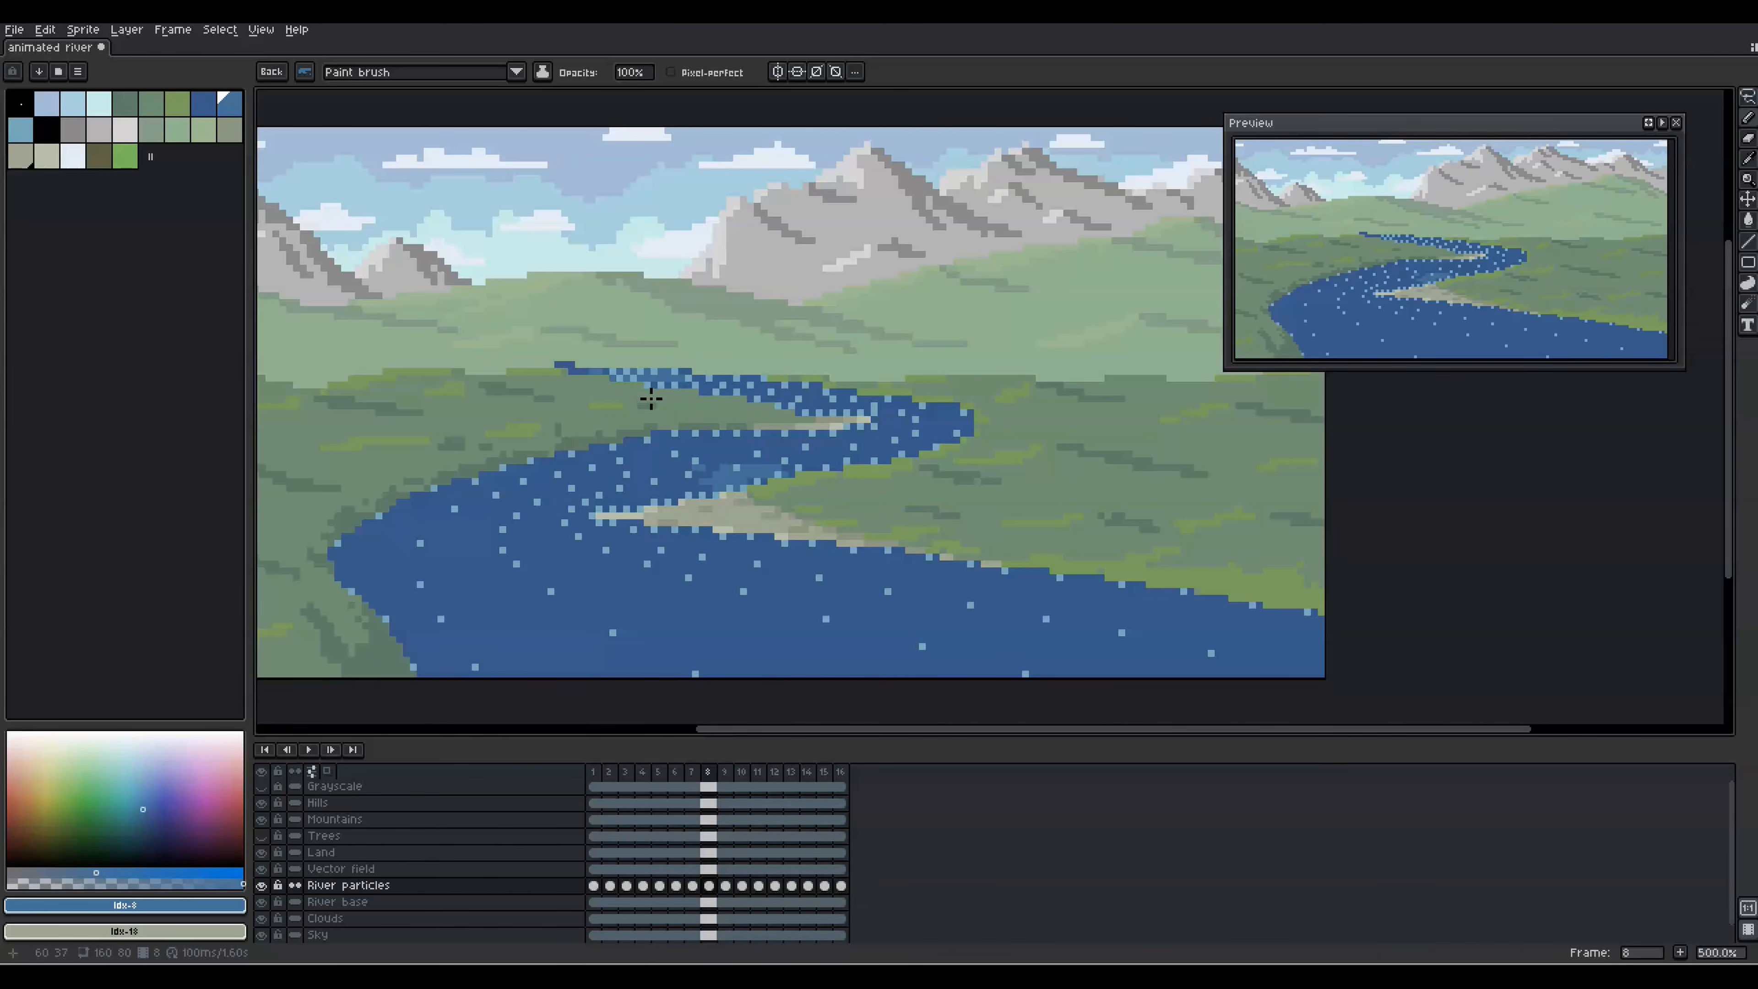
key("comma")
key("comma")
key("comma")
key("comma")
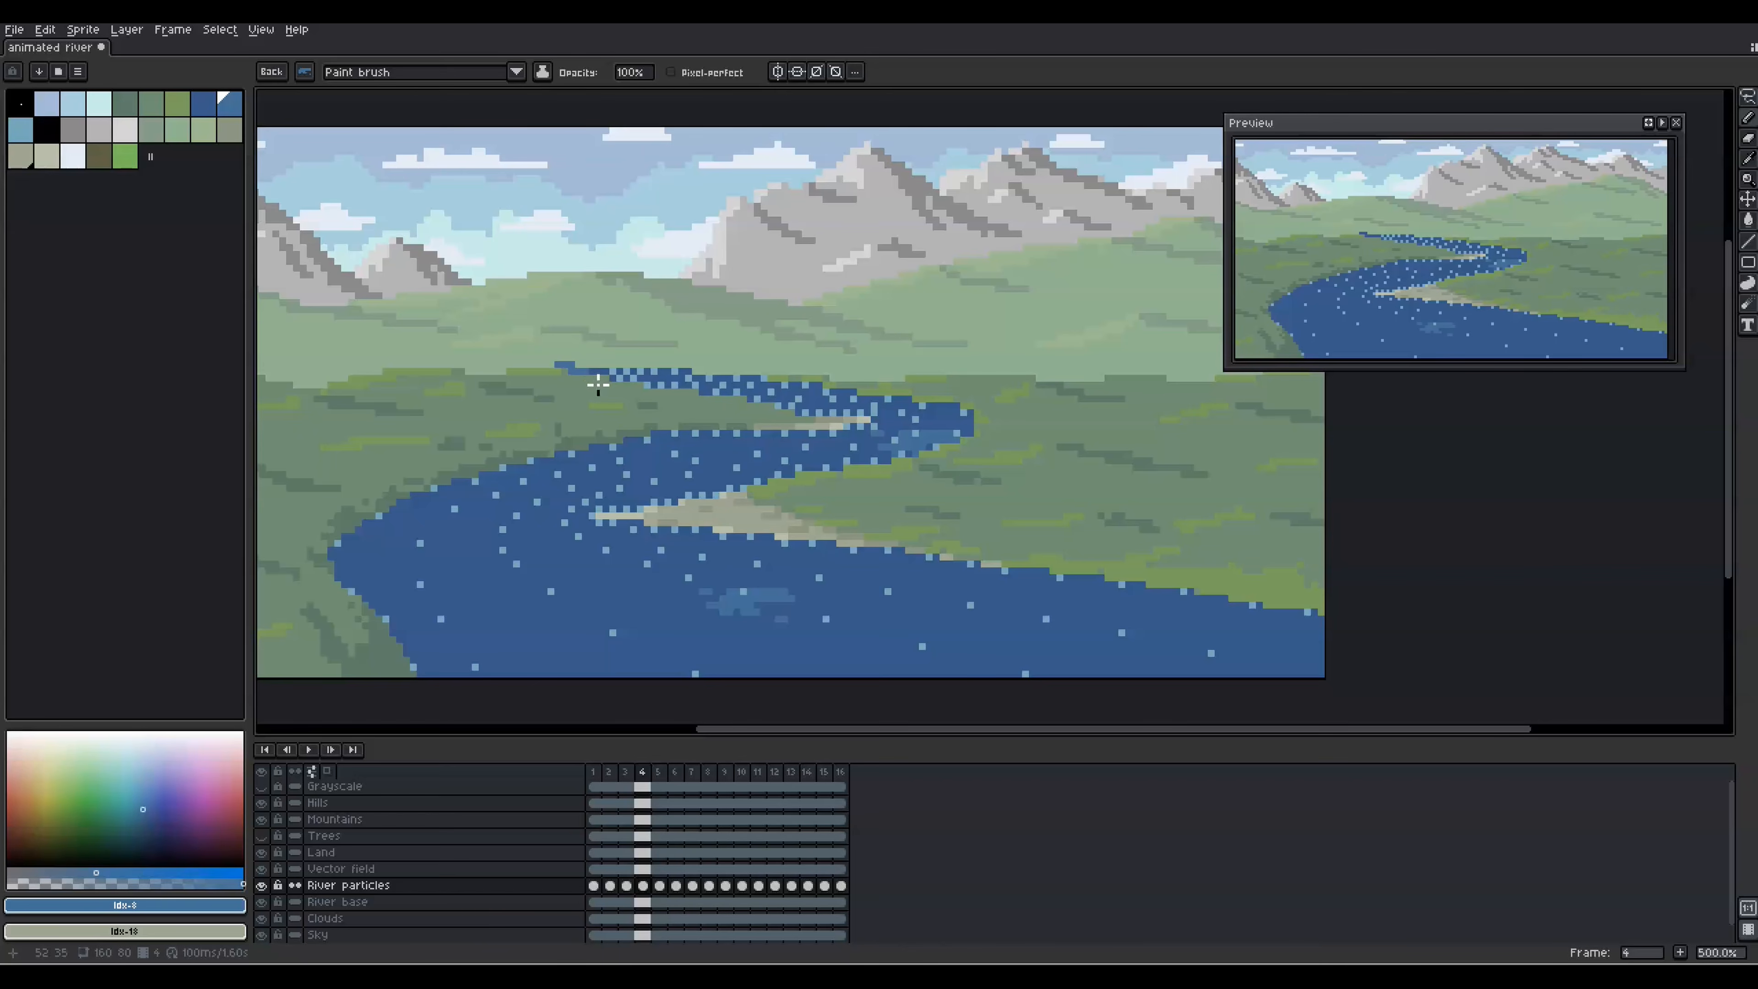
key("comma")
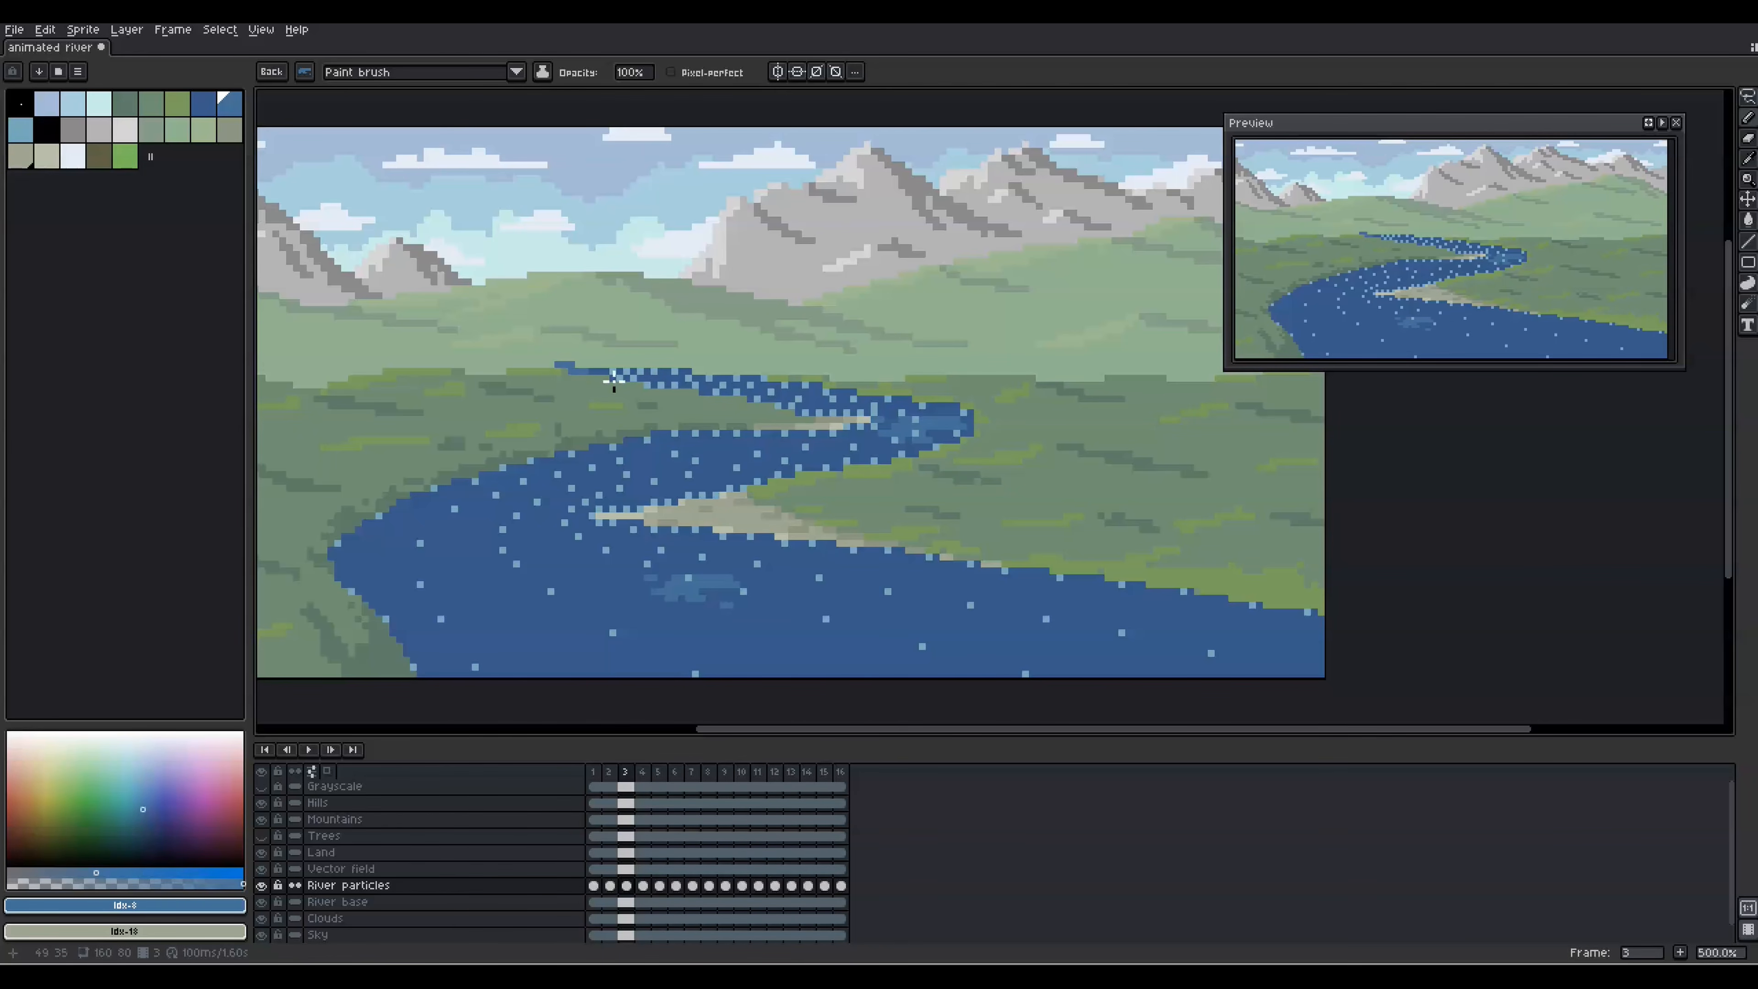
key("comma")
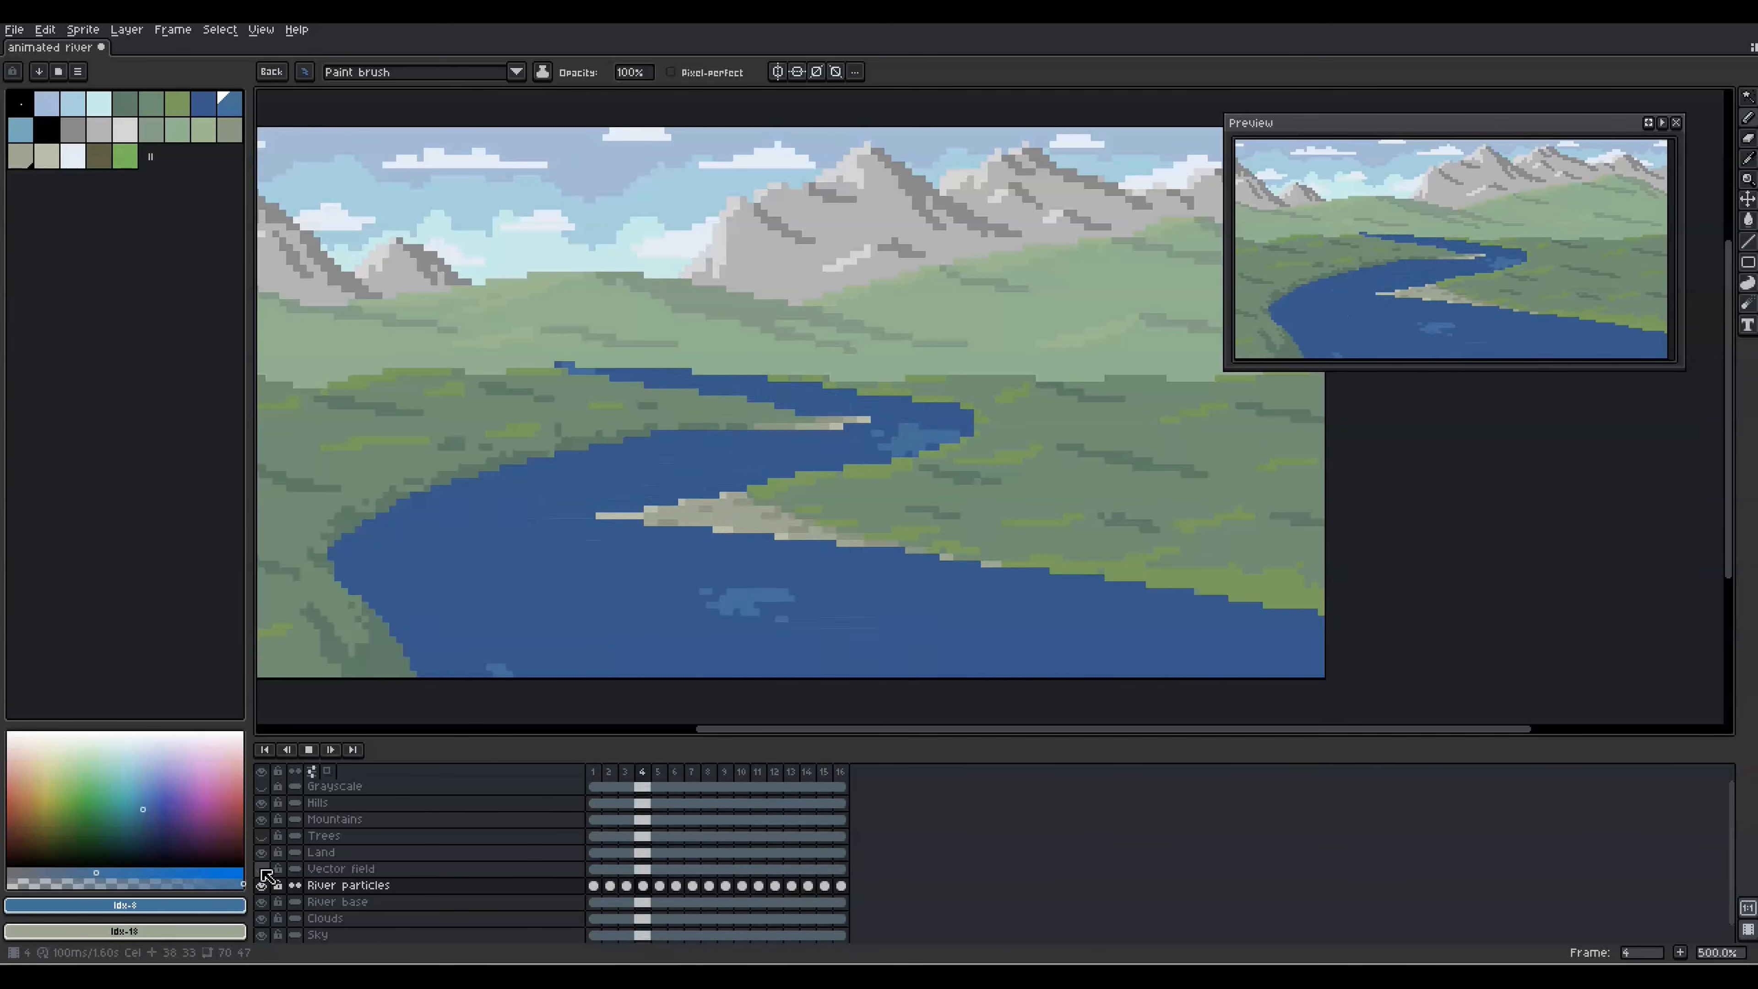
Make the Vector field guide and the Trees layer visible and play the animation.
left_click(262, 870)
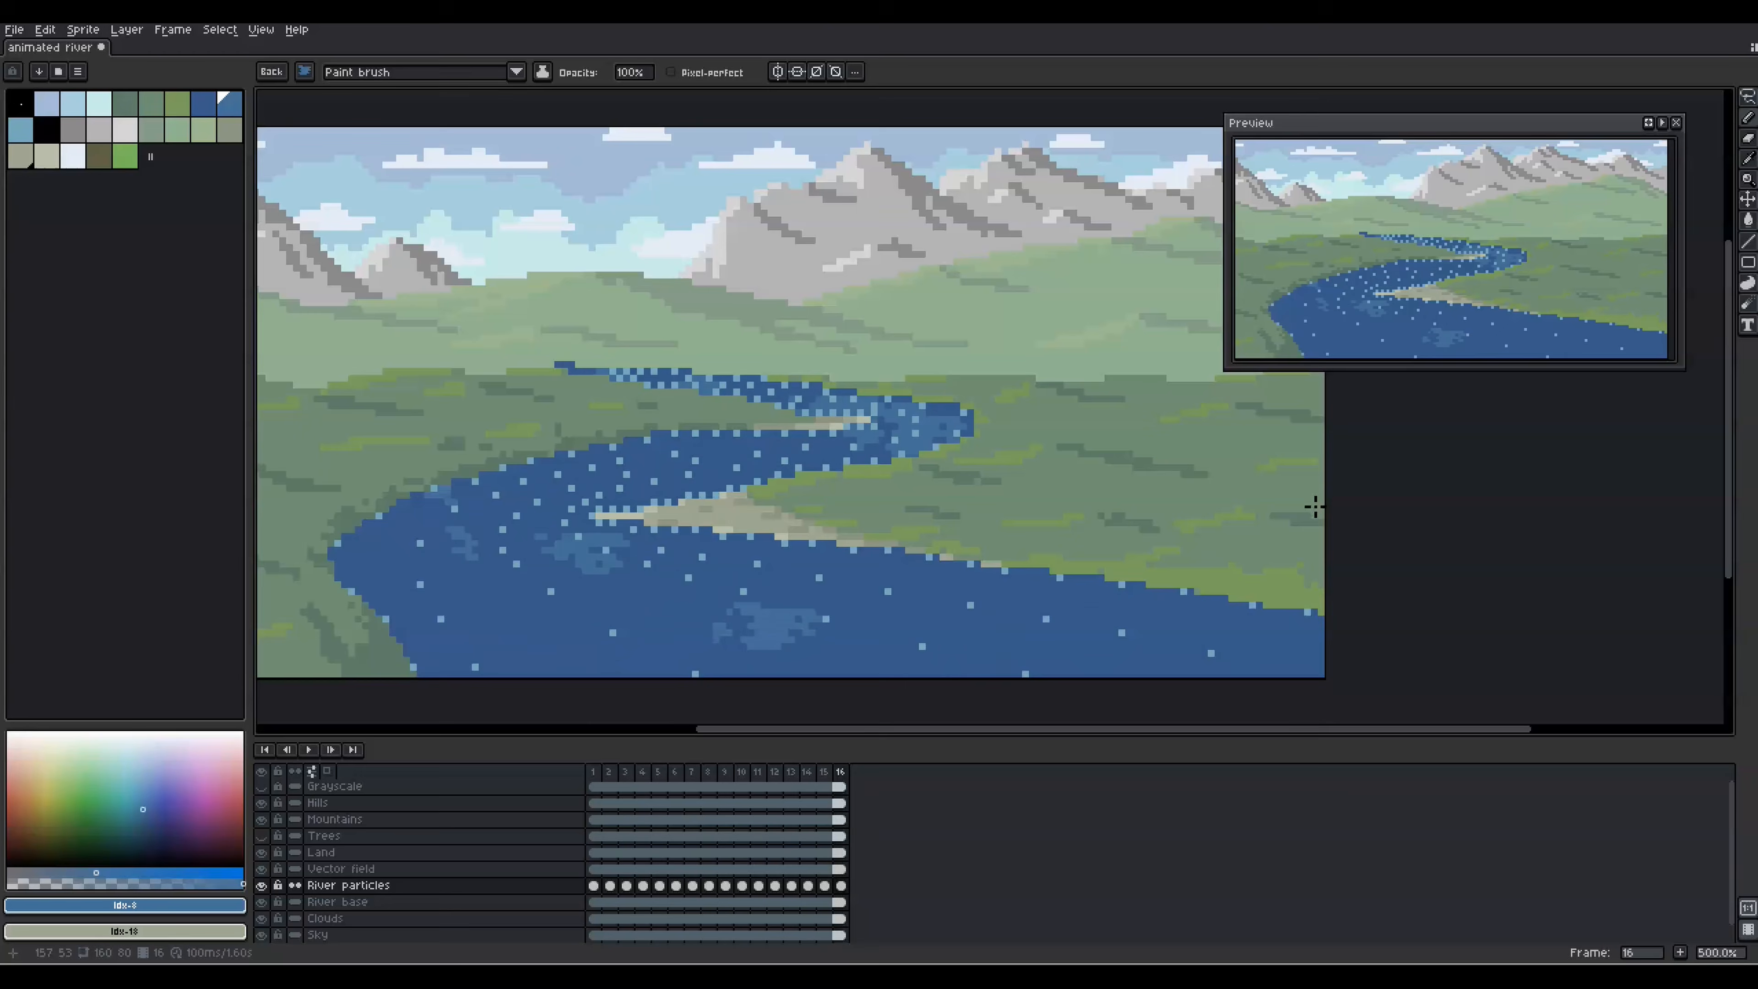
key("Return")
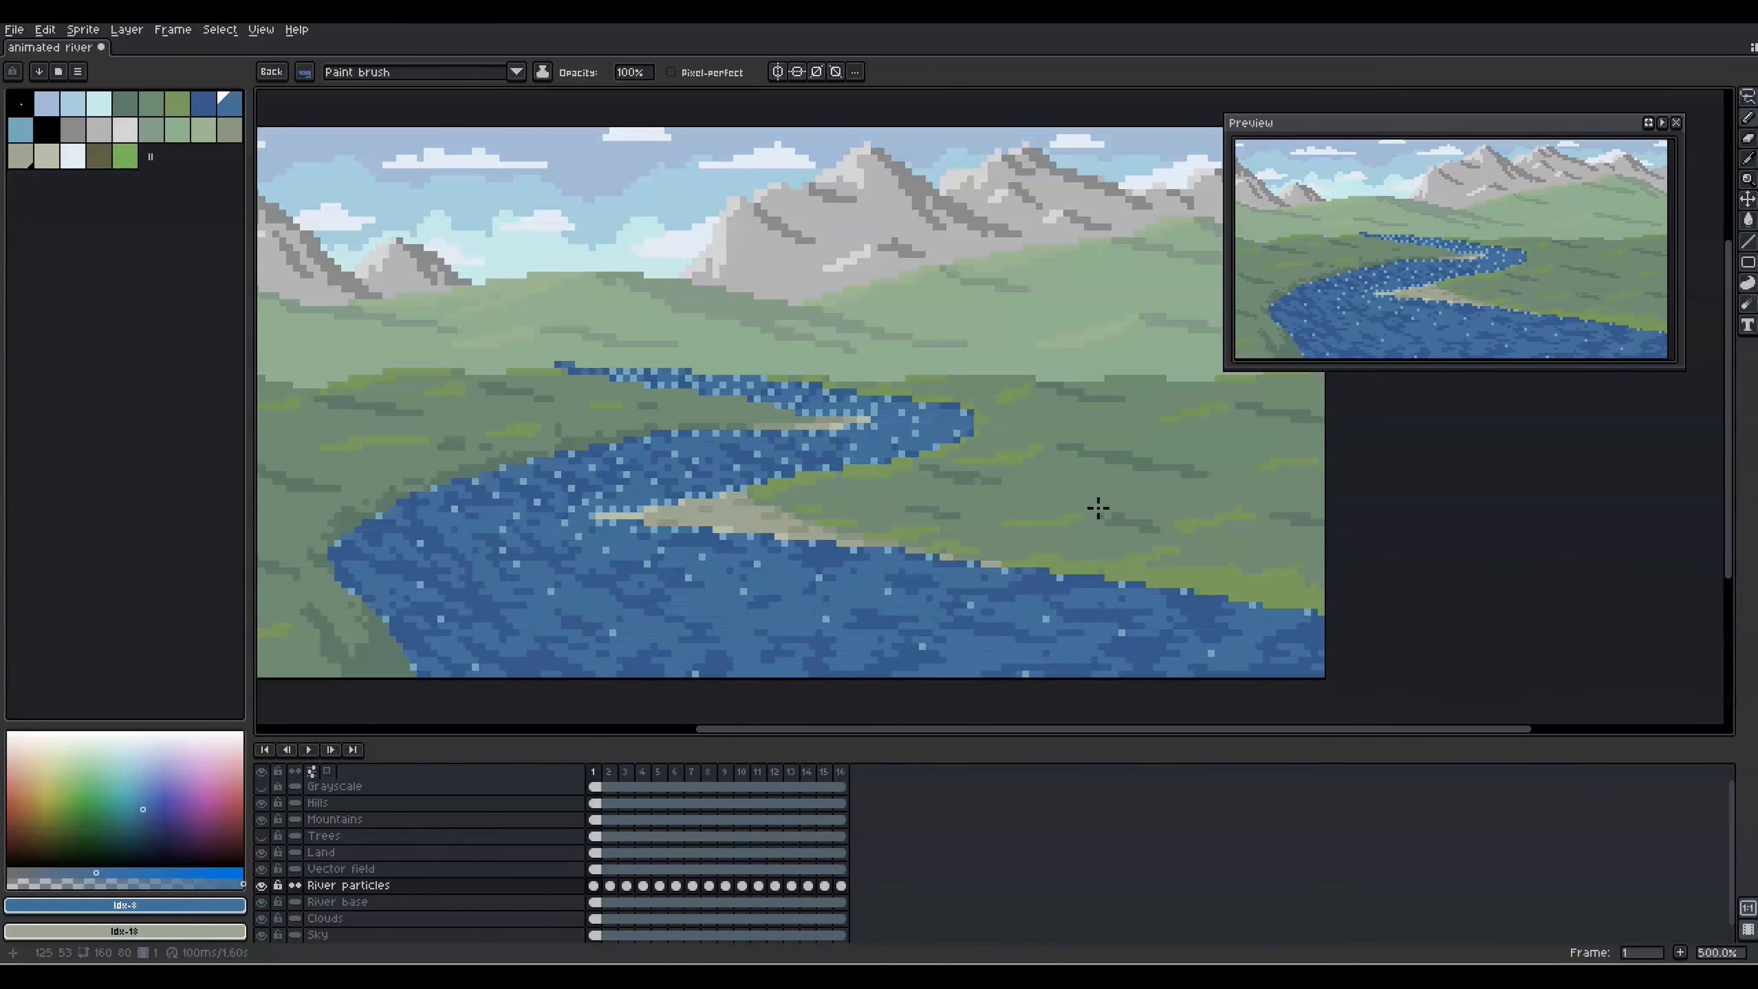
left_click(261, 835)
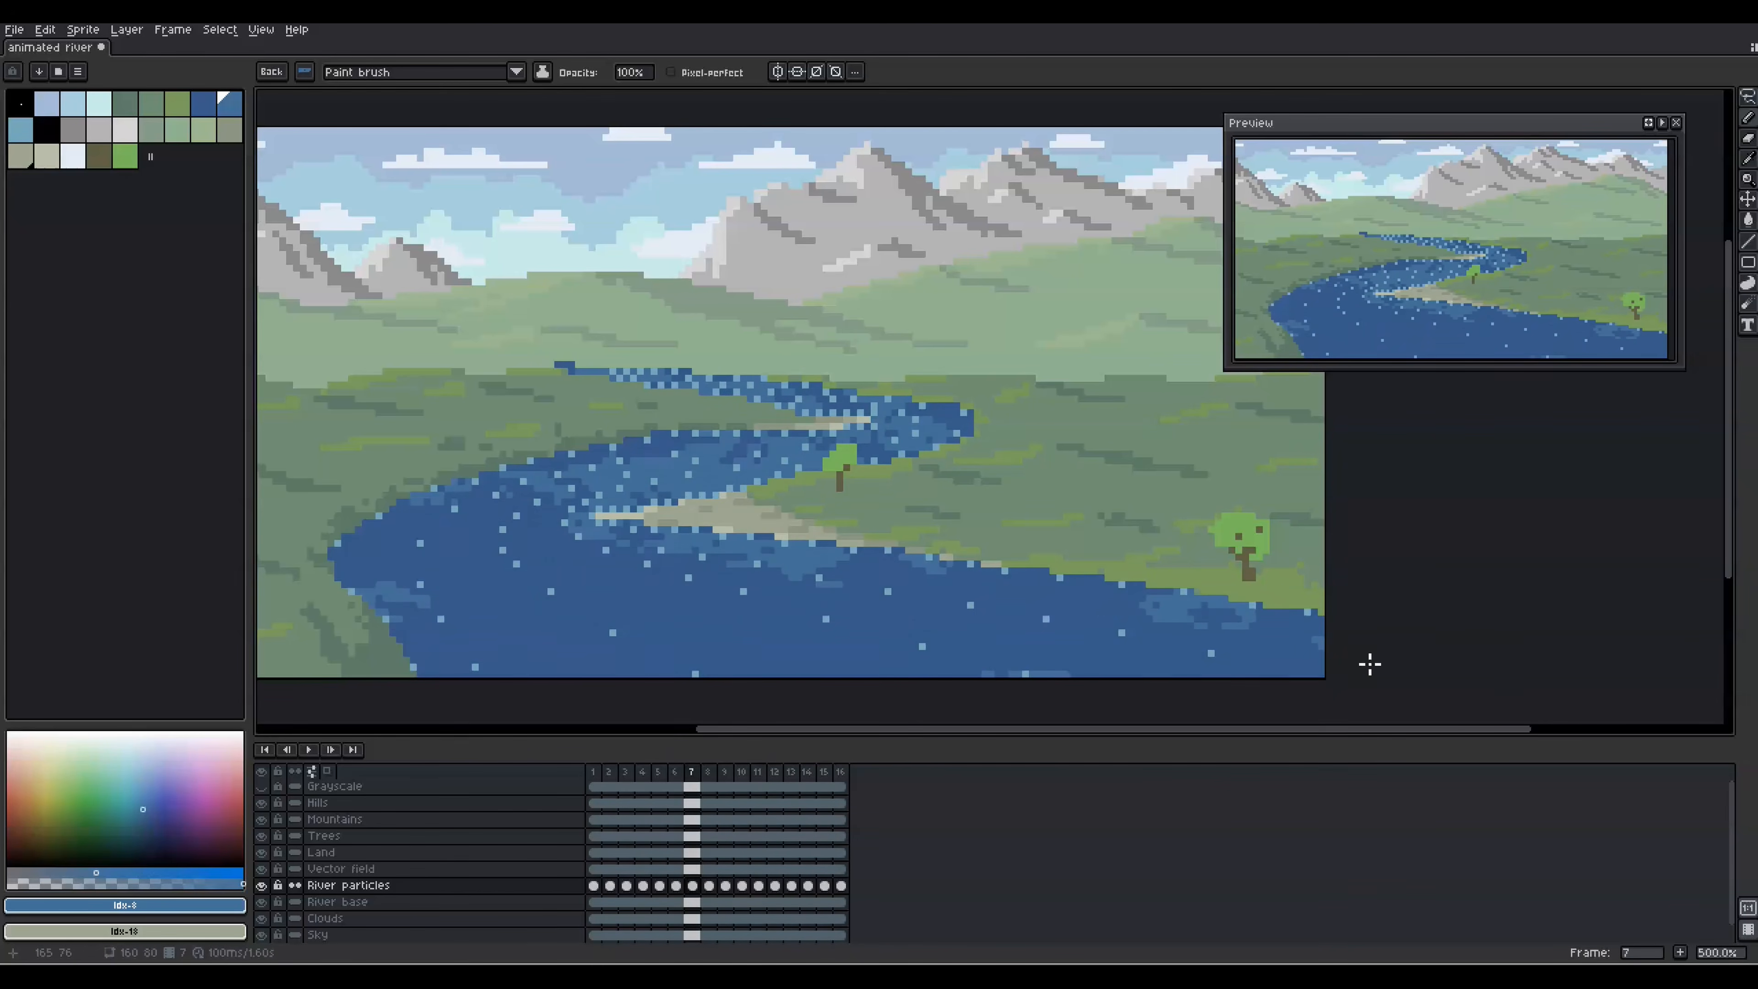
Lasso further water particle patches as custom brushes to fill the river frame by frame, and save the file.
key("q")
key("b")
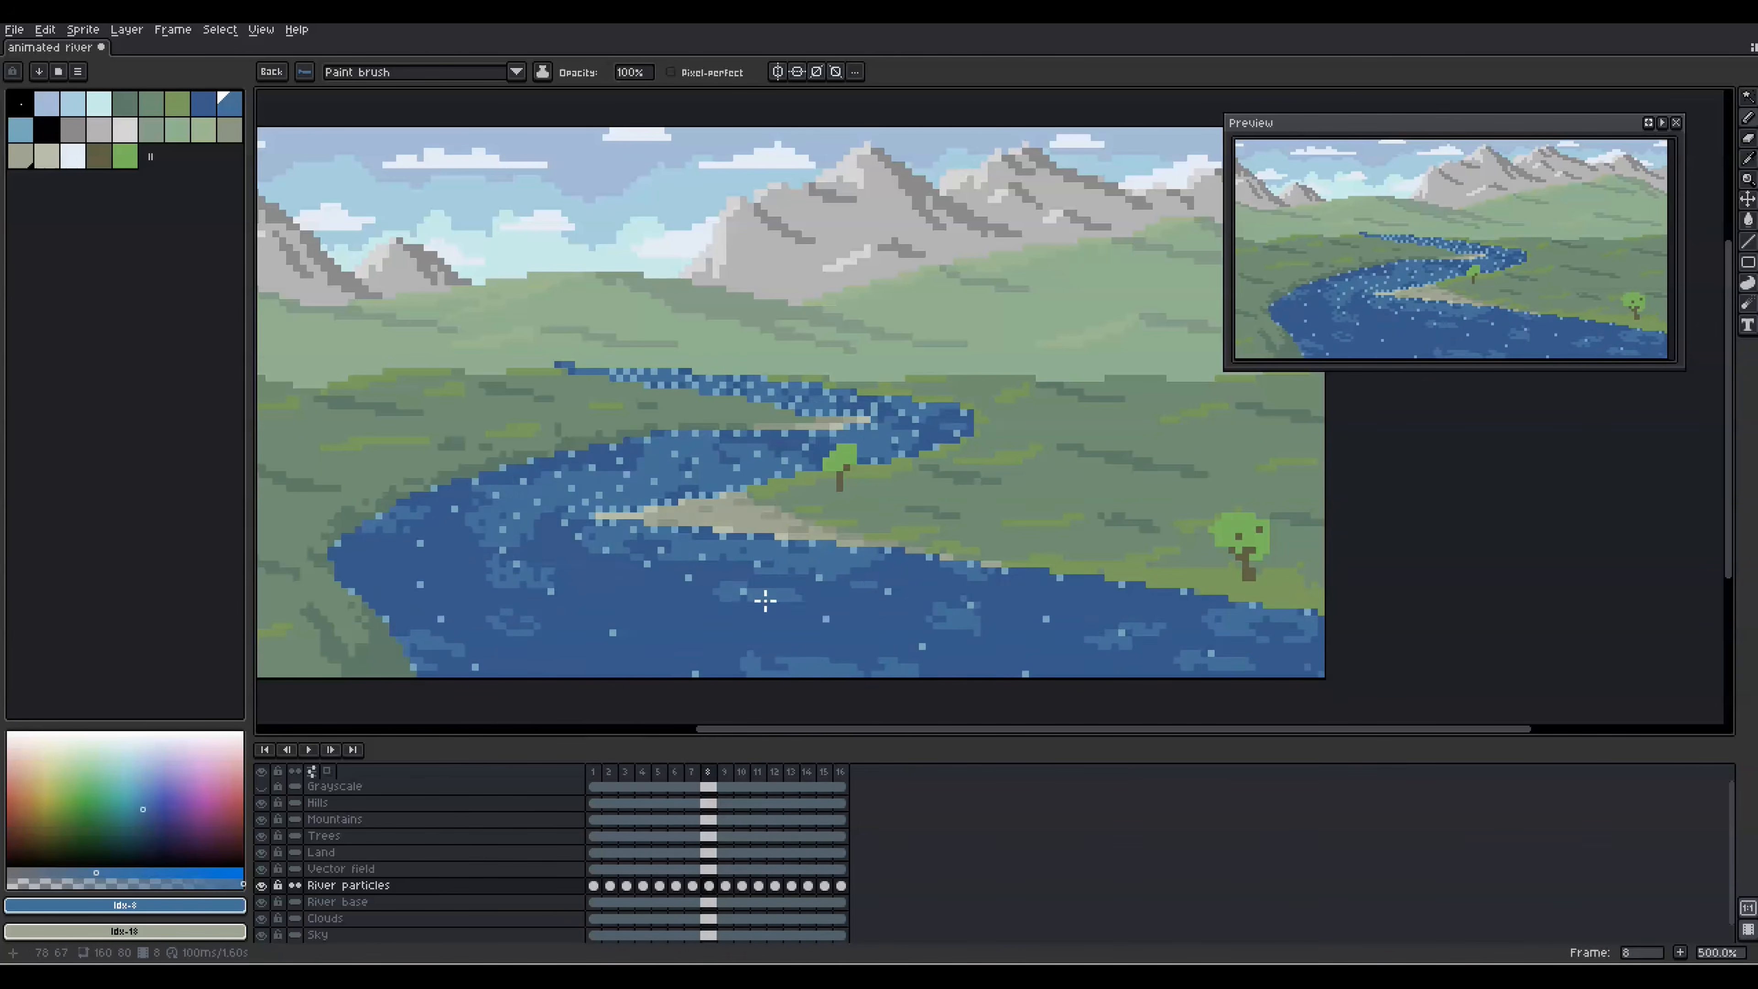
key("ctrl+s")
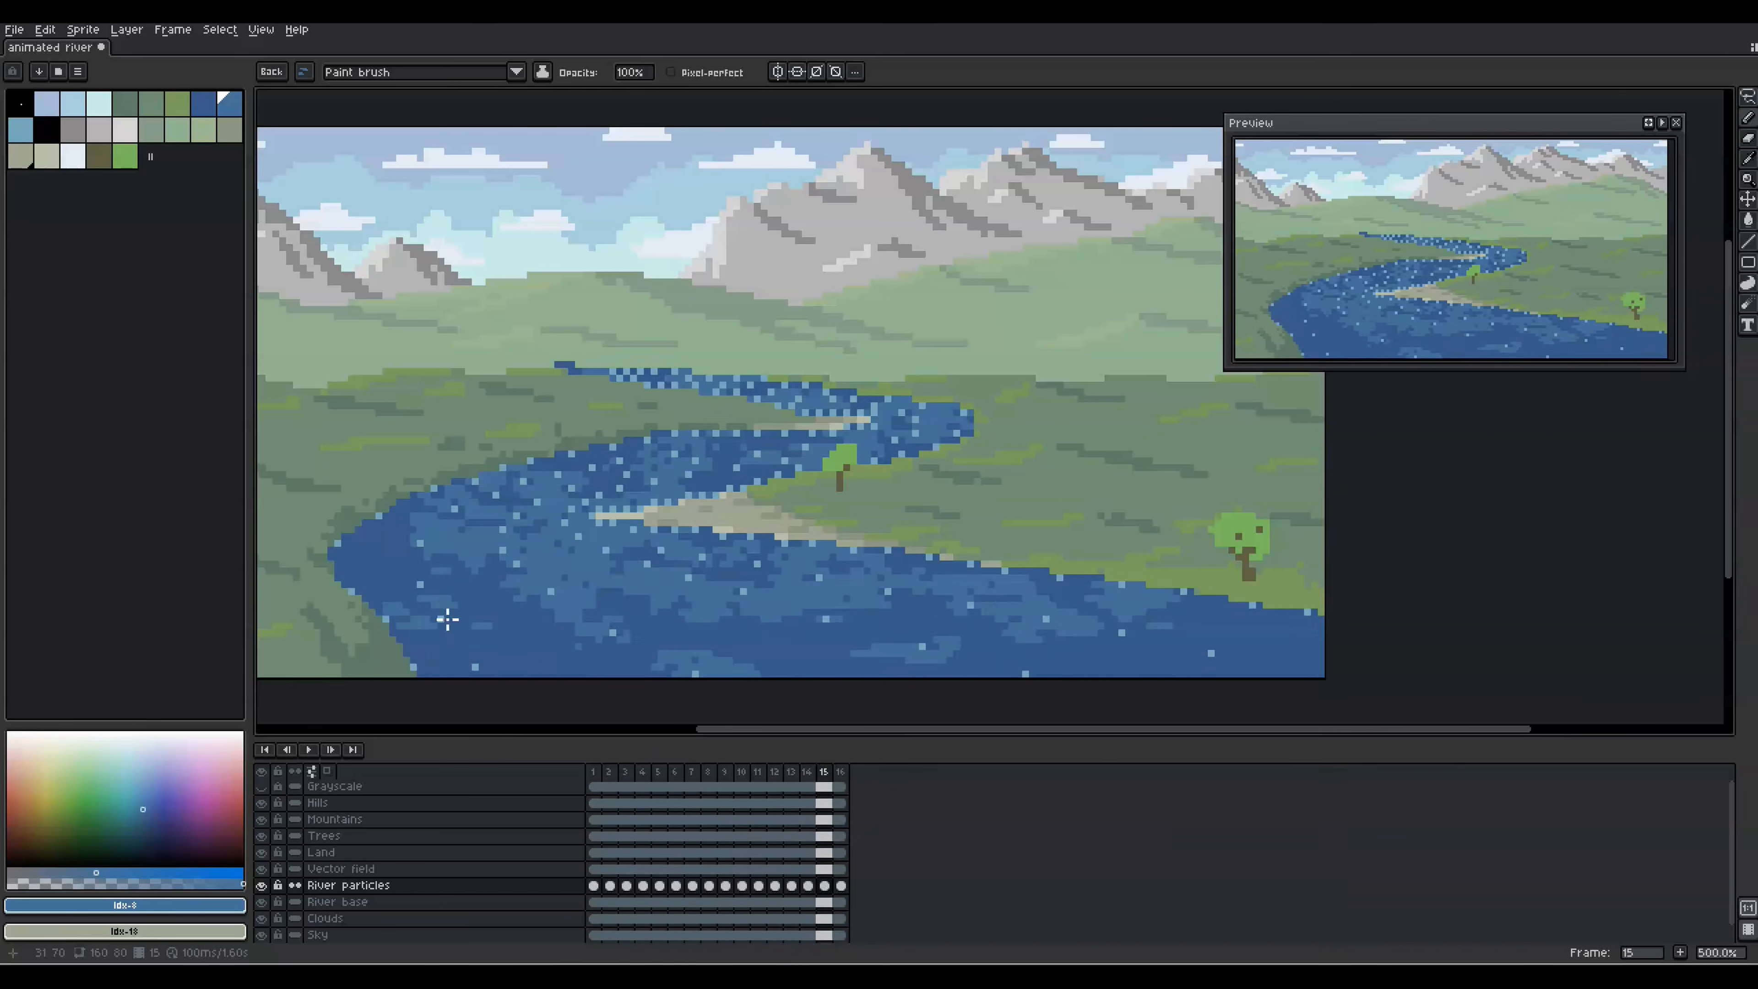
key("q")
left_click_drag(626, 597, 633, 613)
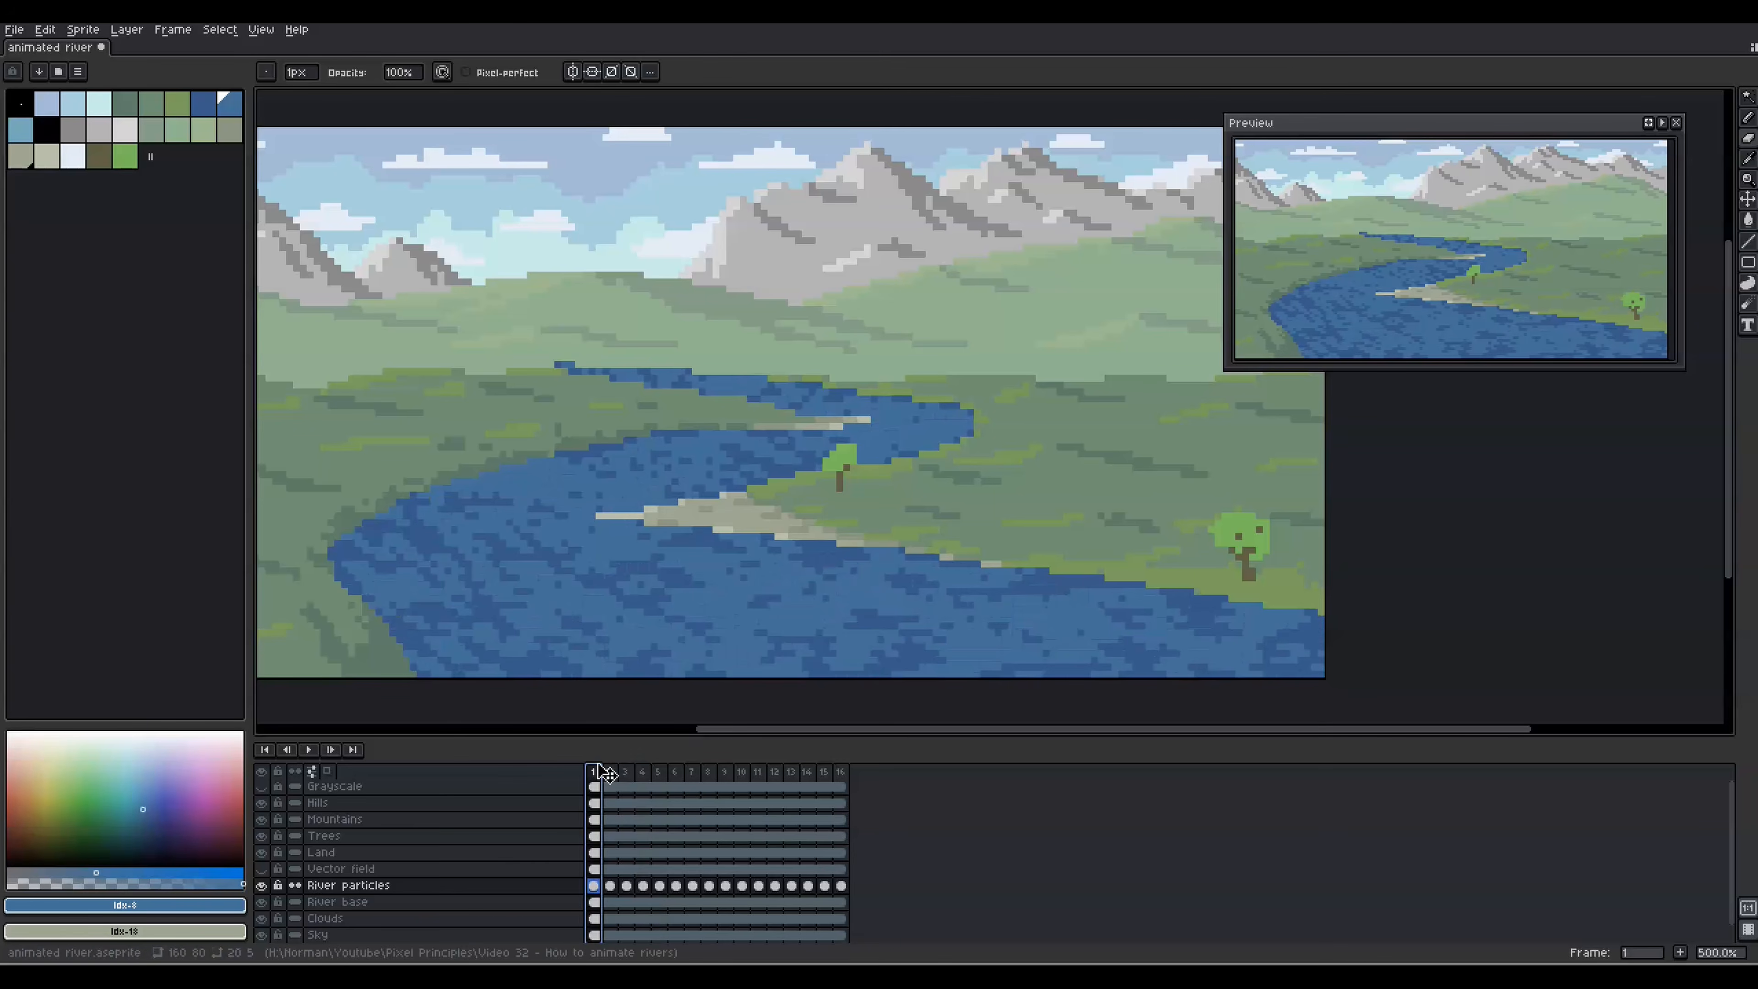
Add a new layer directly above River particles and name it "Splash".
right_click(415, 887)
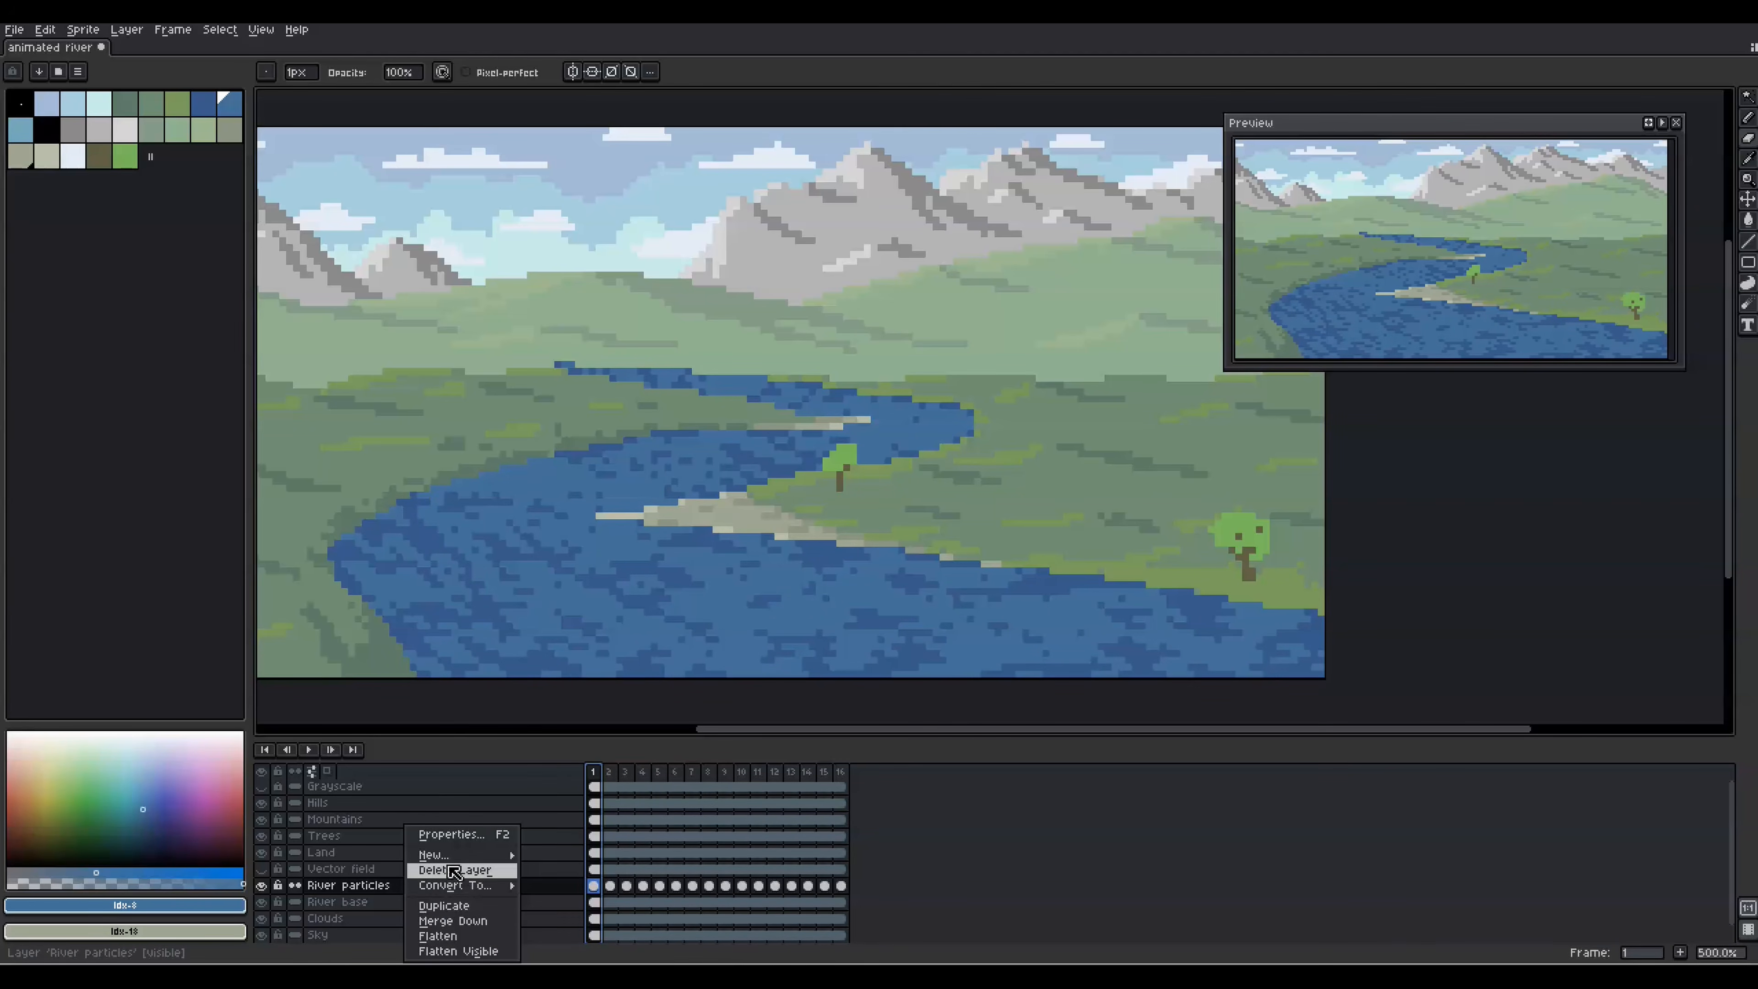
mouse_move(484, 871)
left_click(574, 865)
double_click(398, 889)
type("Splash")
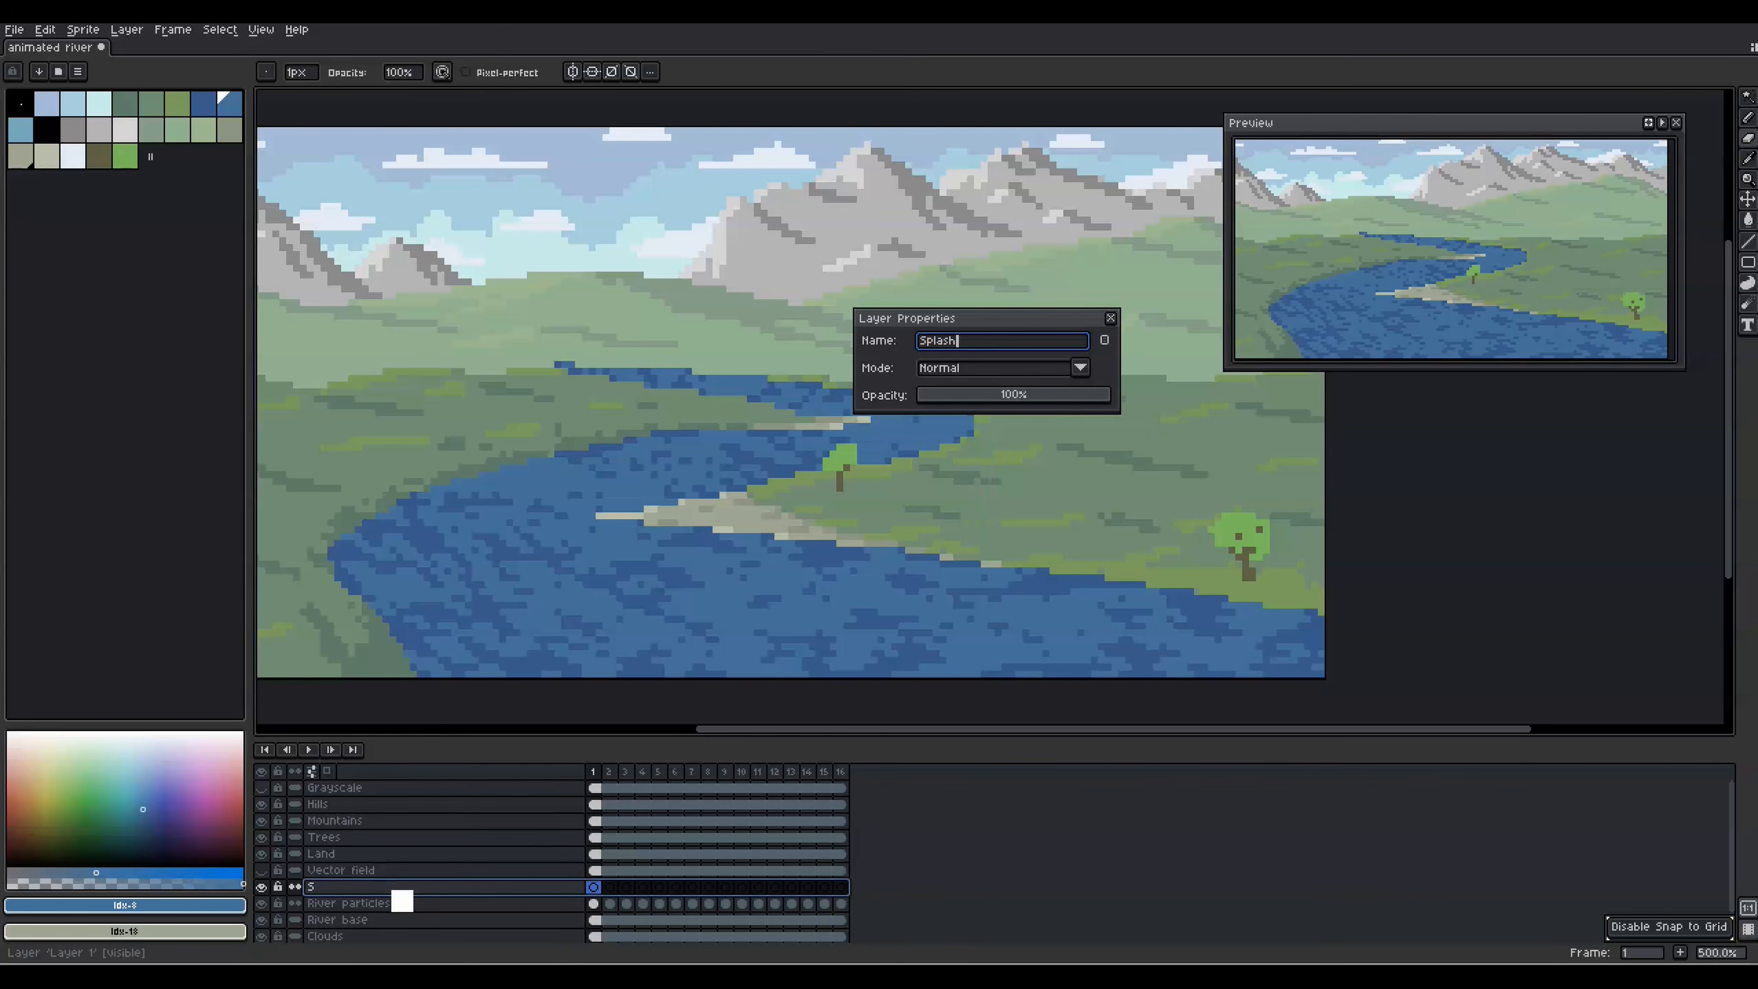
key("Return")
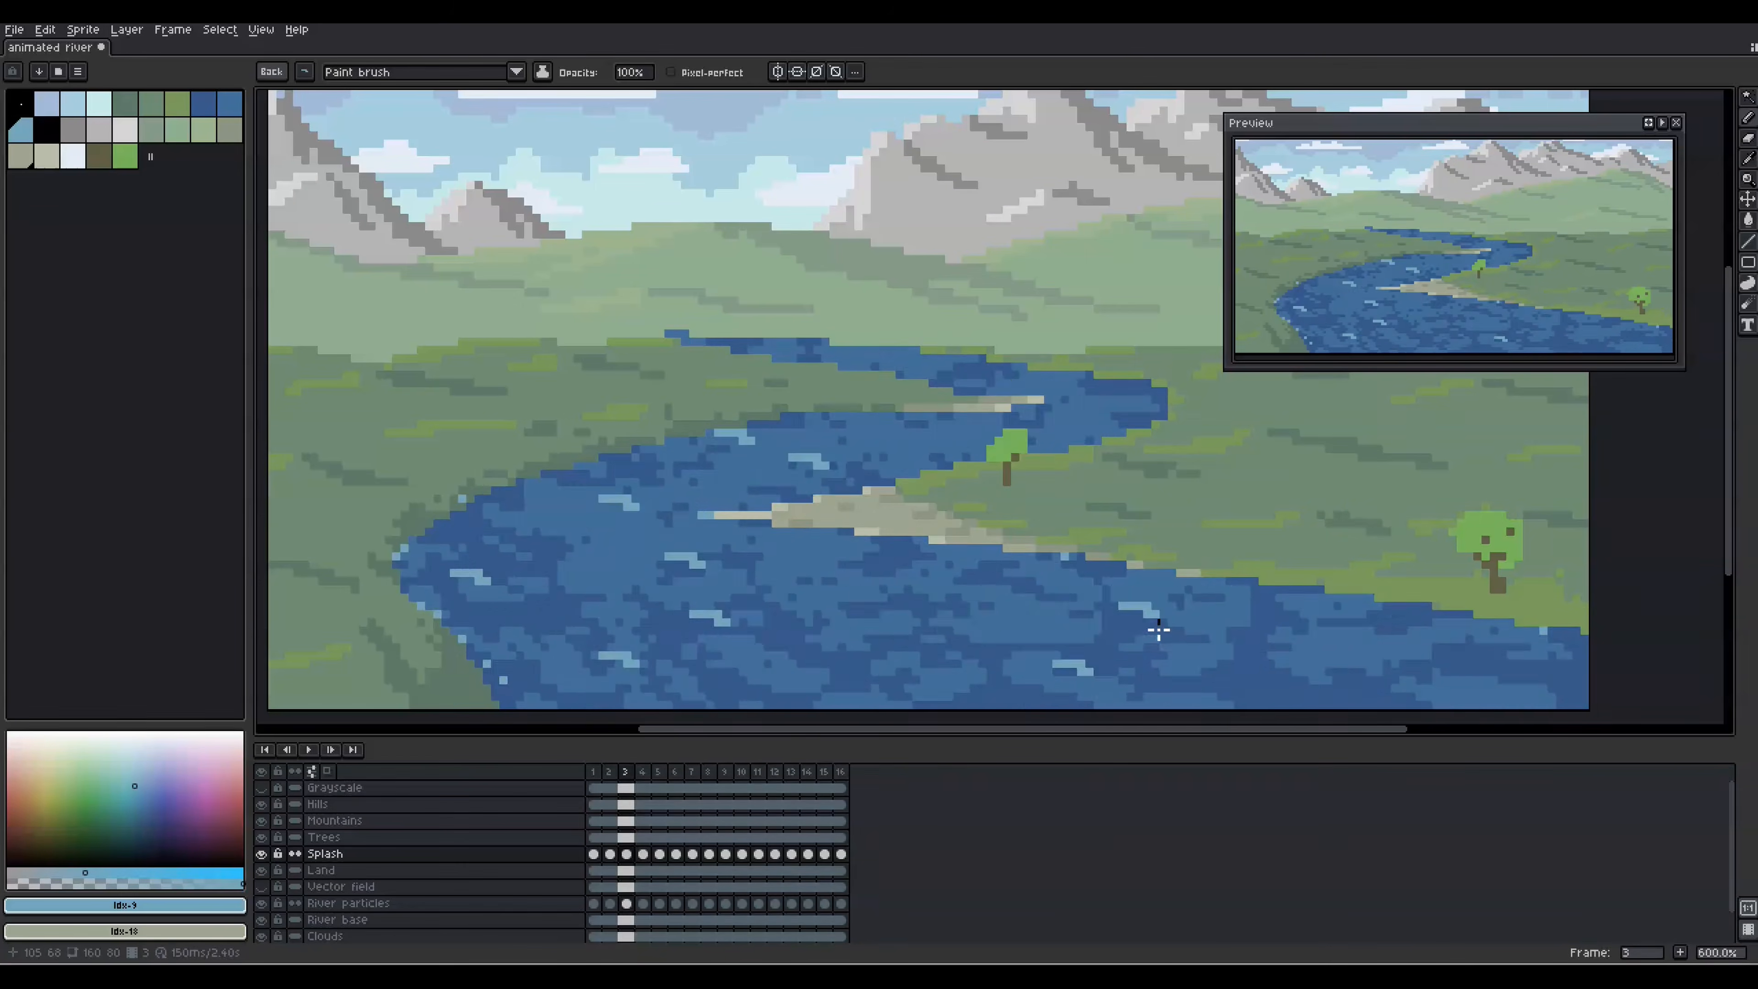
Play the animation and step through its frames, following one splash from the distant bend around the sandbank's tip into the foreground.
key("b")
key("Return")
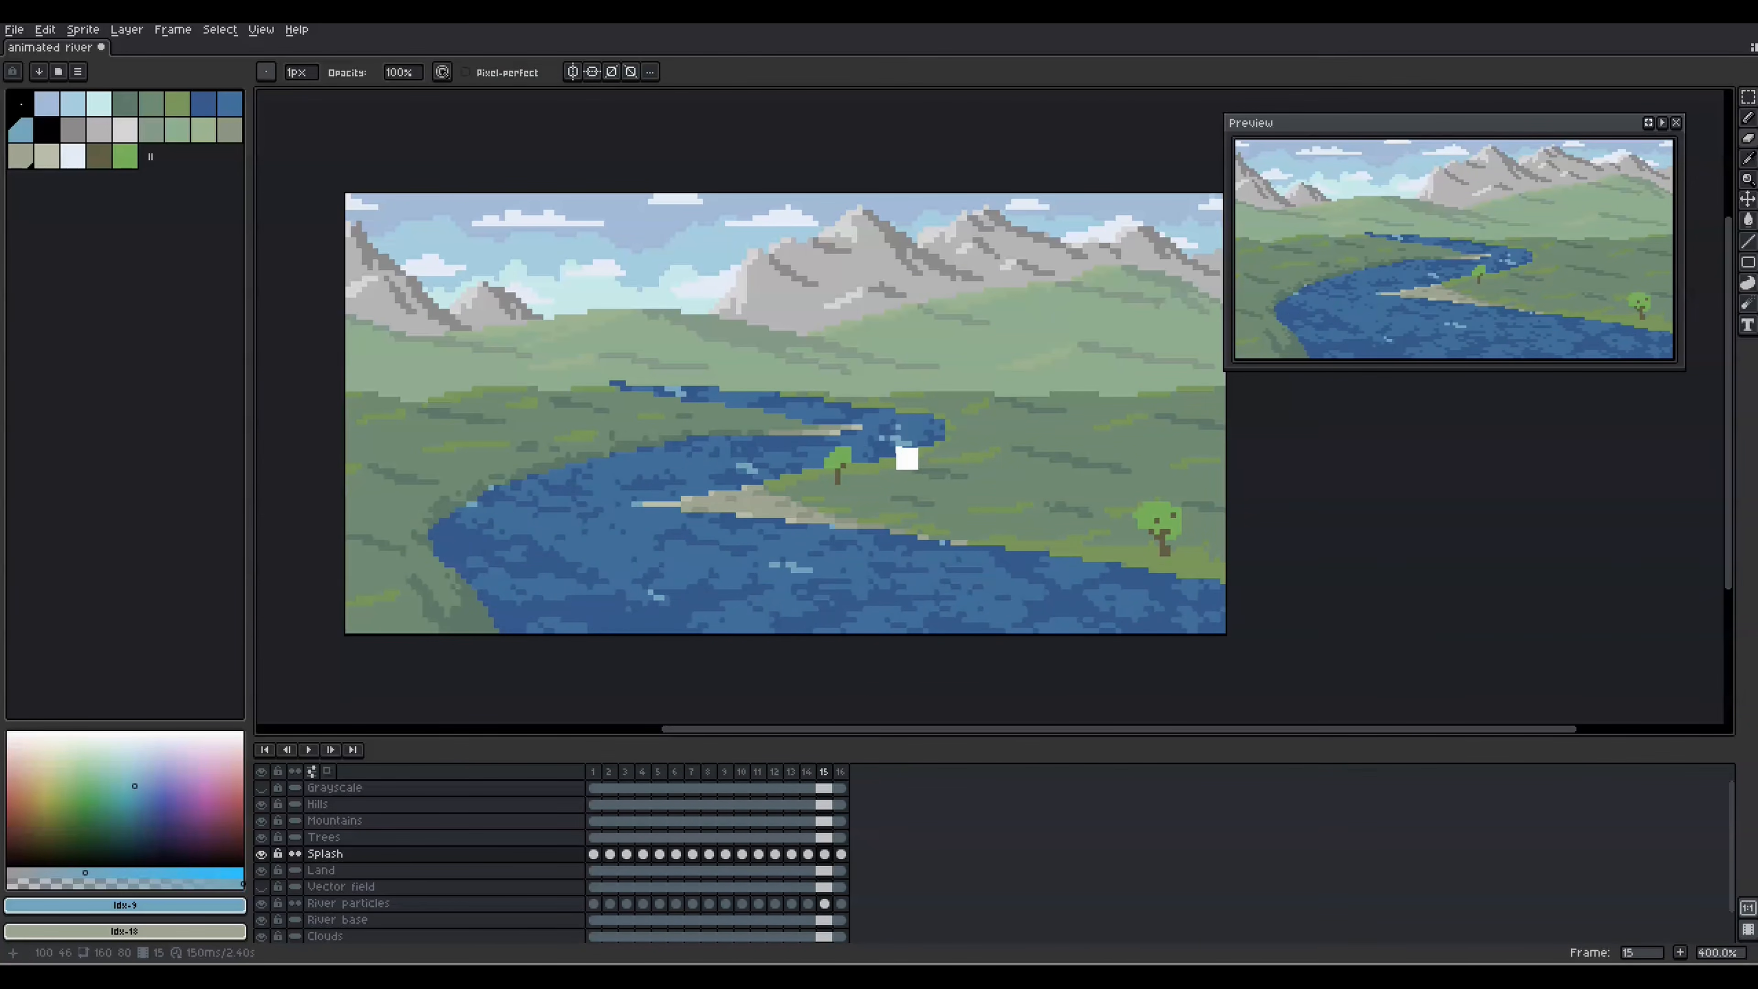
key("Right")
key("Right")
key("Right")
key("Right")
key("Right")
key("Right")
key("Right")
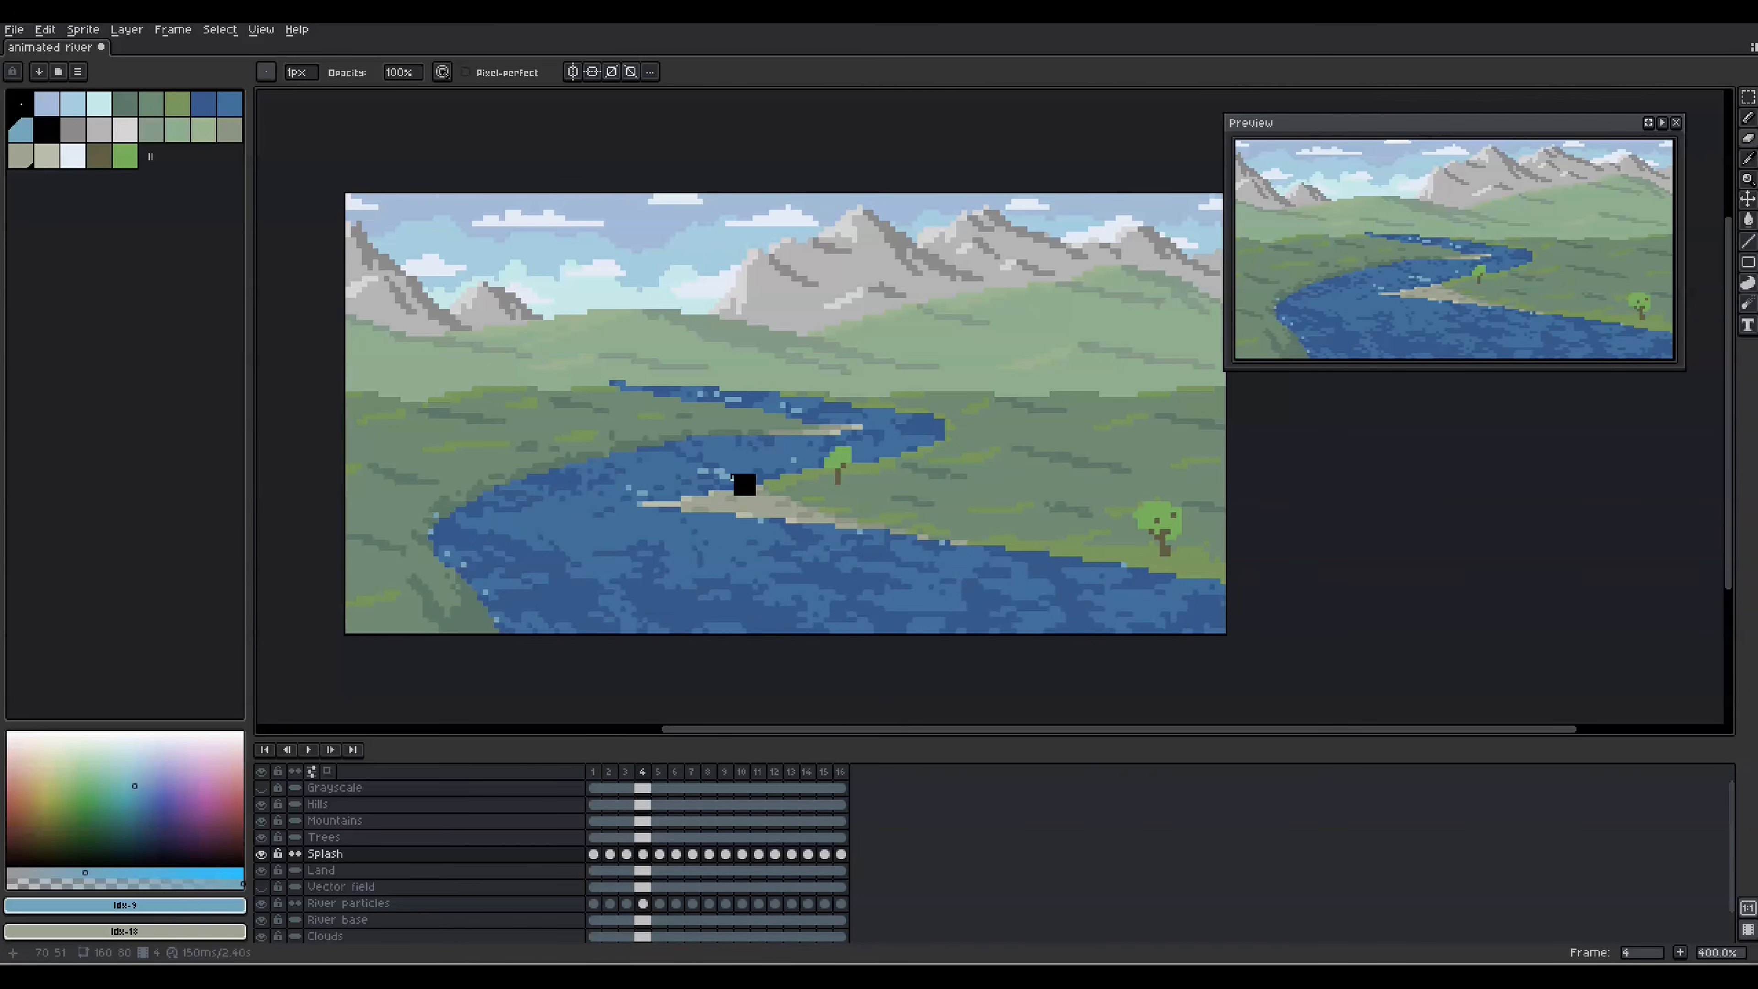
key("Right")
key("Right")
key("Right")
key("Right")
key("Right")
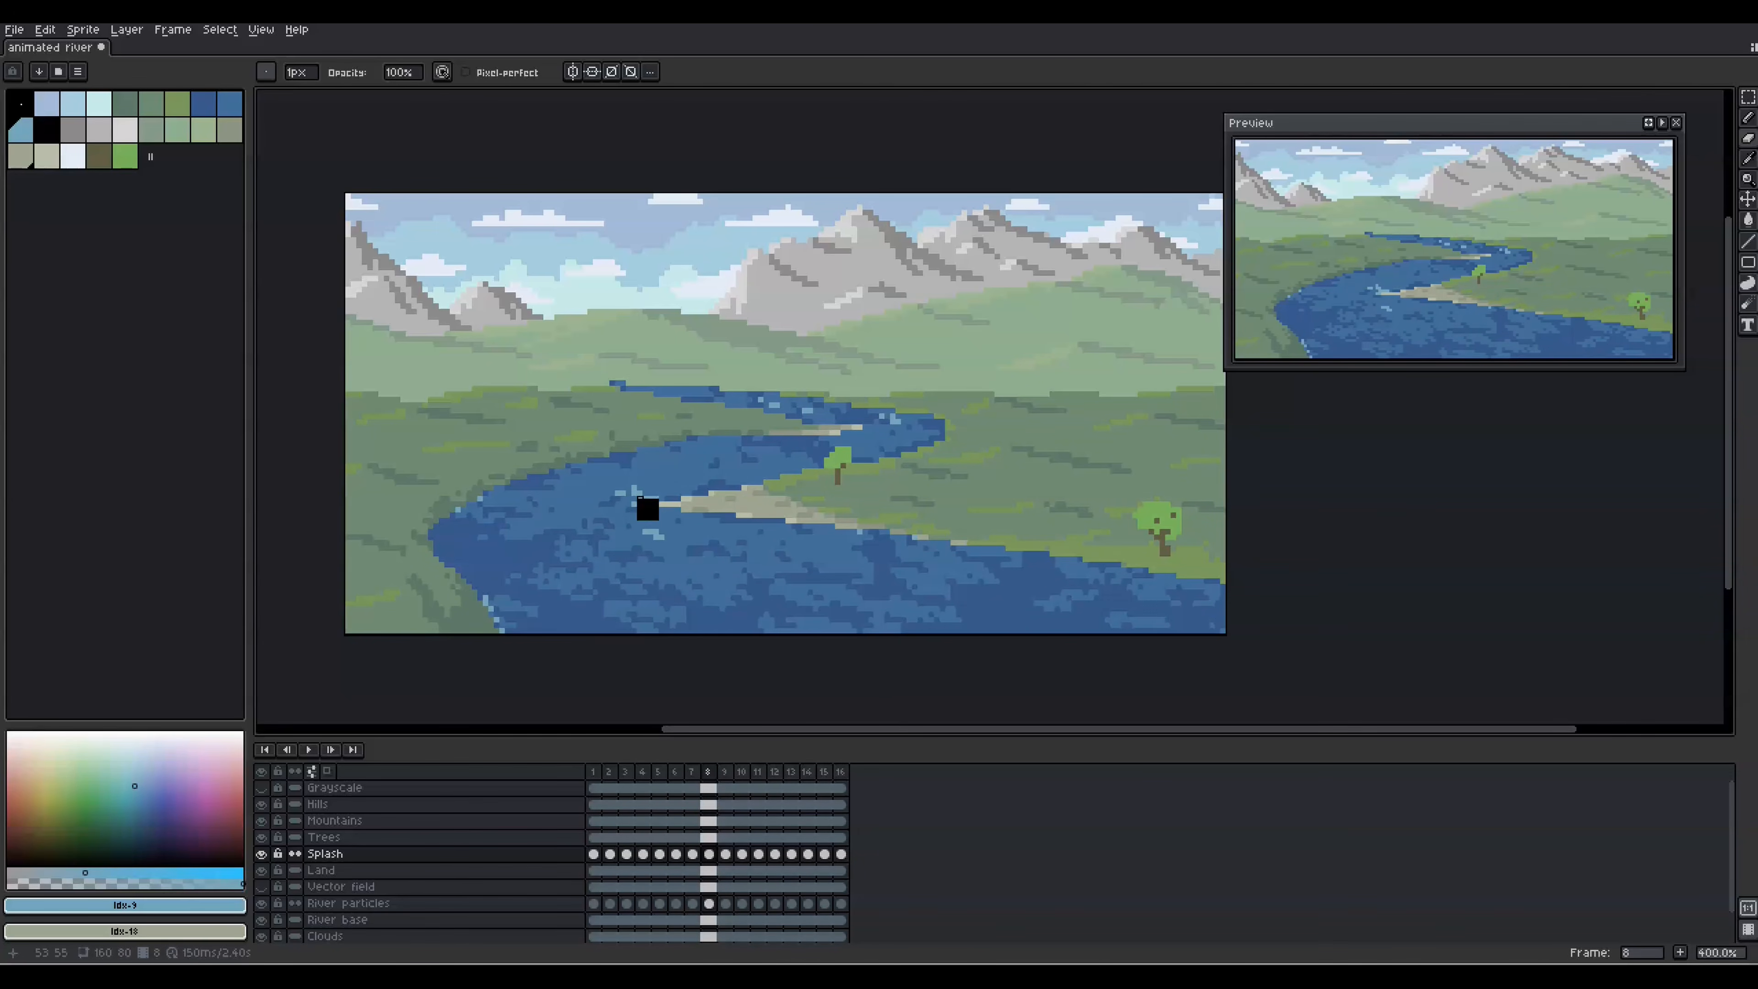
key("Right")
key("Right")
key("Right")
key("Right")
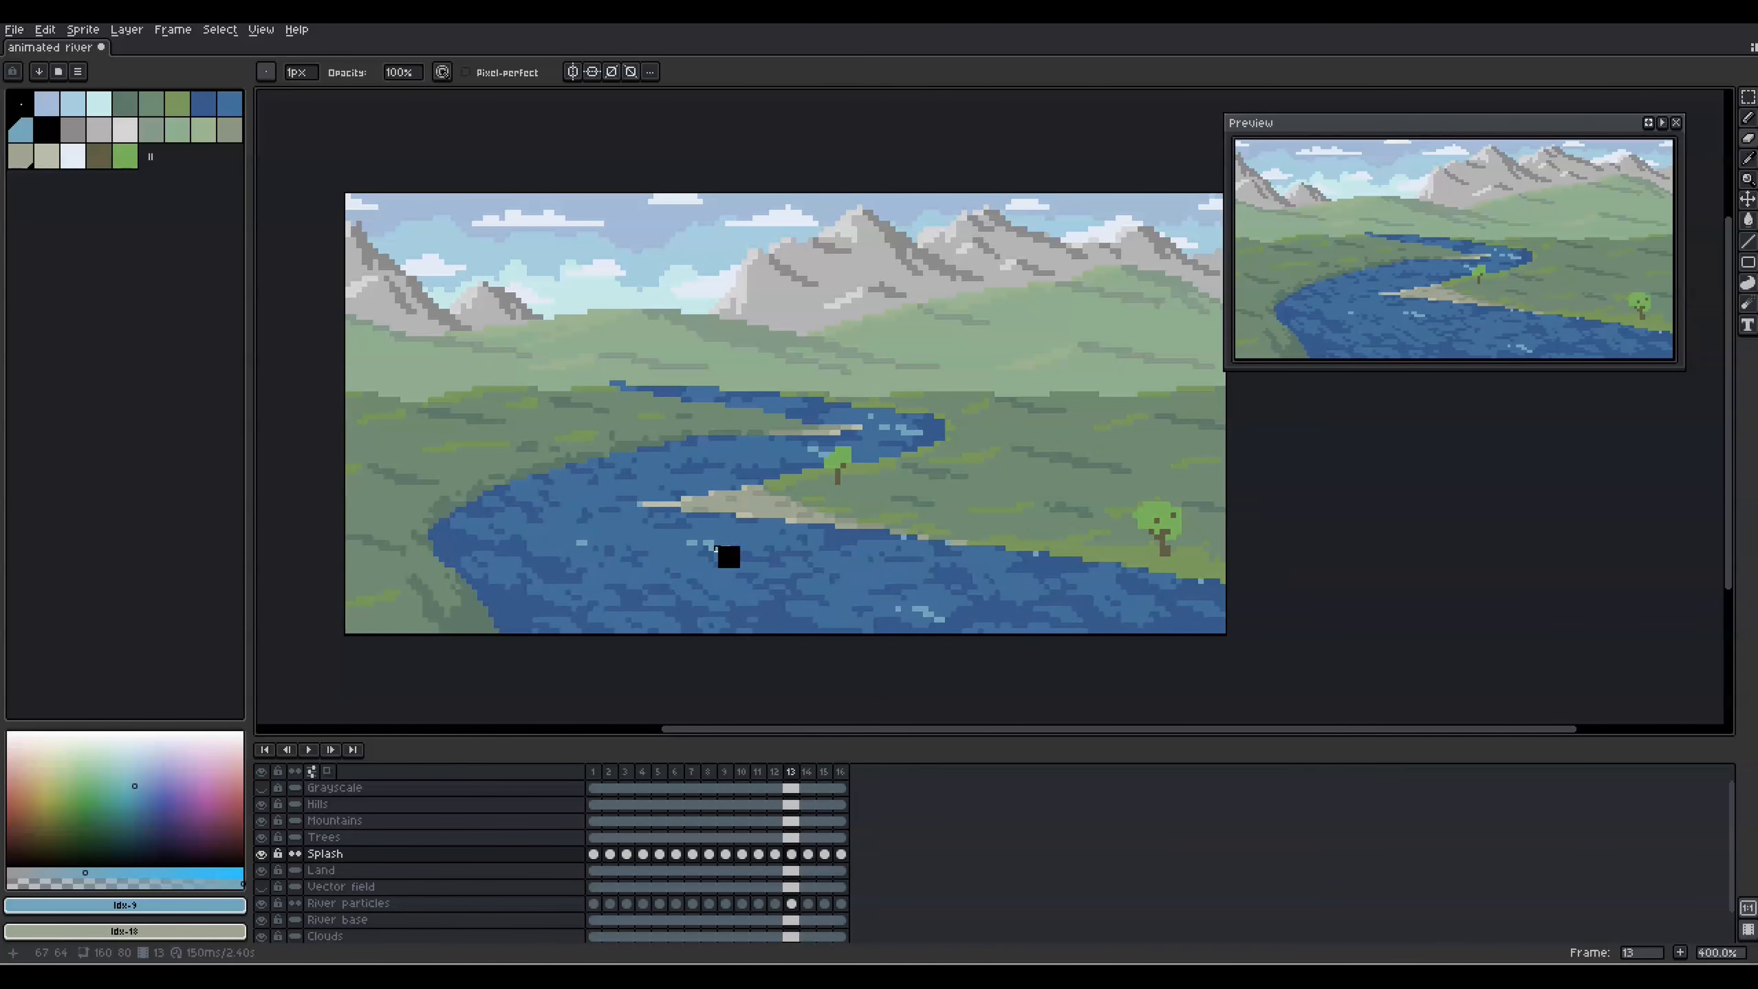
key("b")
key("Right")
key("Right")
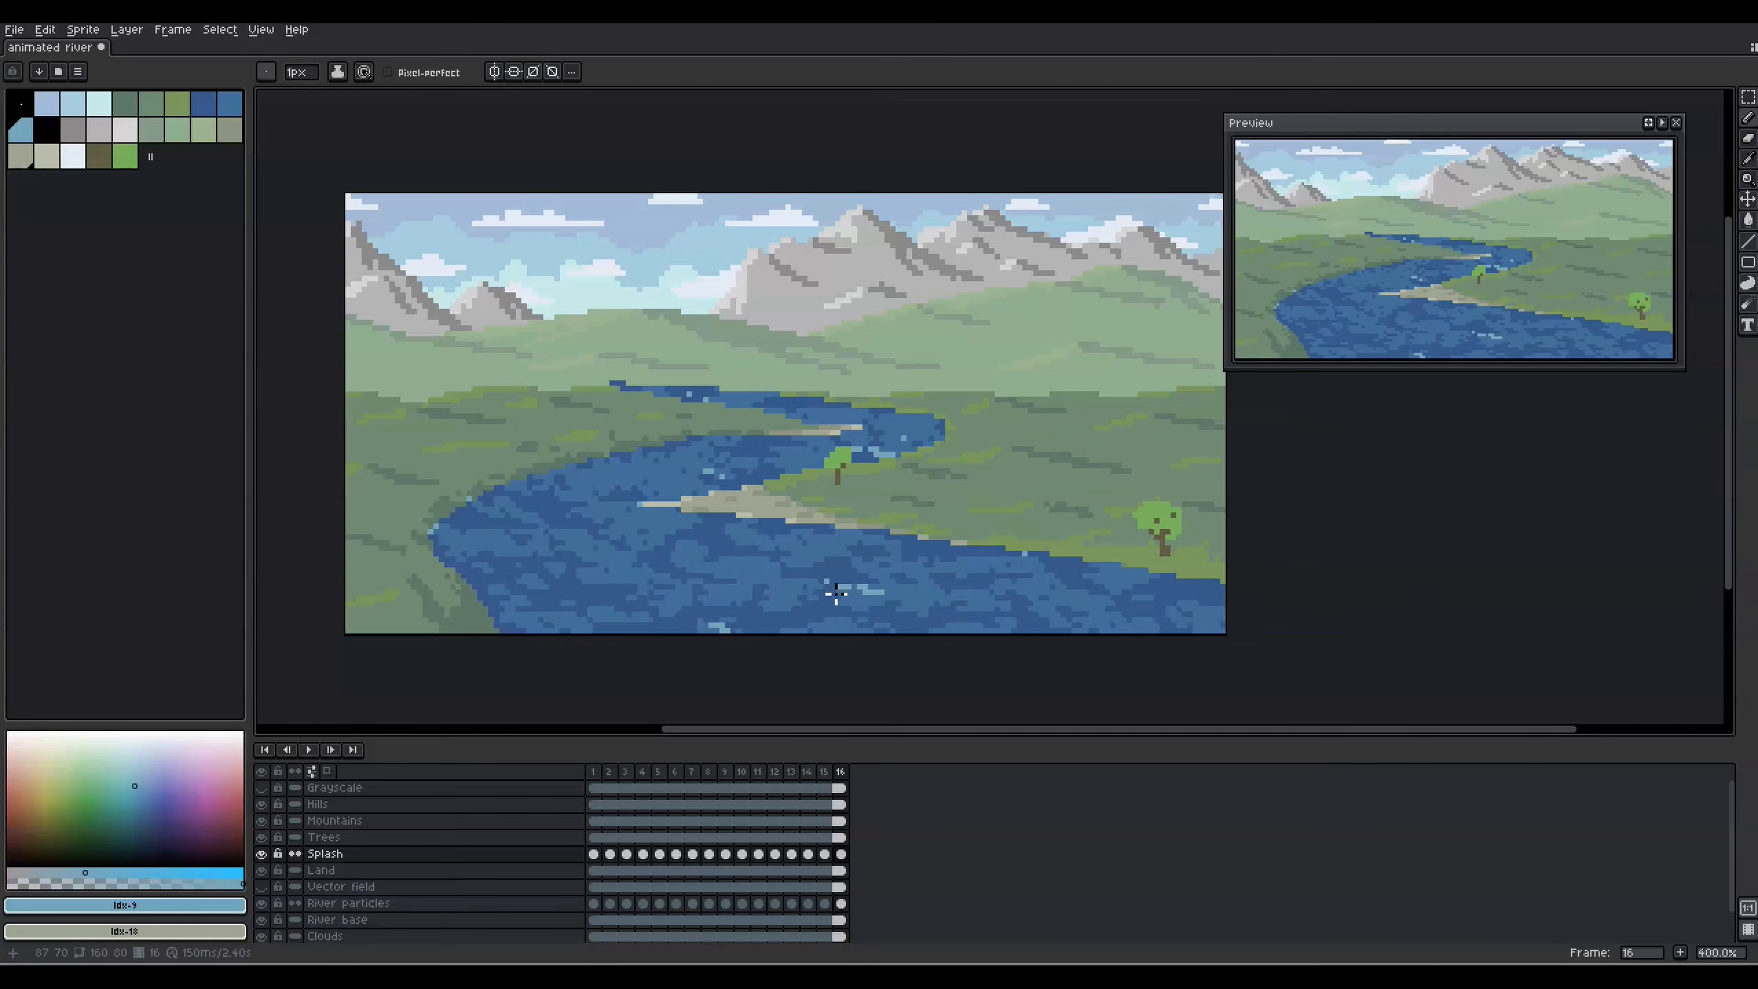
Play the river animation and step through its frames, following the foreground splashes from below the sandbank to the river's lower edge.
key("Return")
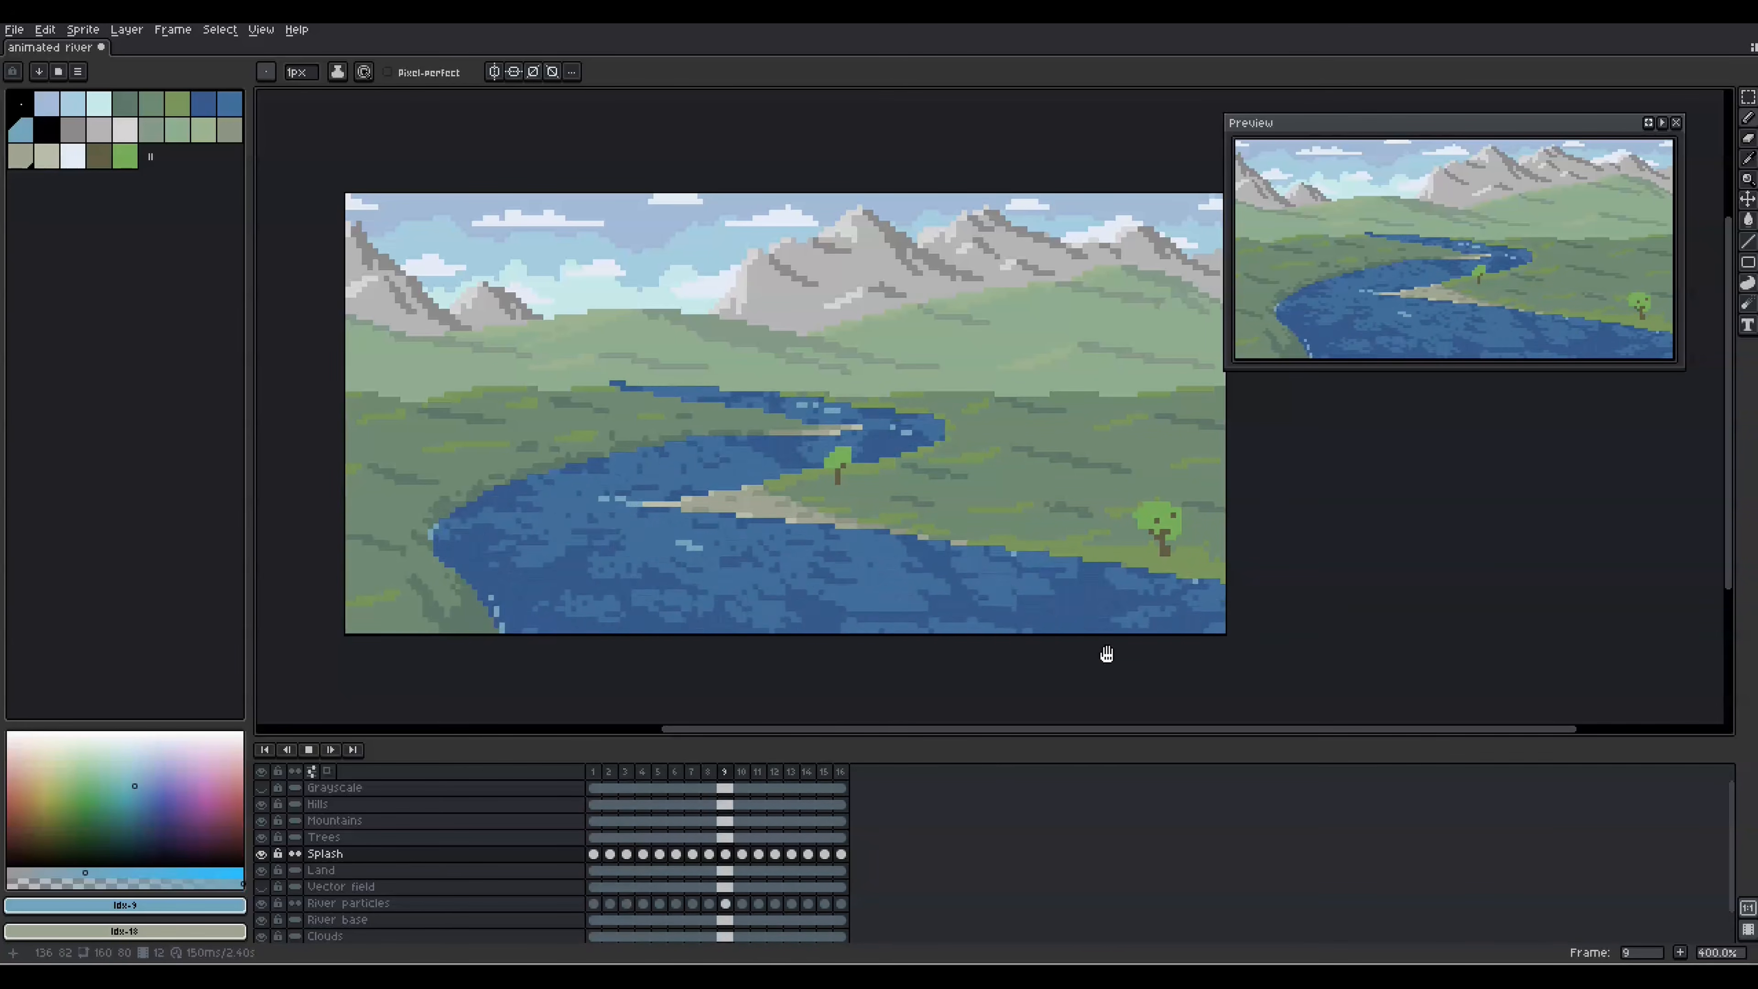
key("Return")
key("Left")
key("Left")
key("Left")
key("Left")
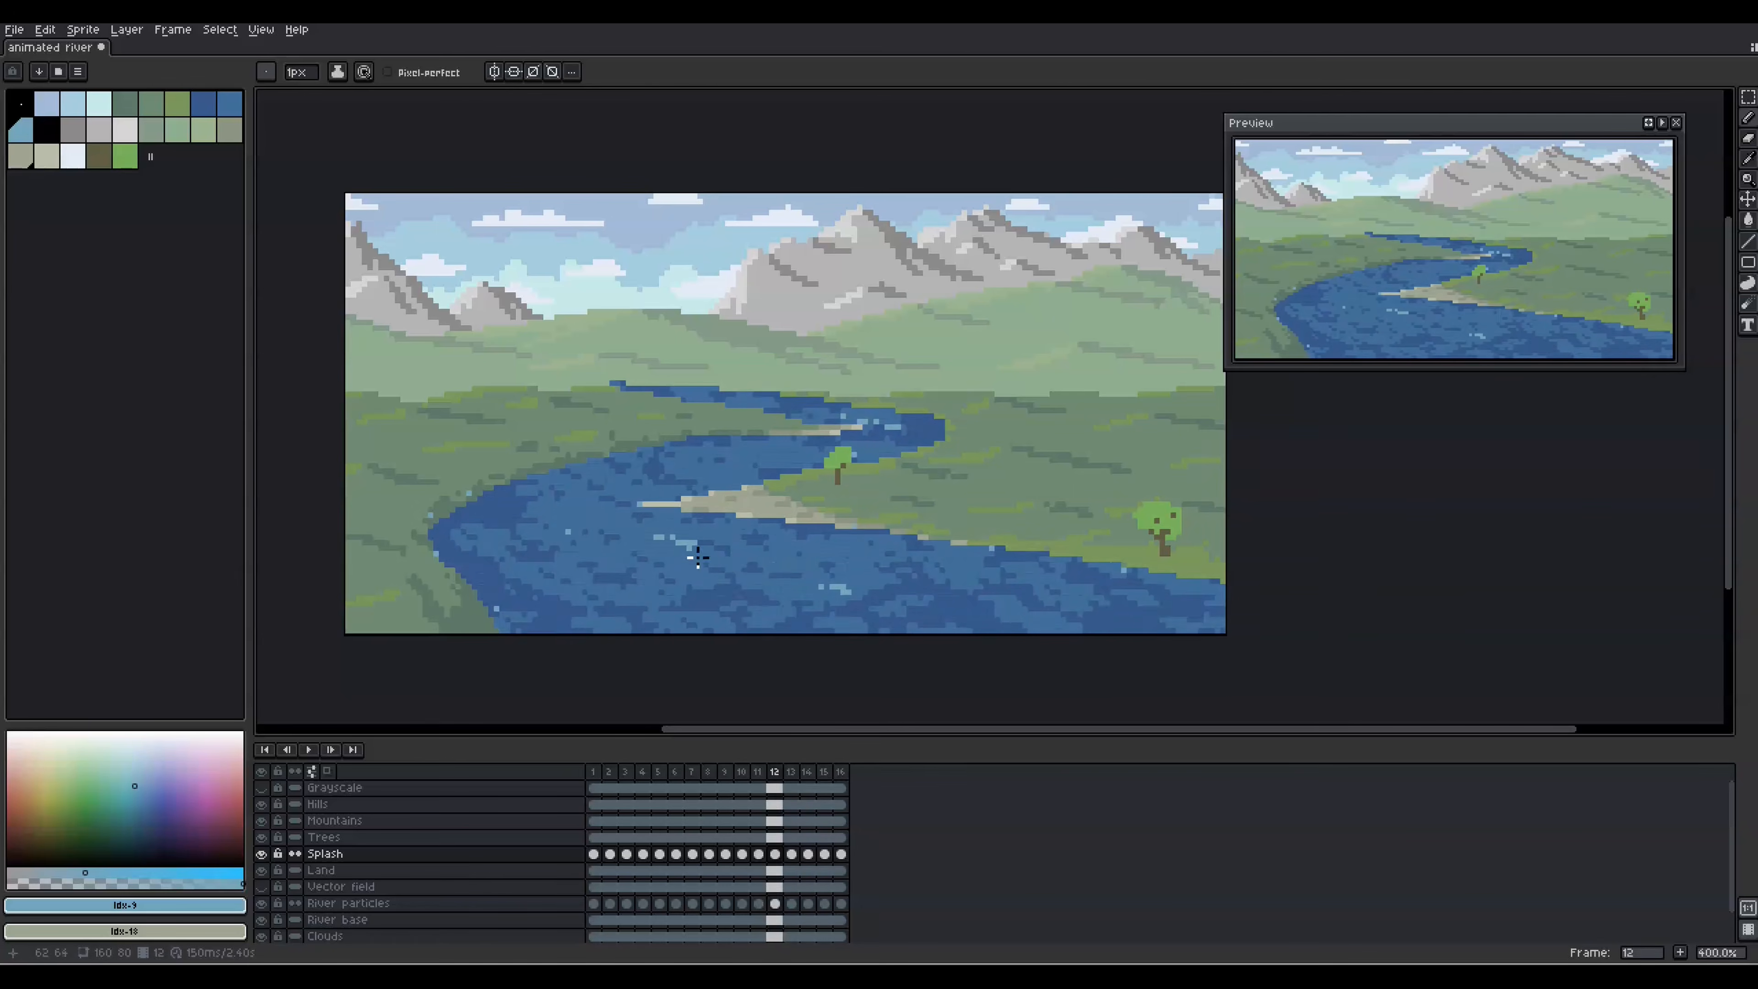
key("Right")
key("Right")
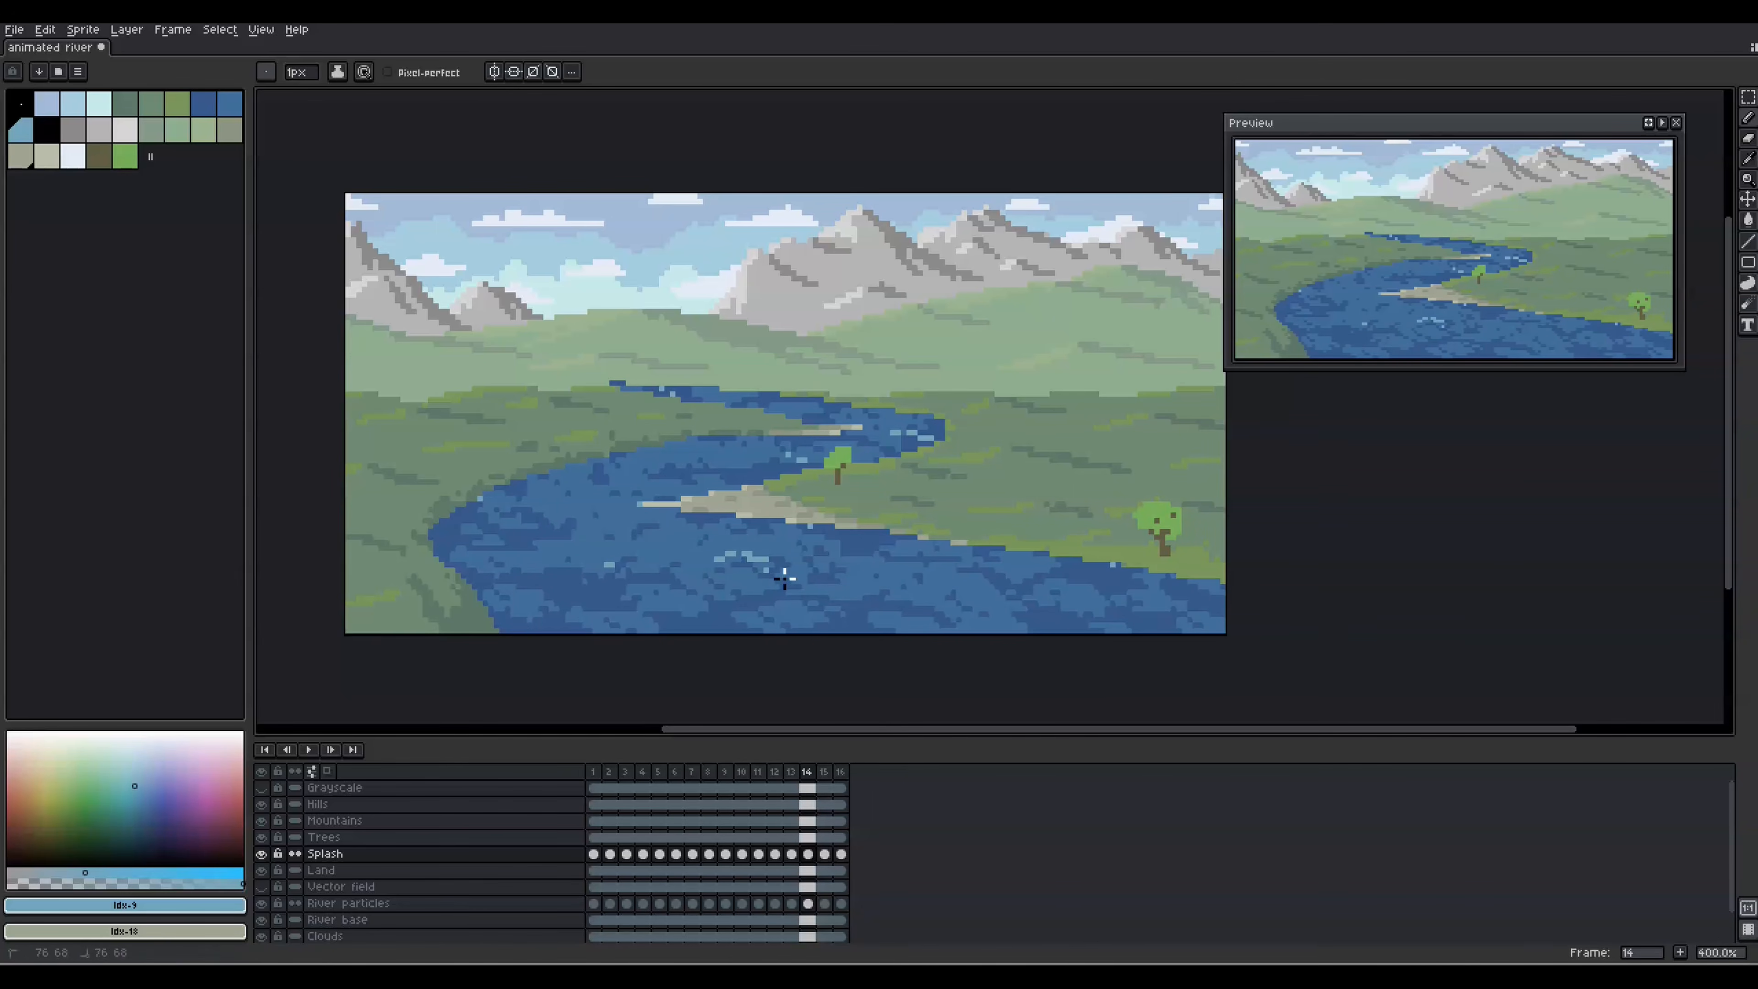
key("Right")
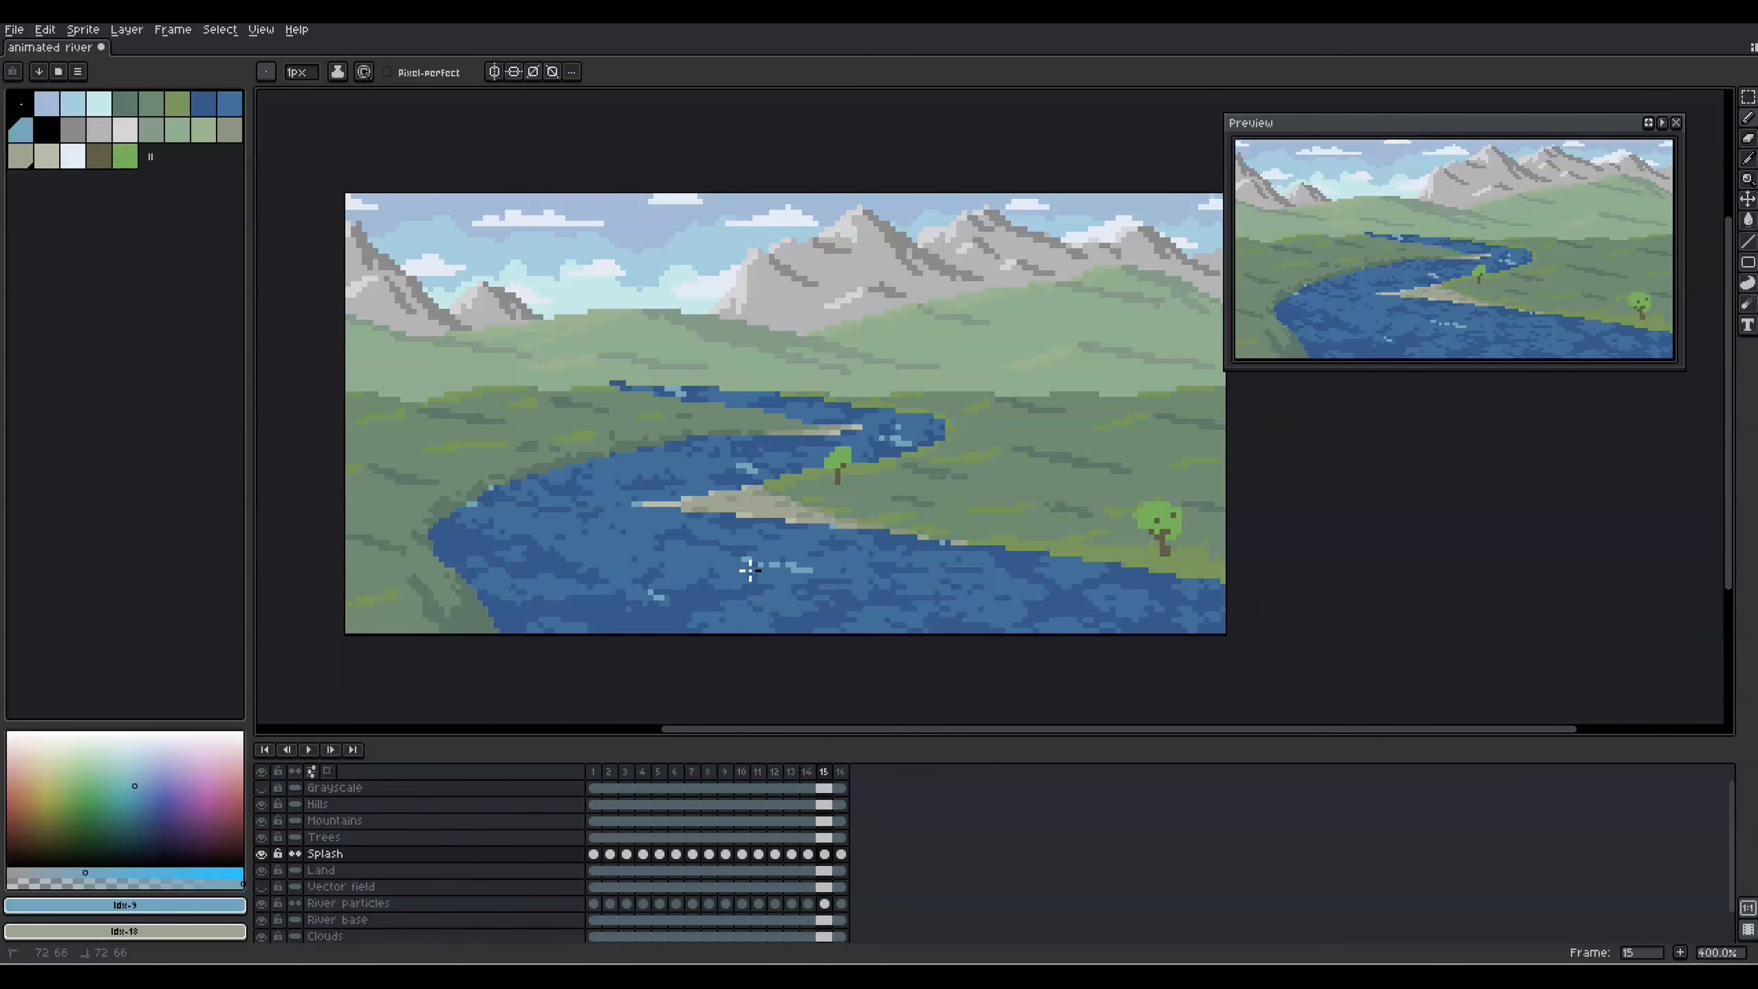
key("Right")
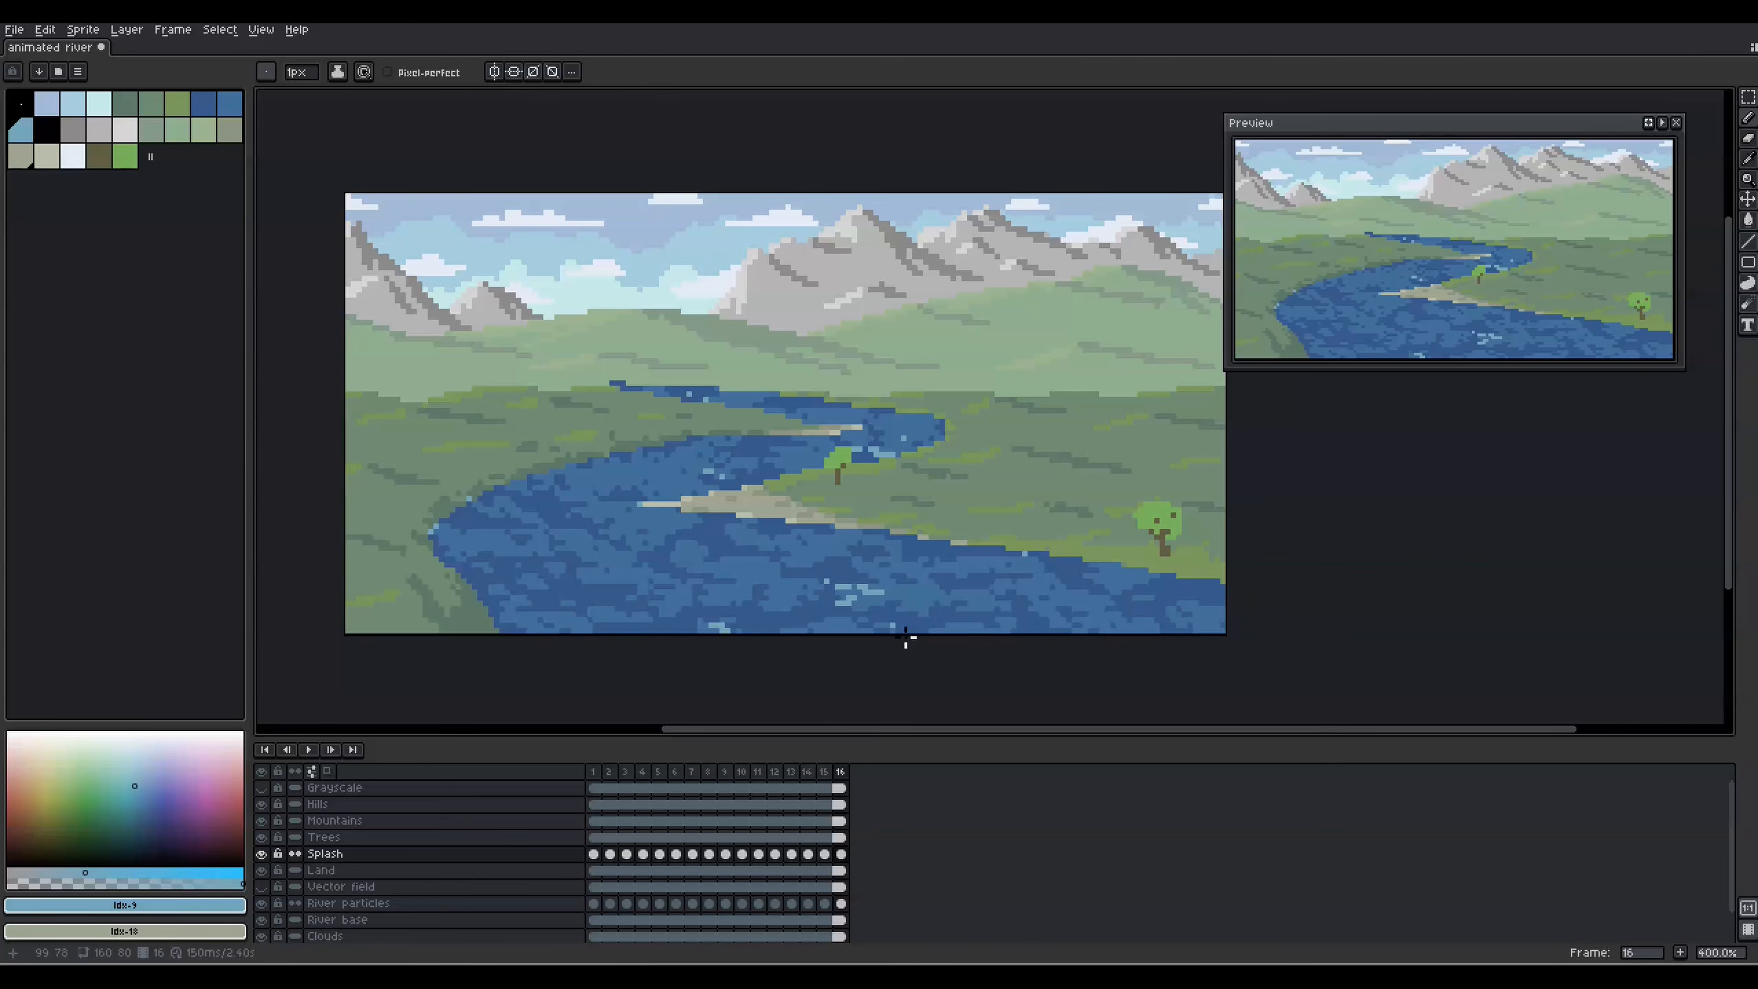
key("Right")
key("Right")
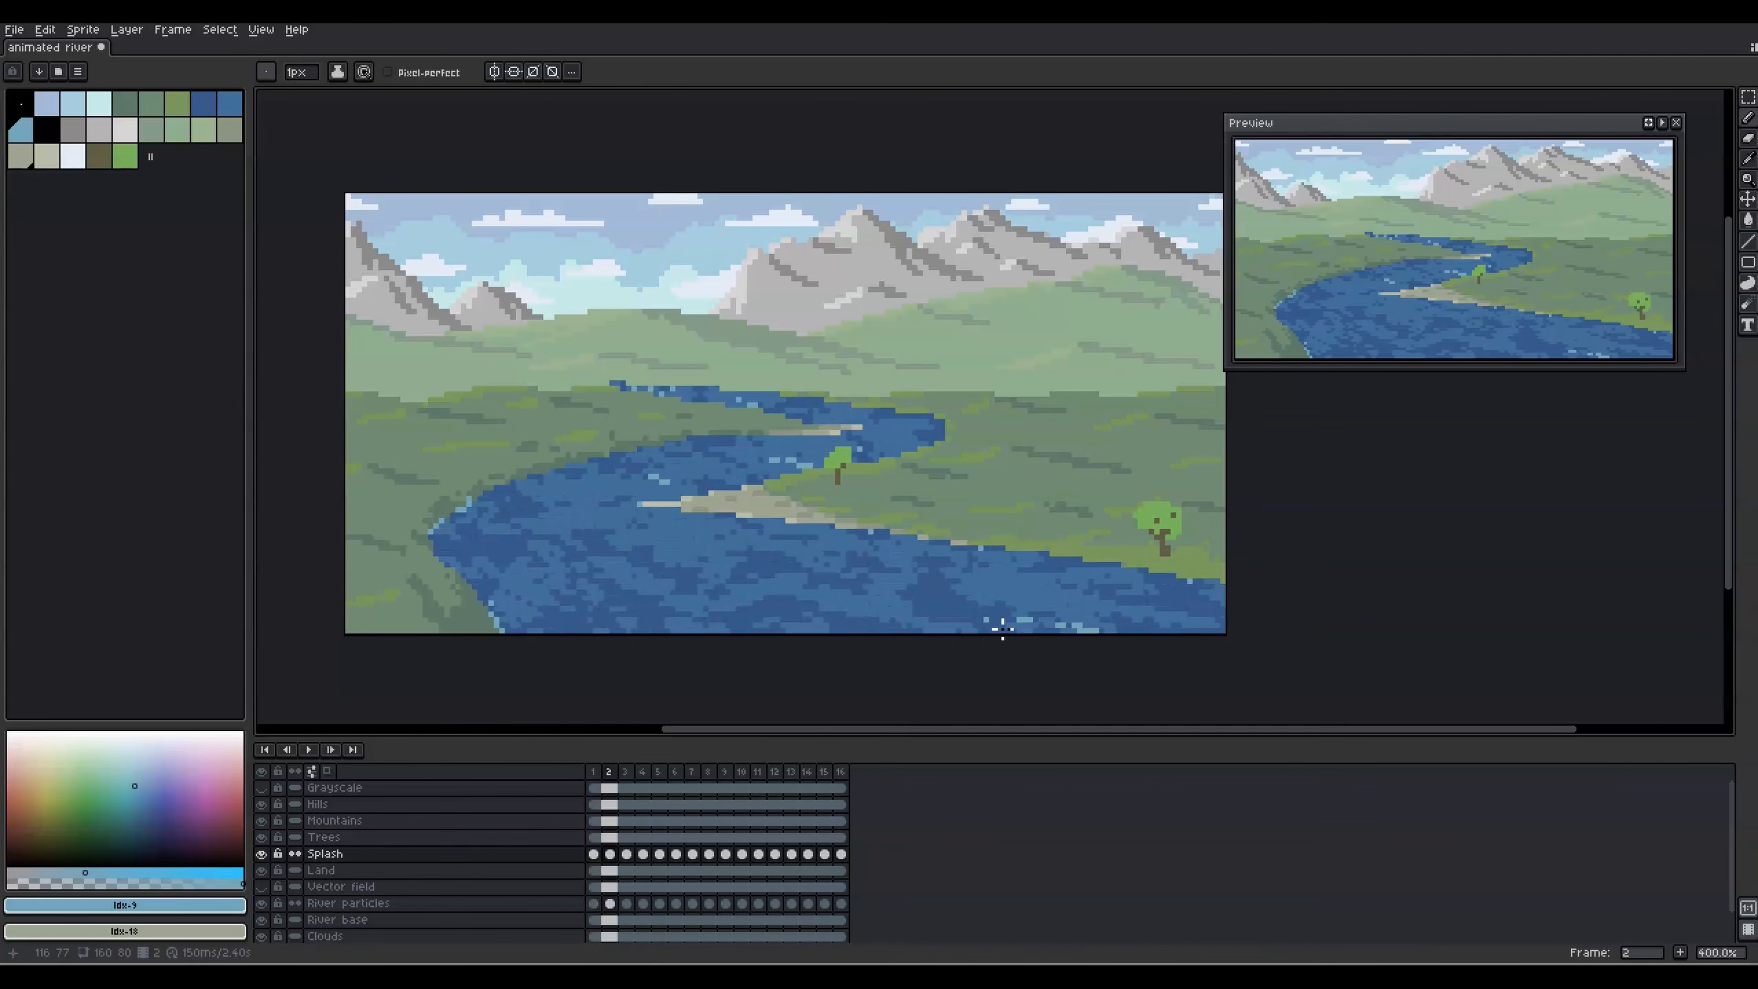
key("Right")
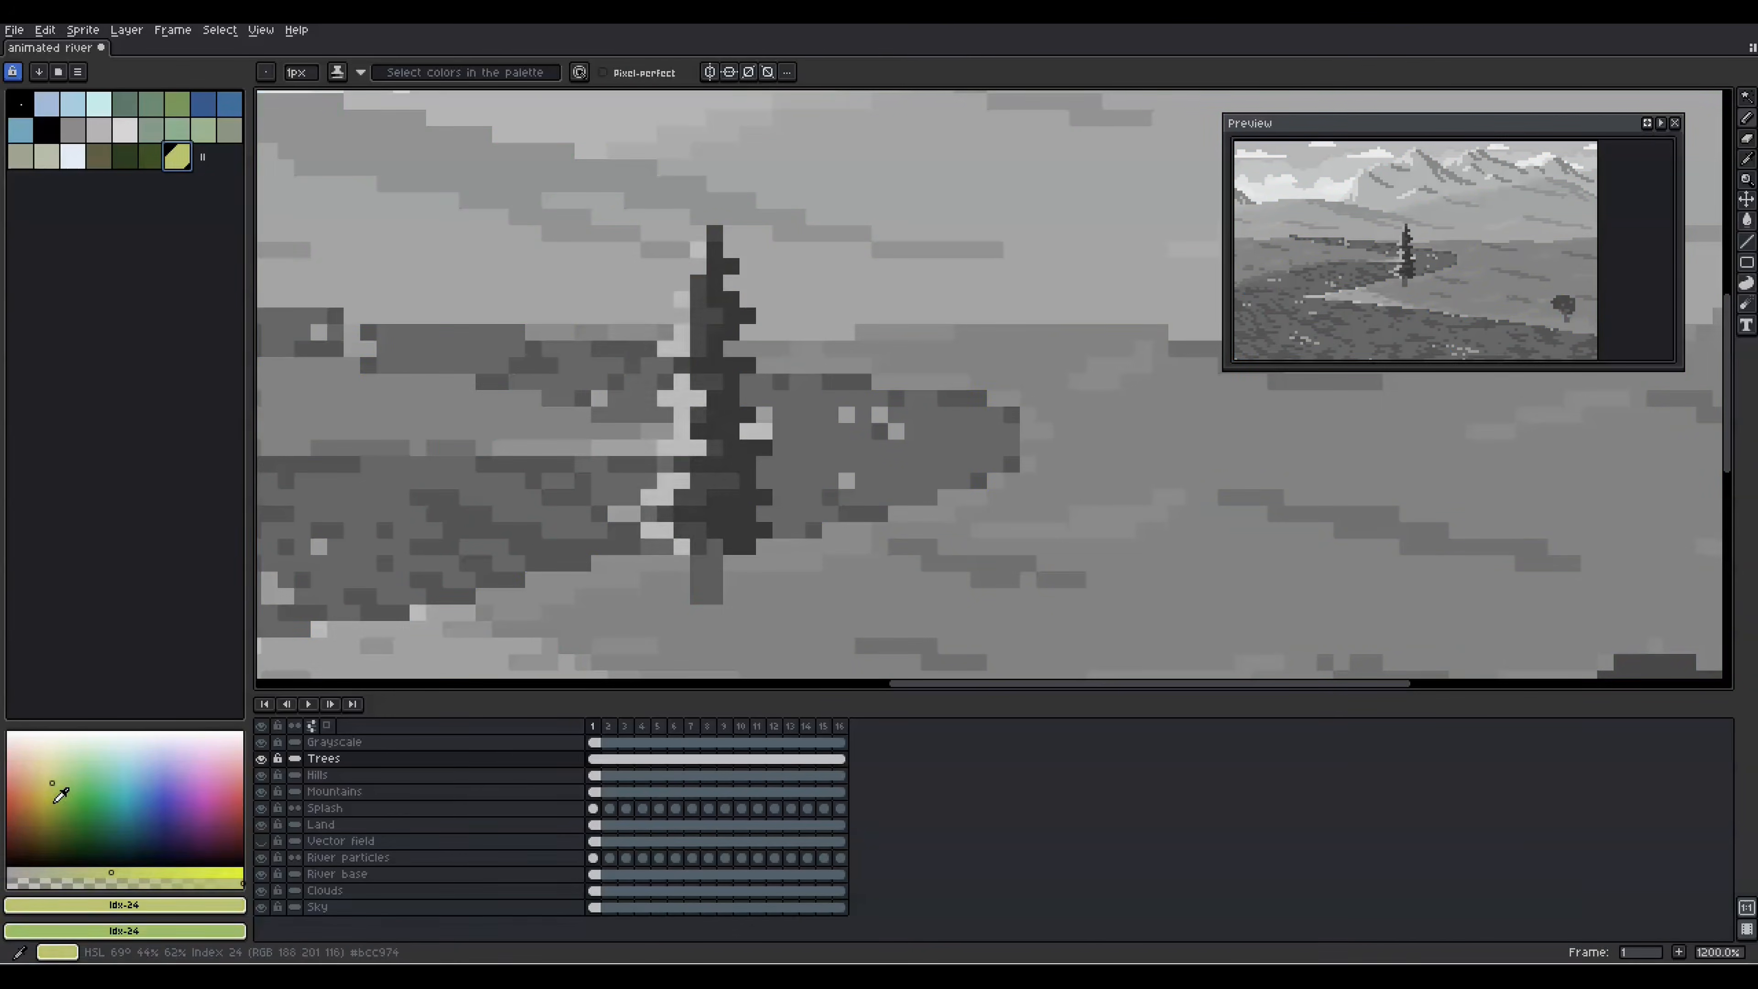
Move the pine tree on the Trees layer onto the land beside the distant river bend, and hide the Grayscale layer.
scroll(717, 500, "down", 5)
key("m")
left_click_drag(748, 305, 876, 478)
left_click_drag(840, 421, 906, 377)
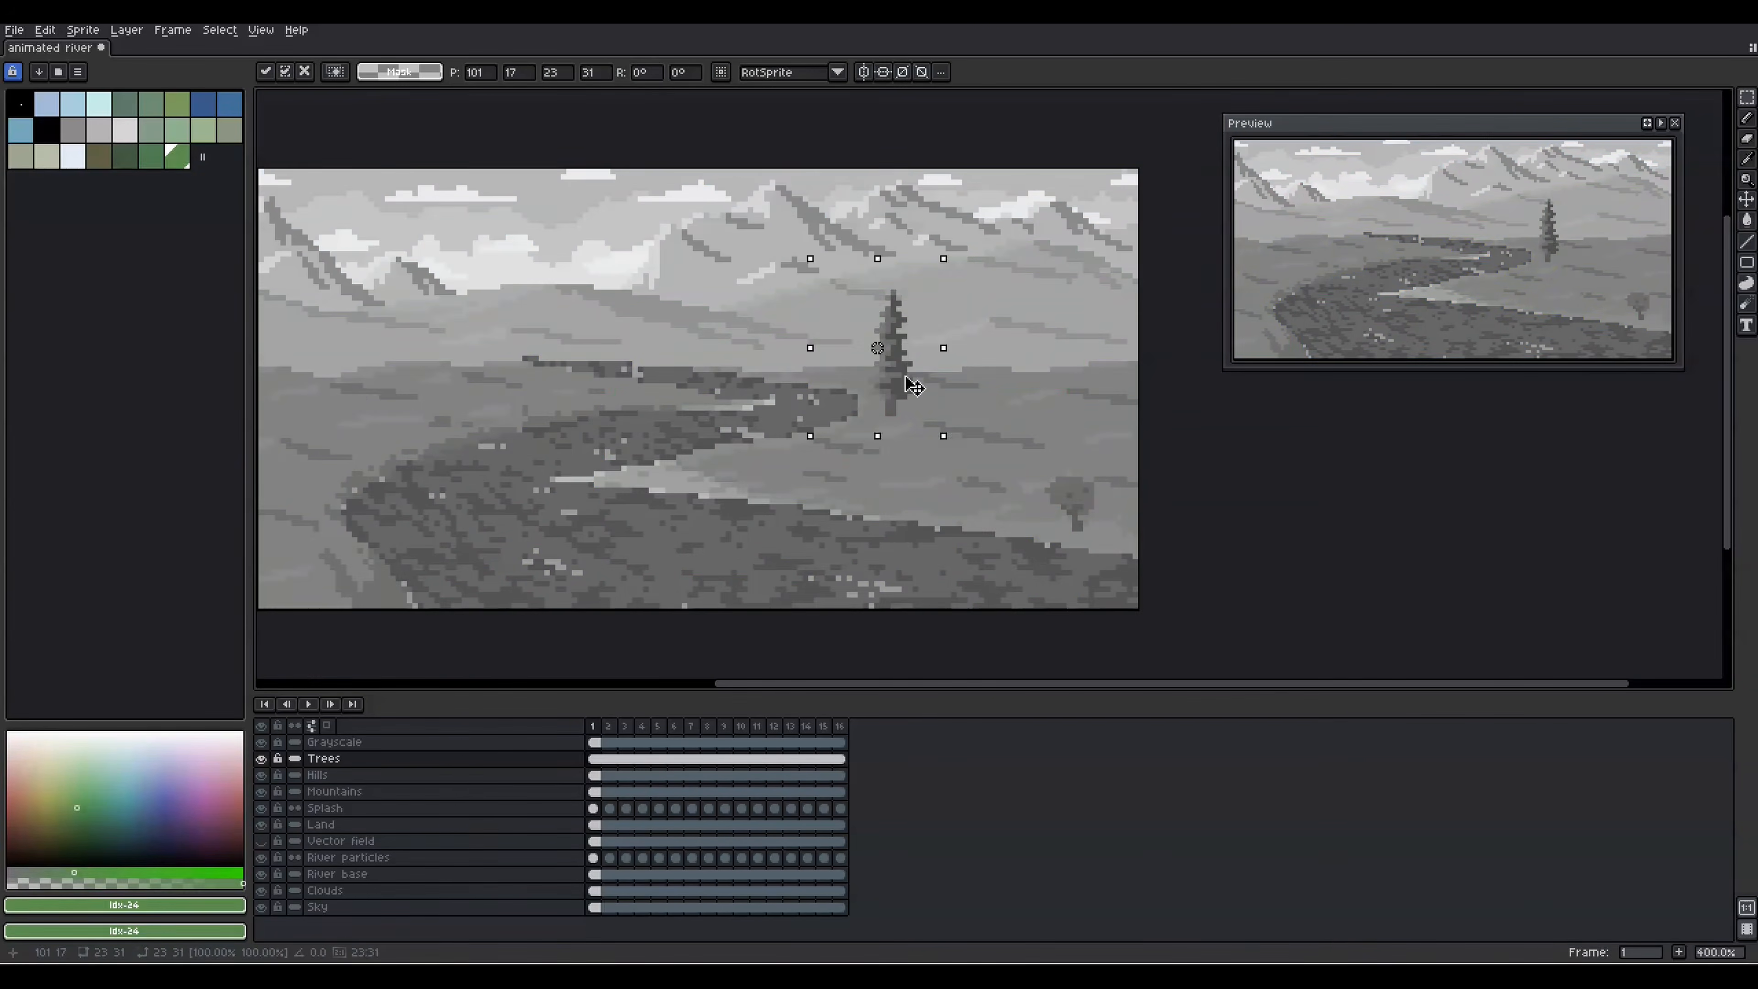
left_click(261, 741)
Pick a dark green from the ground and paint shading on the Land layer near the base of the foreground pine.
scroll(927, 374, "up", 1)
scroll(1038, 498, "up", 3)
left_click(320, 823)
scroll(859, 512, "down", 3)
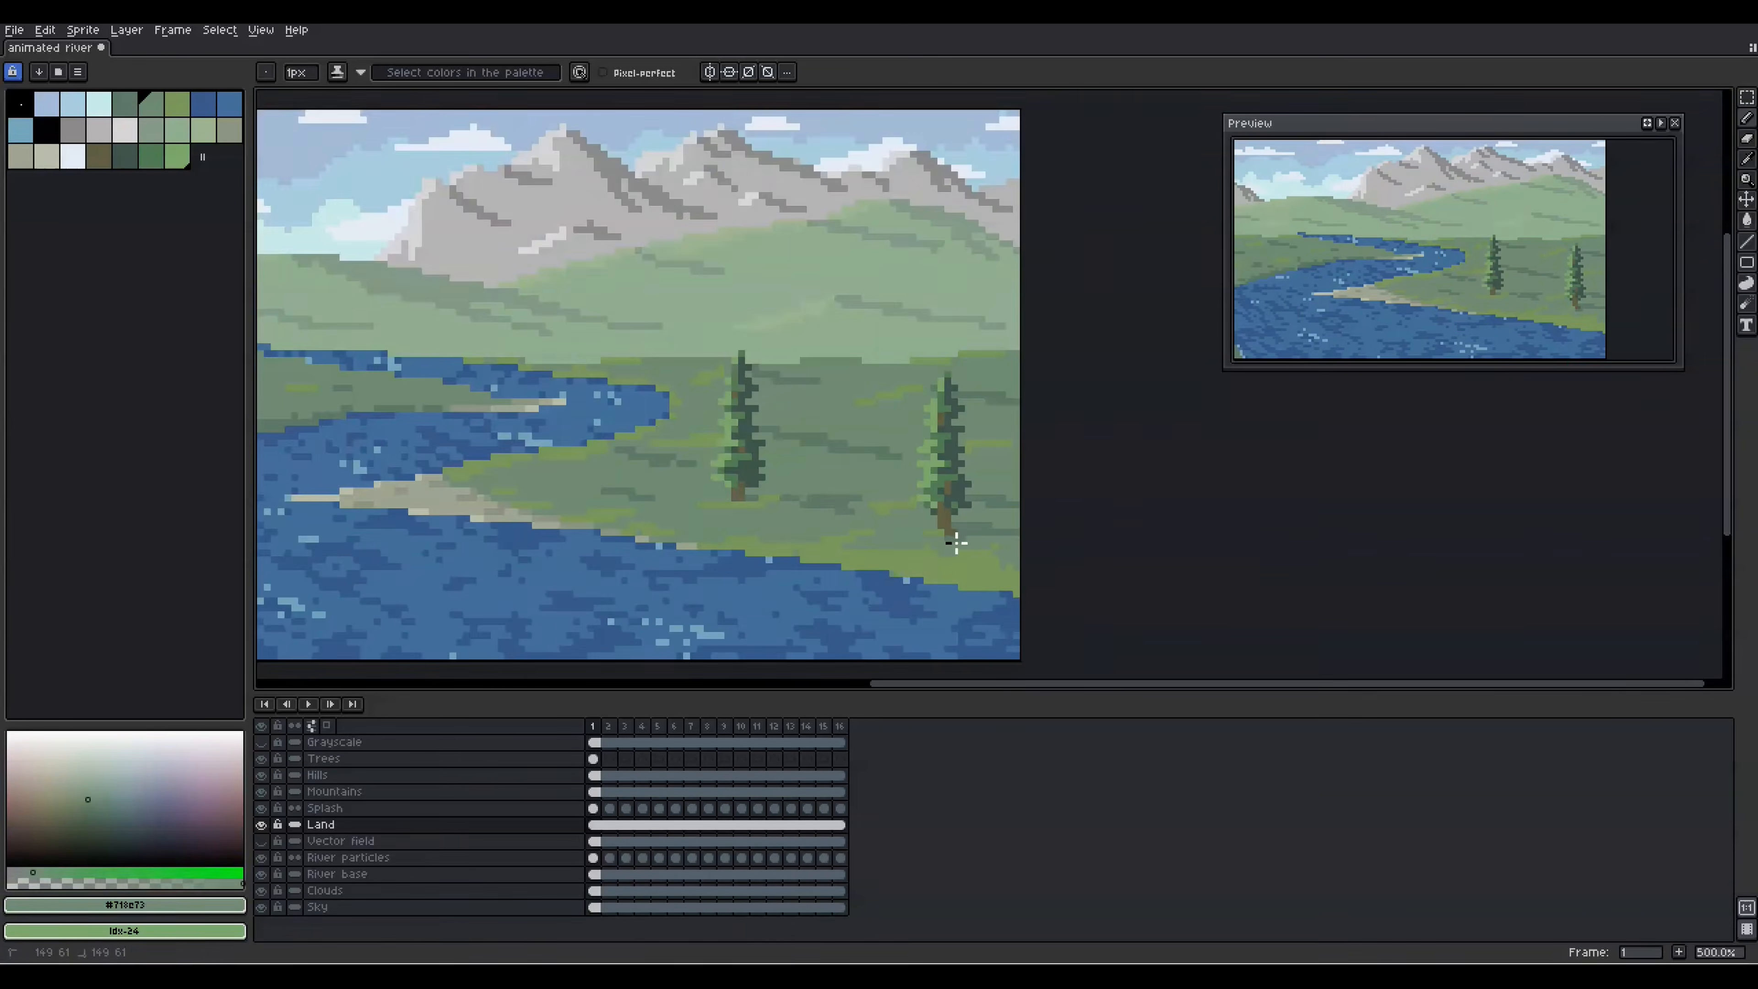
scroll(761, 526, "up", 3)
left_click(954, 452, "alt")
left_click_drag(920, 440, 954, 452)
Erase the pixels at the sandbank's tip on the Land layer and save the file.
scroll(953, 452, "down", 2)
key("v")
key("e")
left_click(541, 503)
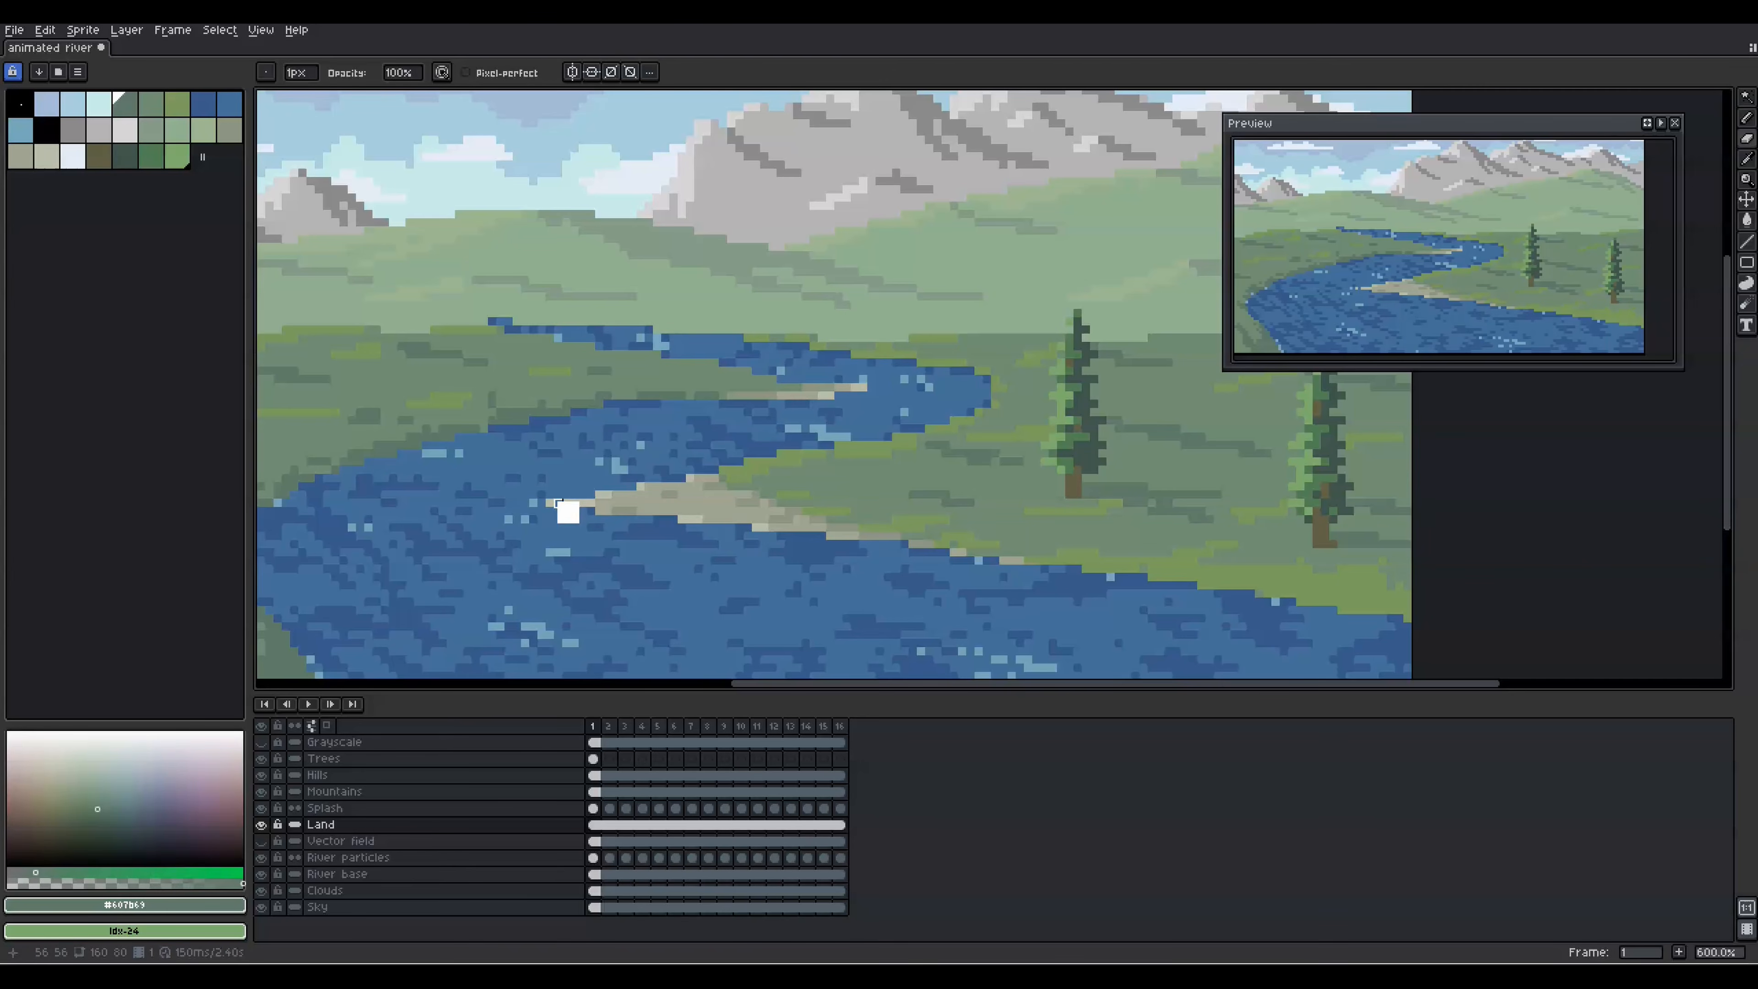
left_click_drag(558, 503, 550, 503)
left_click(567, 503)
left_click(575, 503)
key("ctrl+s")
Pick the ground green and paint land over the hill edge at the river's far end on the Hills layer, undoing the last strokes.
key("b")
left_click(841, 536, "alt")
scroll(398, 316, "up", 4)
left_click(631, 367, "alt")
left_click(319, 775)
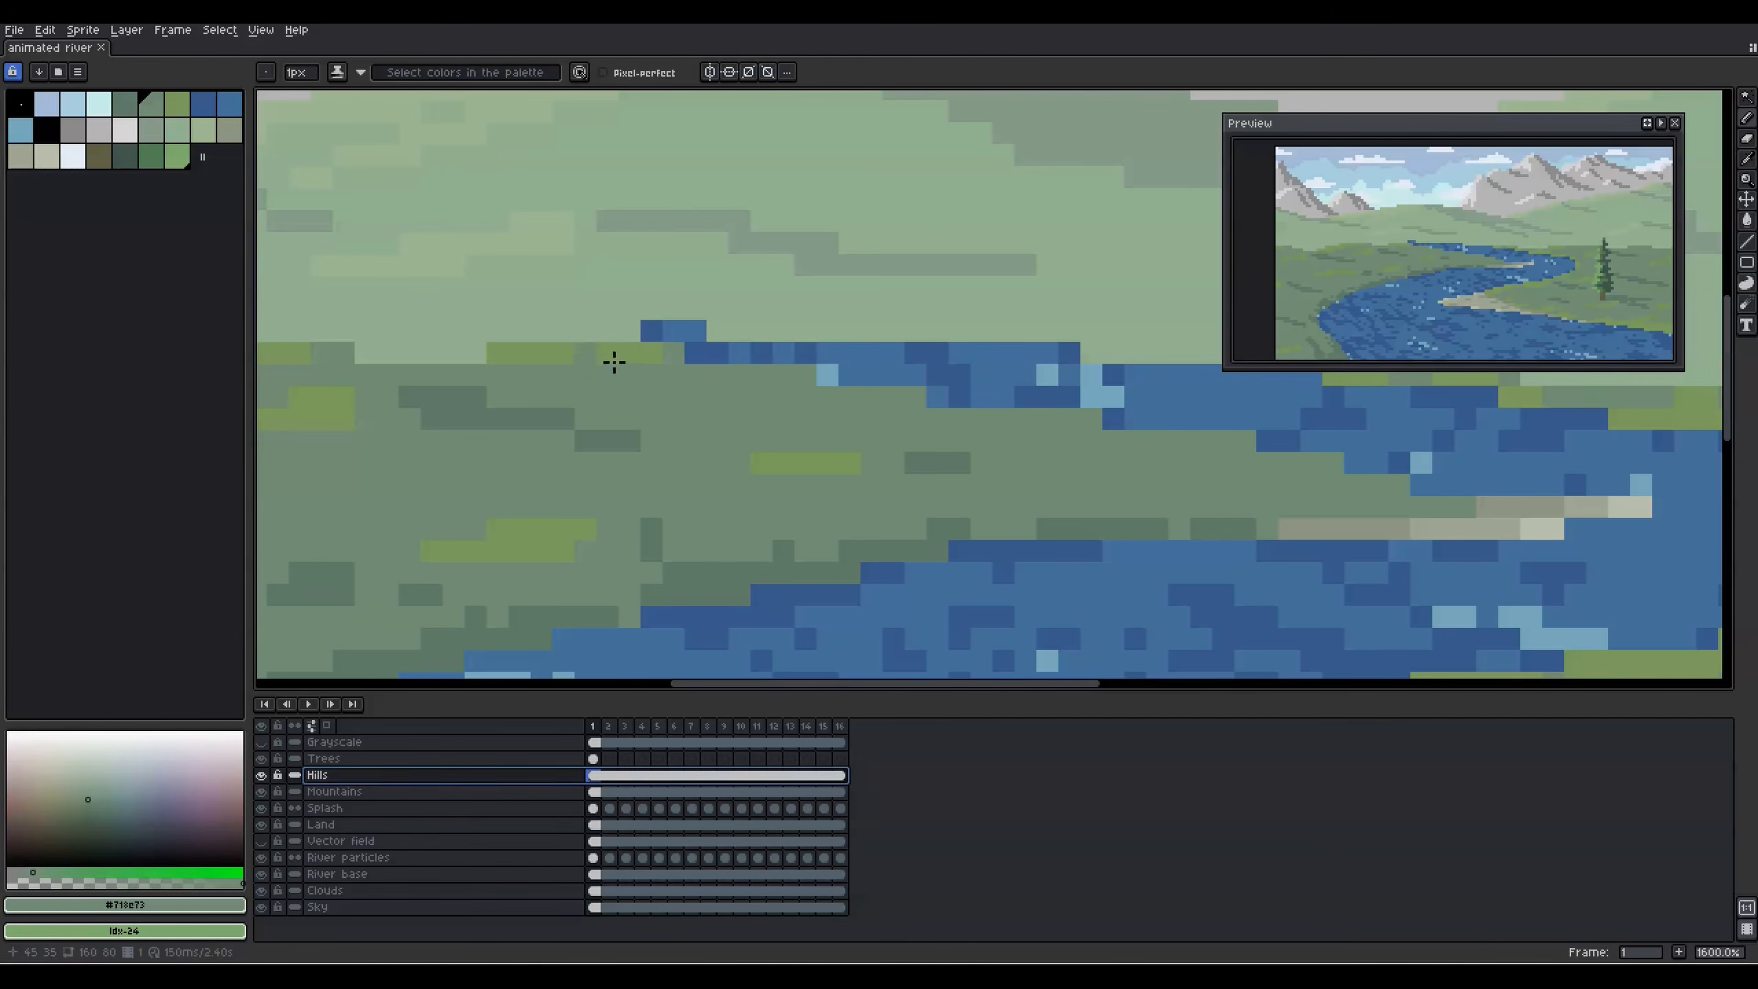
left_click_drag(628, 331, 387, 353)
left_click_drag(529, 334, 515, 336)
scroll(515, 336, "down", 3)
mouse_move(515, 338)
left_mouse_down()
mouse_move(844, 405)
mouse_move(732, 405)
left_mouse_up()
key("e")
key("ctrl+z")
key("ctrl+z")
Shape a raised grassy mound beside the river's far end, painting its outline with picked greens.
left_click(888, 441, "ctrl")
scroll(888, 420, "up", 2)
key("e")
key("b")
left_click(749, 401, "ctrl")
mouse_move(840, 372)
left_mouse_down()
mouse_move(904, 371)
mouse_move(725, 397)
left_mouse_up()
left_click(679, 437, "alt")
scroll(883, 449, "down", 5)
scroll(900, 453, "up", 4)
left_click(576, 459, "alt")
mouse_move(888, 393)
left_mouse_down()
mouse_move(979, 433)
mouse_move(981, 506)
mouse_move(919, 470)
mouse_move(967, 348)
mouse_move(948, 404)
left_mouse_up()
scroll(906, 458, "down", 4)
Clean up the mound's edge against the hills, erasing stray pixels and retouching with the picked hill green.
scroll(906, 459, "up", 4)
left_click(966, 350, "ctrl")
left_click(966, 349, "alt")
key("e")
left_click(917, 416, "ctrl")
key("b")
left_click(964, 387, "ctrl")
scroll(965, 404, "down", 5)
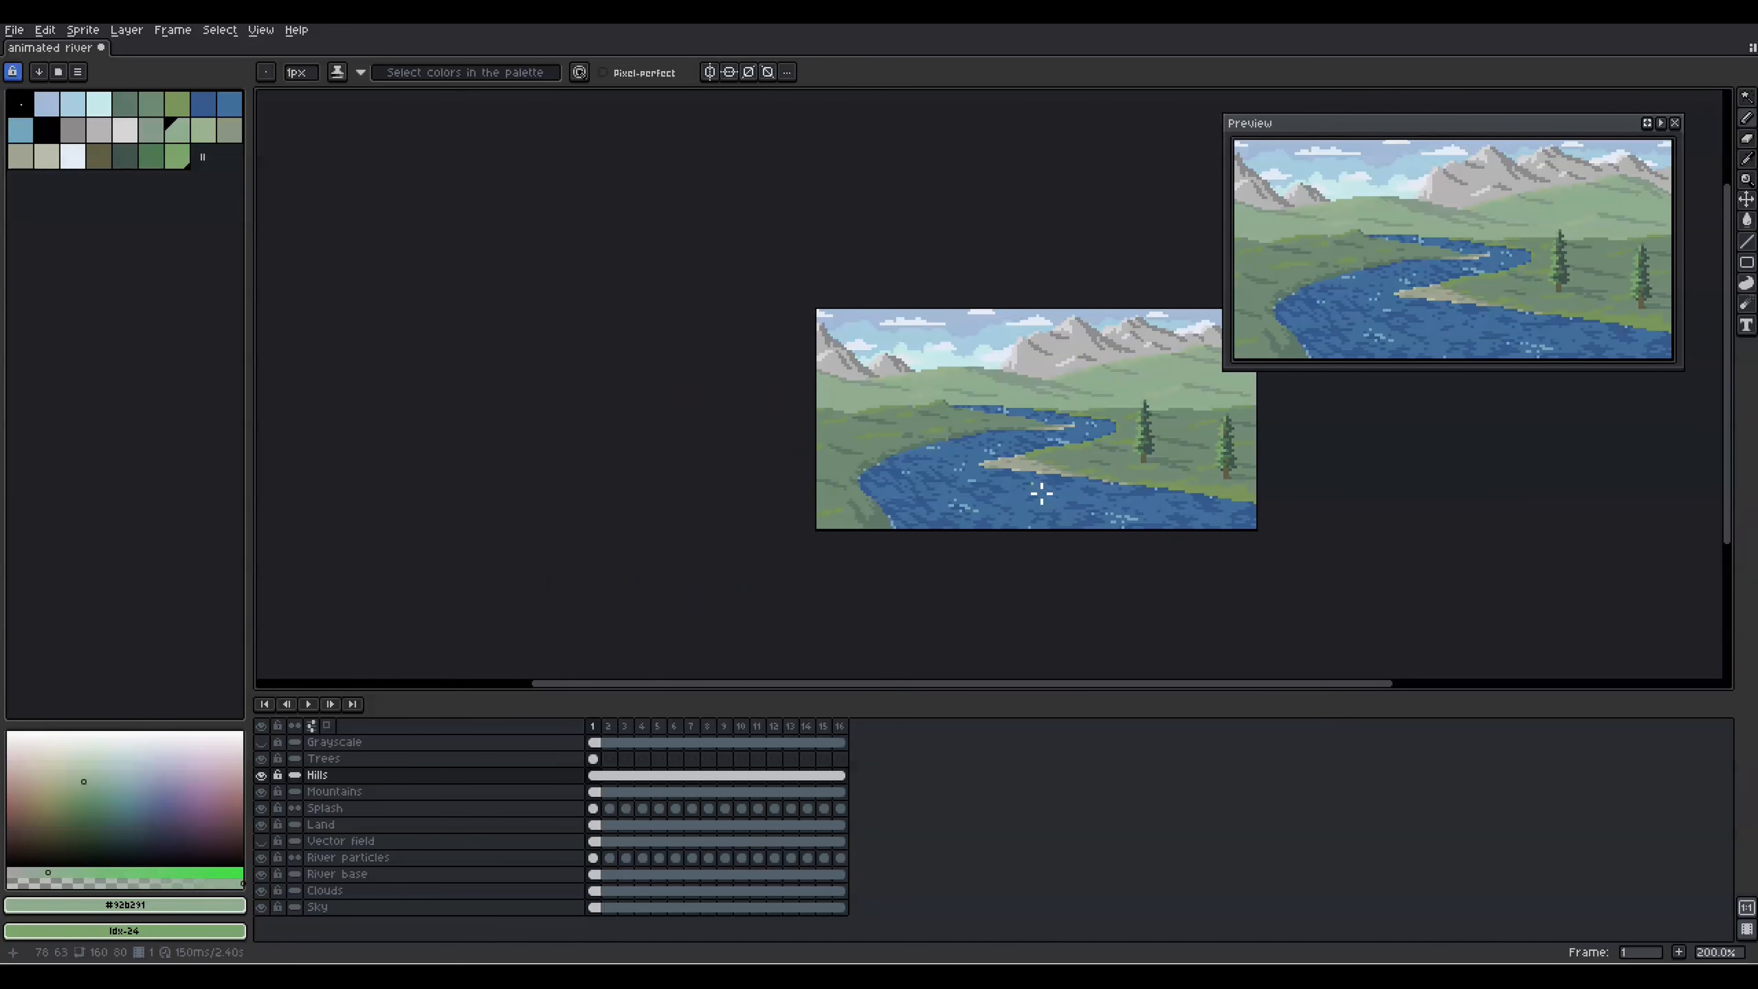
scroll(856, 394, "up", 2)
left_click(1040, 432, "alt")
scroll(891, 420, "up", 2)
left_click_drag(724, 376, 894, 421)
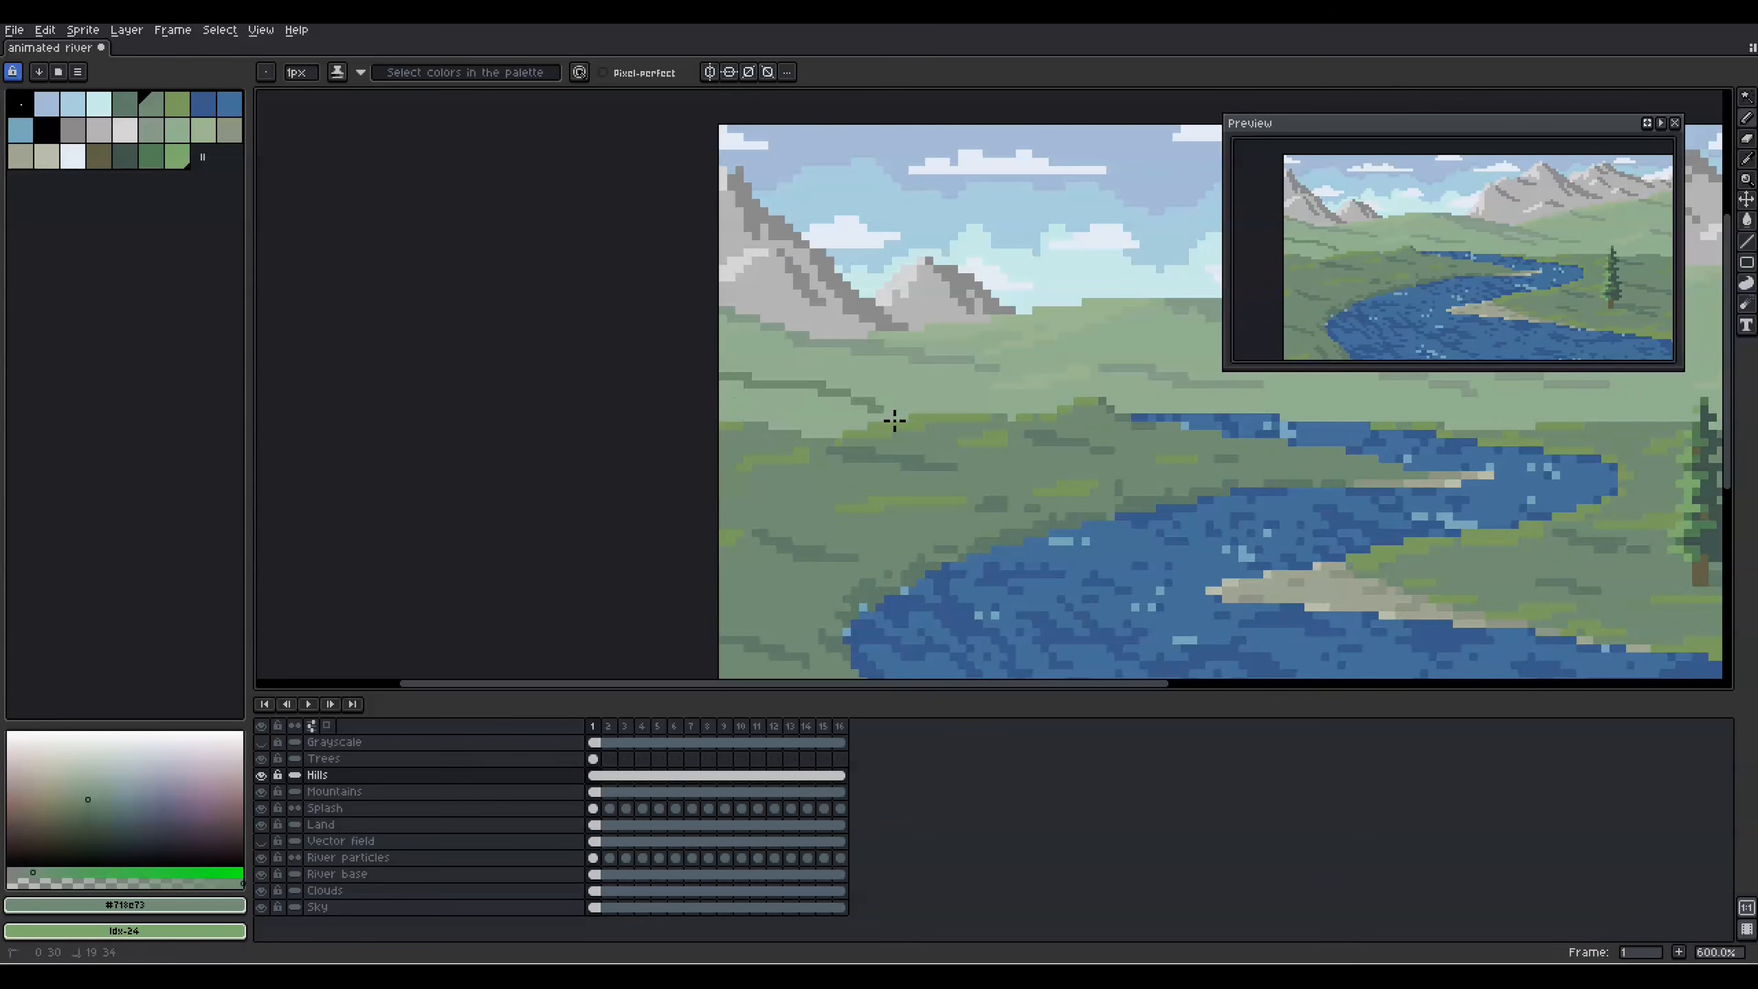
key("g")
left_click(784, 421)
key("ctrl+z")
key("ctrl+z")
Raise the grassy bank into a slope at the scene's left edge on the Land layer, erasing the overlapping hill pixels.
left_click(755, 438, "ctrl")
left_click(734, 387, "ctrl")
key("e")
mouse_move(723, 369)
left_mouse_down()
mouse_move(889, 418)
mouse_move(742, 409)
mouse_move(945, 401)
left_mouse_up()
left_click(789, 420, "ctrl")
key("b")
left_click(830, 389, "ctrl")
Retouch the boundary between the raised left bank and the hills, correcting pixels on both layers.
key("e")
key("b")
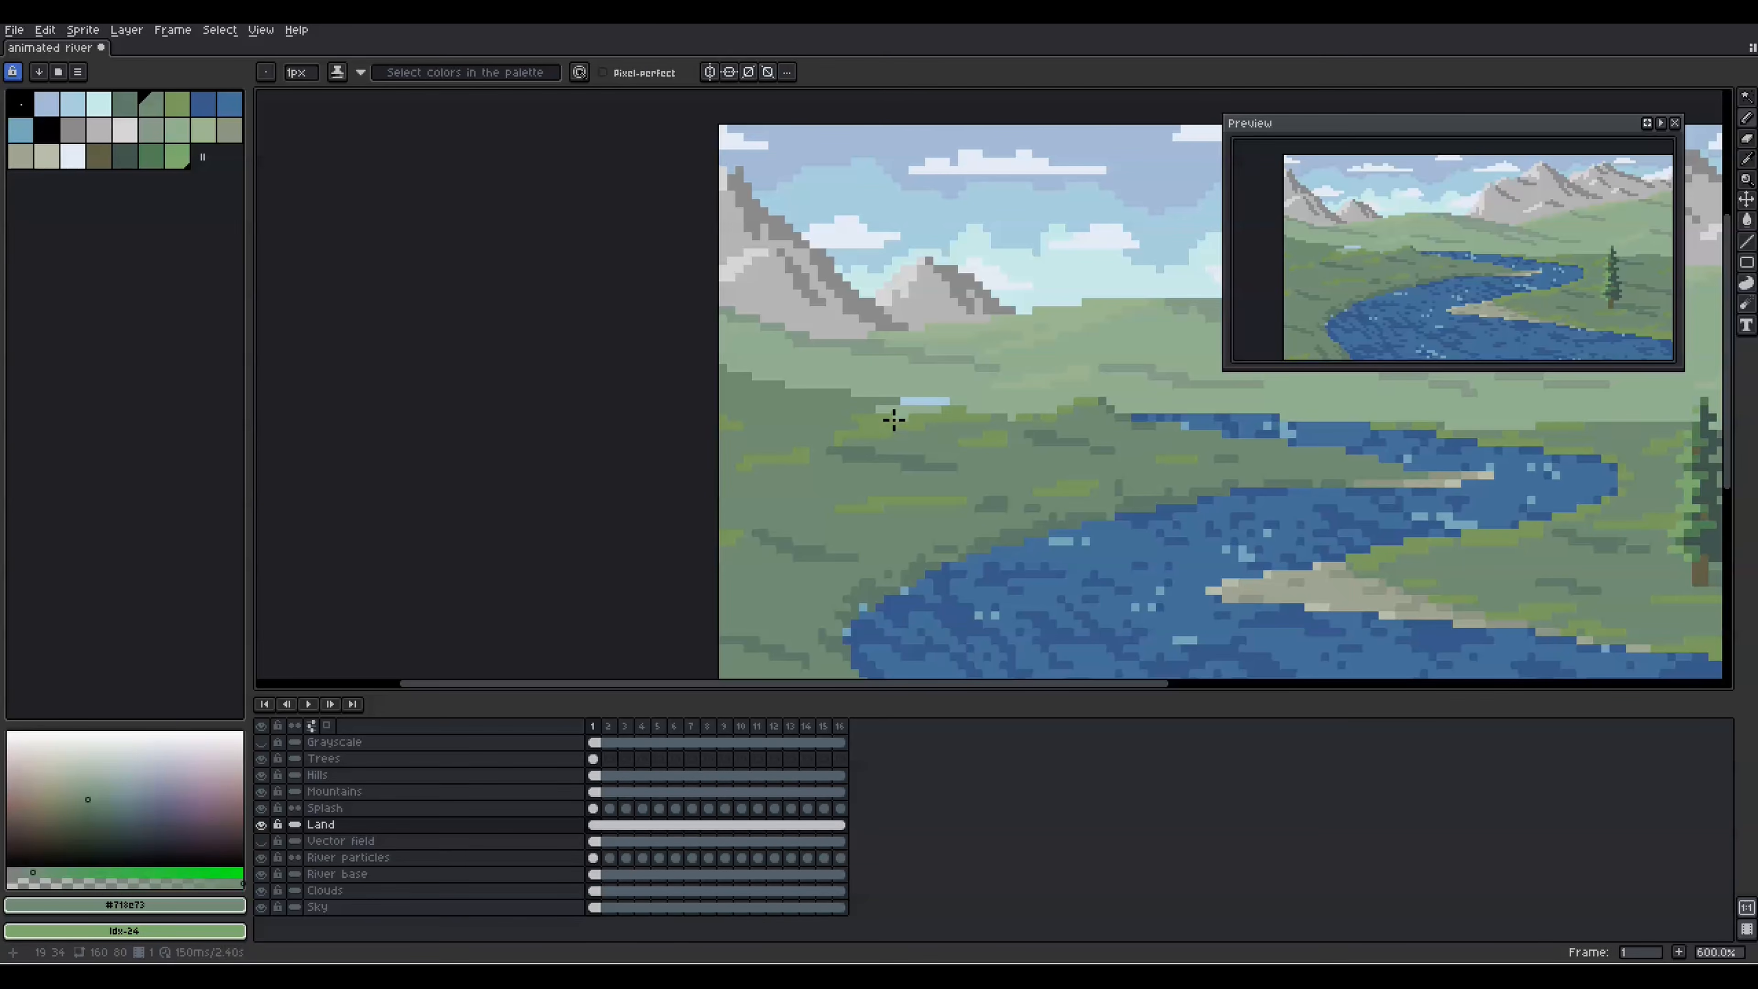
left_click(865, 408, "ctrl")
key("e")
left_click(867, 424, "ctrl")
key("b")
left_click(958, 416, "alt")
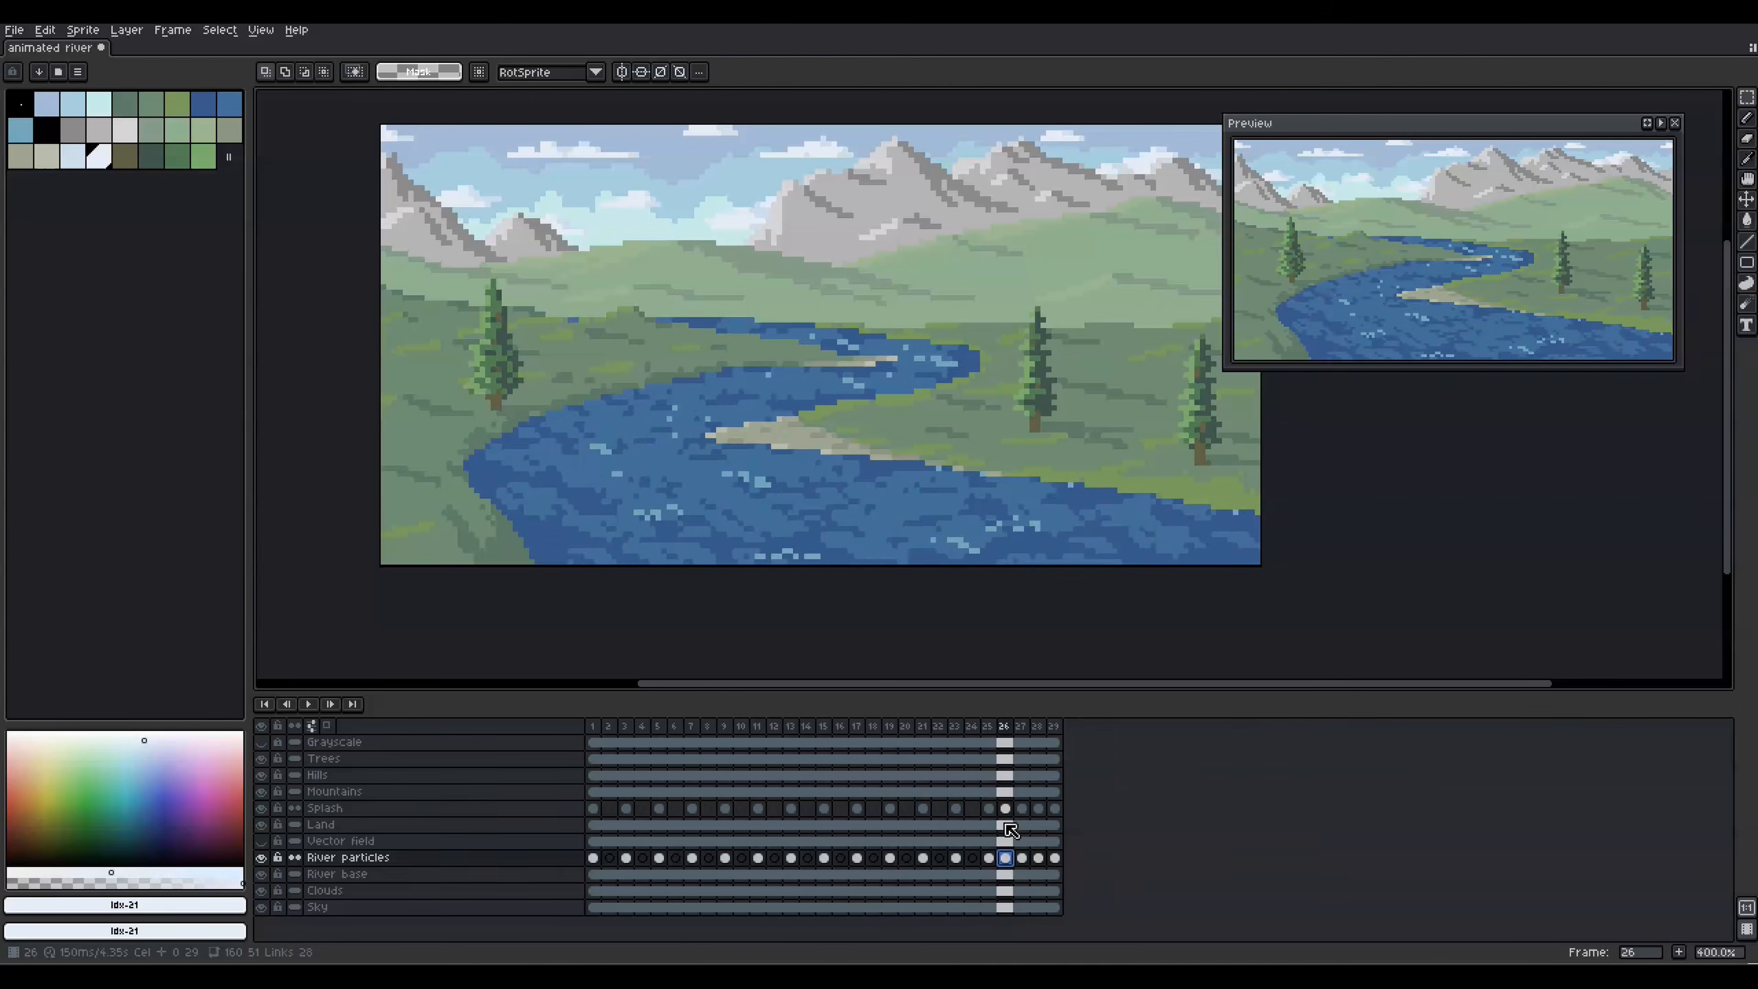
Play the 32-frame animation and inspect the river's motion with the empty in-between frames.
key("Return")
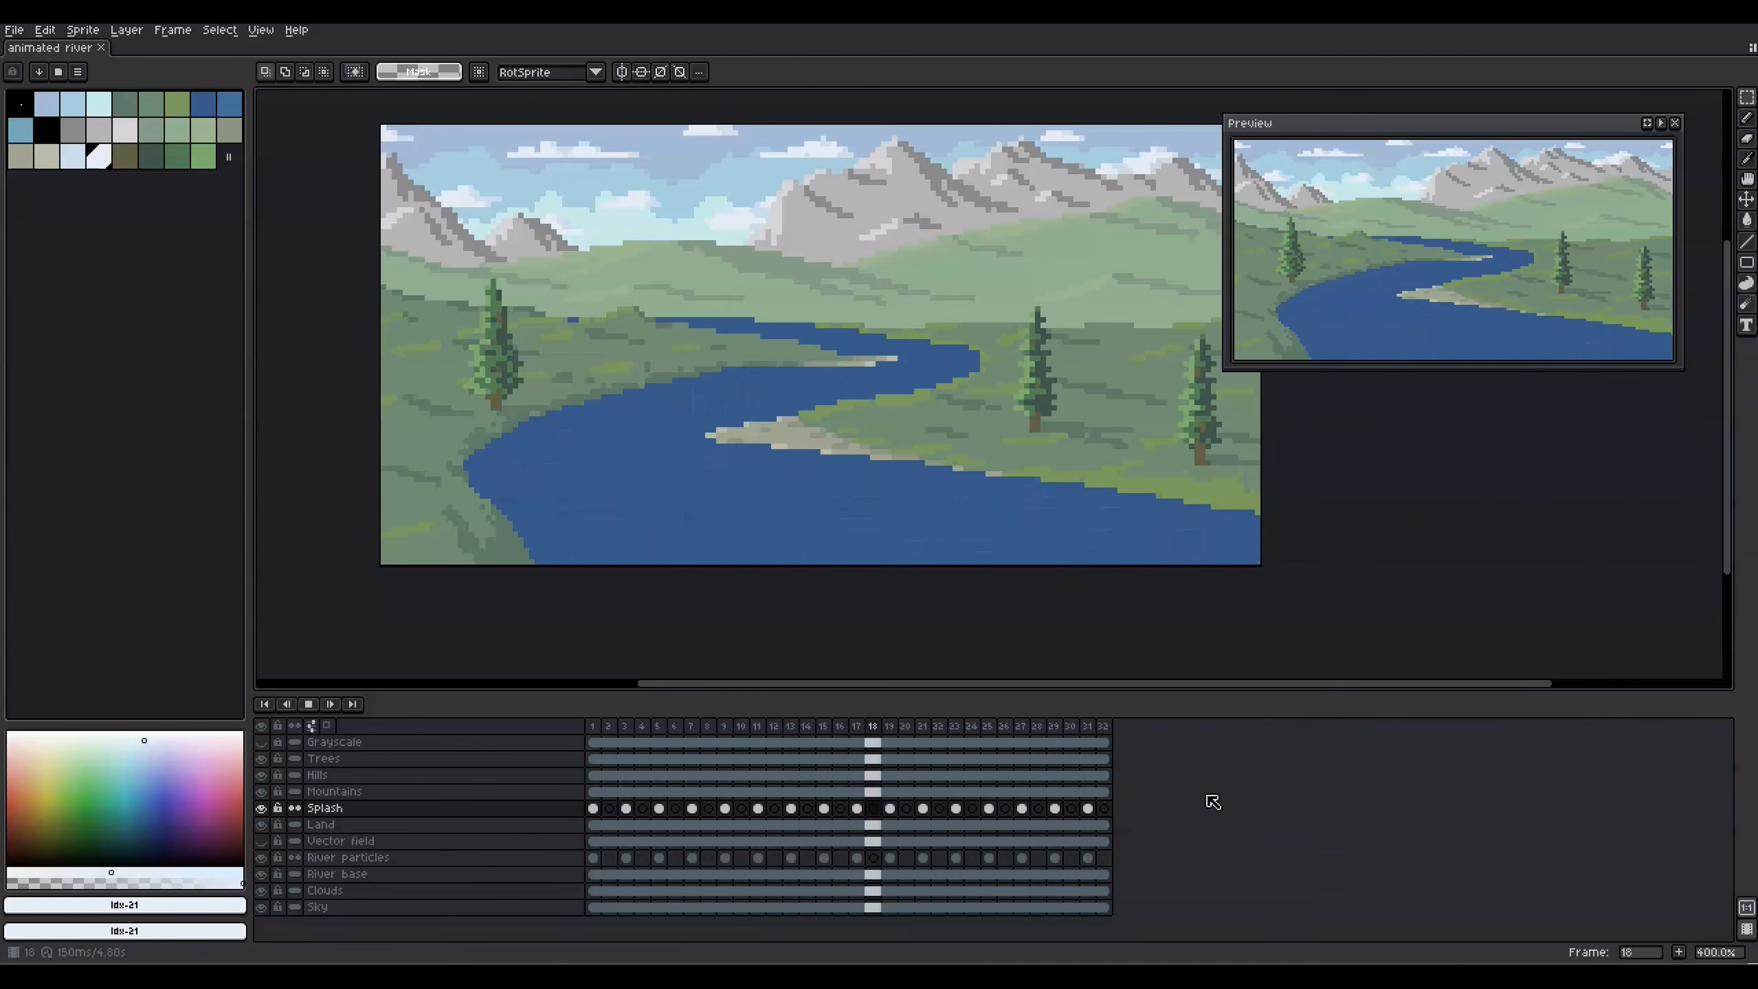
scroll(721, 645, "down", 2)
scroll(546, 623, "up", 2)
scroll(734, 623, "down", 2)
scroll(875, 620, "up", 4)
key("Return")
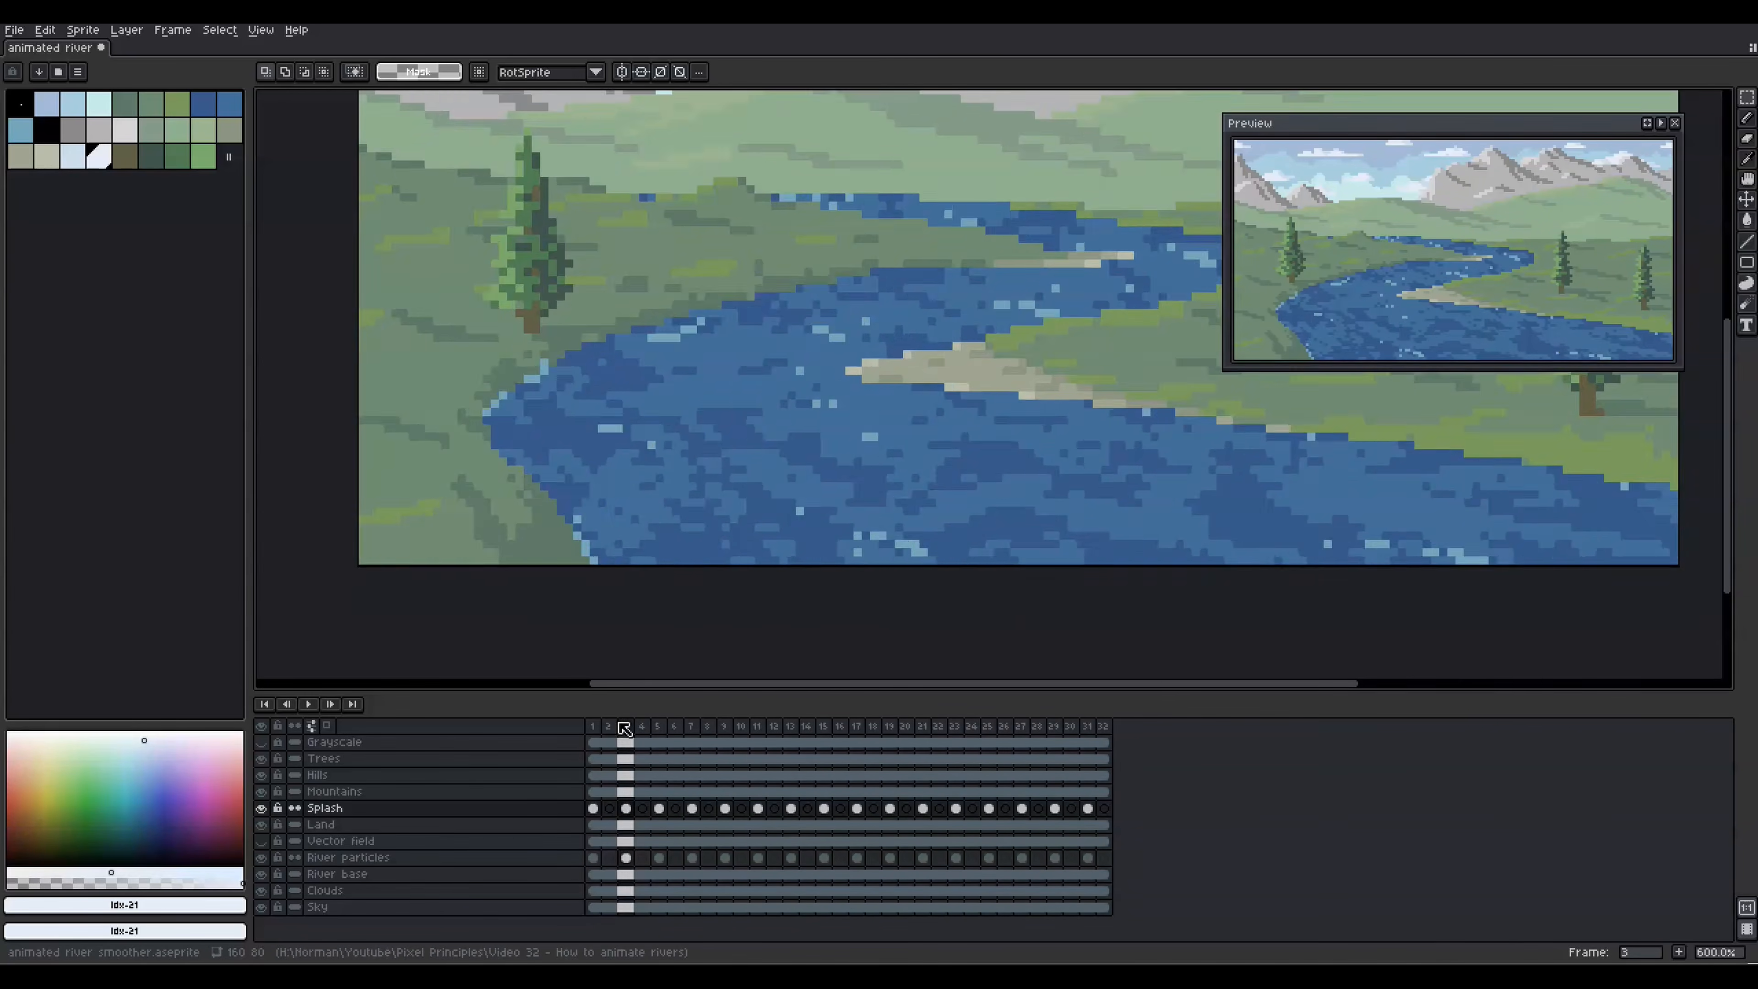
Hide the Splash layer, select the River particles layer, and compare its particles on frames 1 and 3.
left_click(261, 808)
scroll(805, 489, "down", 1)
key("Left")
key("Left")
left_click(593, 857)
key("Right")
key("Right")
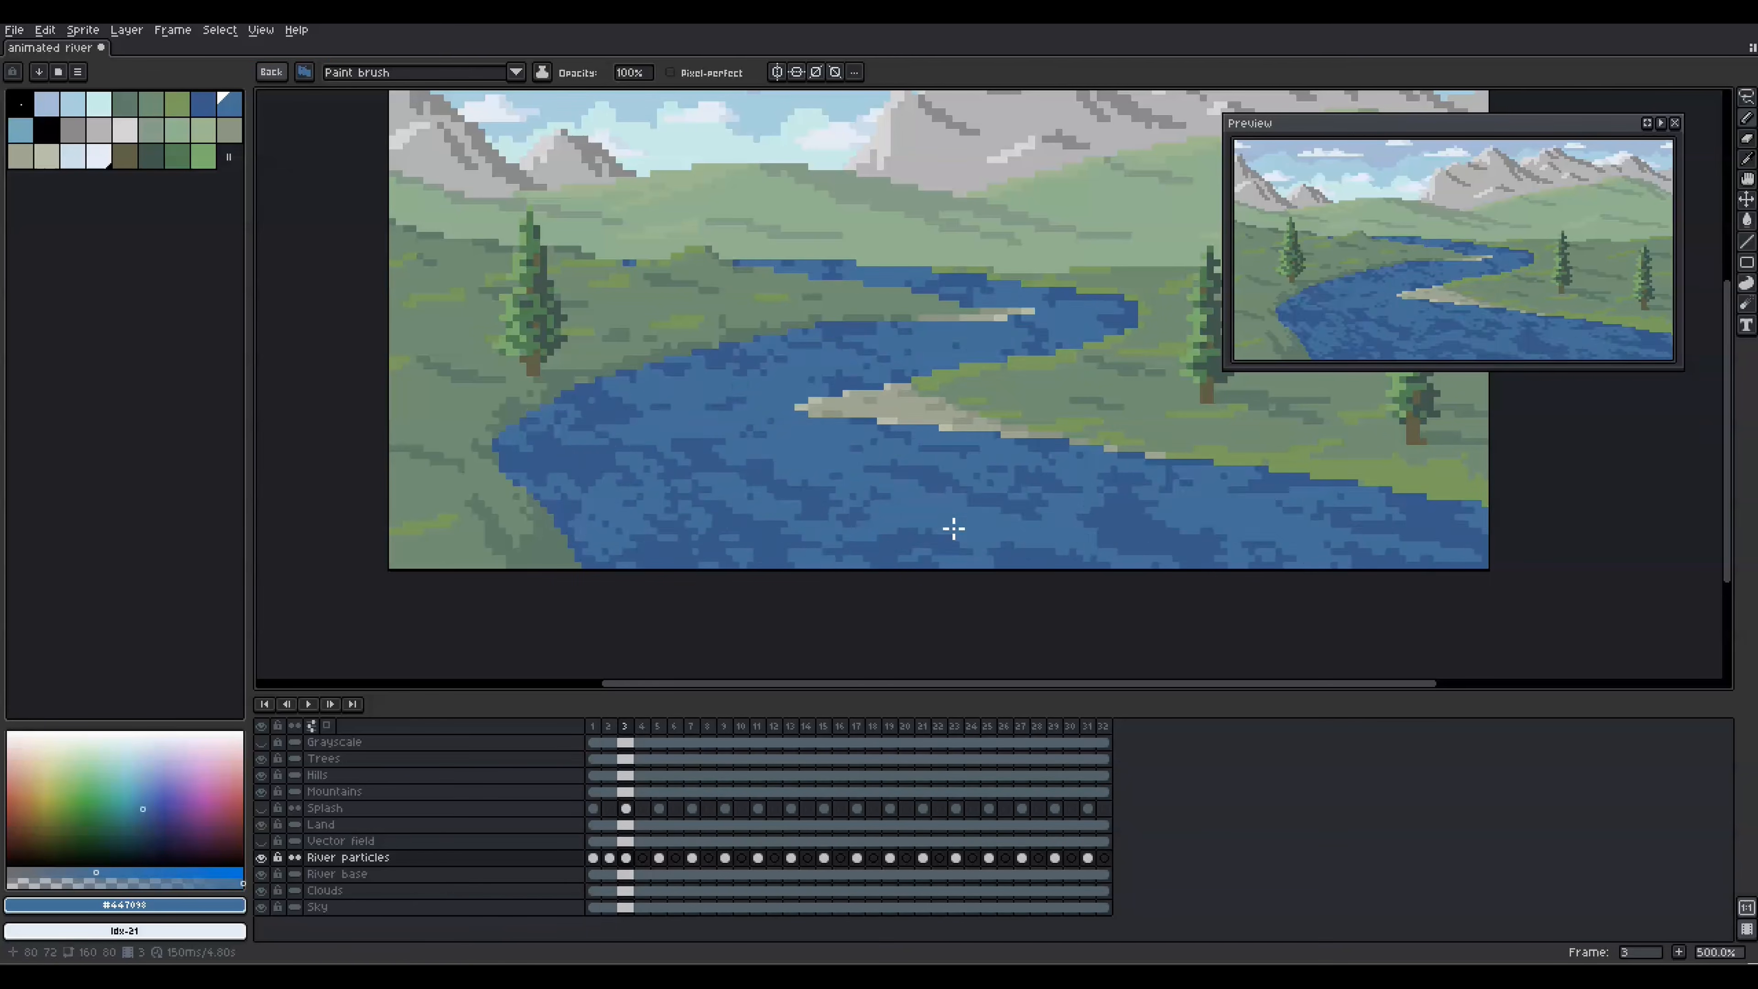
Stamp a particle patch near the left bank on frame 2, and lasso foreground water particles as a custom brush.
key("Left")
key("Right")
key("Left")
left_click(577, 496)
key("Right")
key("q")
mouse_move(844, 519)
left_mouse_down()
mouse_move(961, 512)
mouse_move(875, 547)
left_mouse_up()
key("ctrl+b")
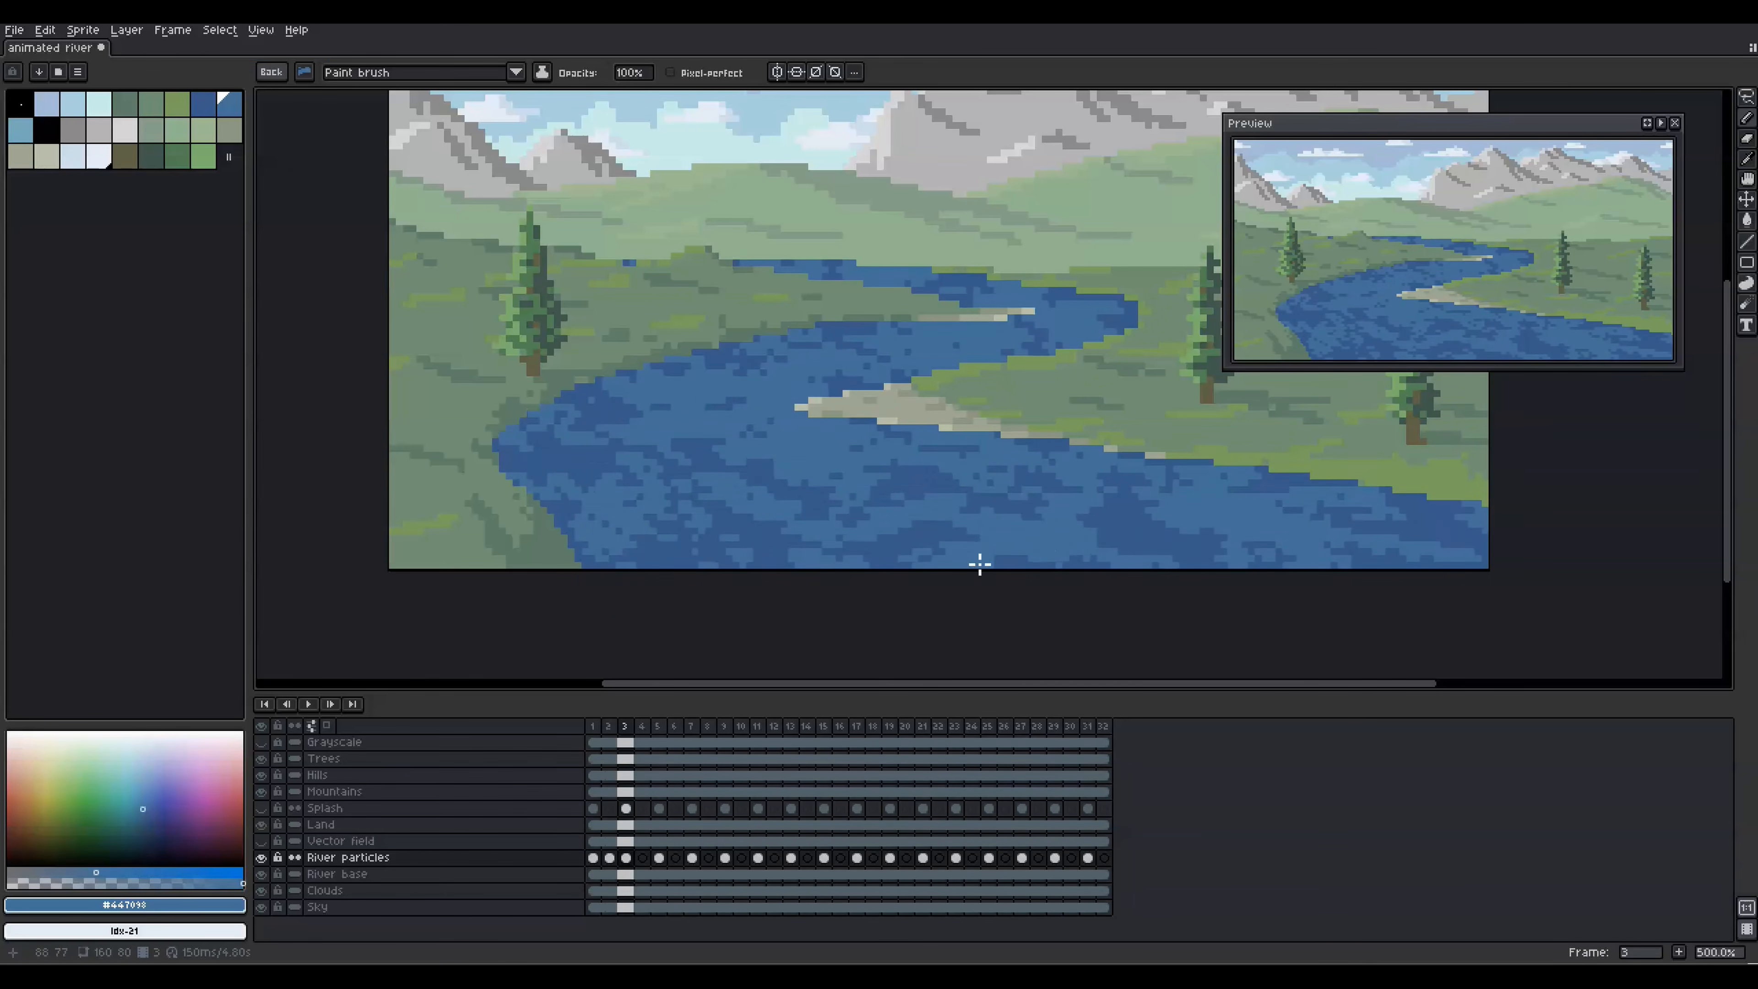
Compare frame 2 with its neighbours, then lasso the particles below the sandbank as a brush and stamp them as an in-between.
key("Left")
key("Left")
key("Left")
key("Right")
key("Left")
key("Right")
key("Left")
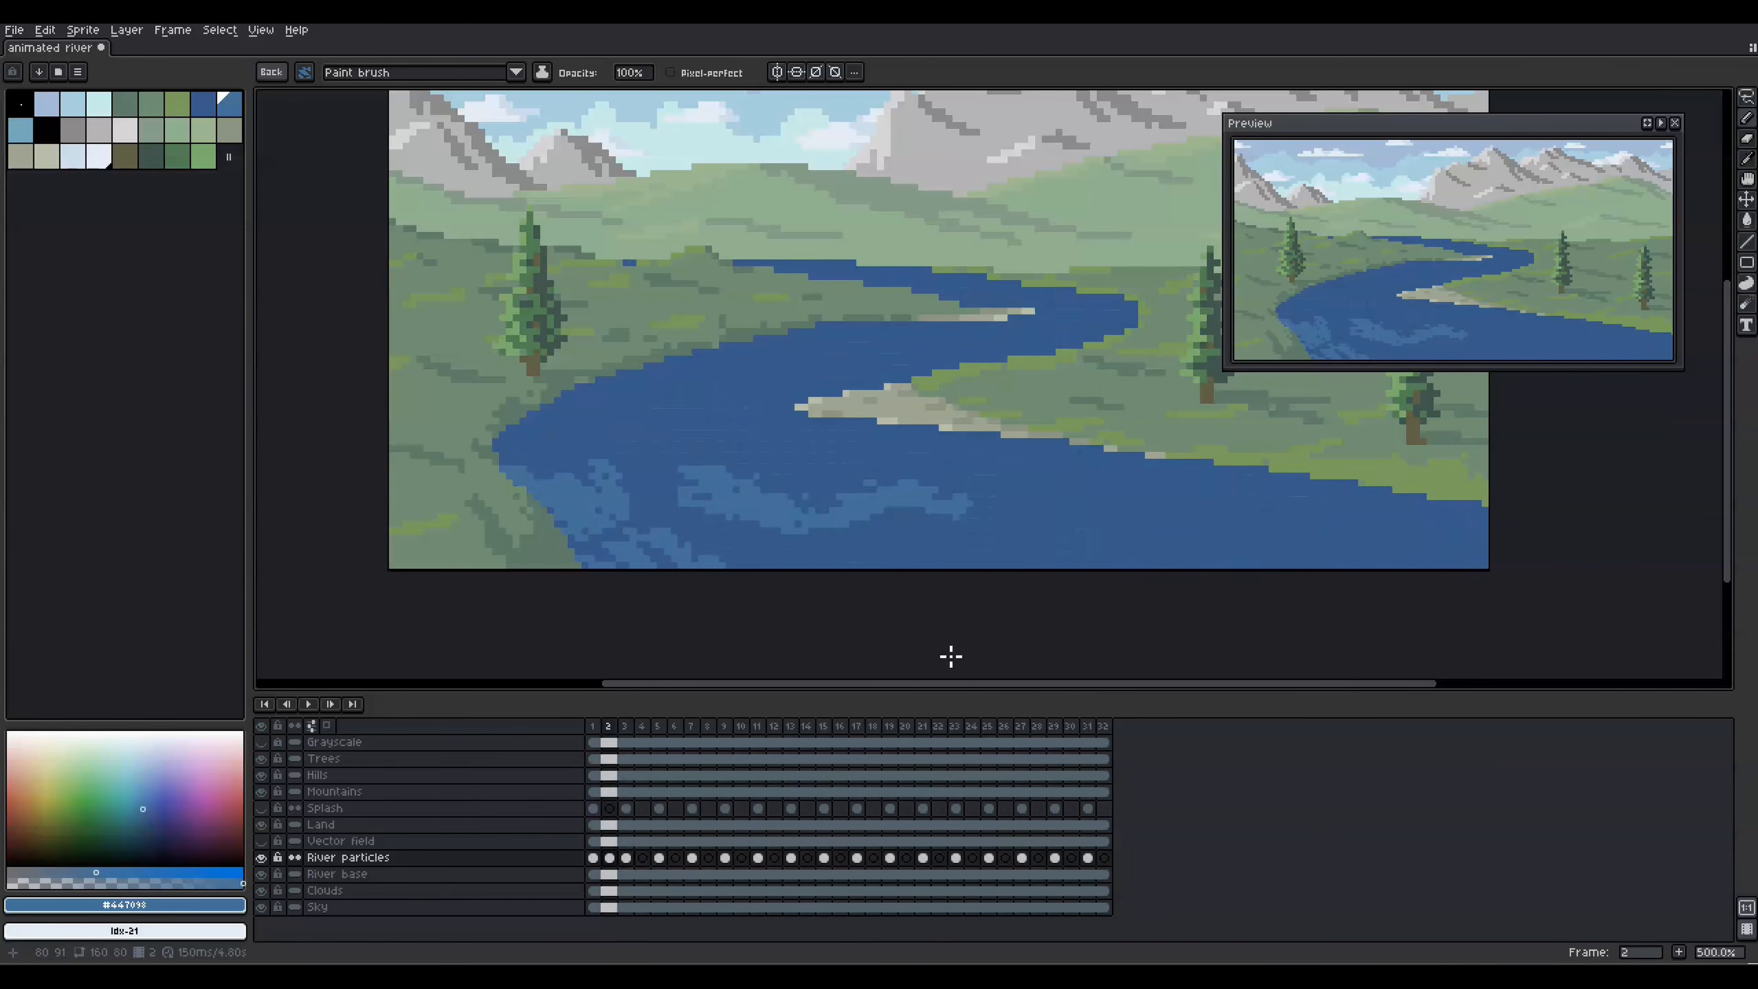
key("Right")
scroll(1097, 517, "down", 1)
key("q")
left_click_drag(1014, 450, 1067, 440)
key("ctrl+b")
key("Right")
left_click(1131, 459)
Lasso frame 1's particles near the right bank as a custom brush for frame 2, and save the file.
key("Left")
key("q")
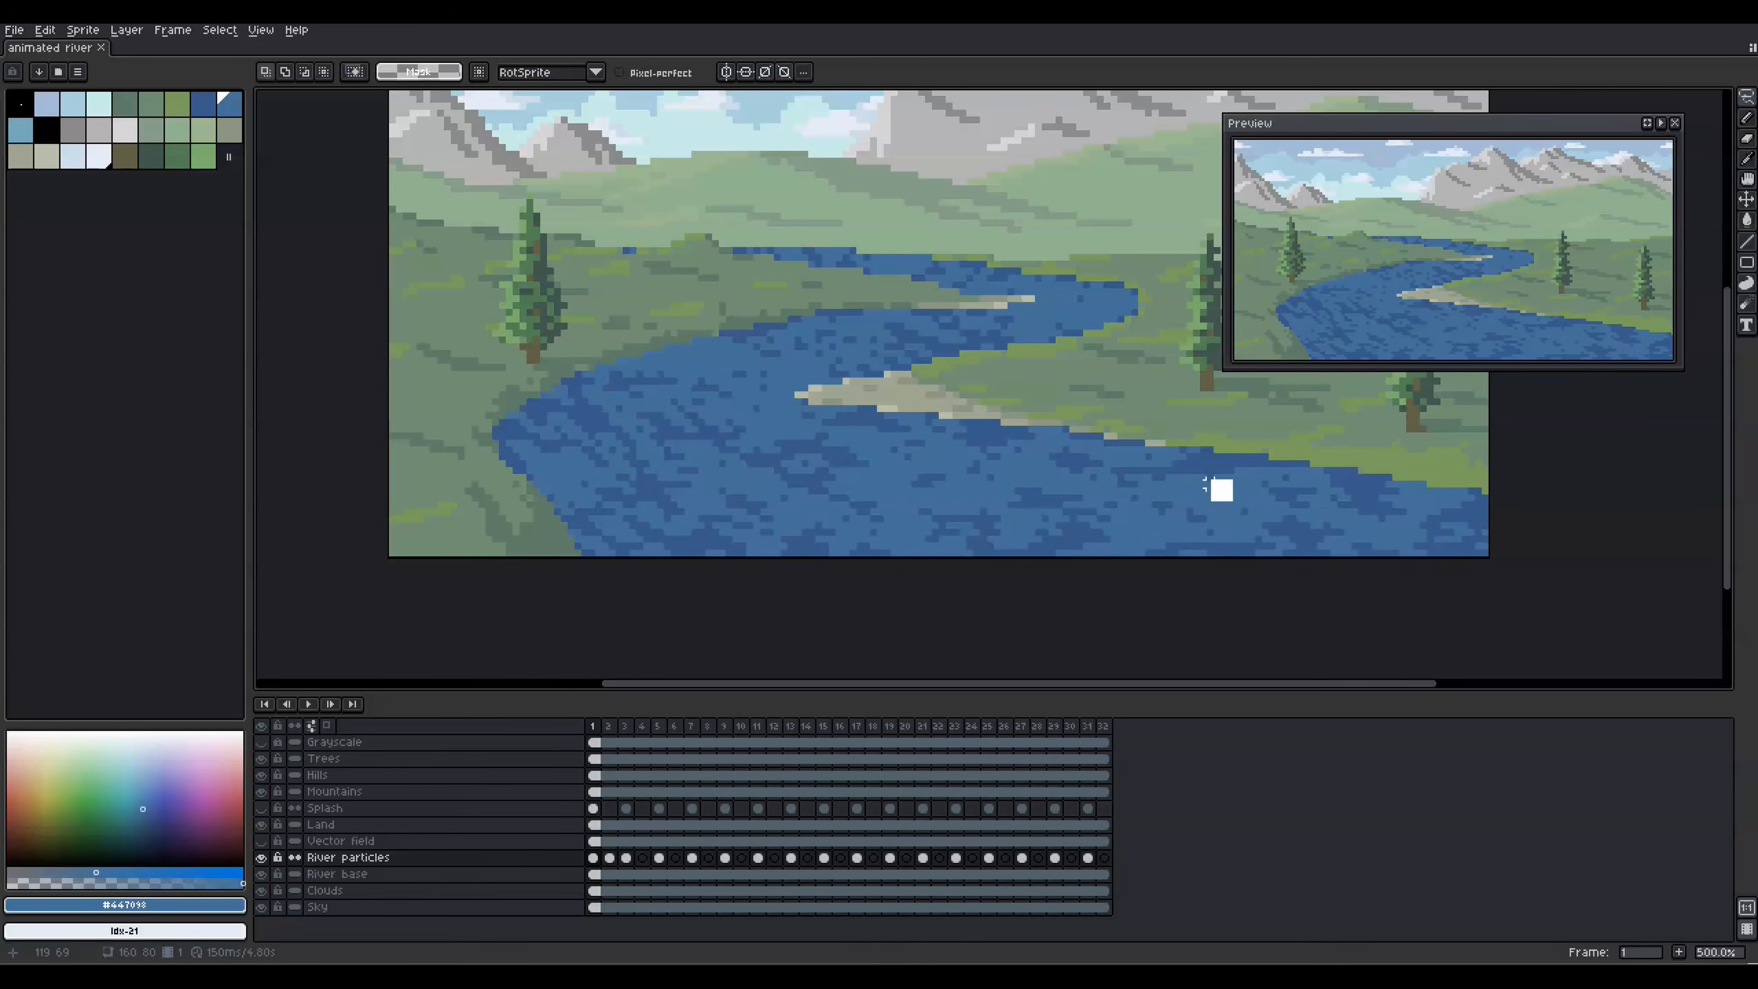
left_click_drag(1220, 491, 1239, 483)
key("ctrl+b")
key("Right")
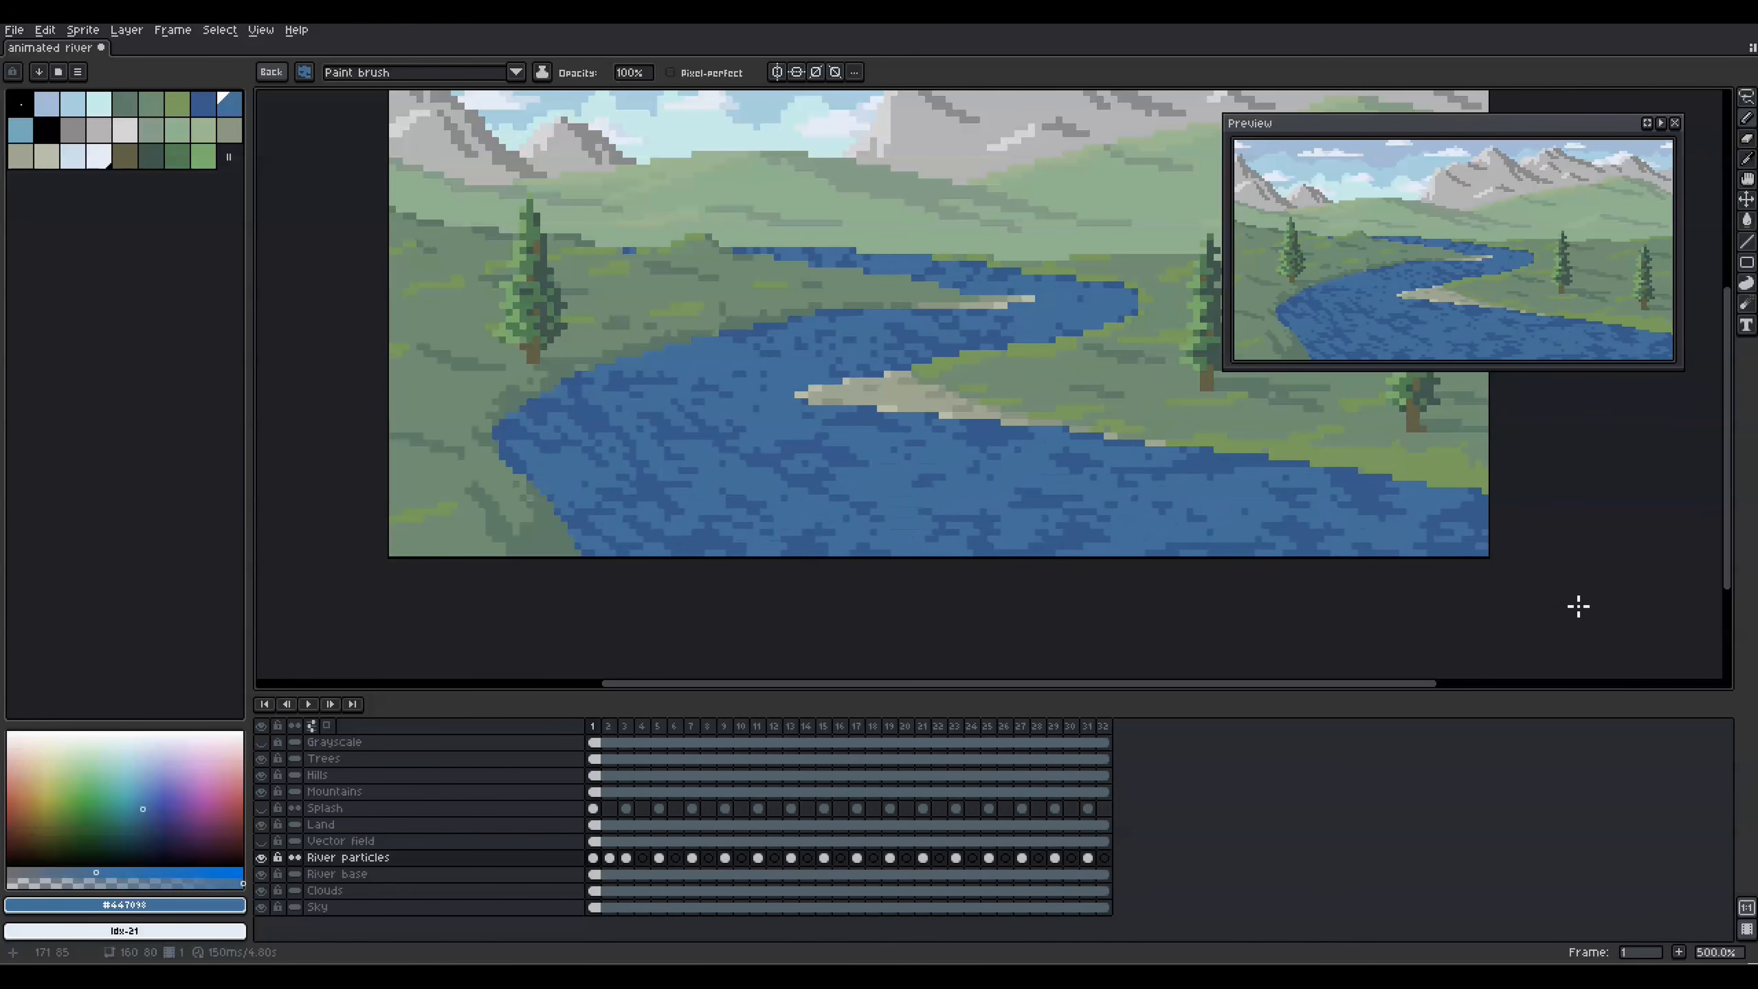
key("ctrl+s")
key("Left")
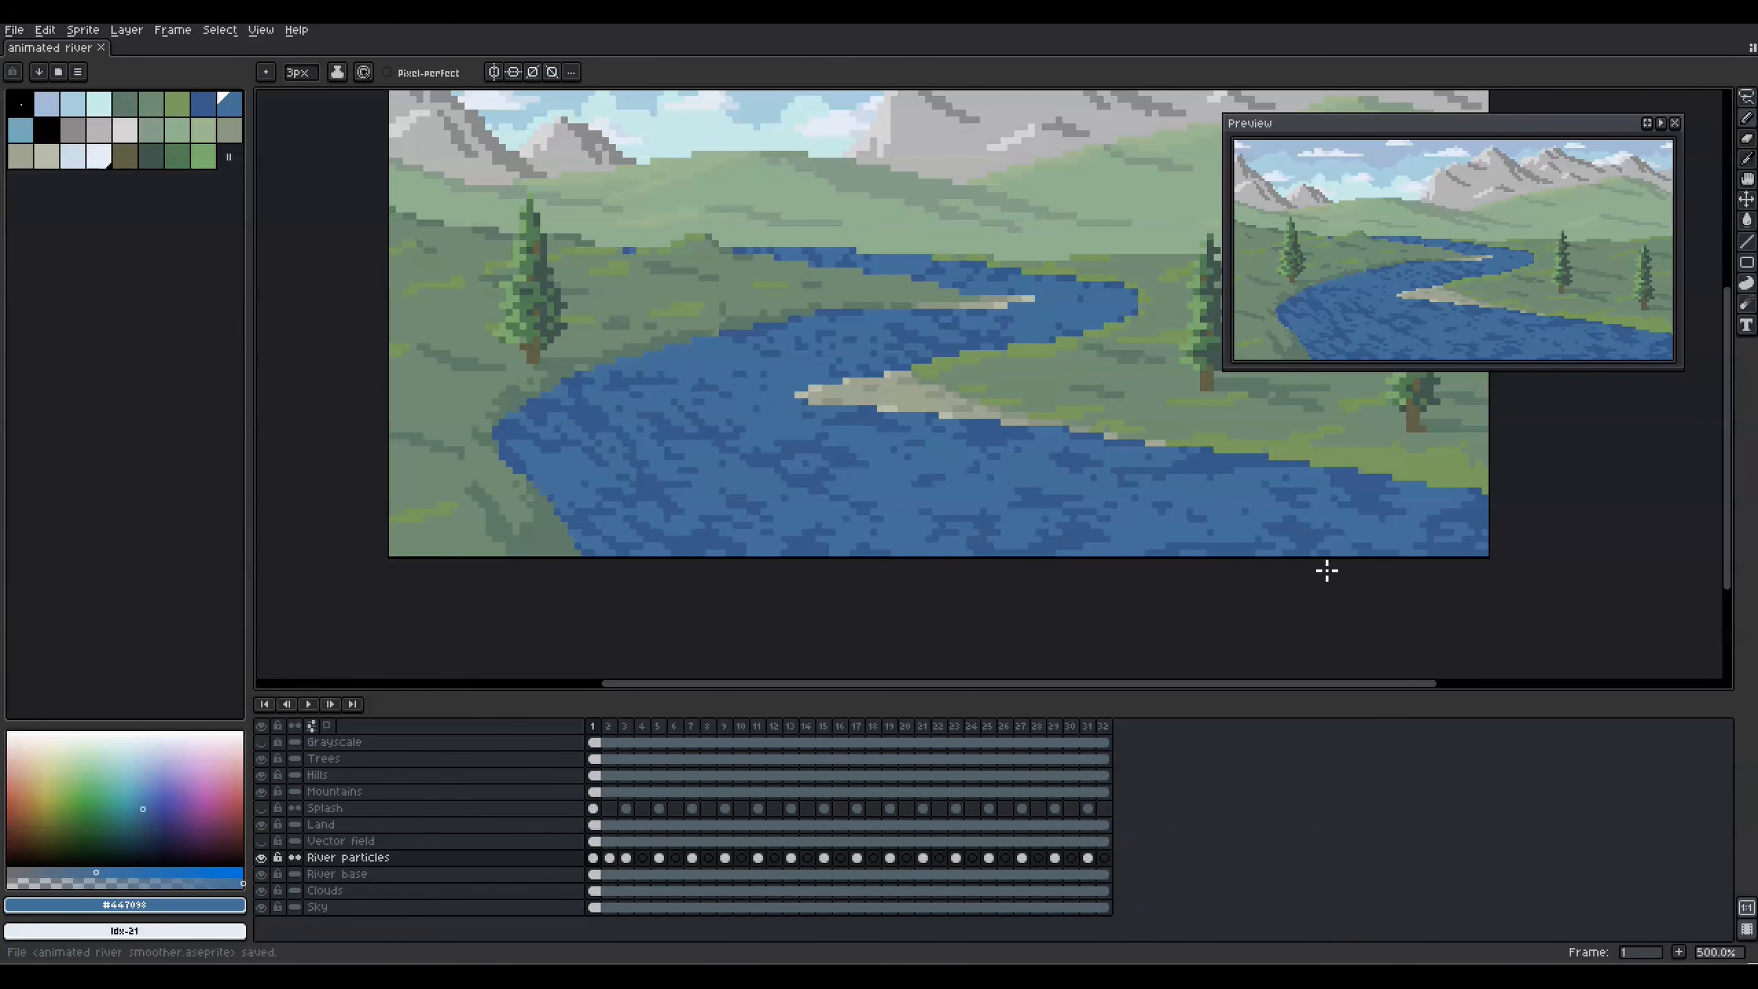
Lasso more foreground particle patches from frame 1 as custom brushes and stamp them at in-between positions on frame 2.
key("q")
key("ctrl+b")
left_click_drag(906, 443, 865, 465)
key("Right")
left_click(1149, 483)
key("Left")
key("q")
key("ctrl+b")
key("Right")
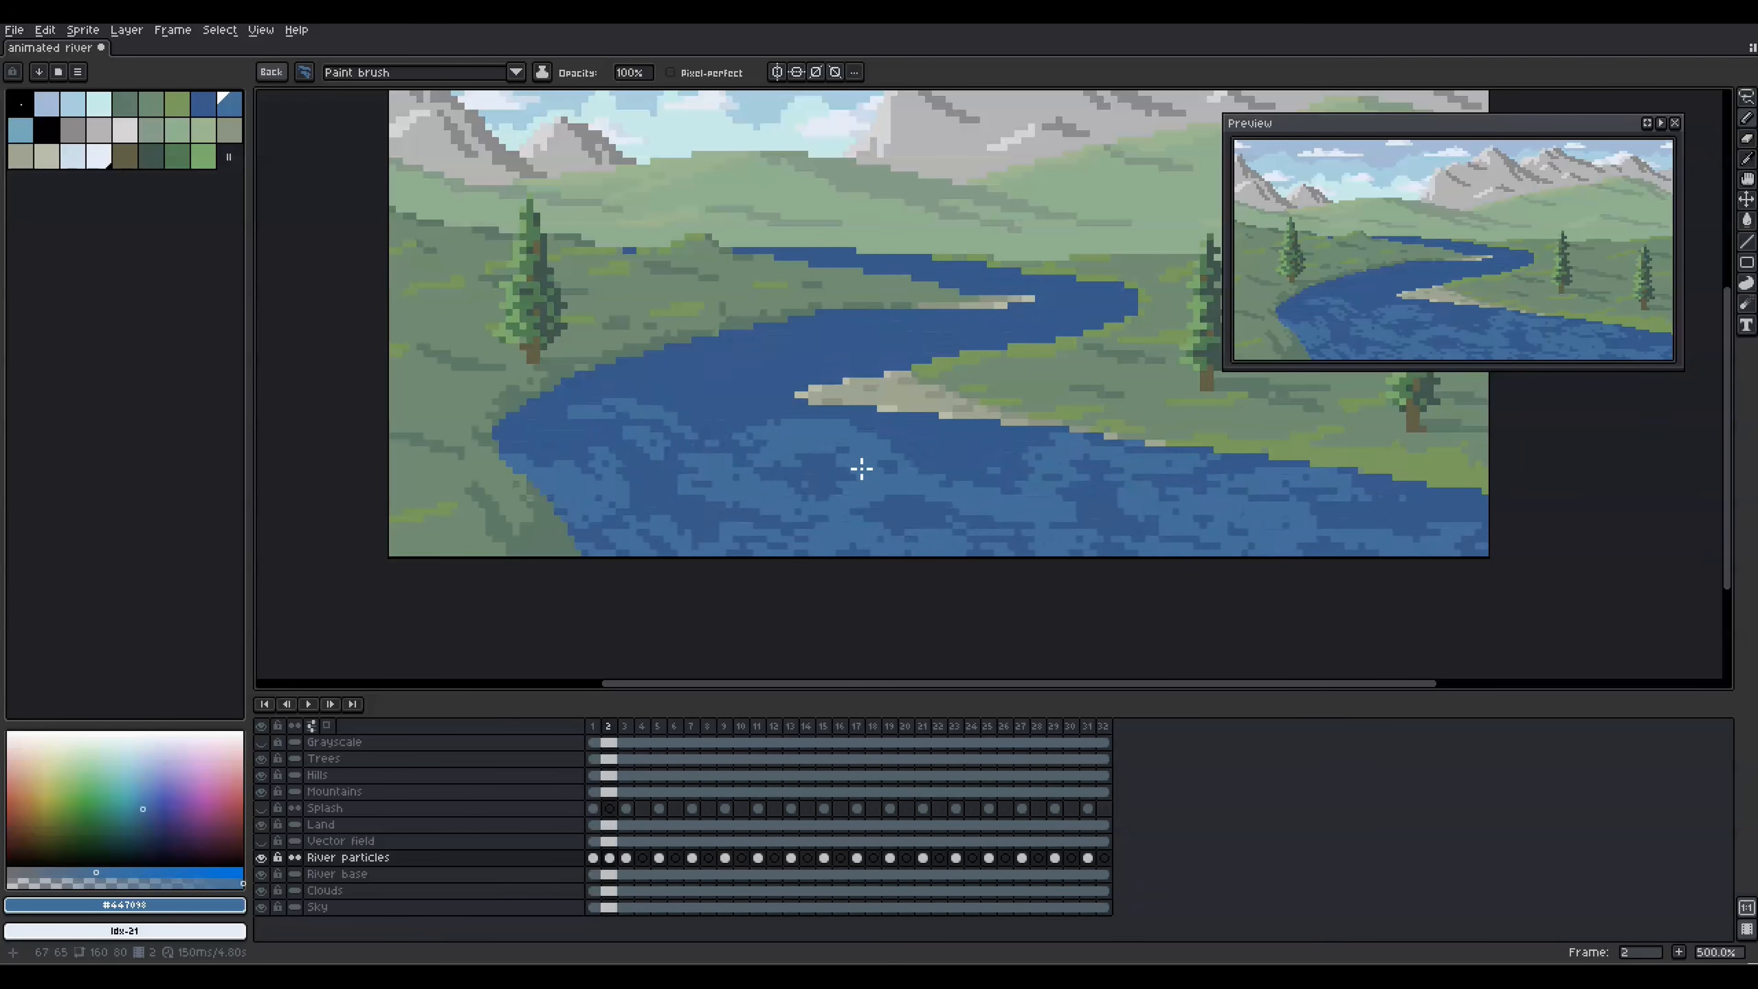
Lasso the particles near the left bend on frame 3 as a brush, return to frame 1, and play the animation.
key("Right")
key("Right")
key("q")
left_click_drag(580, 451, 609, 462)
key("ctrl+b")
key("Left")
key("Left")
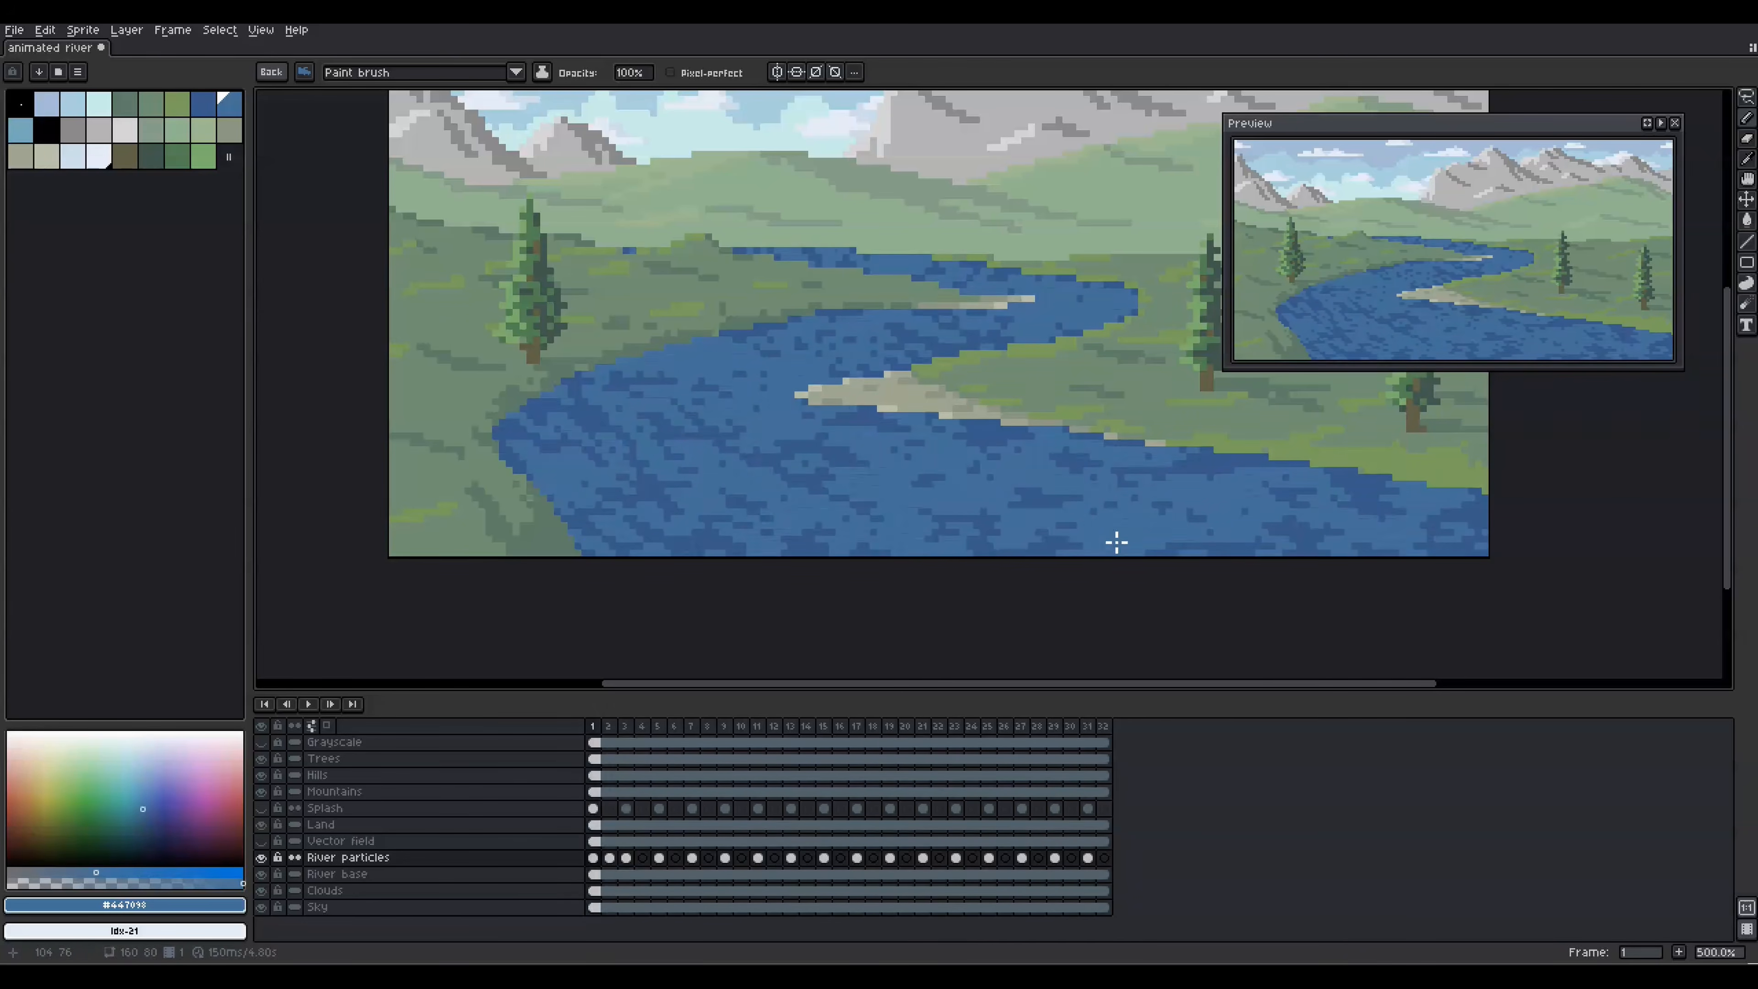
key("Return")
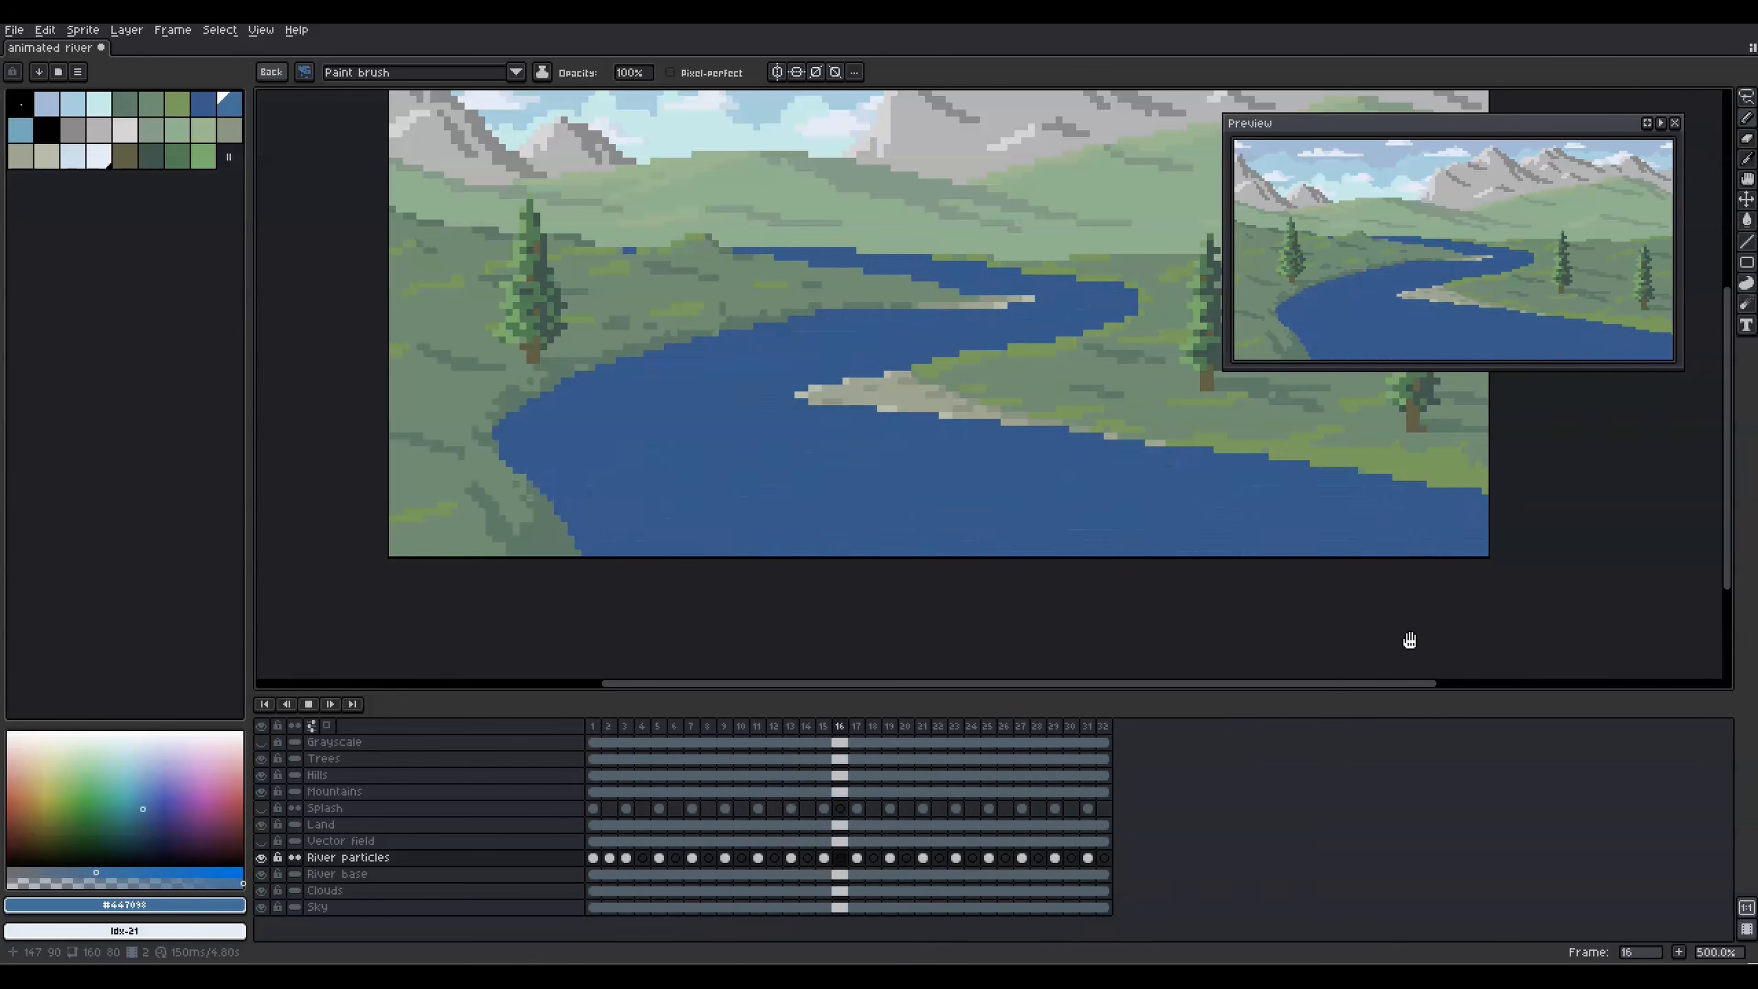
key("Return")
Lasso the particles at the left bend and in the middle of the river on frame 1 as custom brushes for frame 2.
key("q")
left_click_drag(560, 432, 544, 443)
key("ctrl+b")
key("Right")
key("Left")
key("q")
left_click_drag(727, 422, 723, 439)
key("ctrl+b")
key("Right")
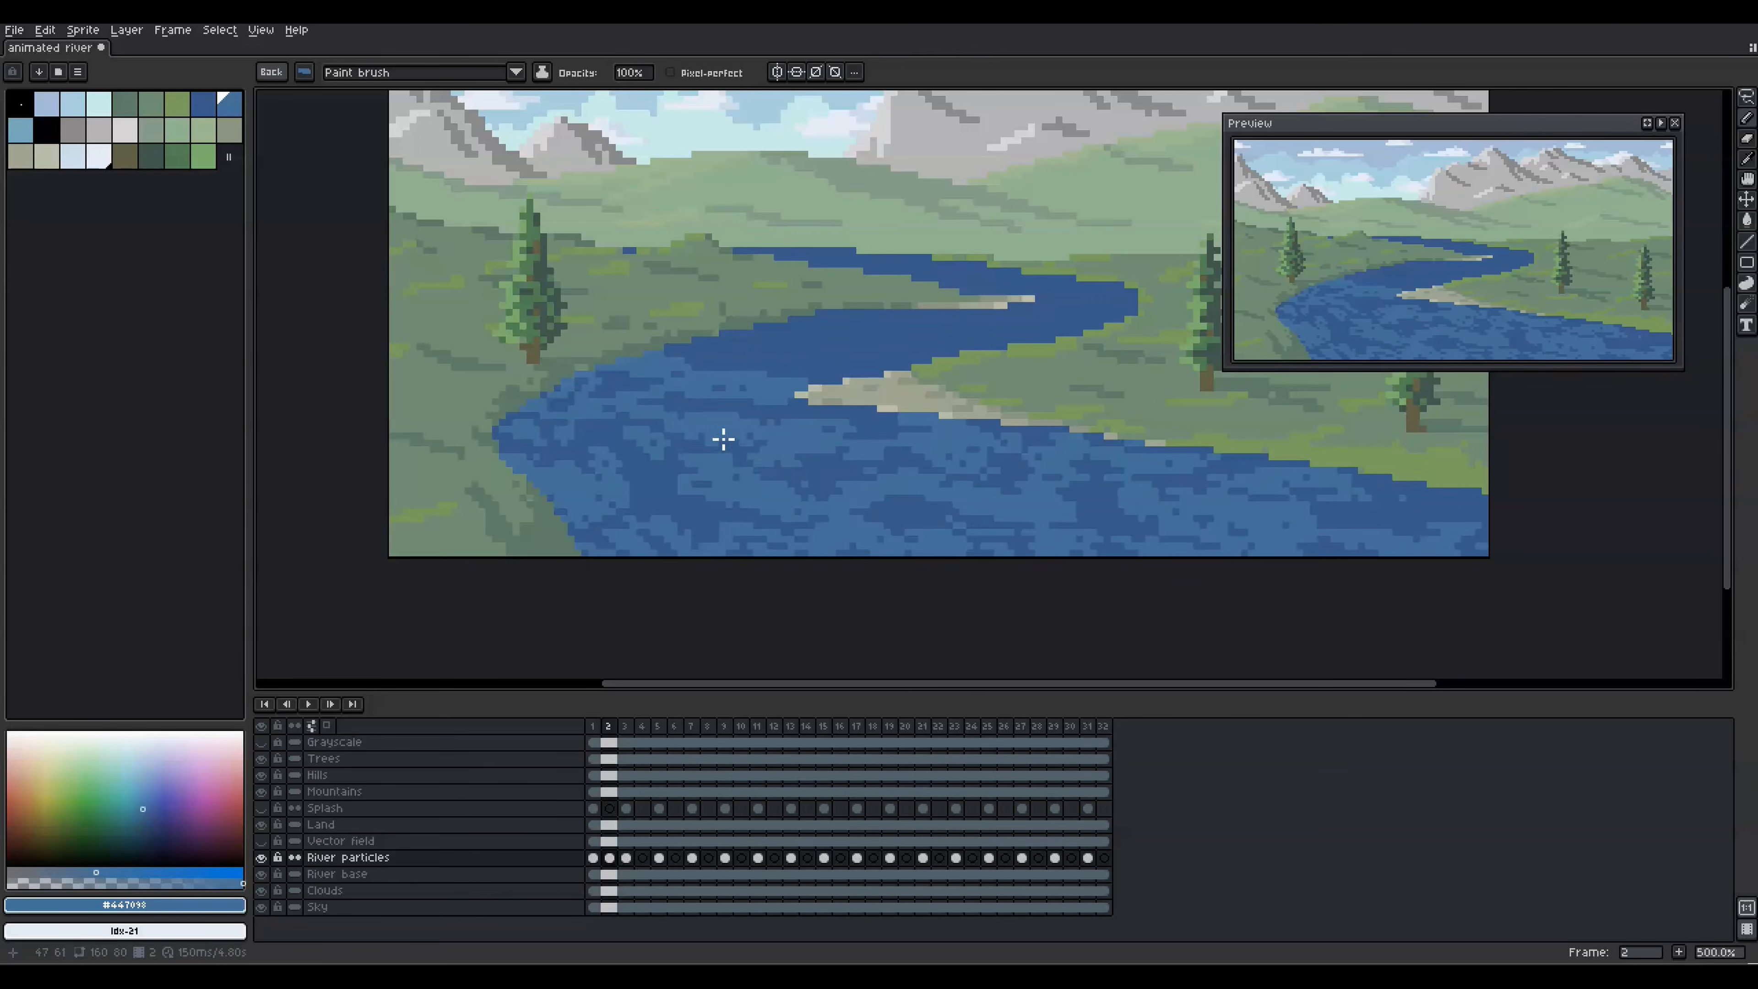
Lasso the particles in the channel above the sandbank as custom brushes and stamp them at in-between positions on frame 2.
key("q")
key("ctrl+b")
key("Right")
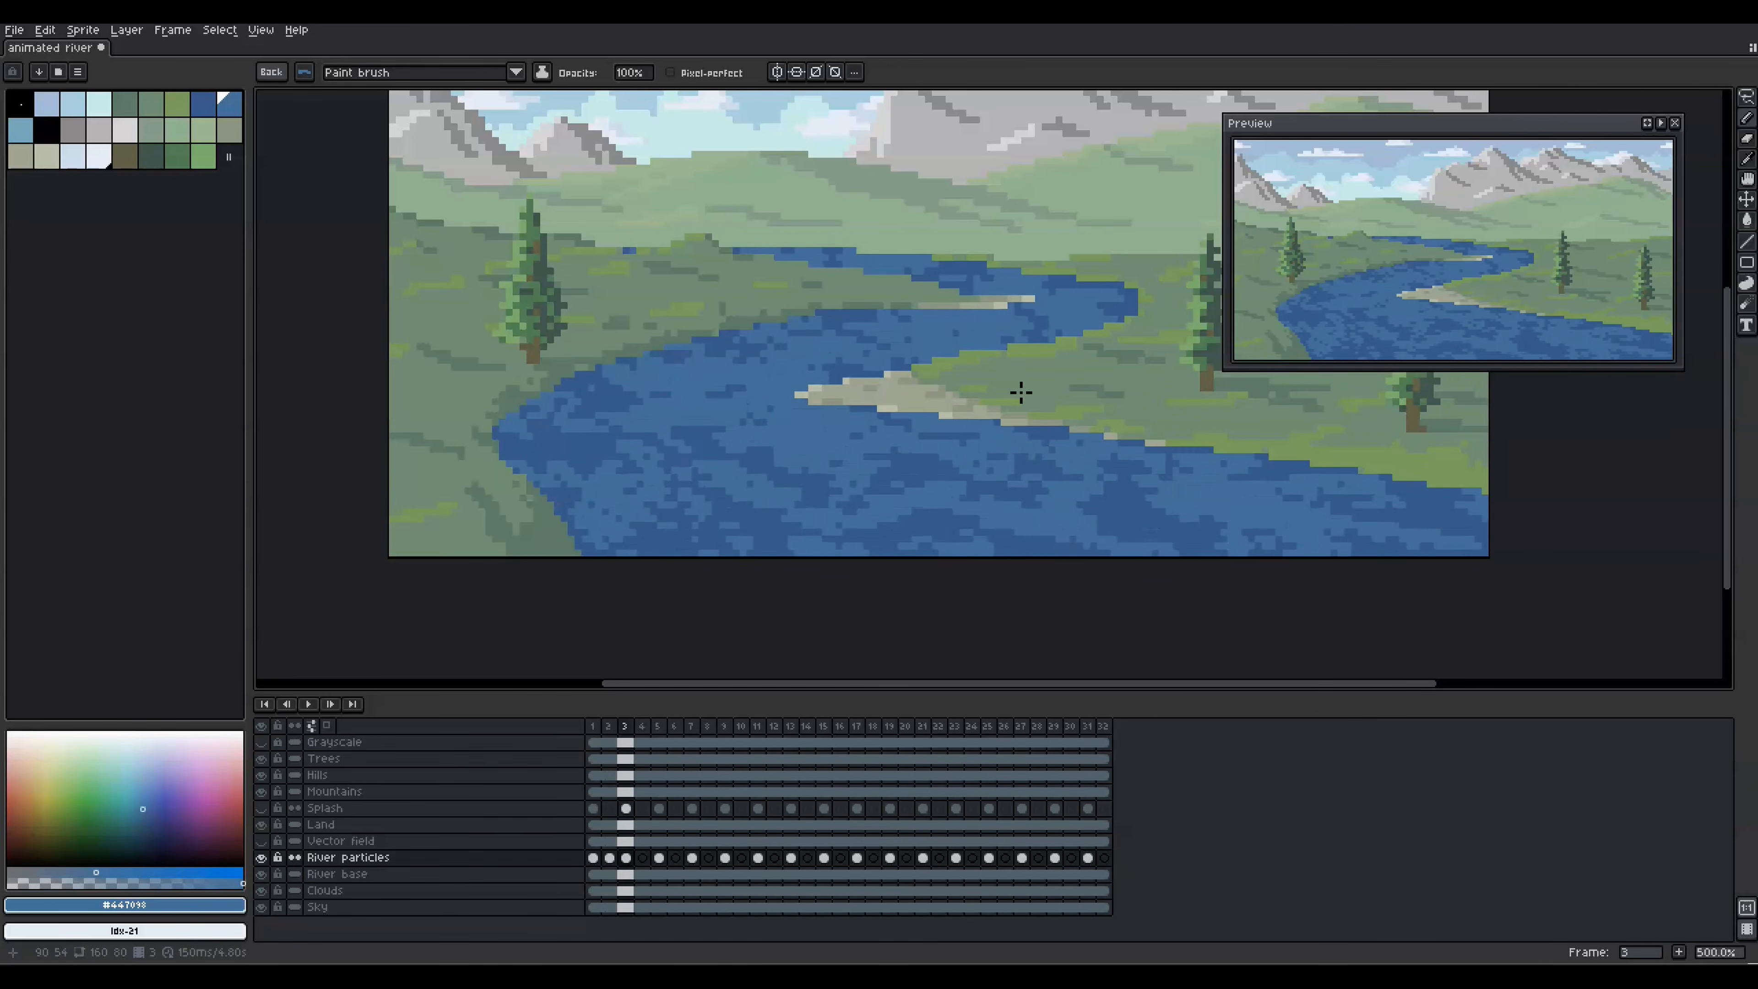
key("Left")
key("Left")
key("q")
left_click_drag(1038, 357, 1022, 338)
key("ctrl+b")
key("Right")
key("Right")
key("q")
key("ctrl+b")
key("Right")
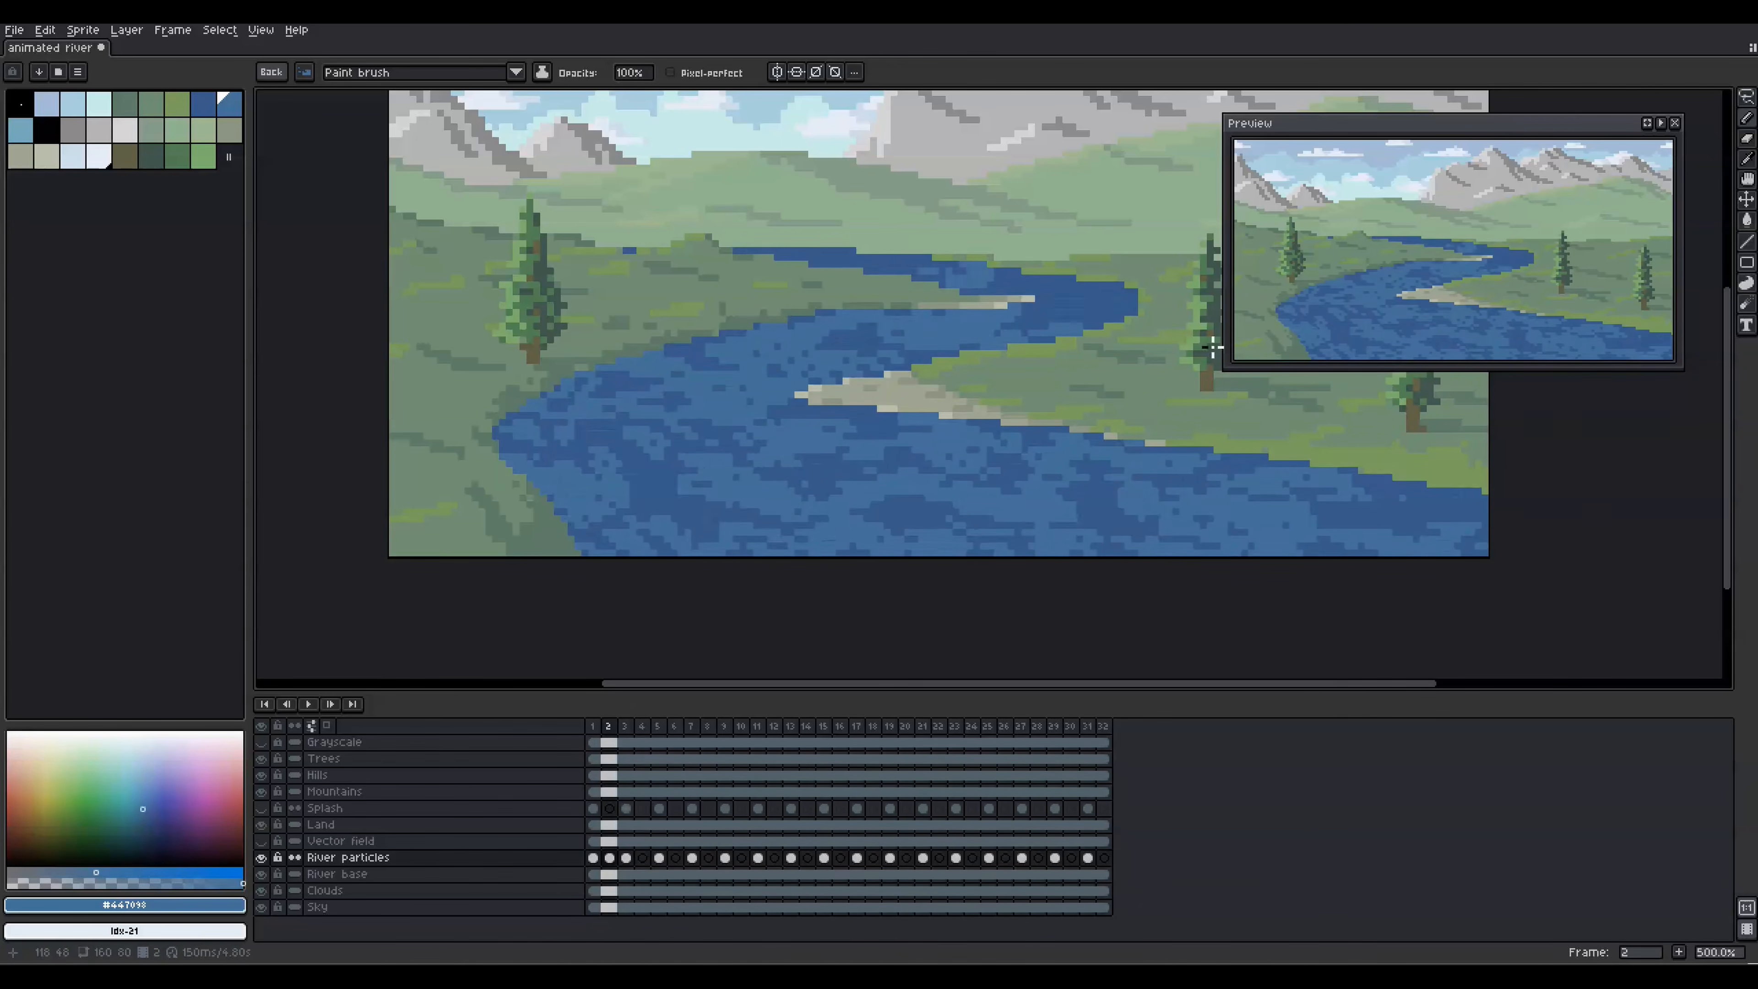
Lasso the particles of the far upper river on frame 1 as a brush for frame 2's remaining water, and save the file.
key("Left")
key("q")
key("ctrl+b")
key("Right")
key("Right")
key("Right")
key("Right")
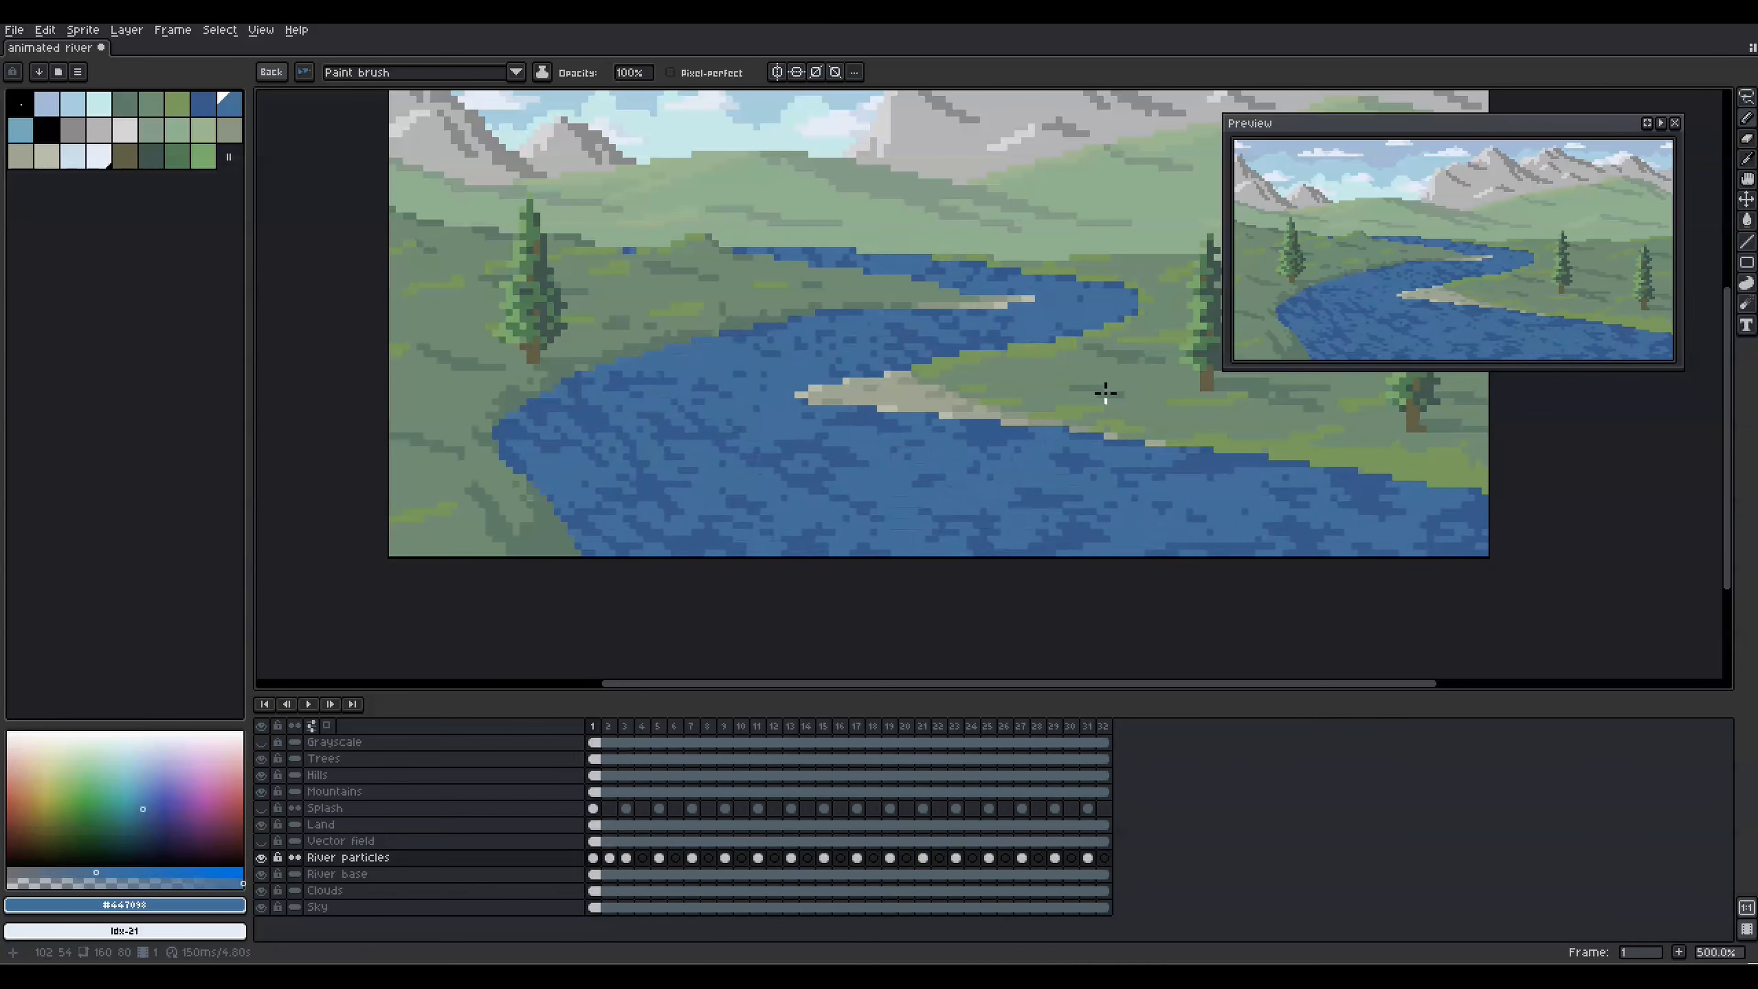
key("ctrl+s")
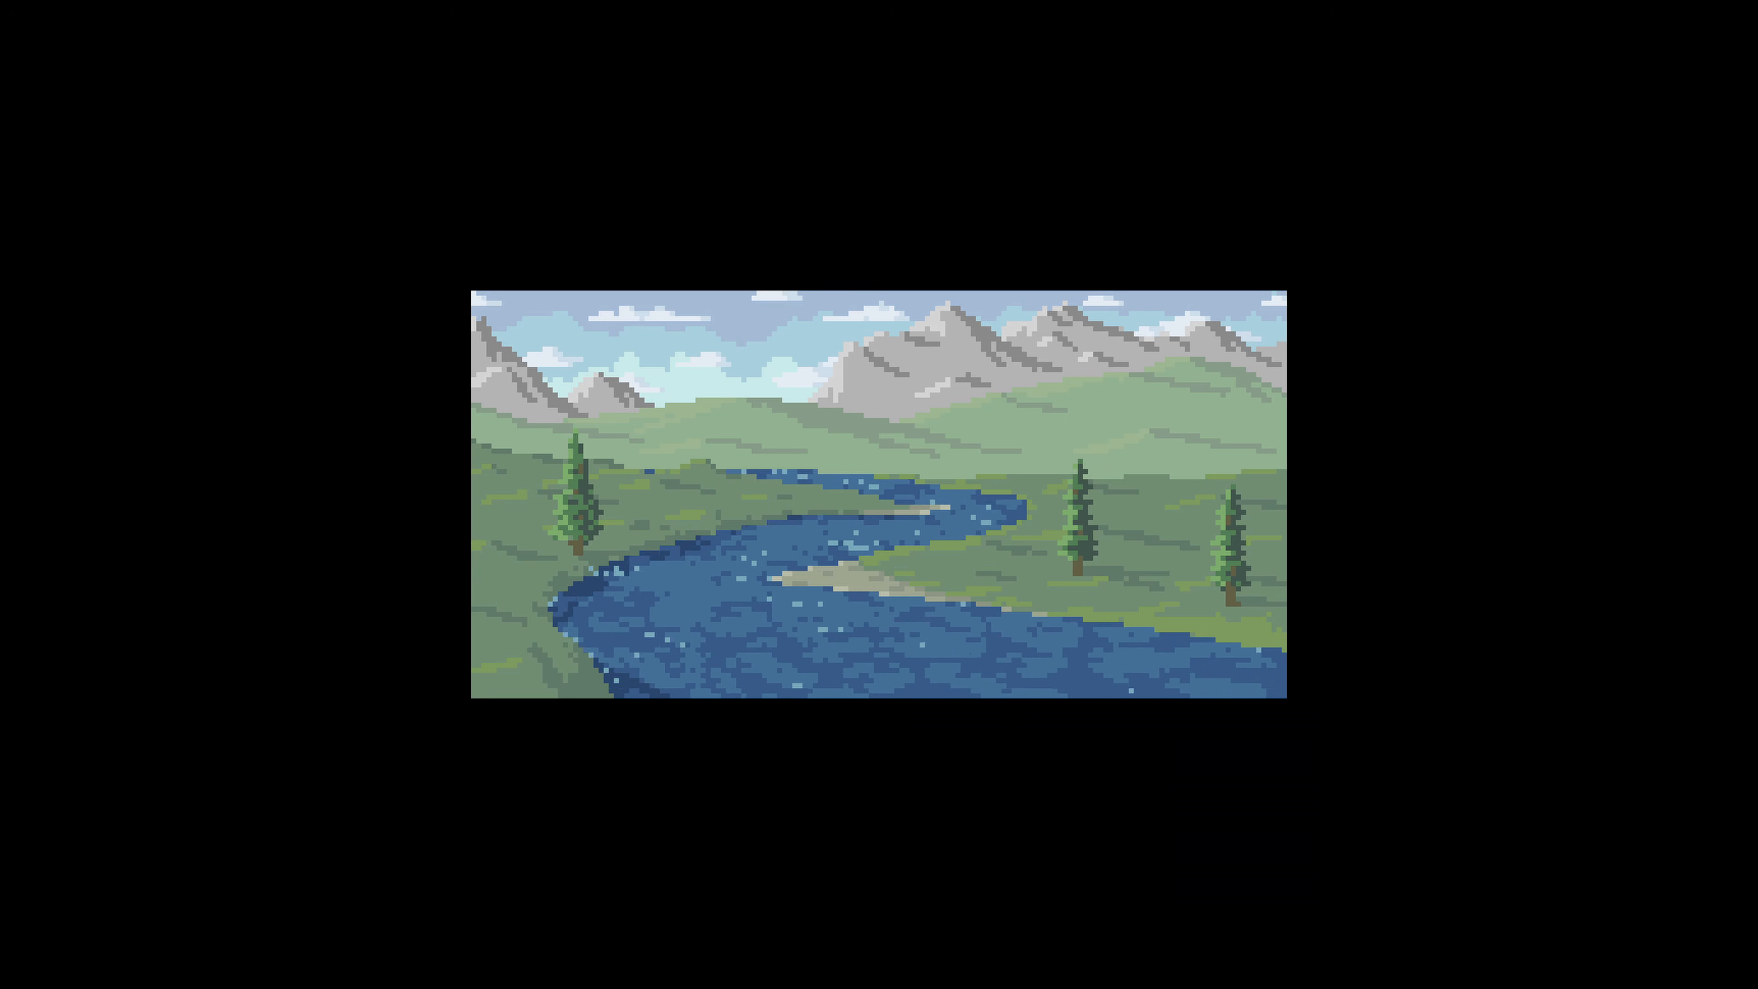